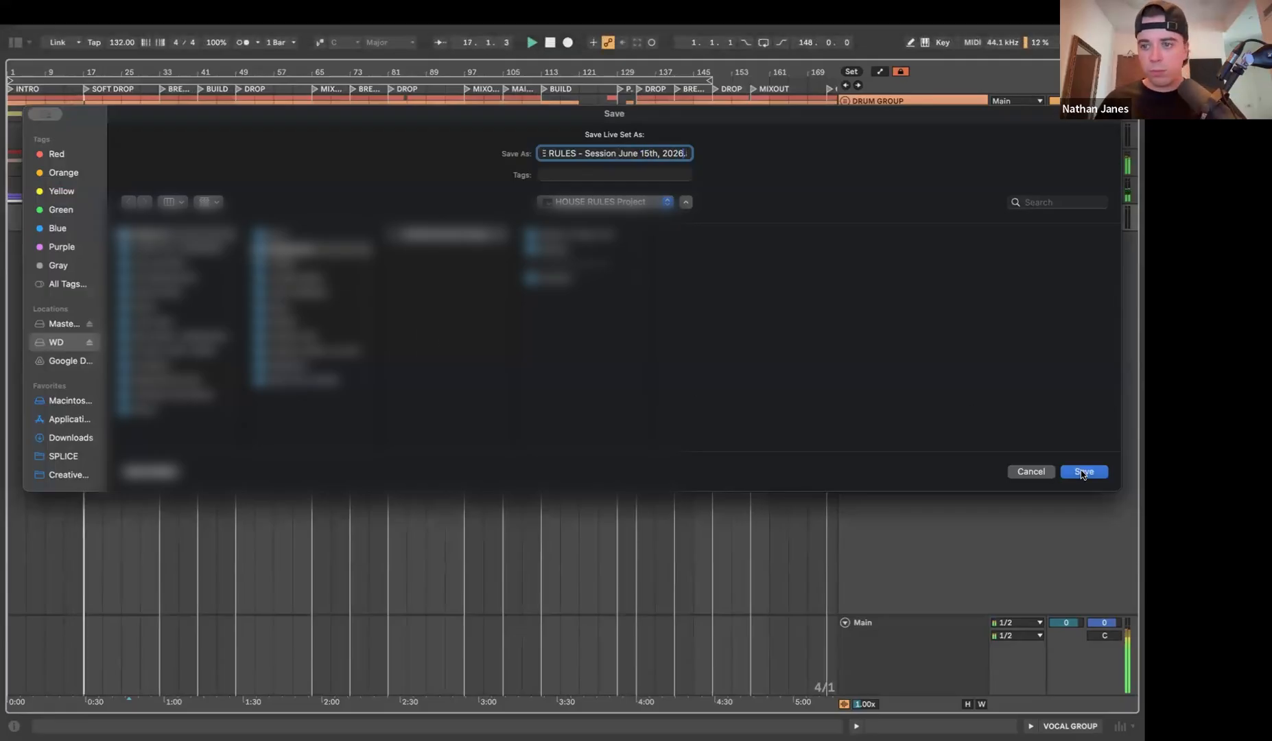
- Save the Live Set in the HOUSE RULES Project folder under a name ending in "RULES - Session June 15th, 2026"
{"action": "key", "text": "Return"}
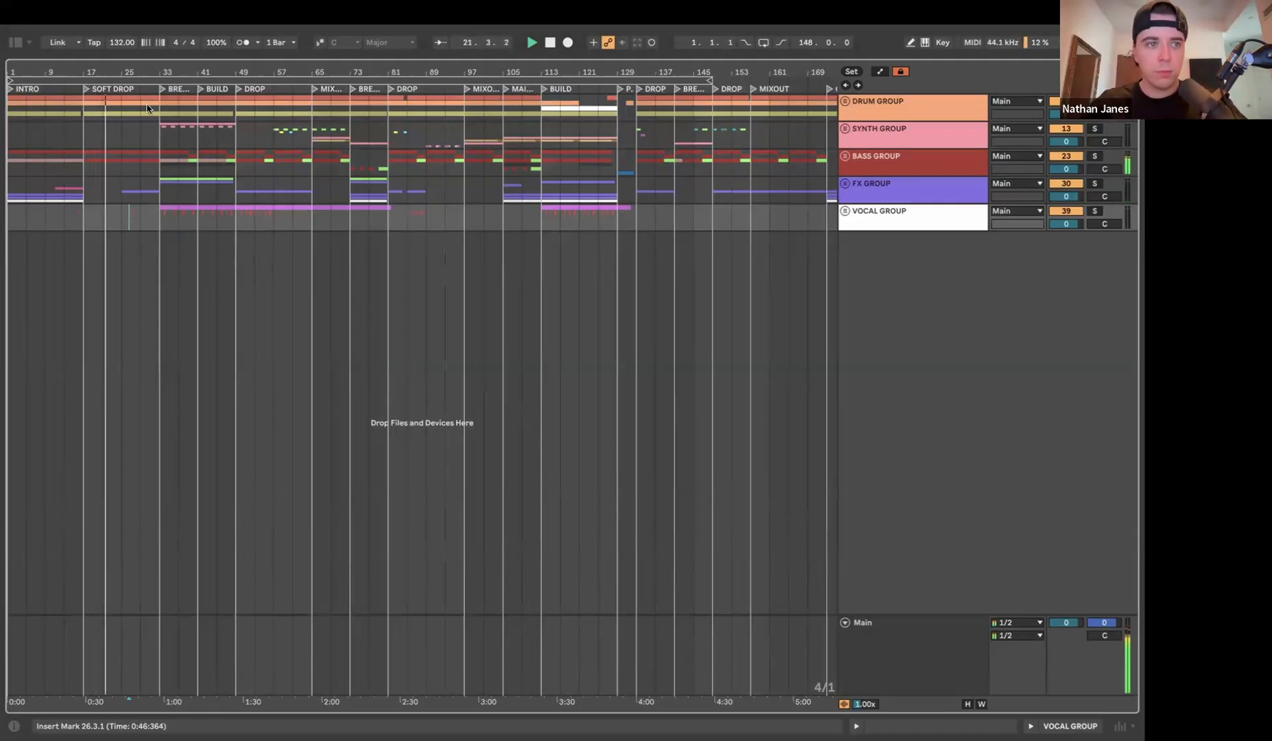
- Unfold the vocal, FX, bass, synth and drum groups and fit the track heights to the arrangement view
{"action": "left_click_drag", "start_coordinate": [121, 72], "coordinate": [129, 70]}
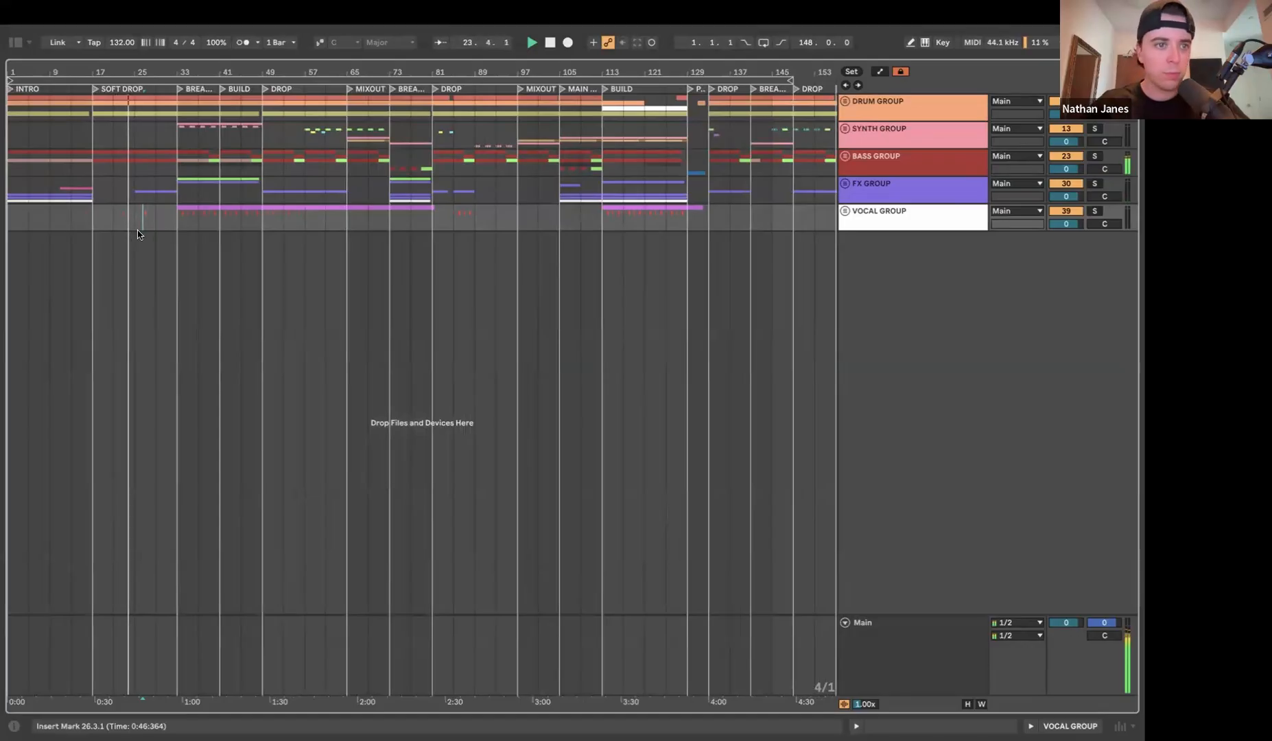
{"action": "left_click", "coordinate": [845, 211]}
{"action": "left_click", "coordinate": [845, 183]}
{"action": "left_click", "coordinate": [846, 155]}
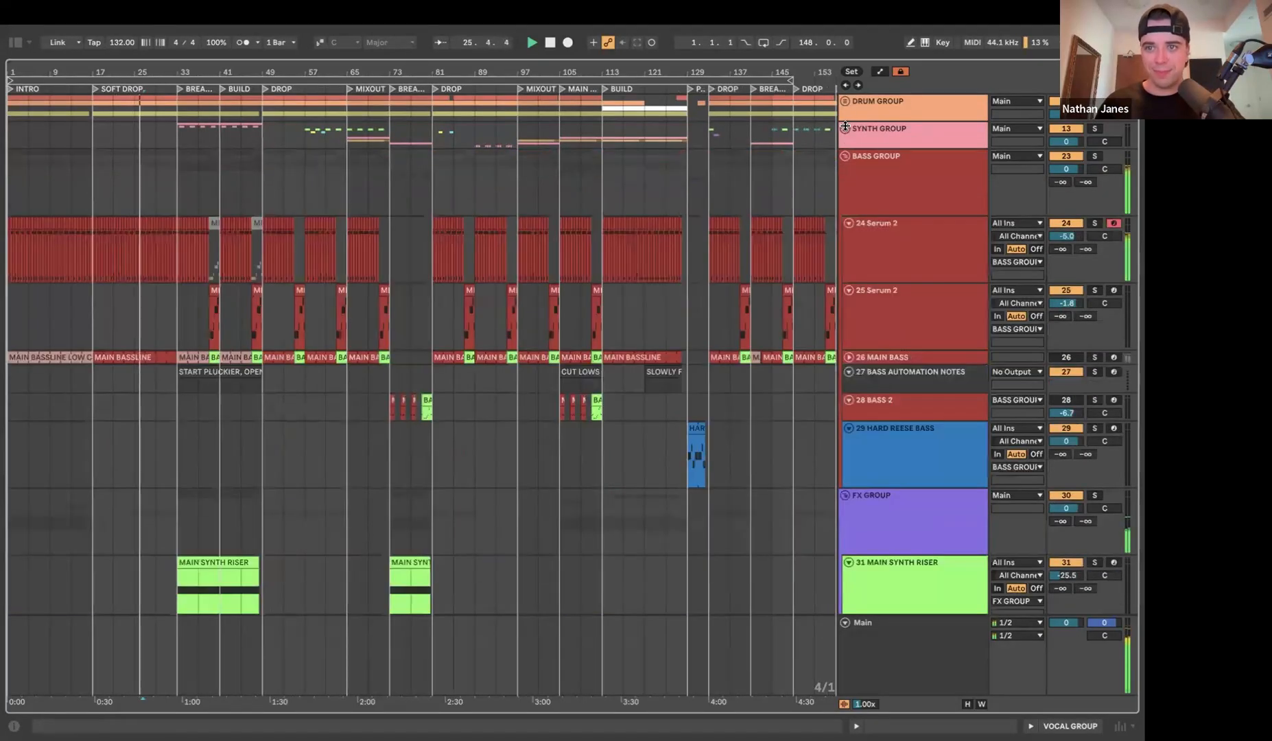
{"action": "left_click", "coordinate": [846, 128]}
{"action": "left_click", "coordinate": [845, 100]}
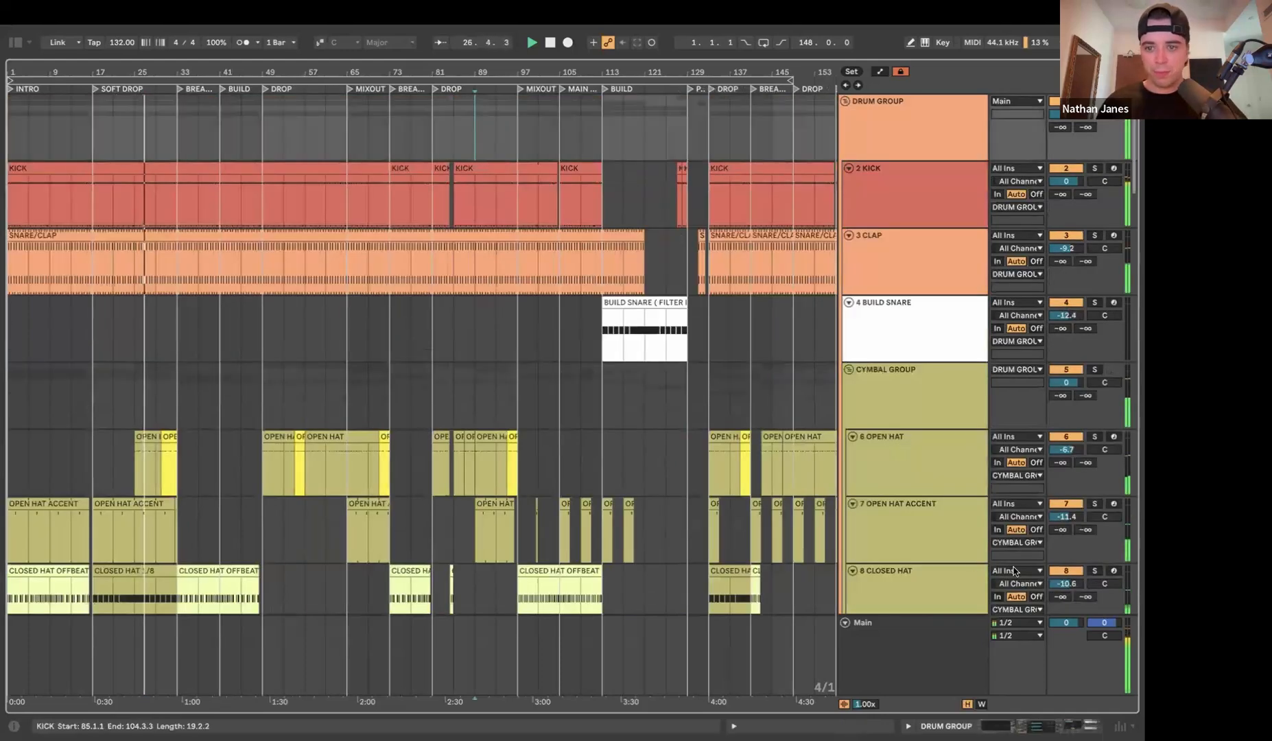
{"action": "key", "text": "h"}
{"action": "scroll", "coordinate": [783, 482], "scroll_direction": "down", "scroll_amount": 8}
- Show the Main track's device chain and collapse Frequency Check, EQ Eight, Saturator, Multiband Dynamics, StandardCLIP, kHs Limiter and the last Youlean meter
{"action": "double_click", "coordinate": [917, 653]}
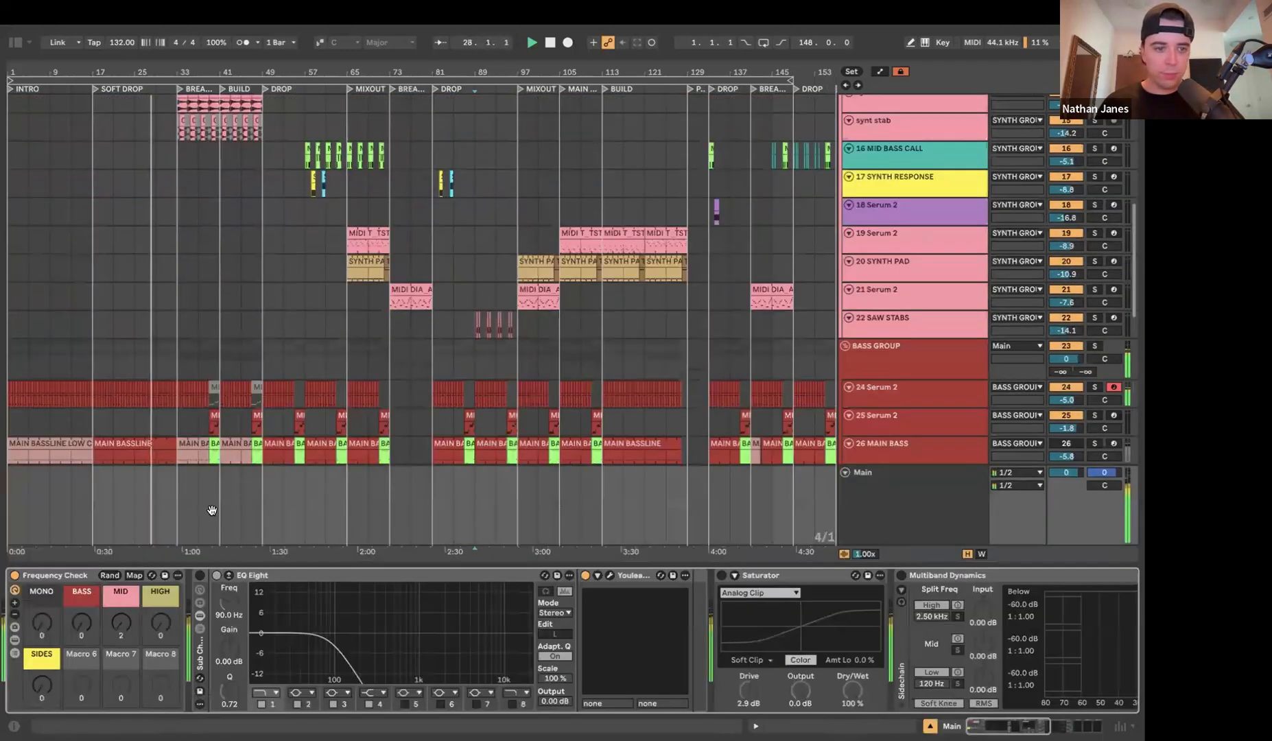
{"action": "double_click", "coordinate": [77, 576]}
{"action": "double_click", "coordinate": [125, 576]}
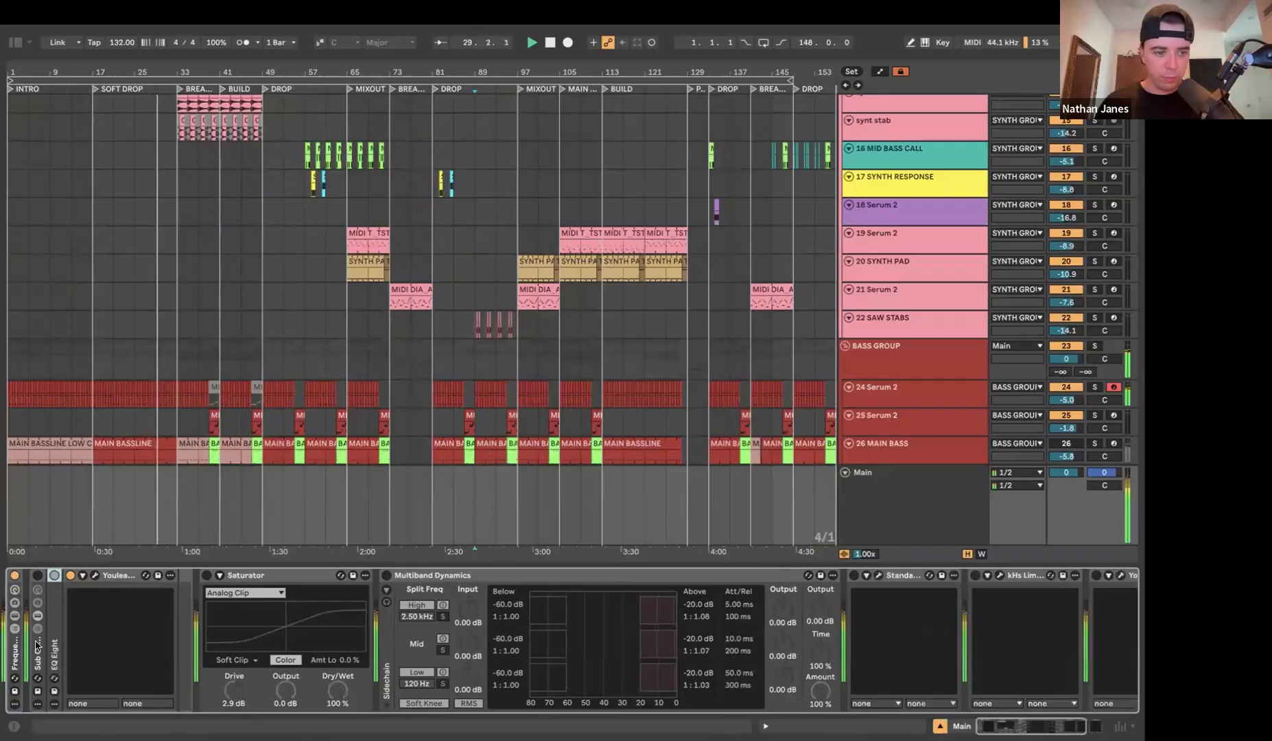
{"action": "double_click", "coordinate": [246, 576]}
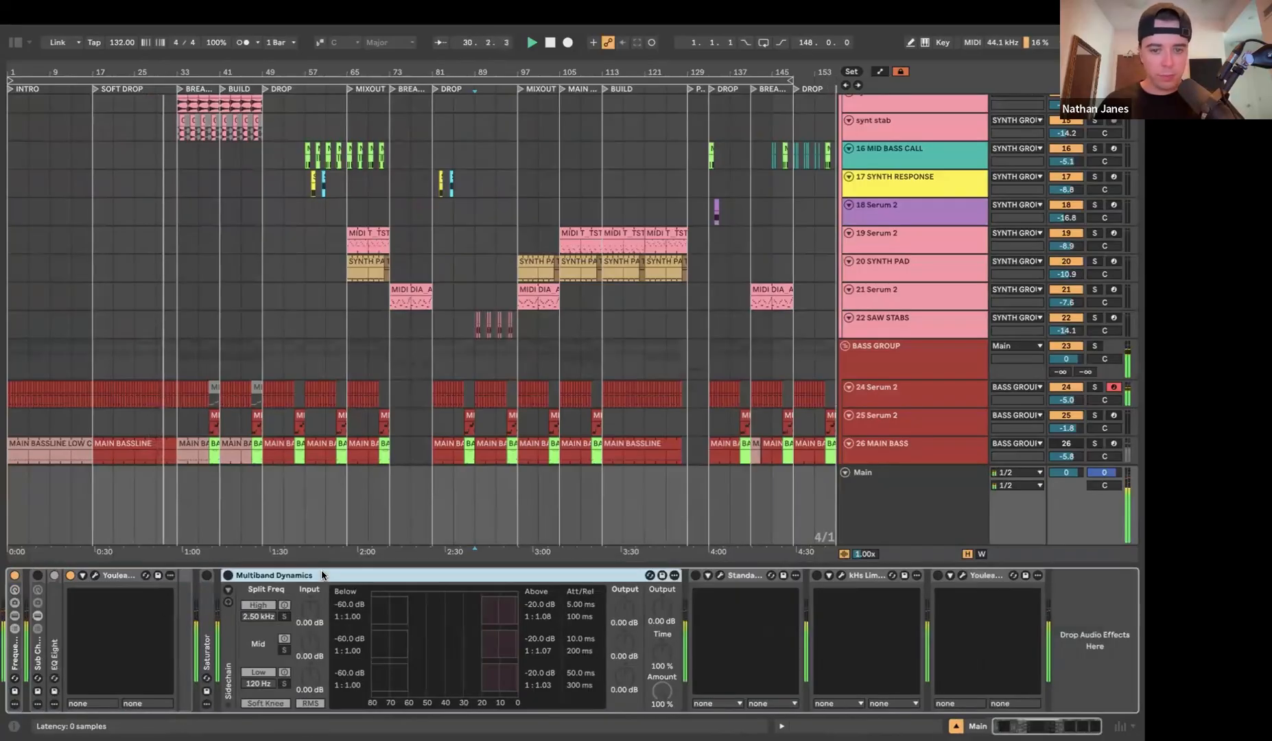
{"action": "double_click", "coordinate": [302, 575]}
{"action": "double_click", "coordinate": [306, 577]}
{"action": "double_click", "coordinate": [320, 577]}
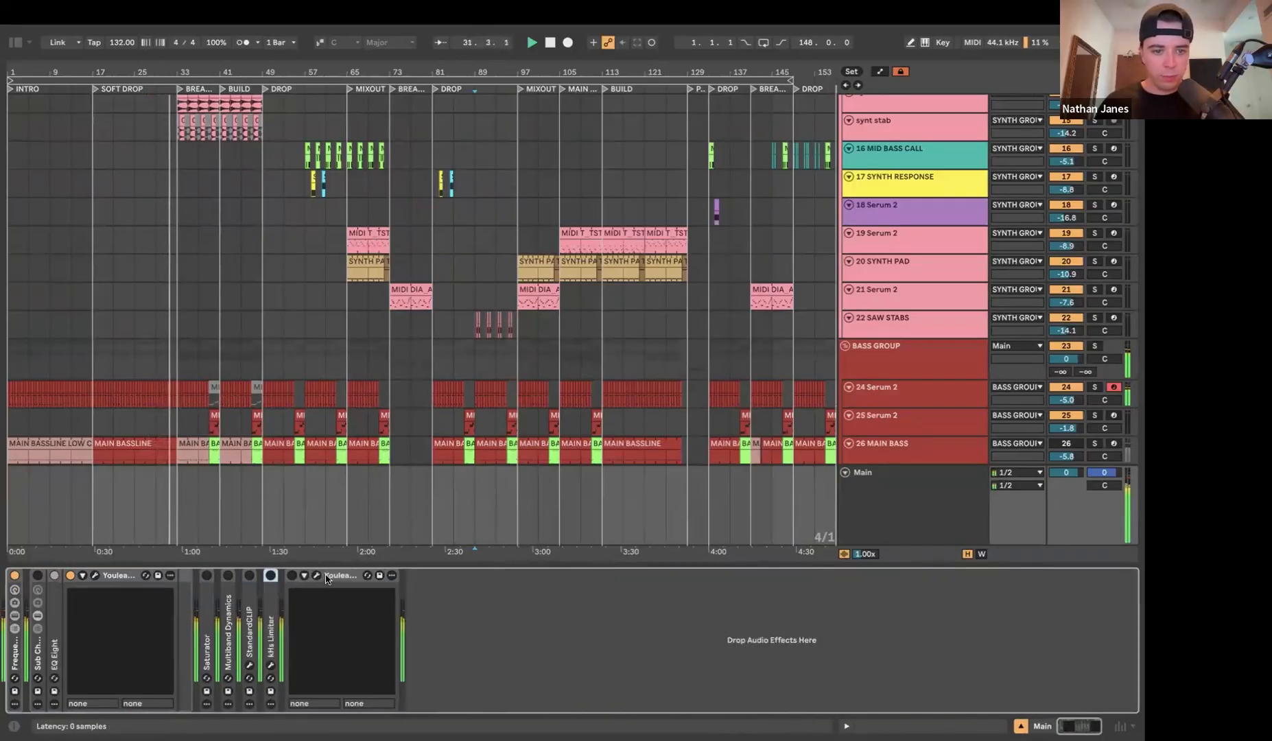
{"action": "double_click", "coordinate": [333, 576]}
- Load the VISION 4X analyzer from the browser at the end of the Main chain, collapse the device and close its window
{"action": "key", "text": "ctrl+alt+b"}
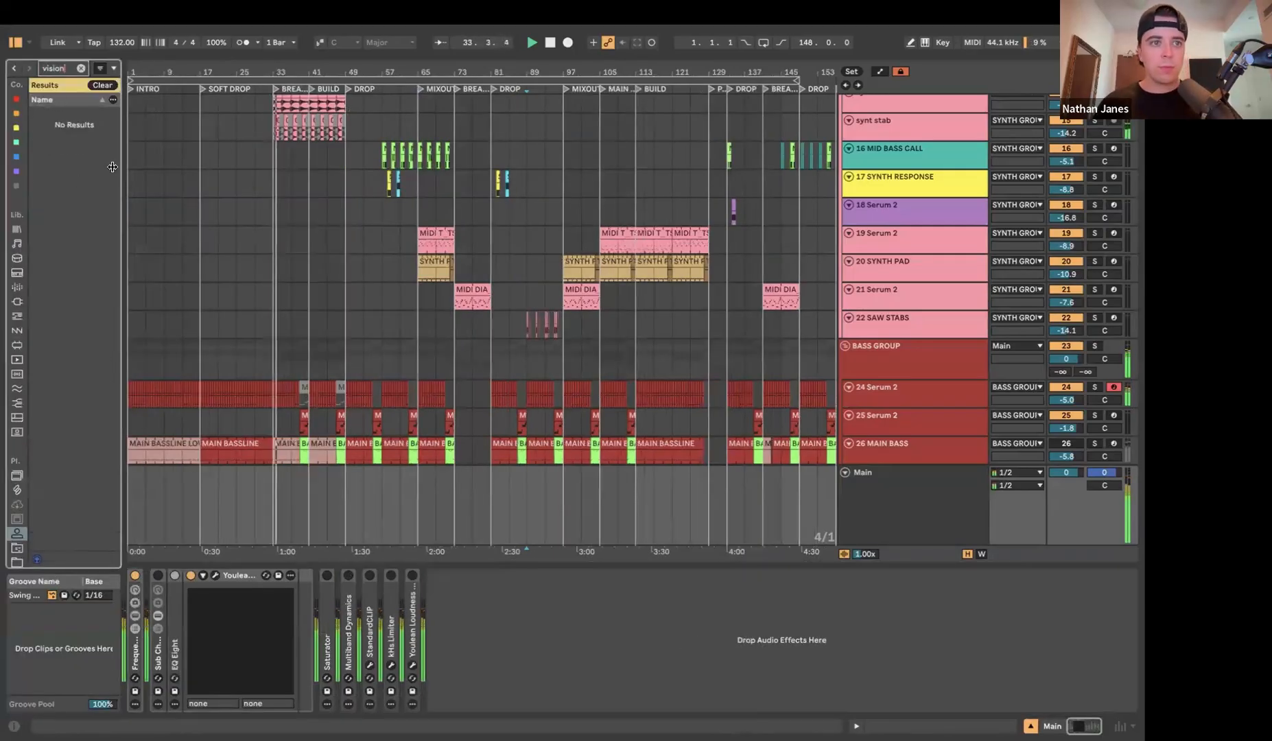
{"action": "left_click_drag", "start_coordinate": [124, 165], "coordinate": [397, 161]}
{"action": "left_click", "coordinate": [57, 98]}
{"action": "double_click", "coordinate": [296, 109]}
{"action": "left_click_drag", "start_coordinate": [363, 62], "coordinate": [755, 227]}
{"action": "key", "text": "ctrl+alt+b"}
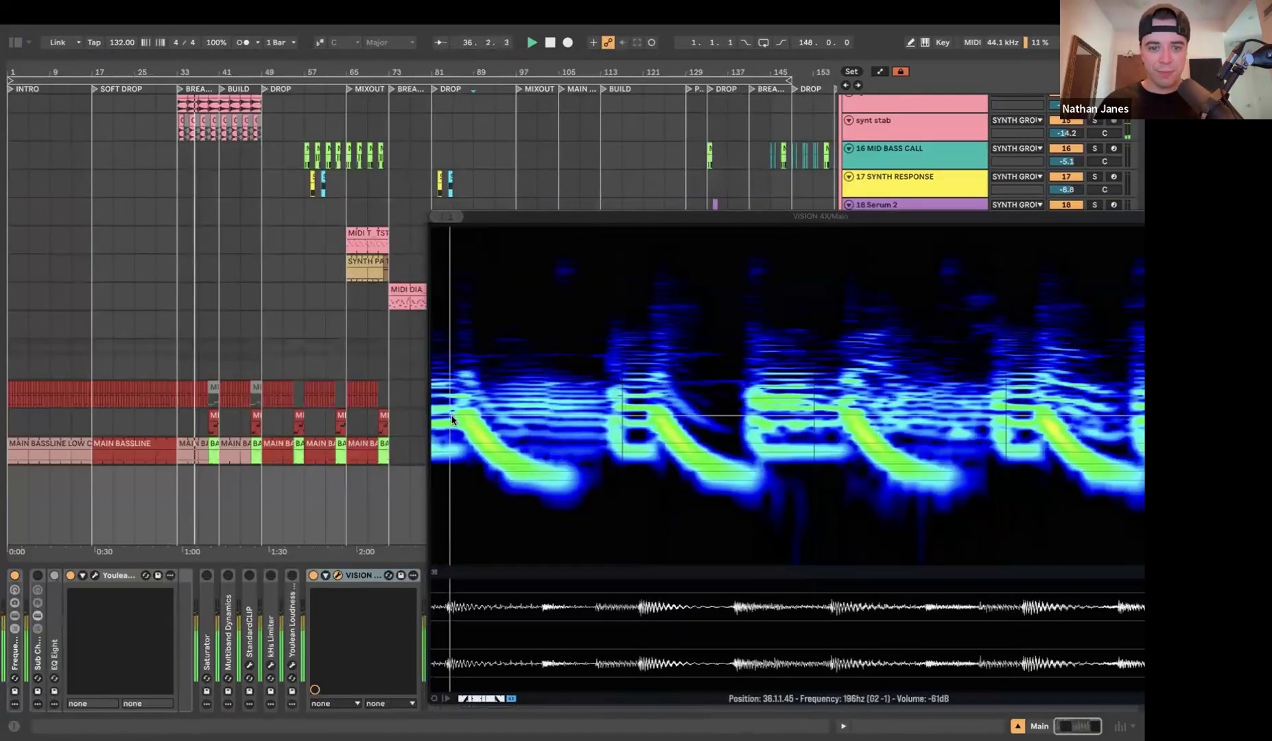
{"action": "double_click", "coordinate": [352, 575]}
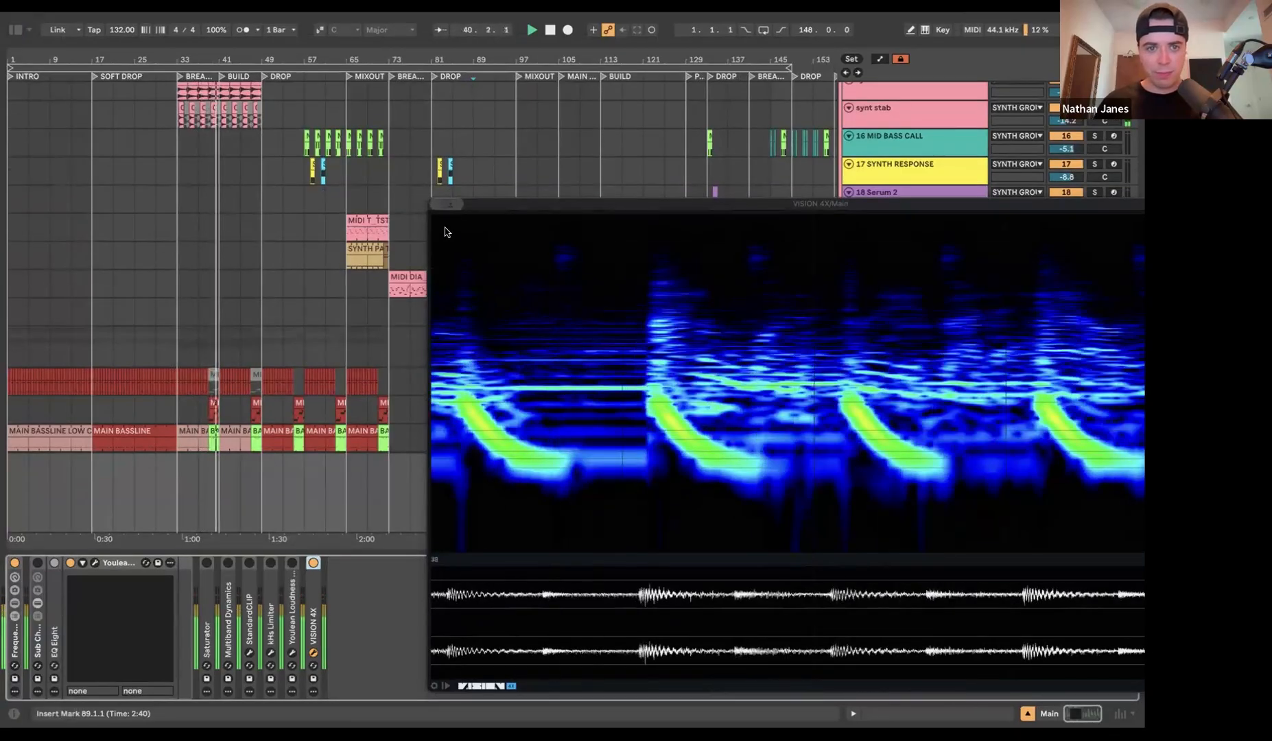
{"action": "left_click", "coordinate": [437, 205]}
- Fold the Main track and hide the device view
{"action": "left_click", "coordinate": [844, 461]}
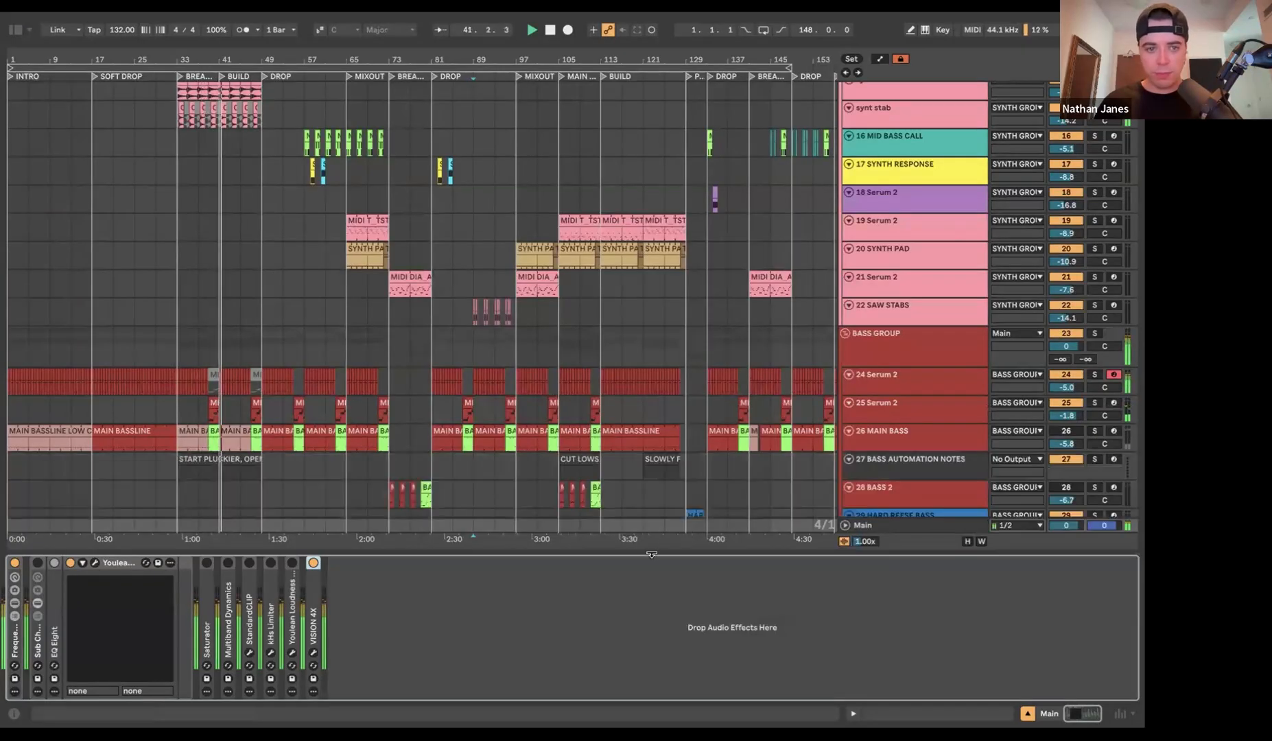
{"action": "left_click_drag", "start_coordinate": [652, 554], "coordinate": [651, 635]}
- Examine the EQ Eight and Echo devices on the main vocal track and its clips from the breakdown into the drop
{"action": "left_click_drag", "start_coordinate": [214, 60], "coordinate": [283, 296]}
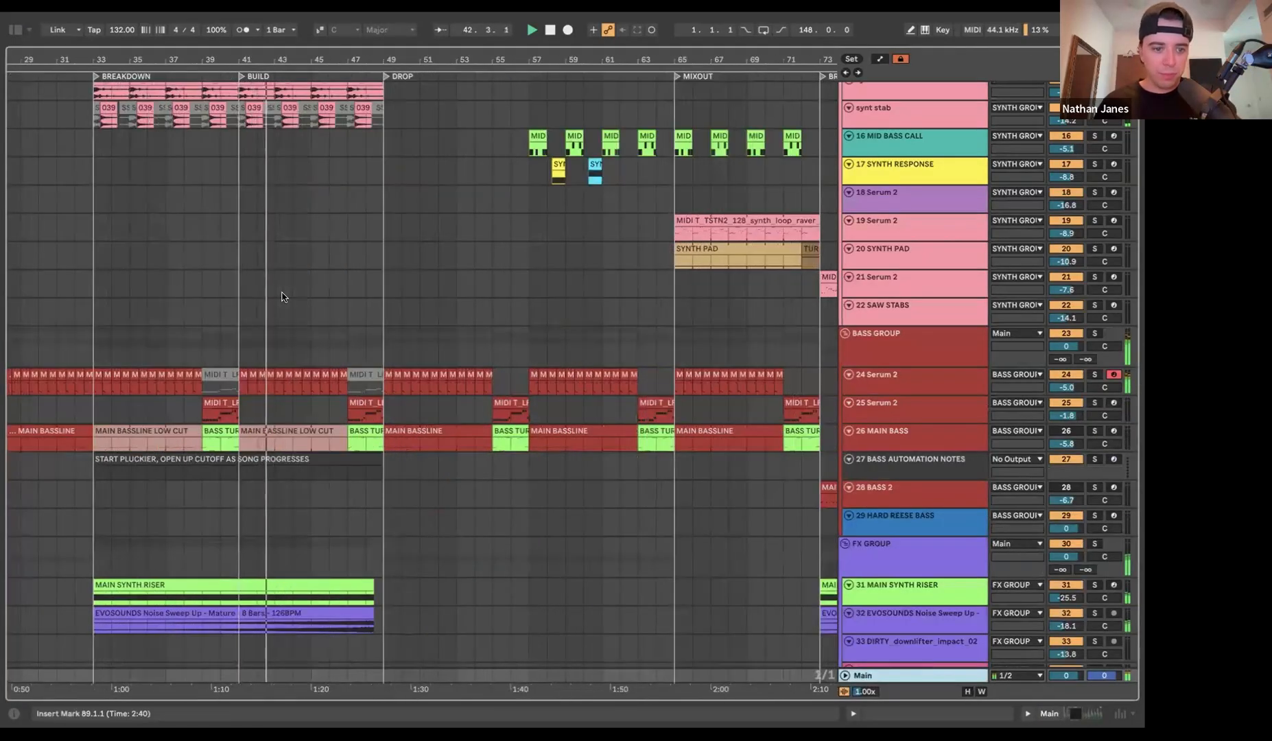
{"action": "scroll", "coordinate": [282, 295], "scroll_direction": "down", "scroll_amount": 10}
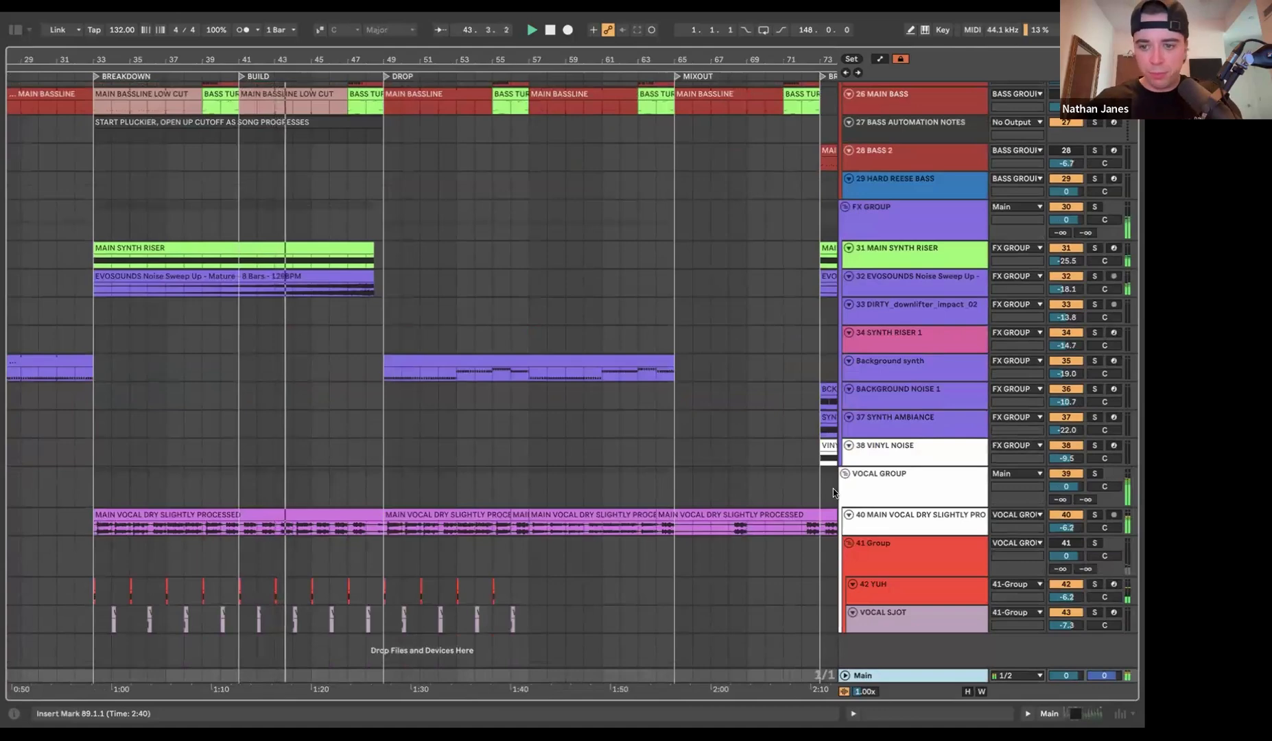
{"action": "double_click", "coordinate": [900, 520]}
{"action": "scroll", "coordinate": [256, 630], "scroll_direction": "right", "scroll_amount": 15}
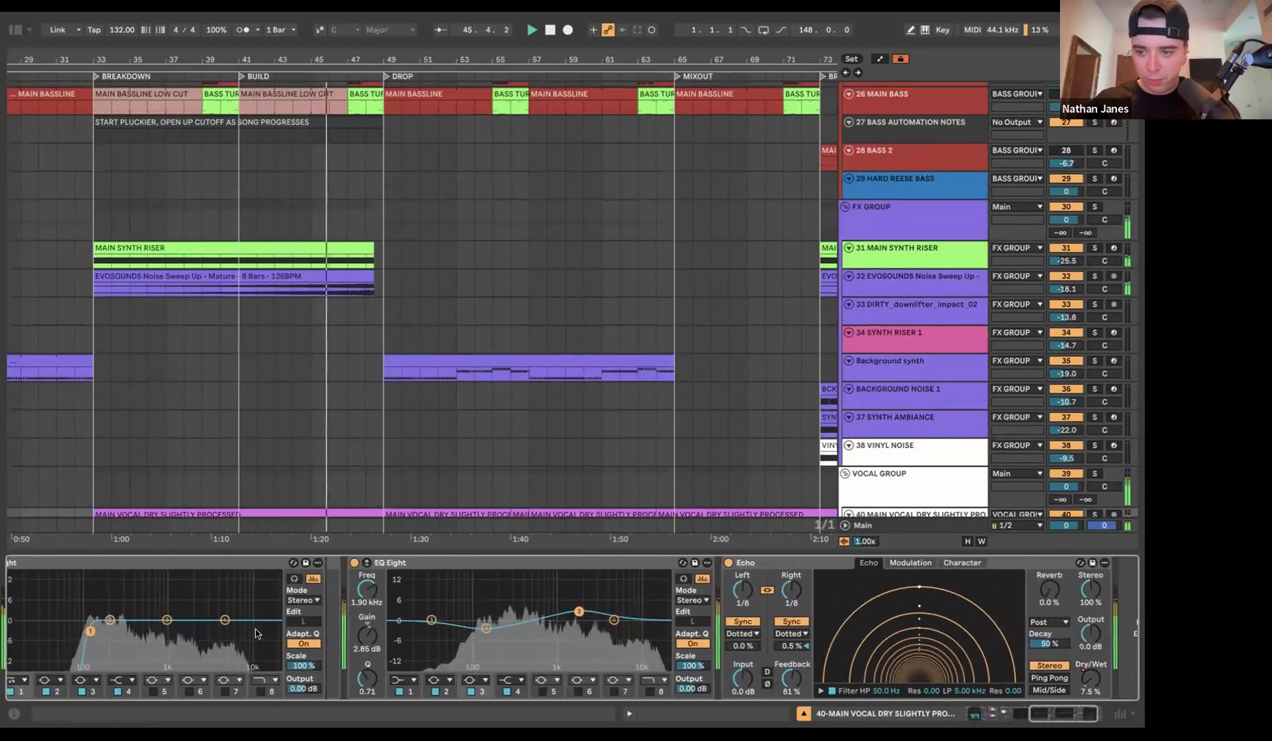
{"action": "scroll", "coordinate": [256, 629], "scroll_direction": "right", "scroll_amount": 5}
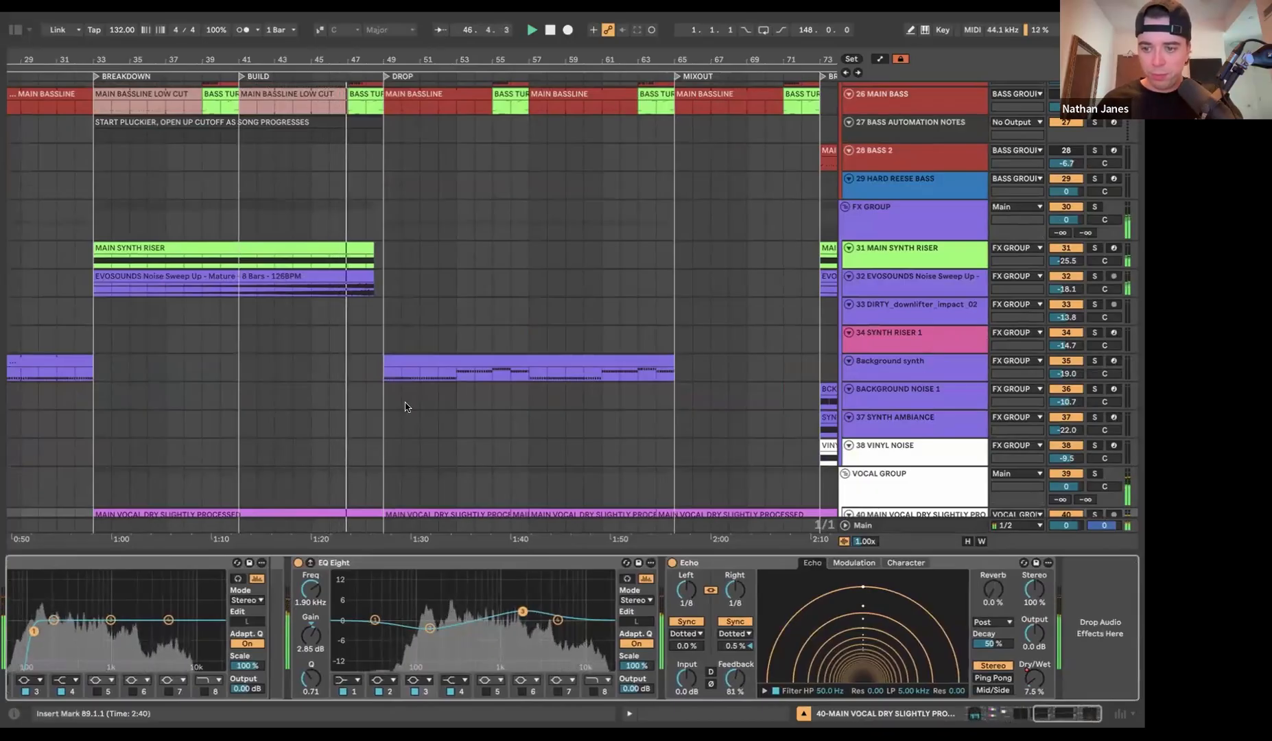
{"action": "scroll", "coordinate": [440, 378], "scroll_direction": "left", "scroll_amount": 6}
{"action": "scroll", "coordinate": [631, 329], "scroll_direction": "down", "scroll_amount": 5}
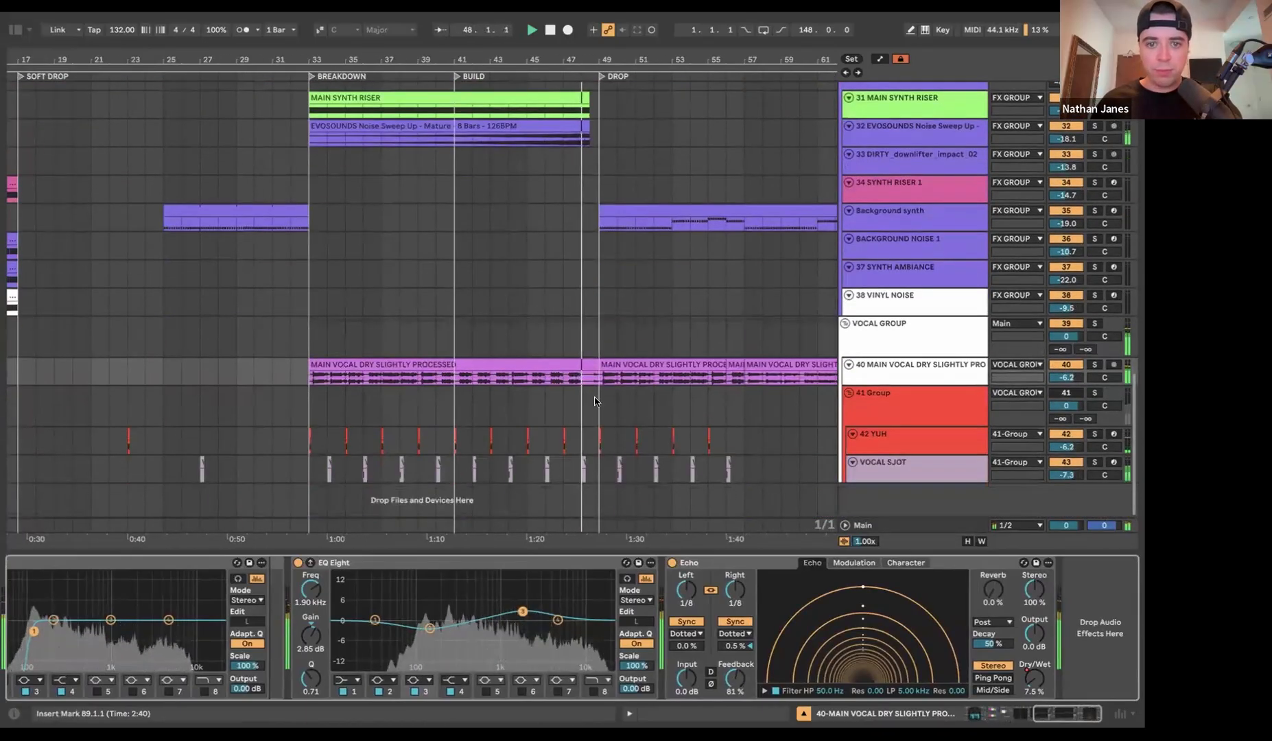
{"action": "scroll", "coordinate": [458, 339], "scroll_direction": "right", "scroll_amount": 4}
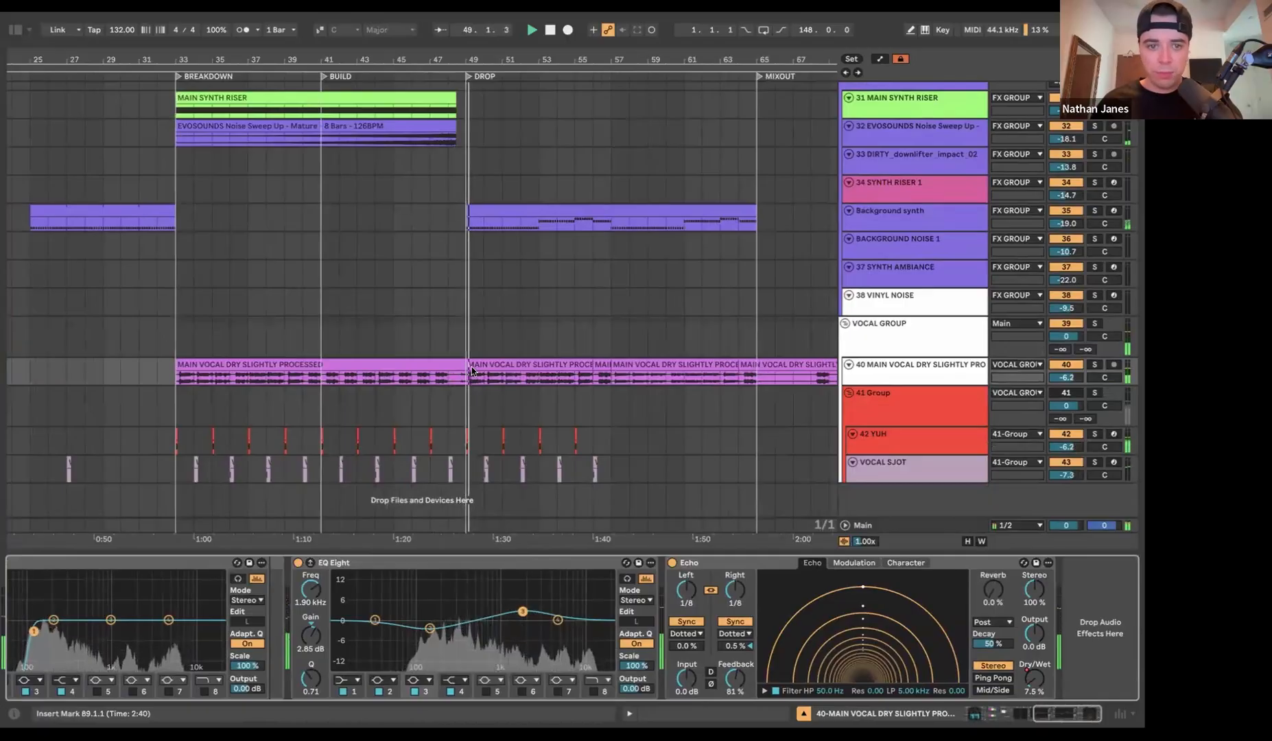
{"action": "key", "text": "super+alt+l"}
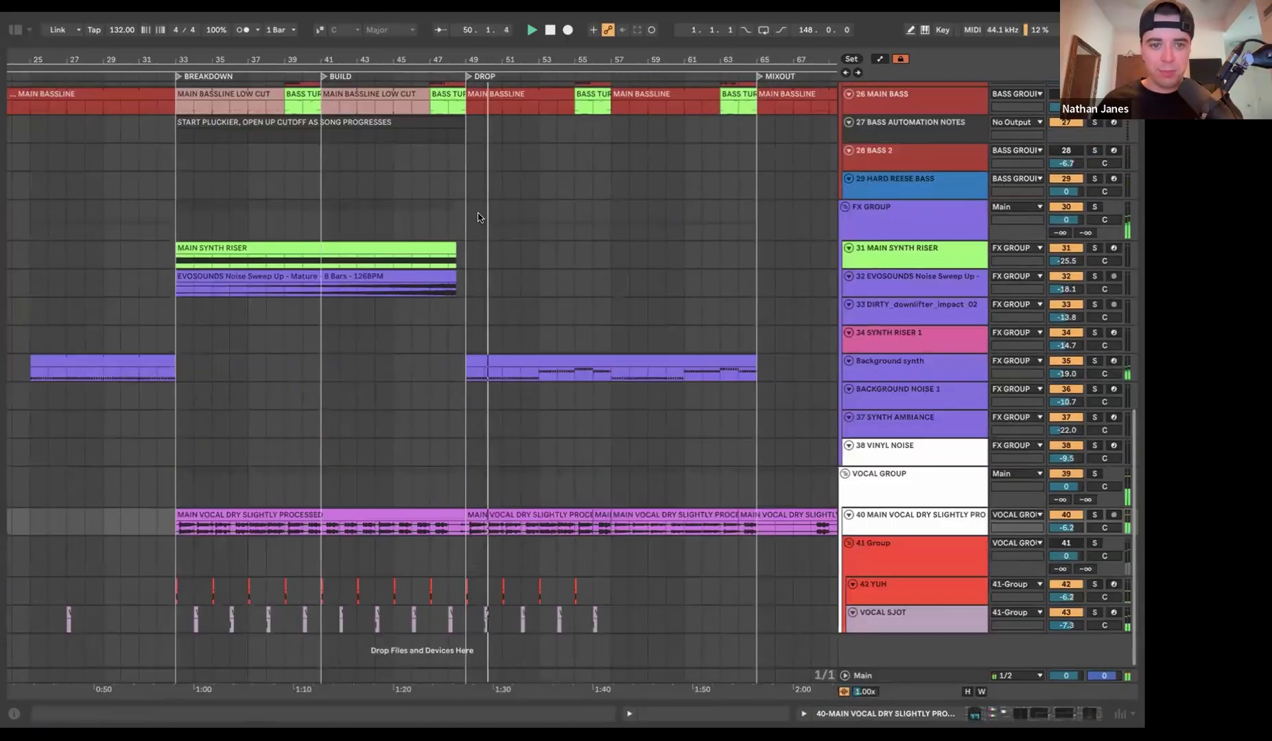
- Bring back the Main track's device chain and expand VISION 4X to view its spectrogram during playback
{"action": "scroll", "coordinate": [484, 213], "scroll_direction": "up", "scroll_amount": 5}
{"action": "scroll", "coordinate": [482, 188], "scroll_direction": "right", "scroll_amount": 2}
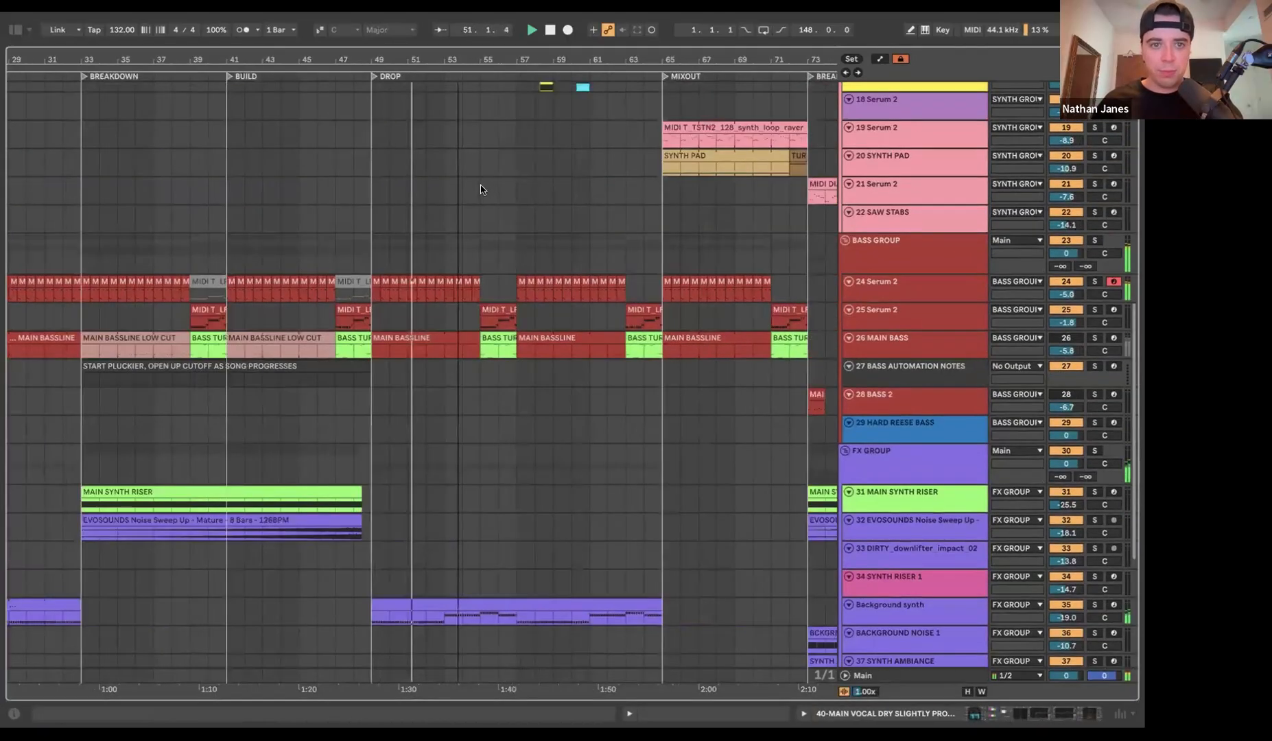
{"action": "scroll", "coordinate": [482, 188], "scroll_direction": "up", "scroll_amount": 10}
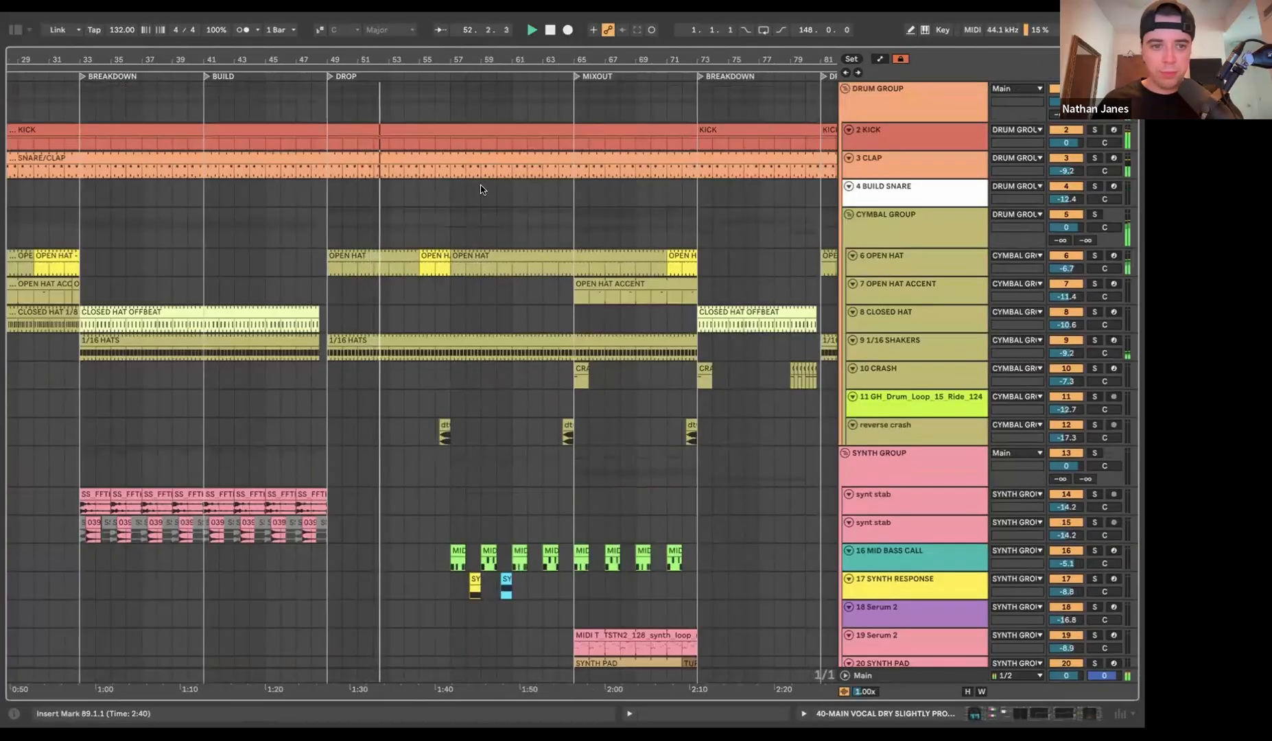
{"action": "scroll", "coordinate": [480, 192], "scroll_direction": "down", "scroll_amount": 12}
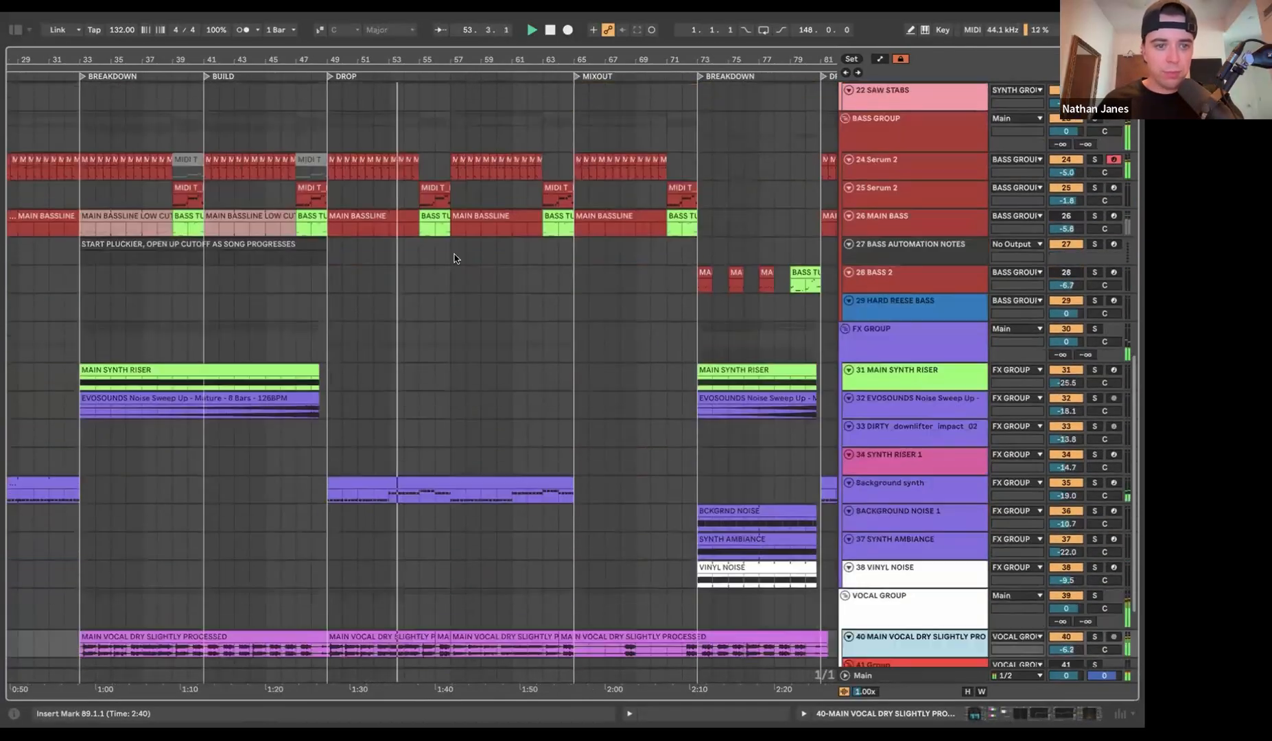
{"action": "left_click", "coordinate": [939, 676]}
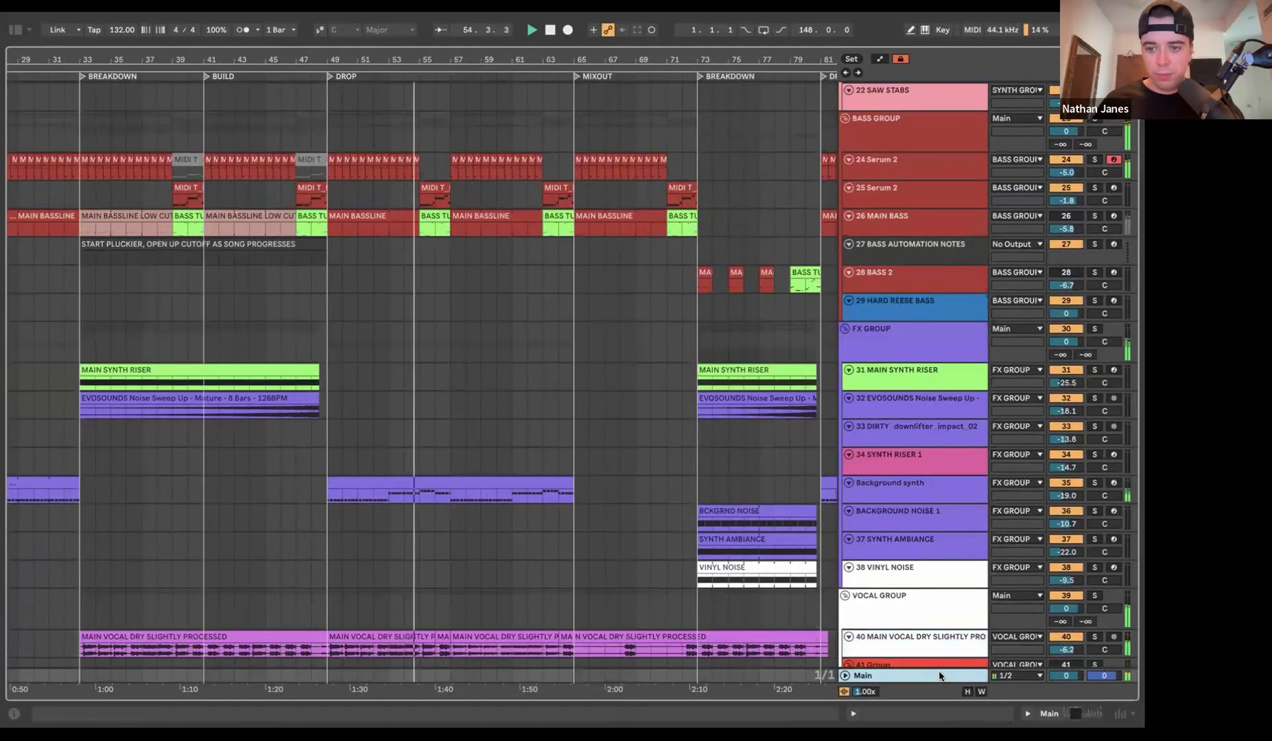
{"action": "double_click", "coordinate": [939, 676]}
{"action": "double_click", "coordinate": [317, 607]}
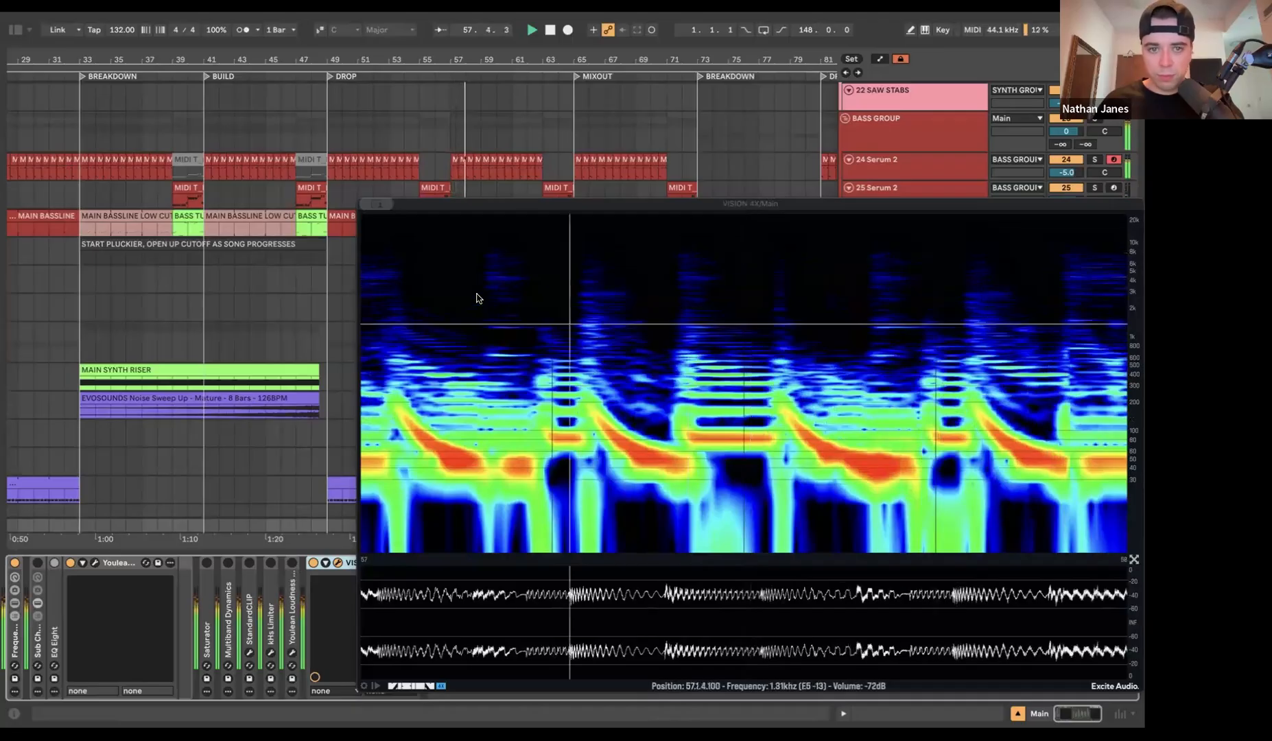
- Hide the VISION 4X window and the device view to give the arrangement the full height
{"action": "key", "text": "super+alt+p"}
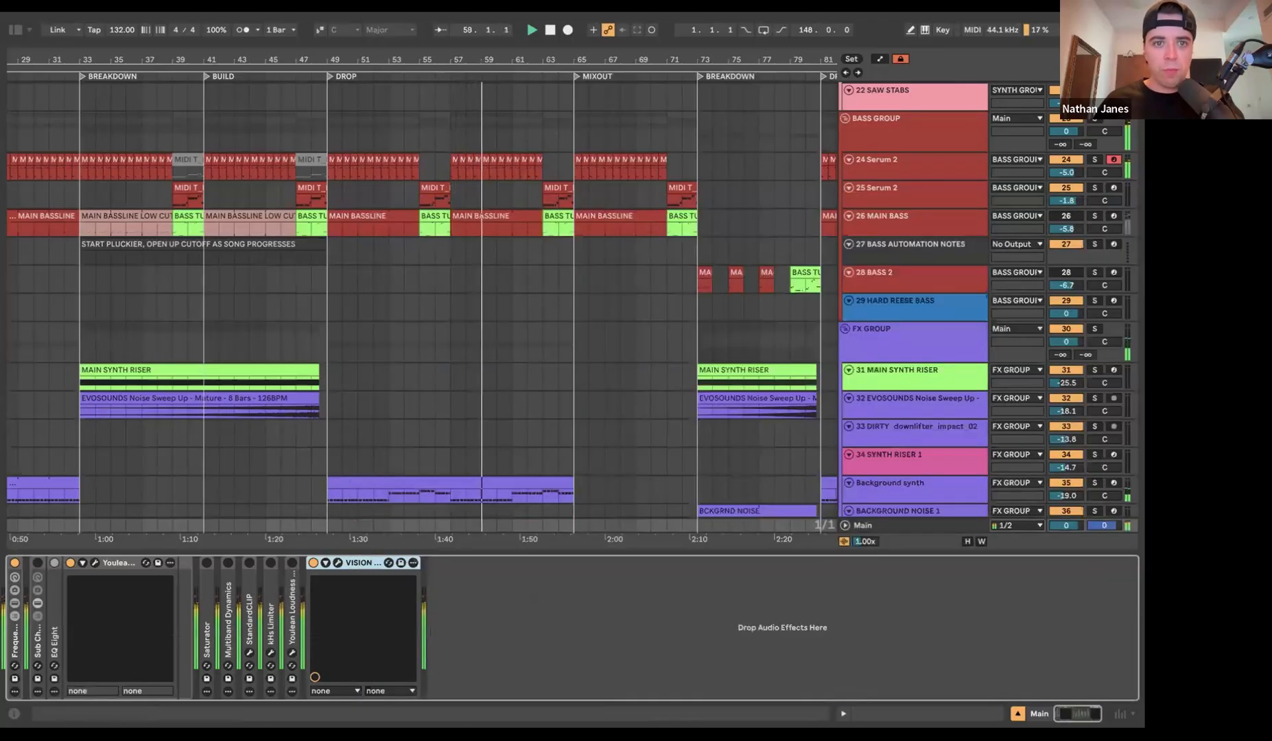
{"action": "scroll", "coordinate": [454, 227], "scroll_direction": "right", "scroll_amount": 1}
{"action": "scroll", "coordinate": [473, 330], "scroll_direction": "up", "scroll_amount": 12}
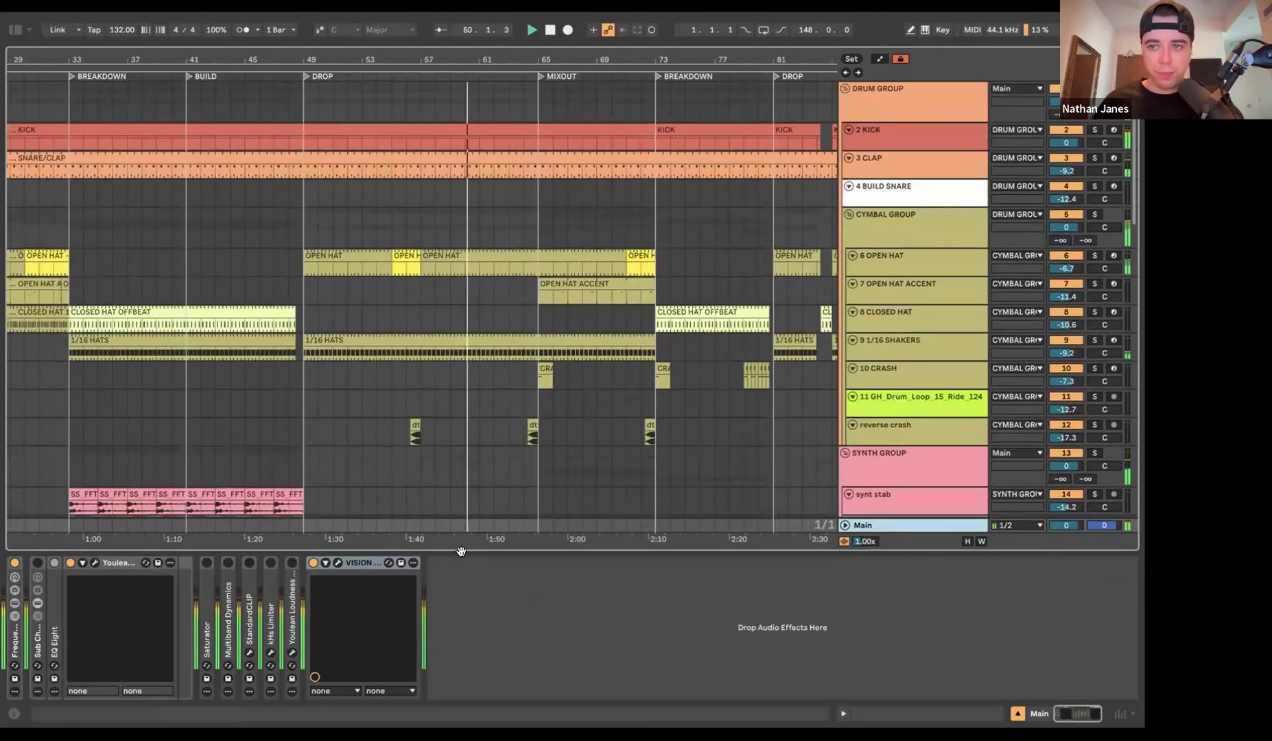
{"action": "left_click", "coordinate": [461, 554]}
- Examine the drum, synth, bass, FX and vocal tracks from the first breakdown to the main breakdown, ending on the whole arrangement
{"action": "left_click_drag", "start_coordinate": [570, 60], "coordinate": [518, 54]}
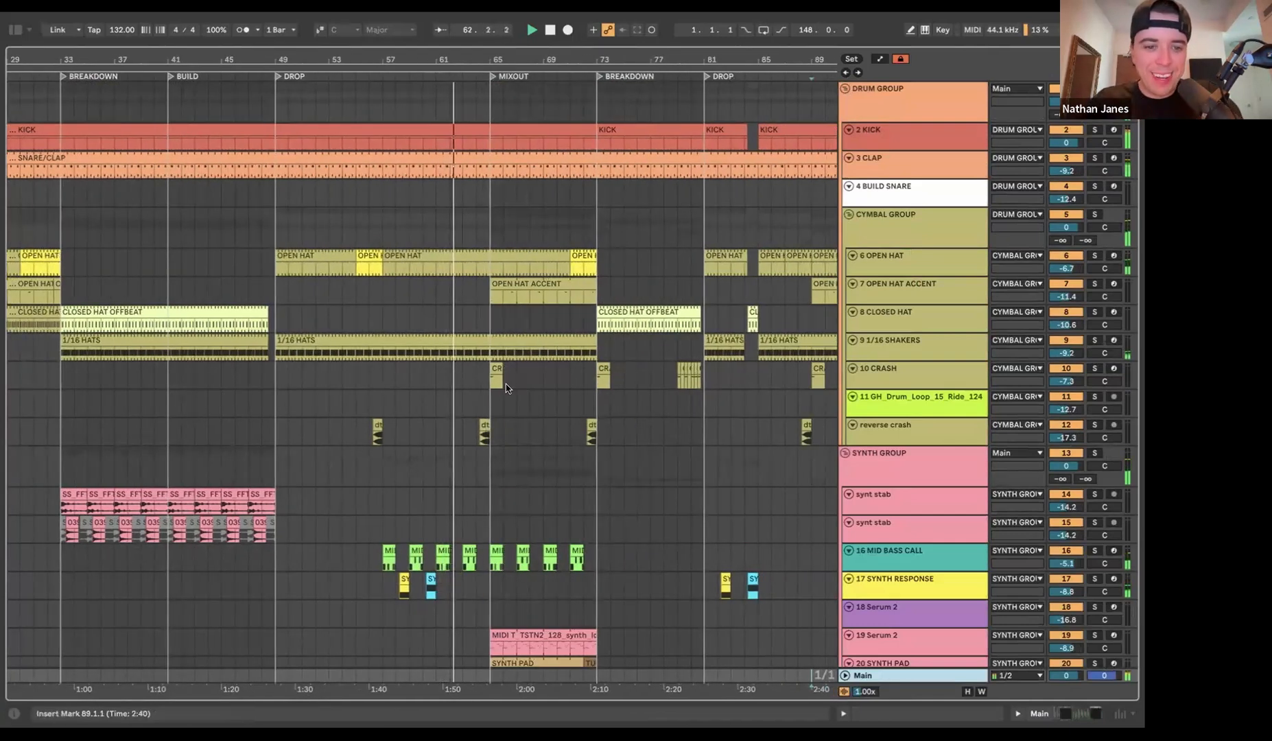
{"action": "scroll", "coordinate": [506, 389], "scroll_direction": "down", "scroll_amount": 10}
{"action": "scroll", "coordinate": [506, 389], "scroll_direction": "down", "scroll_amount": 12}
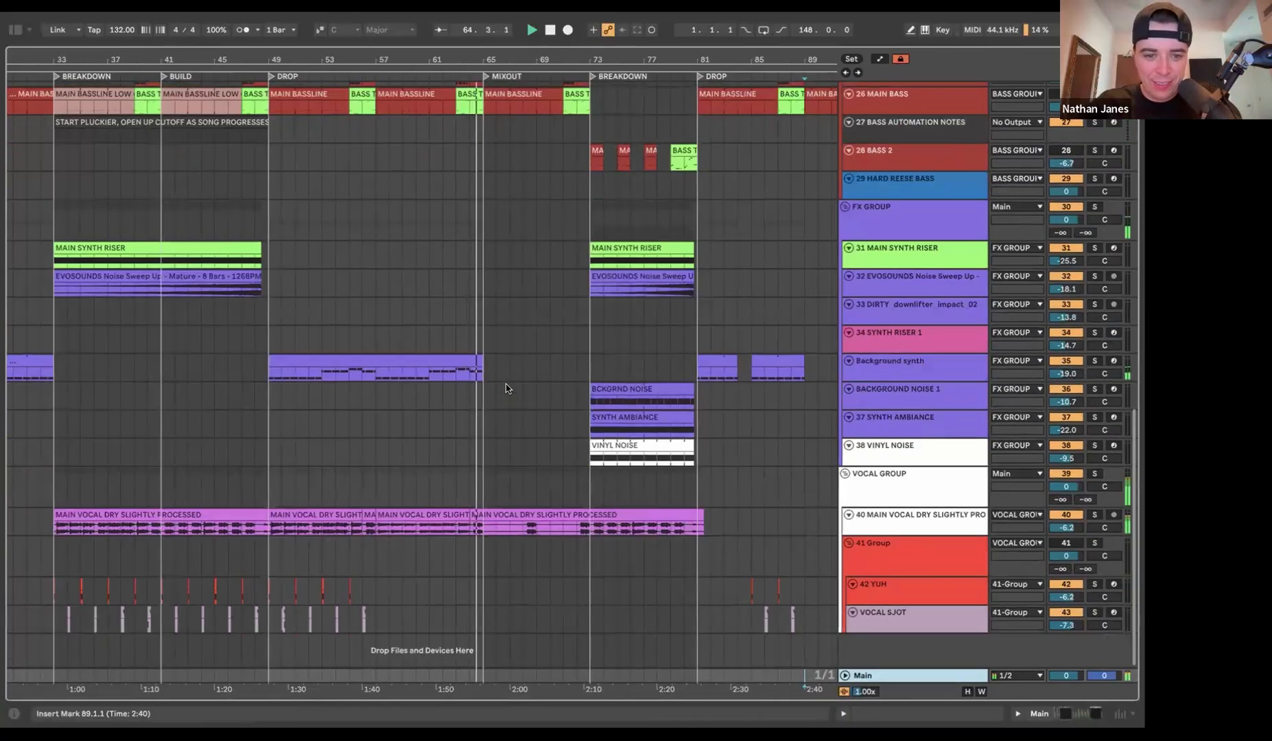
{"action": "scroll", "coordinate": [506, 388], "scroll_direction": "up", "scroll_amount": 20}
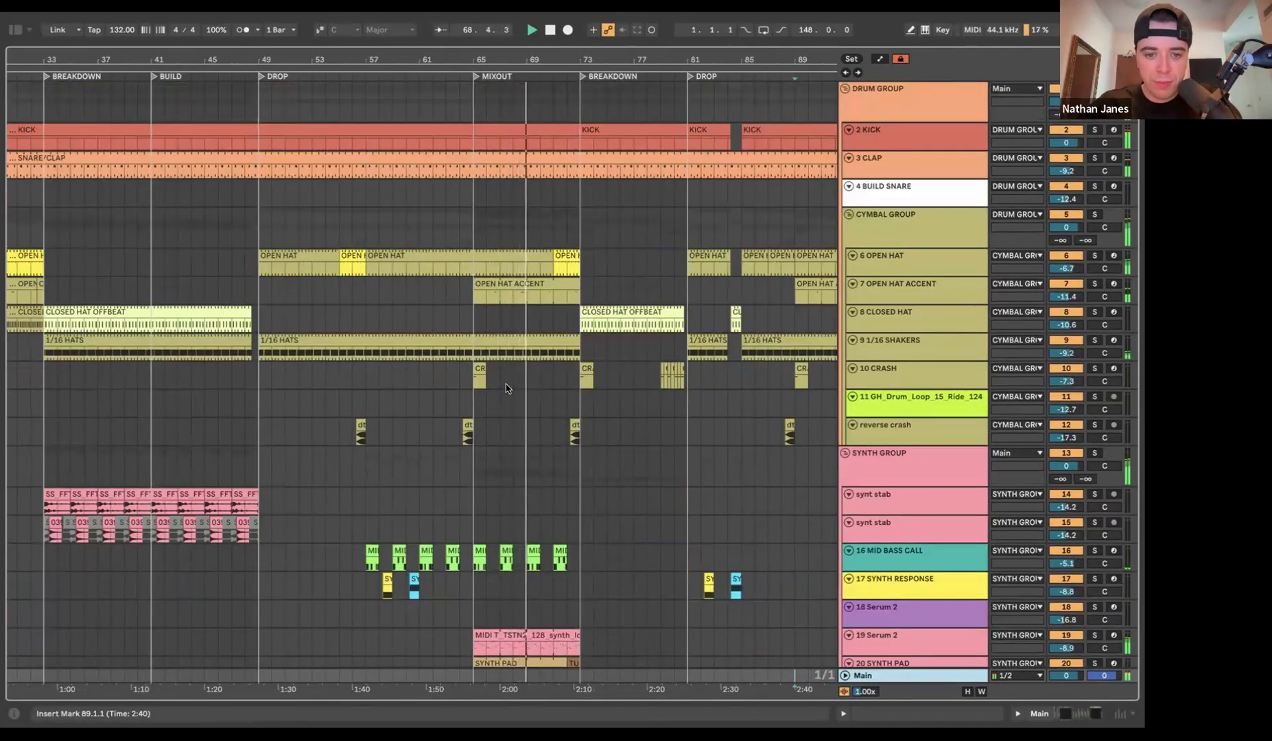
{"action": "scroll", "coordinate": [506, 389], "scroll_direction": "down", "scroll_amount": 20}
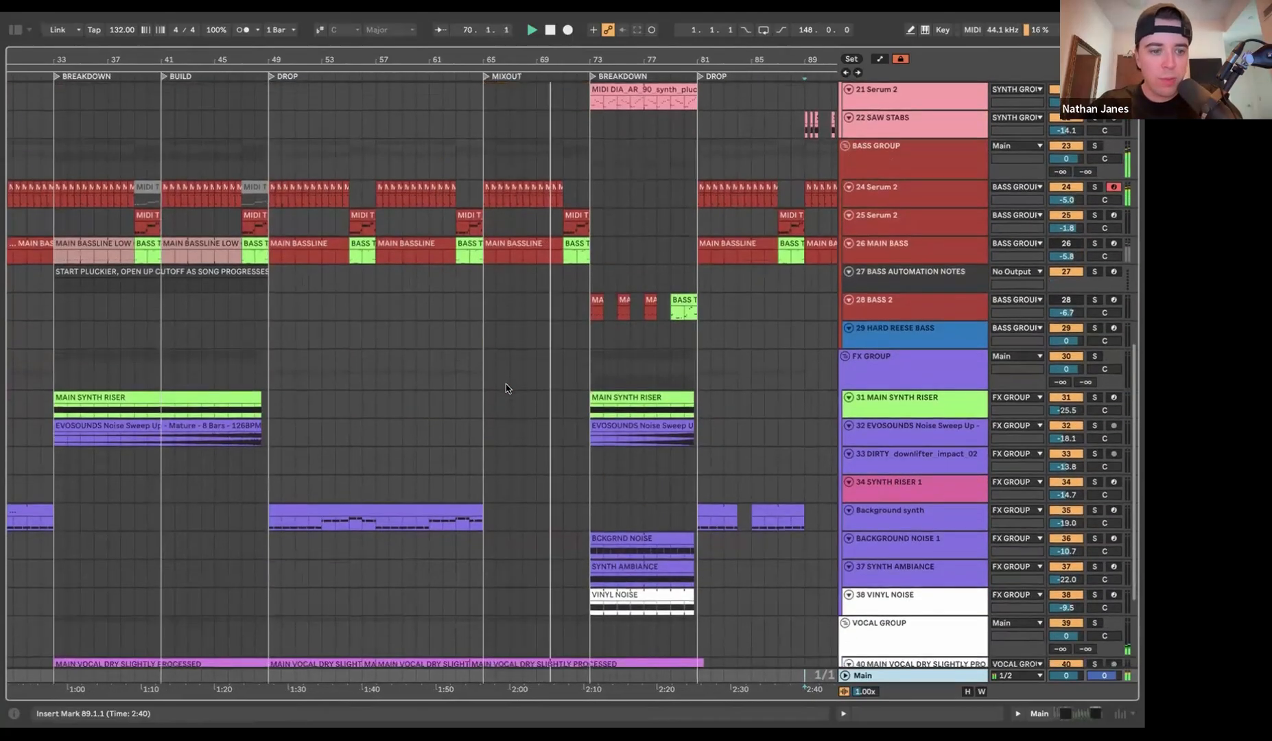
{"action": "scroll", "coordinate": [505, 388], "scroll_direction": "down", "scroll_amount": 3}
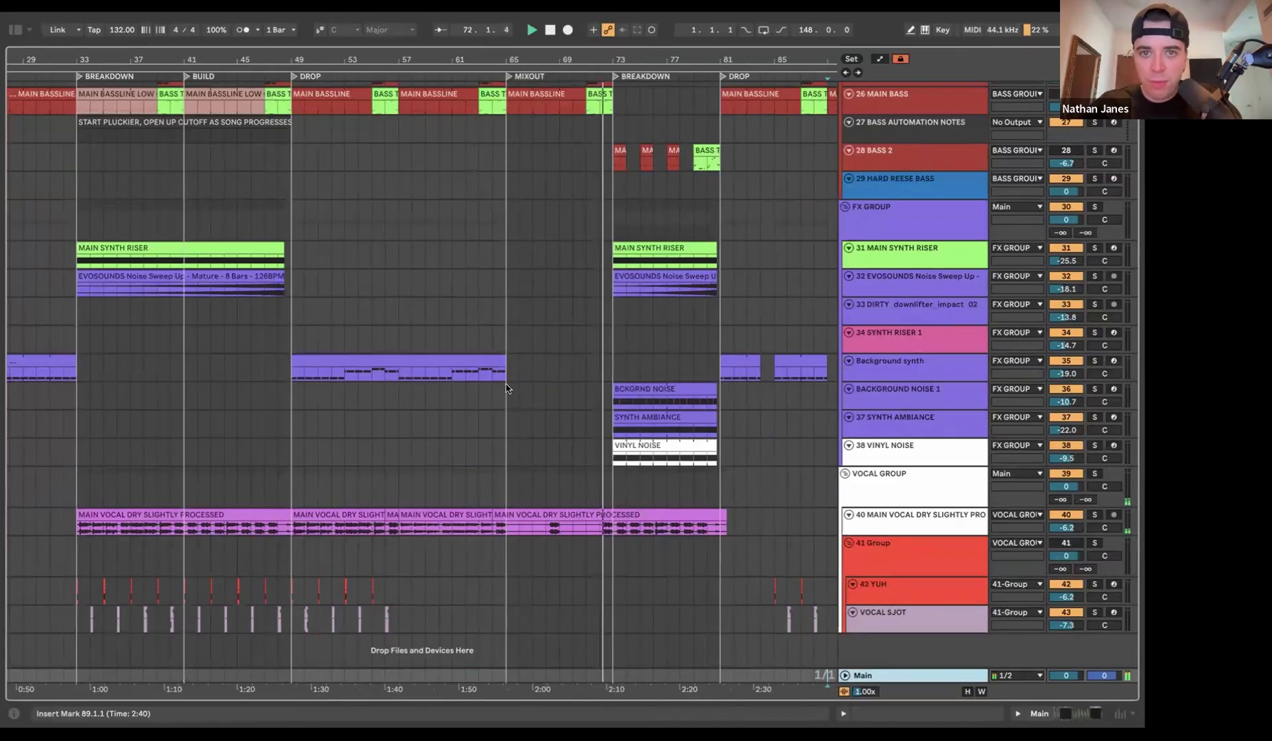
{"action": "scroll", "coordinate": [506, 388], "scroll_direction": "up", "scroll_amount": 20}
{"action": "scroll", "coordinate": [506, 388], "scroll_direction": "right", "scroll_amount": 10}
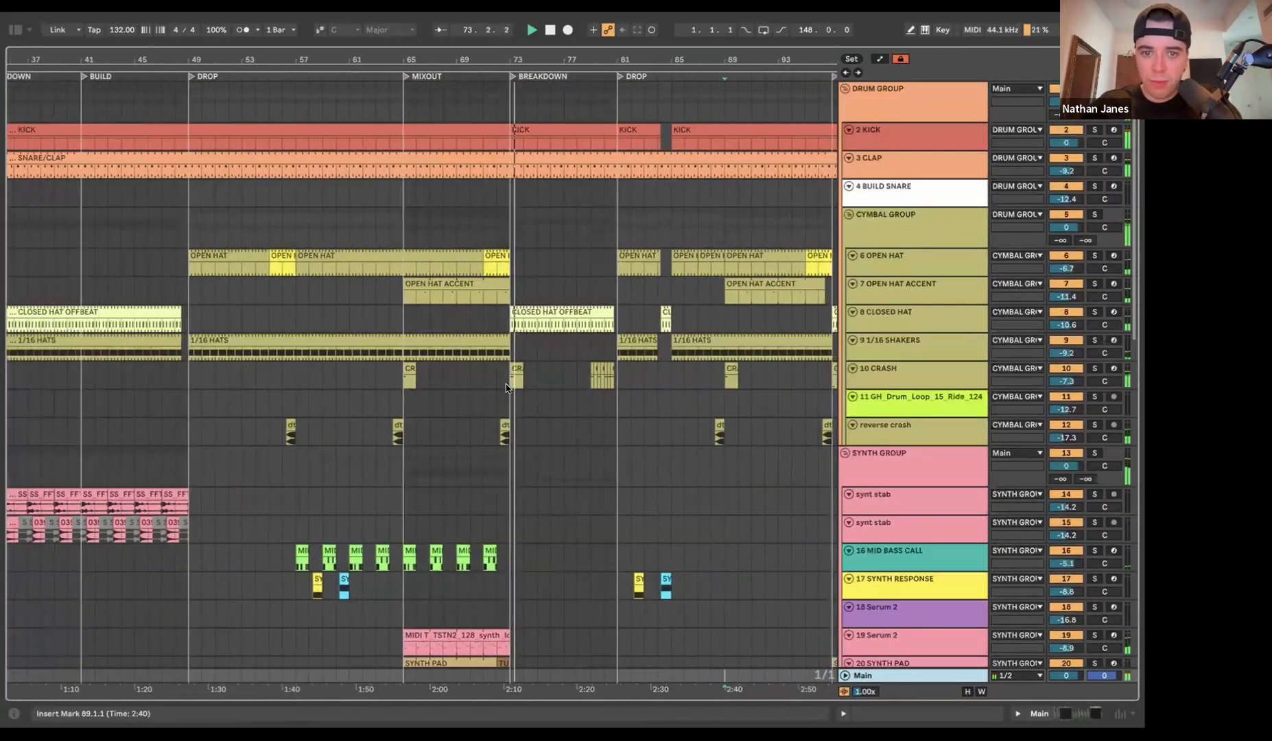
{"action": "scroll", "coordinate": [506, 389], "scroll_direction": "down", "scroll_amount": 2}
{"action": "scroll", "coordinate": [506, 389], "scroll_direction": "up", "scroll_amount": 2}
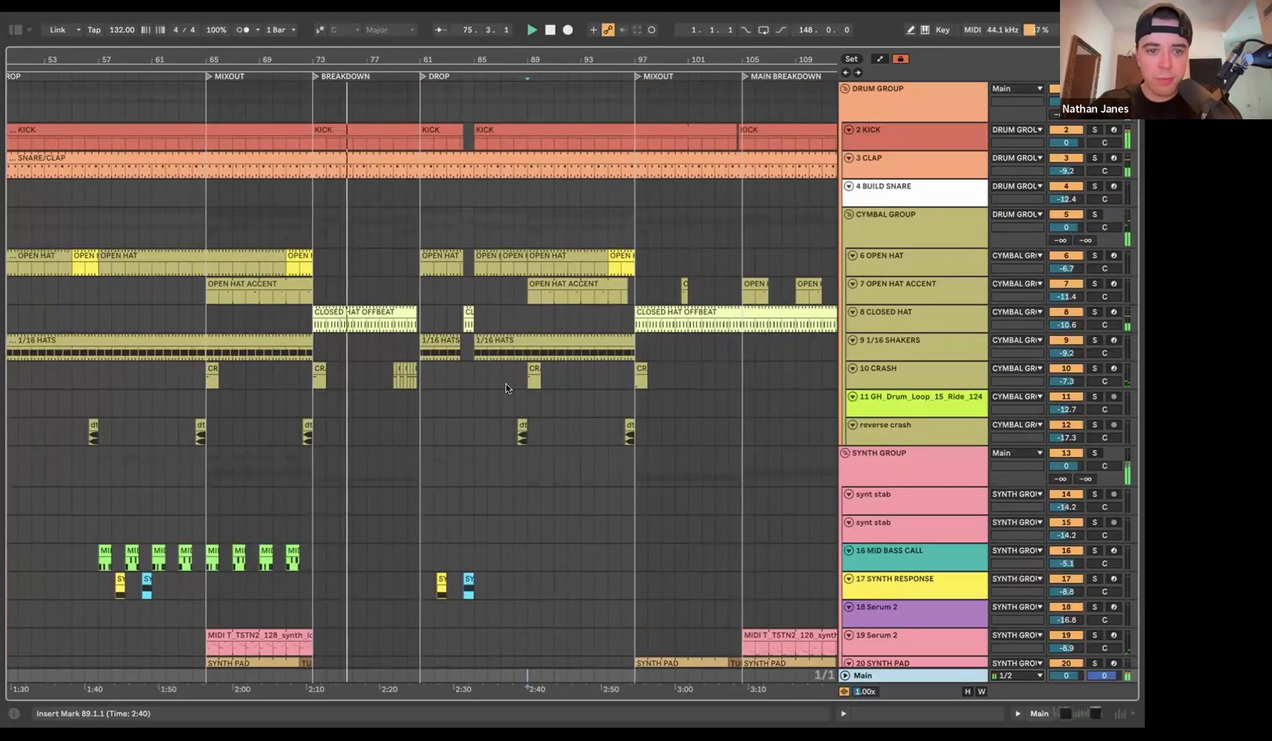
{"action": "scroll", "coordinate": [506, 389], "scroll_direction": "down", "scroll_amount": 20}
{"action": "scroll", "coordinate": [506, 388], "scroll_direction": "up", "scroll_amount": 20}
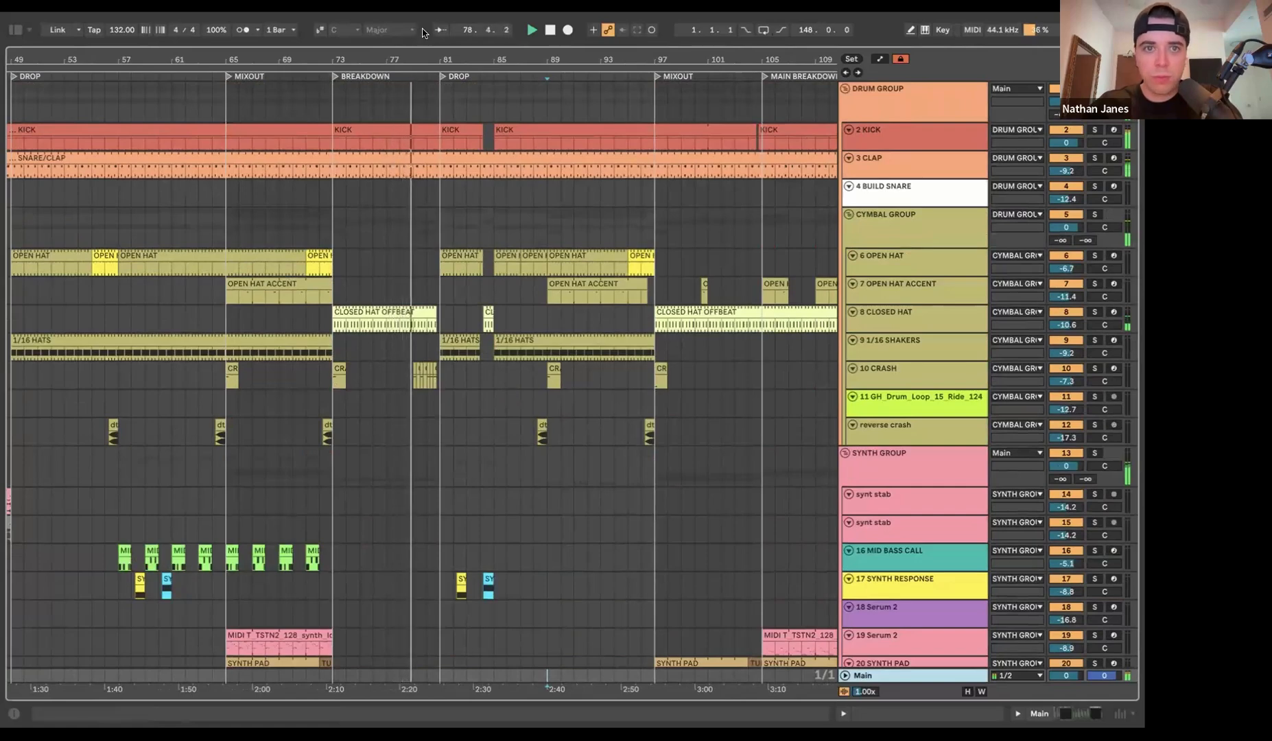
{"action": "left_click_drag", "start_coordinate": [421, 61], "coordinate": [380, 55]}
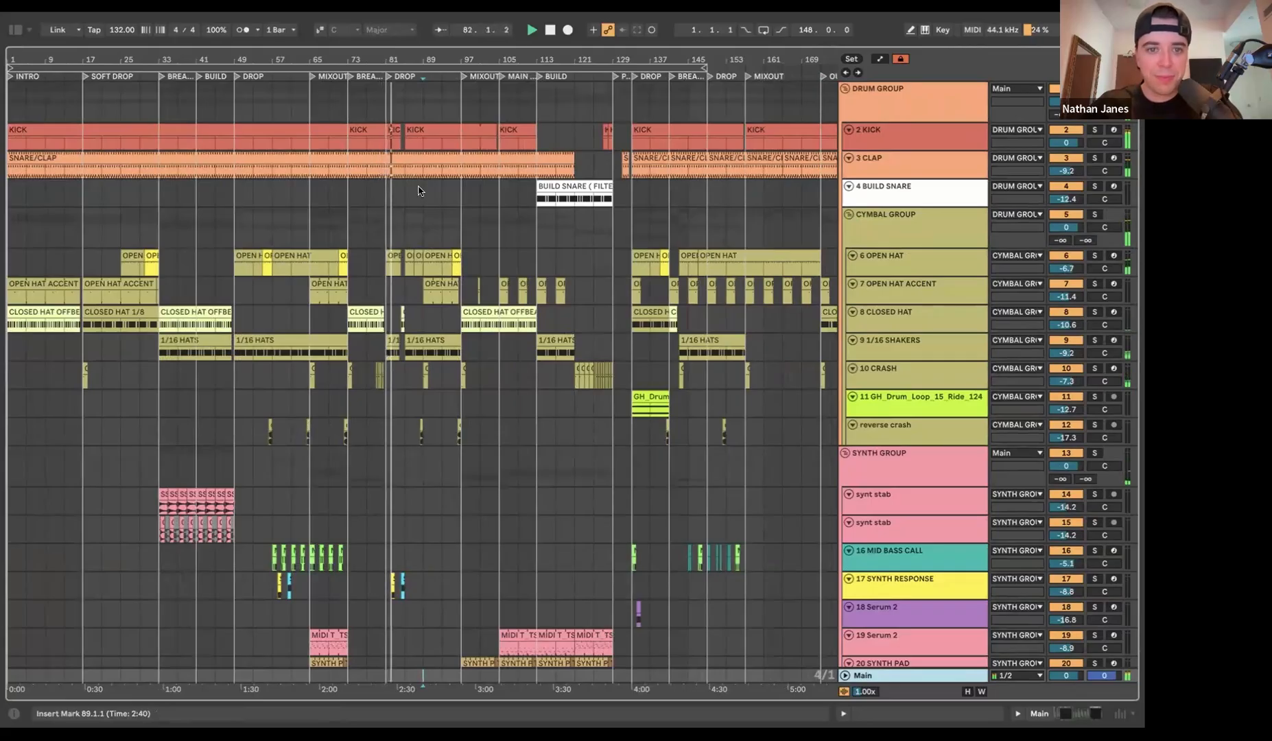
- Look over the arrangement's tracks, view the FX GROUP's A Bit Warmer and Multiband Dynamics devices, and hide the device view
{"action": "scroll", "coordinate": [419, 190], "scroll_direction": "down", "scroll_amount": 10}
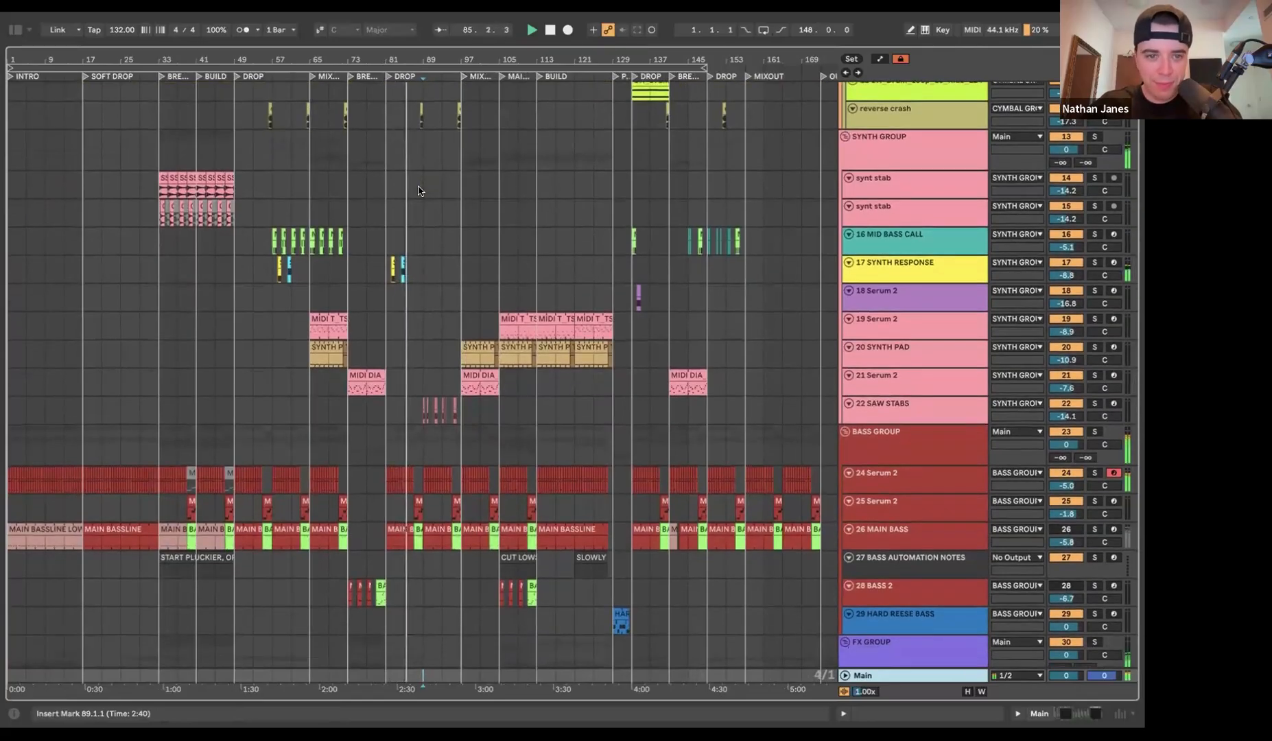
{"action": "scroll", "coordinate": [418, 191], "scroll_direction": "up", "scroll_amount": 10}
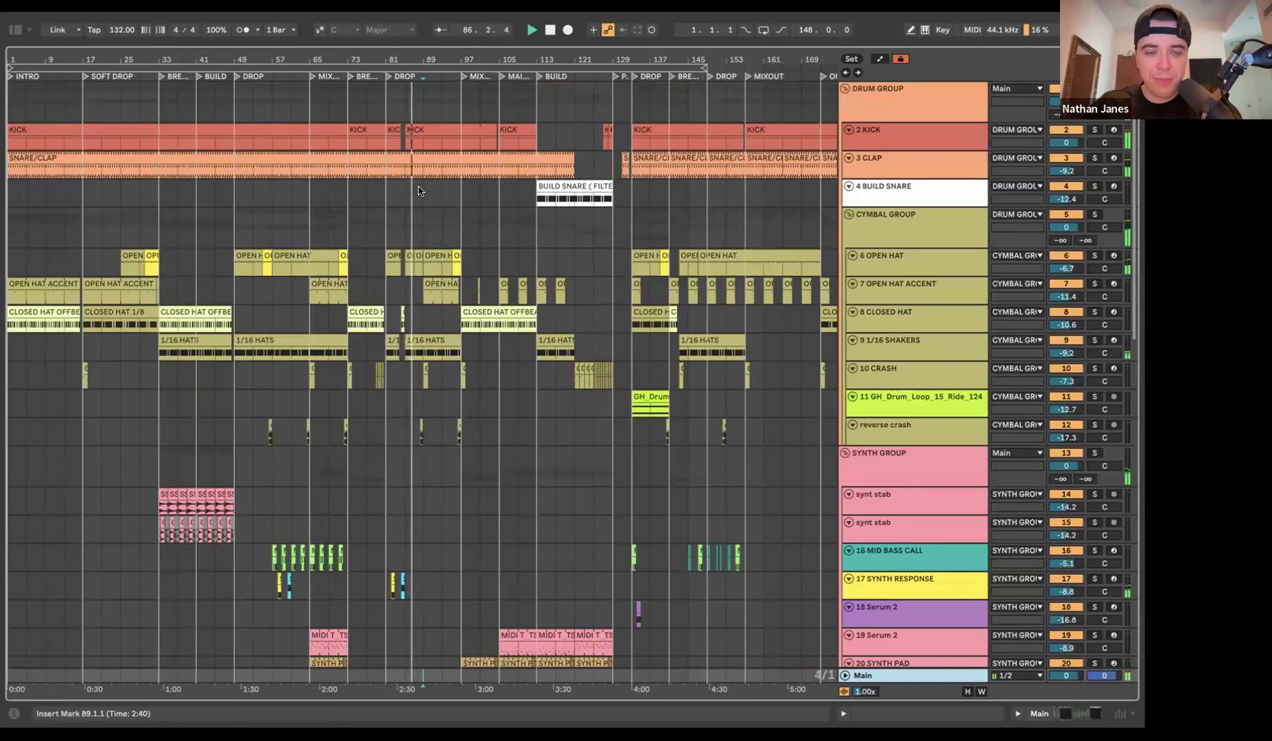
{"action": "scroll", "coordinate": [418, 191], "scroll_direction": "right", "scroll_amount": 5}
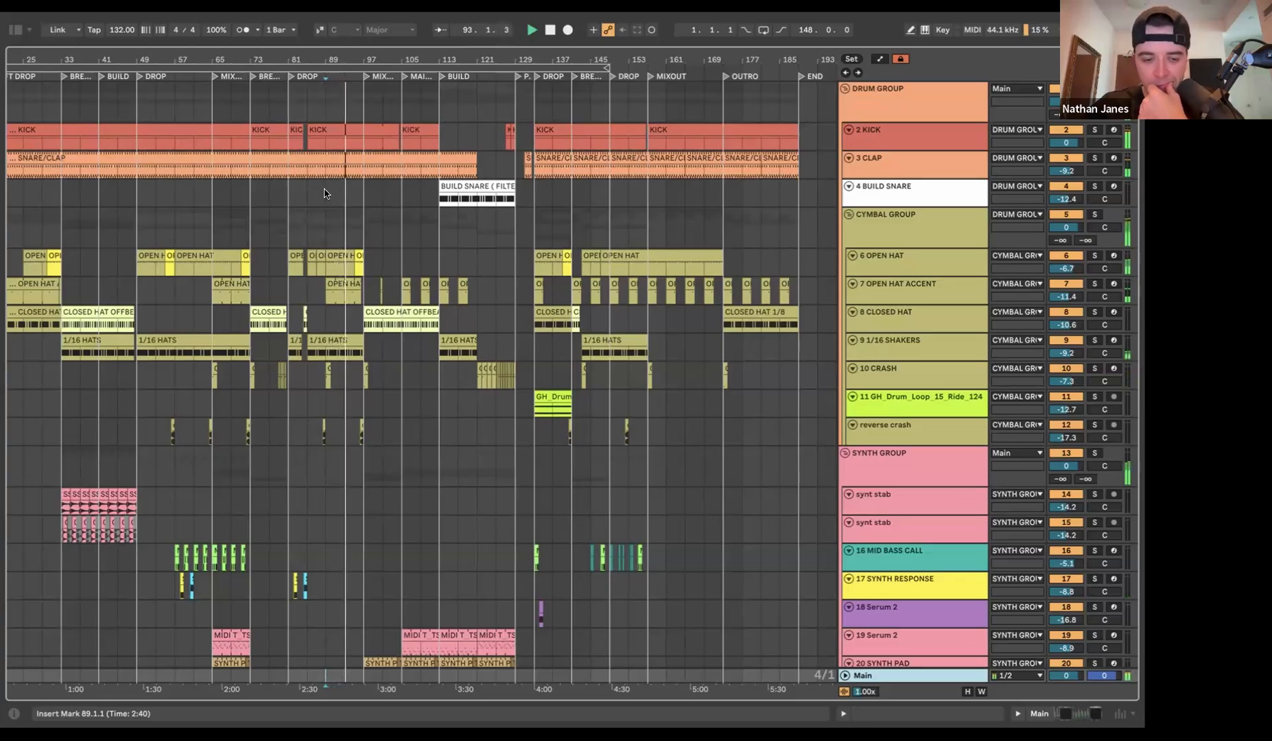
{"action": "scroll", "coordinate": [324, 193], "scroll_direction": "down", "scroll_amount": 10}
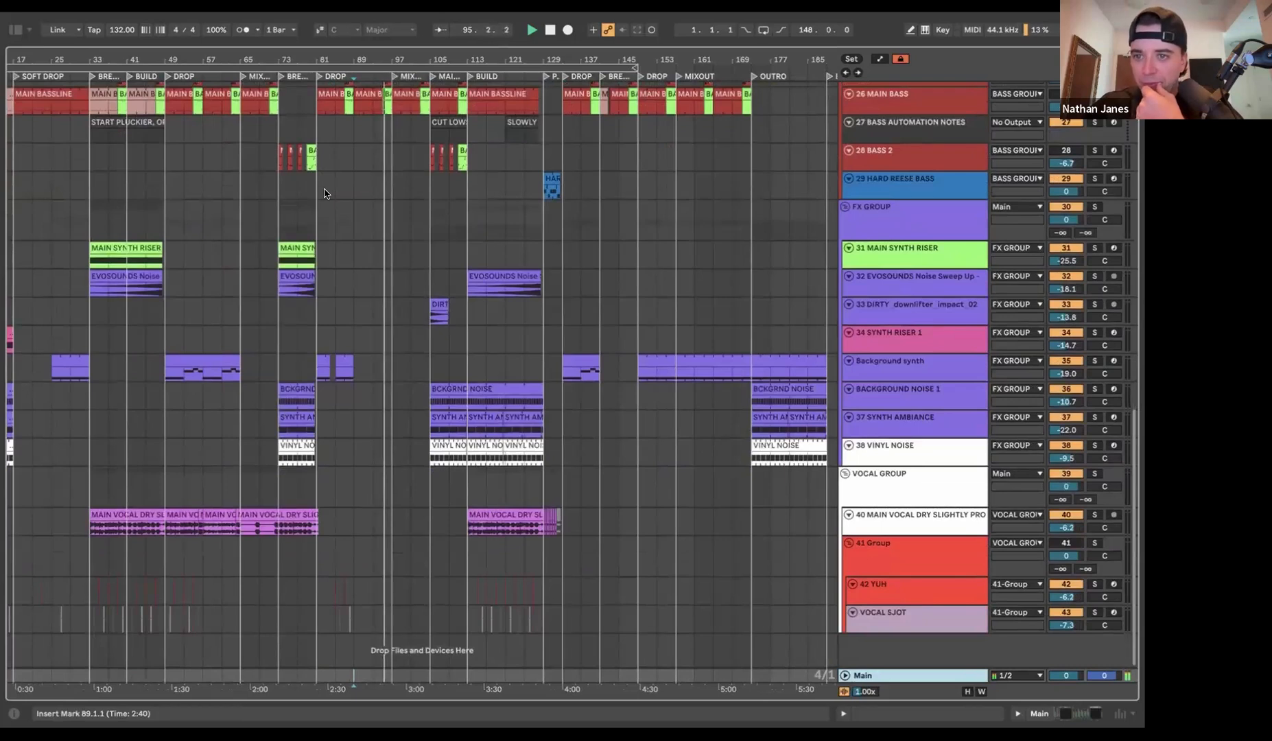
{"action": "double_click", "coordinate": [958, 232]}
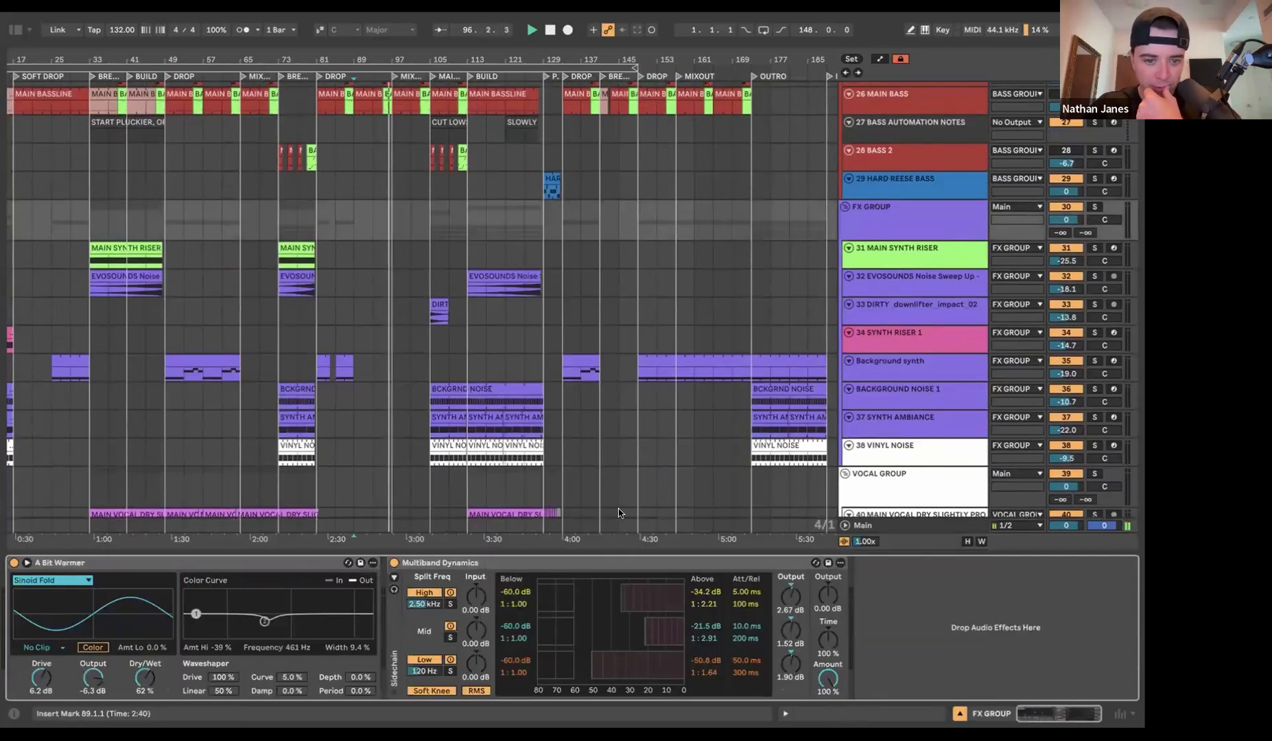
{"action": "left_click", "coordinate": [625, 549]}
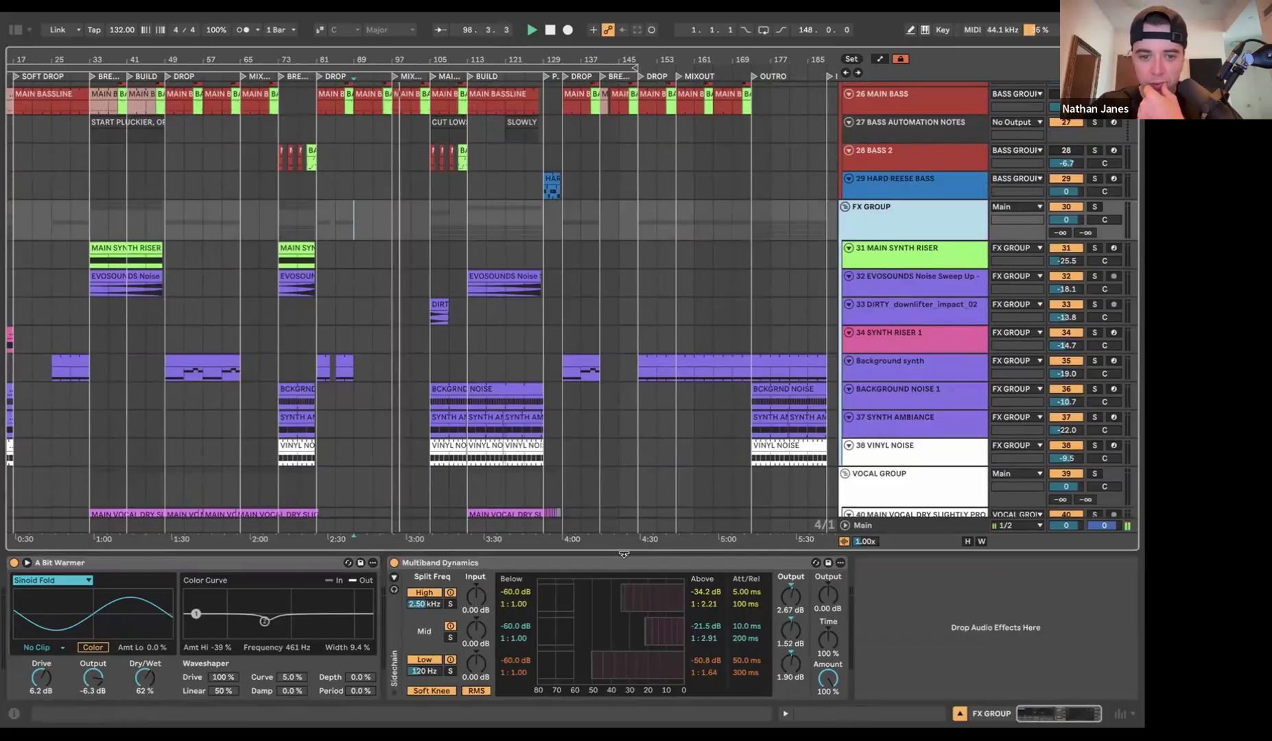
{"action": "left_click_drag", "start_coordinate": [624, 553], "coordinate": [626, 645]}
- Select the BASS GROUP, view the SYNTH GROUP's effect chain during playback, and hide the device view
{"action": "scroll", "coordinate": [687, 414], "scroll_direction": "up", "scroll_amount": 1}
{"action": "scroll", "coordinate": [687, 414], "scroll_direction": "up", "scroll_amount": 5}
{"action": "double_click", "coordinate": [934, 248]}
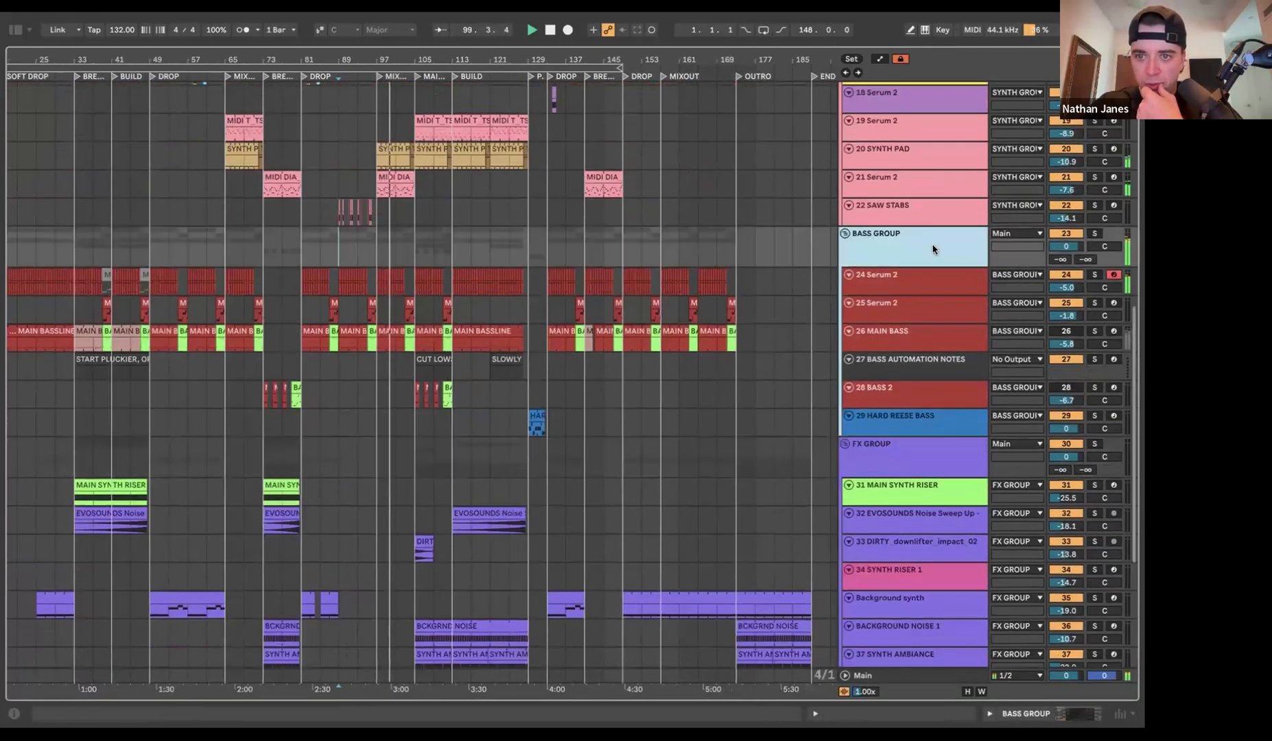
{"action": "scroll", "coordinate": [709, 279], "scroll_direction": "up", "scroll_amount": 5}
{"action": "left_click", "coordinate": [925, 234]}
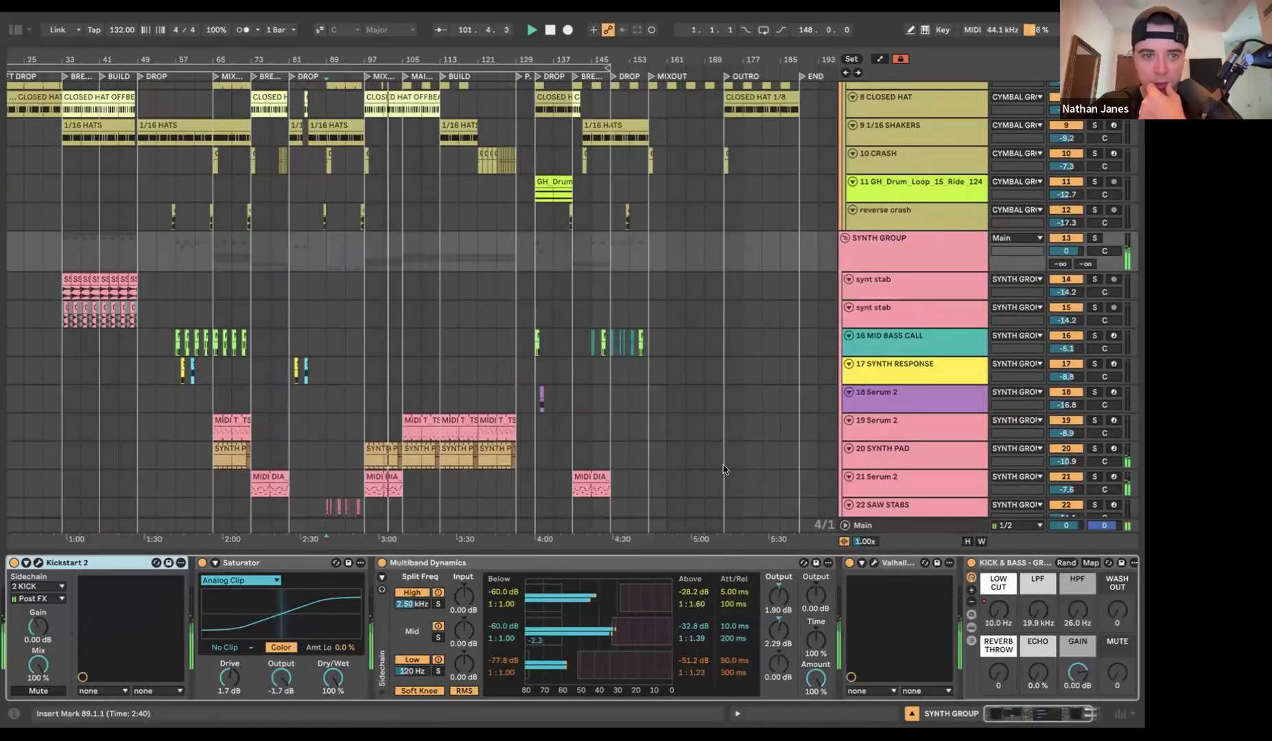
{"action": "scroll", "coordinate": [728, 319], "scroll_direction": "down", "scroll_amount": 5}
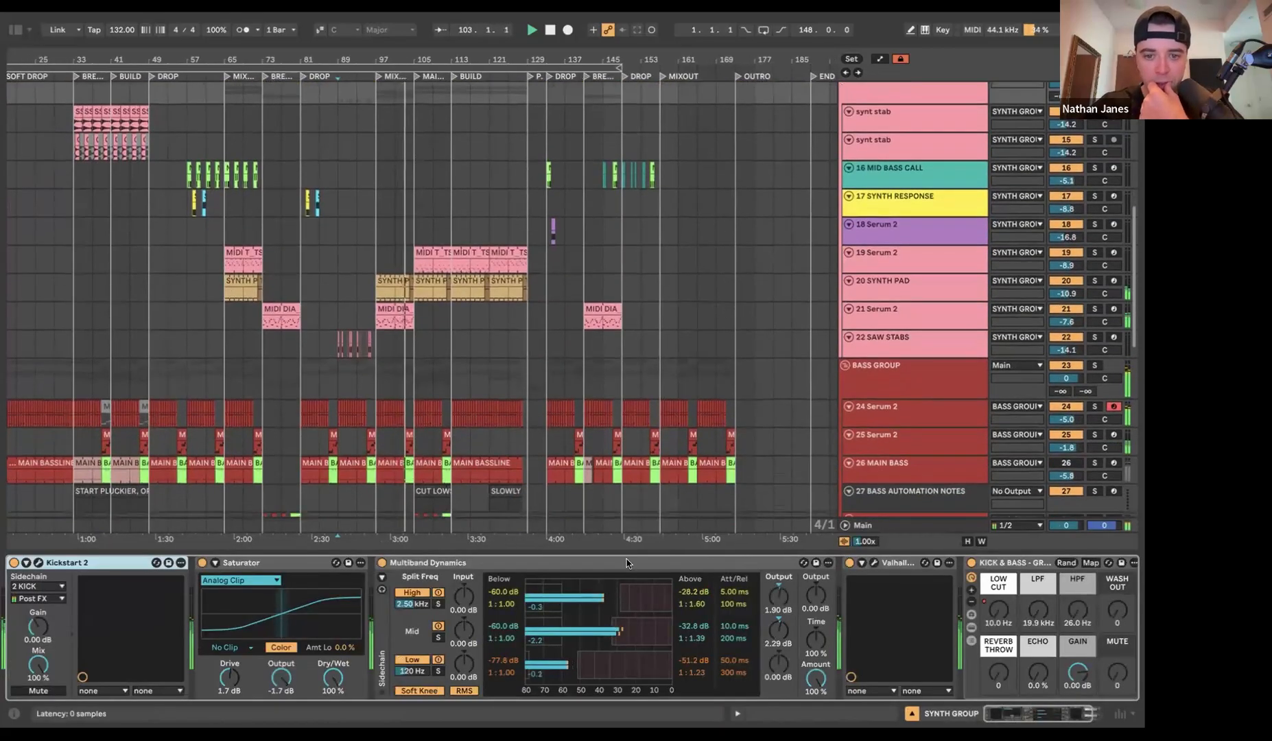
{"action": "left_click", "coordinate": [626, 555]}
- Bring back the SYNTH GROUP's devices, examine the CYMBAL GROUP's effect chain through to its Utility, and hide the device view
{"action": "scroll", "coordinate": [813, 404], "scroll_direction": "up", "scroll_amount": 6}
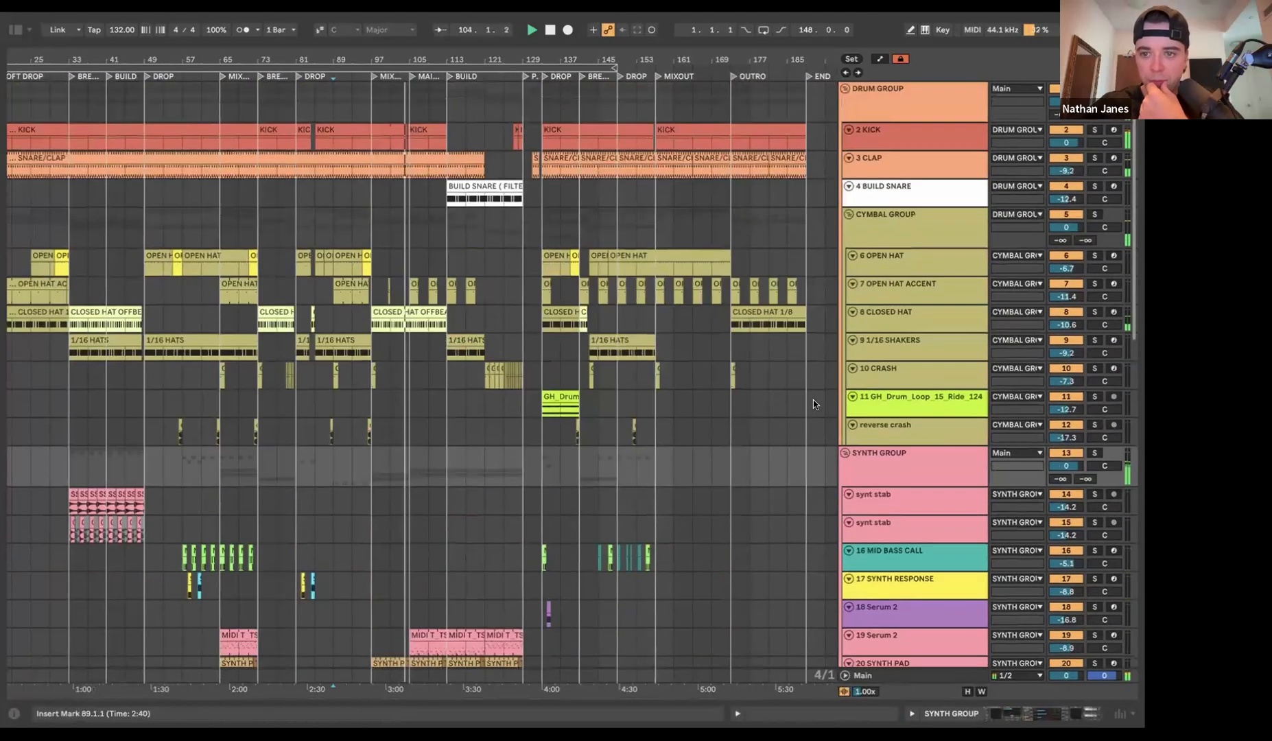
{"action": "double_click", "coordinate": [889, 462]}
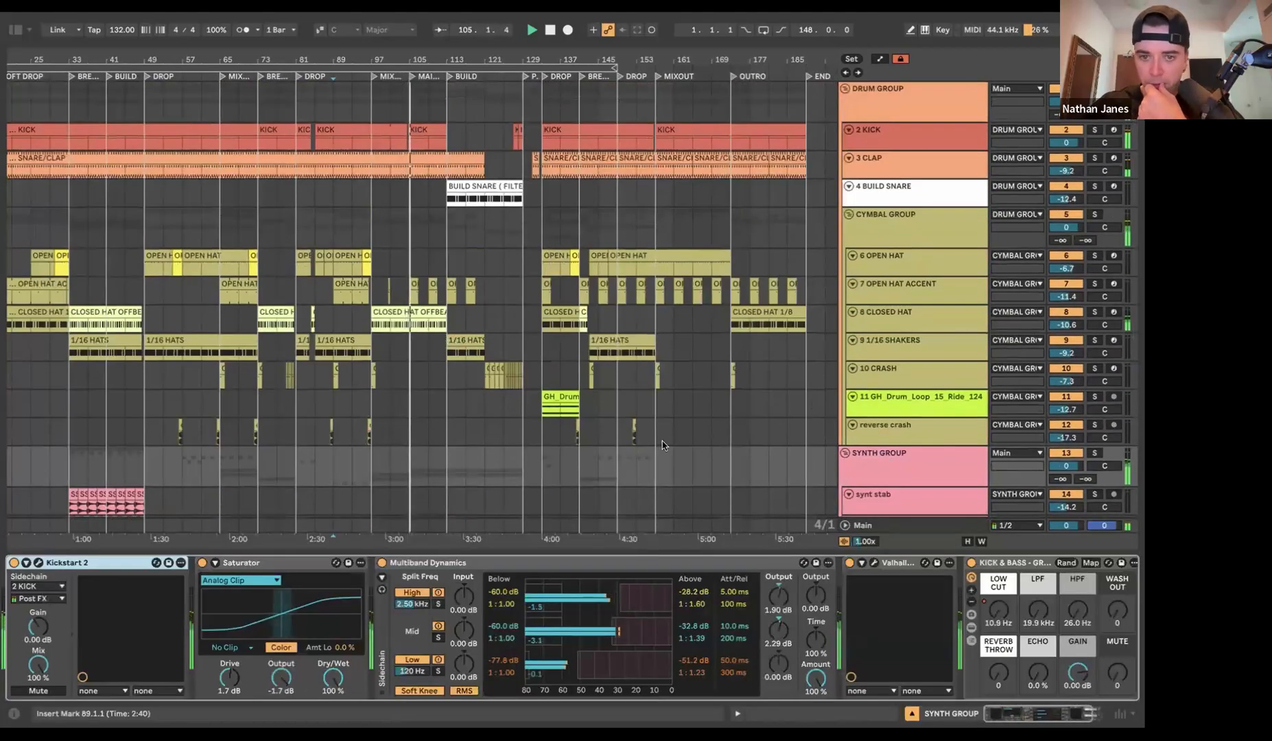
{"action": "left_click", "coordinate": [895, 229]}
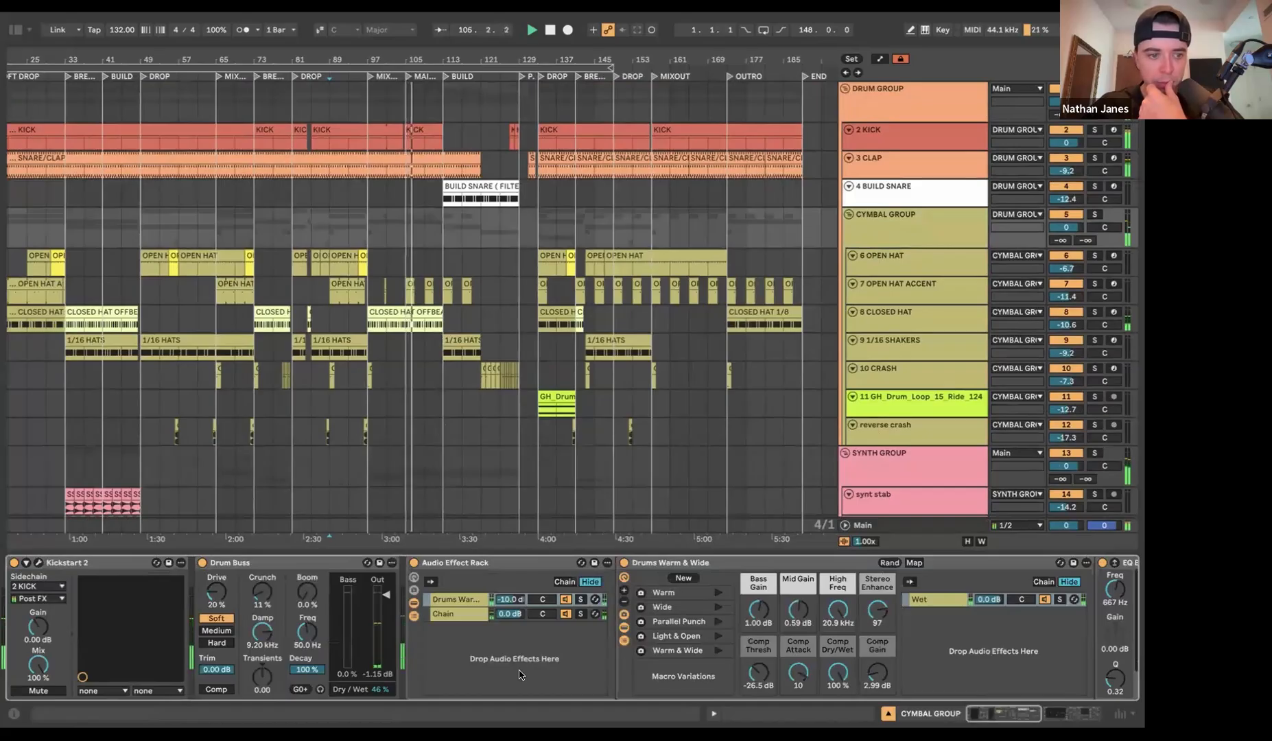
{"action": "scroll", "coordinate": [519, 674], "scroll_direction": "right", "scroll_amount": 10}
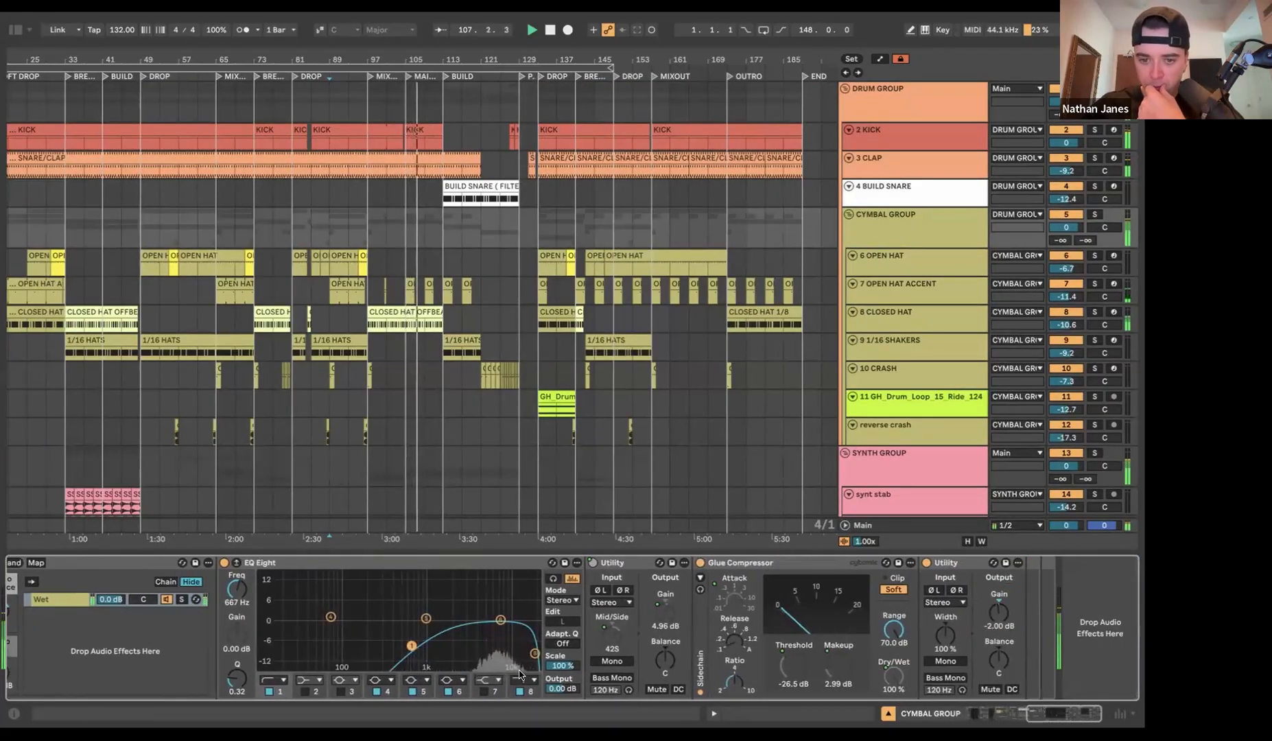
{"action": "scroll", "coordinate": [519, 675], "scroll_direction": "left", "scroll_amount": 10}
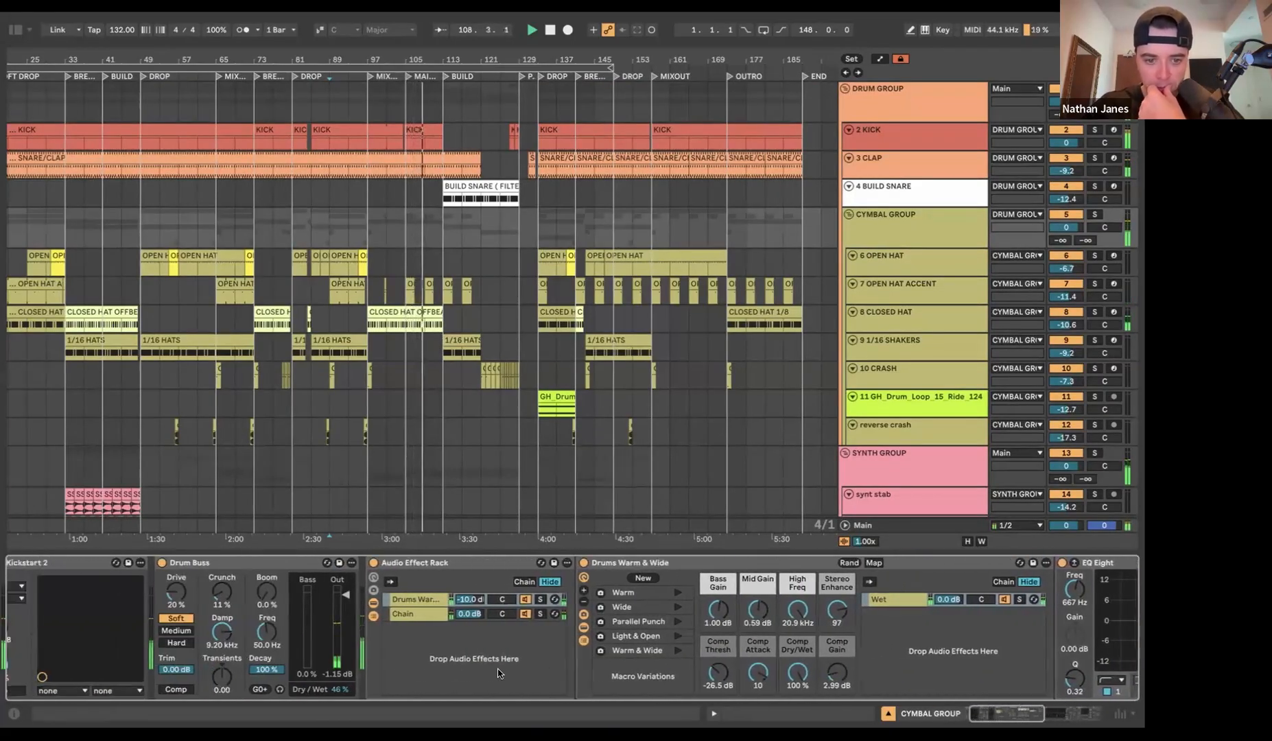
{"action": "left_click", "coordinate": [518, 555]}
- Examine the drum, synth, bass, FX and vocal tracks through the main breakdown and the build during playback
{"action": "scroll", "coordinate": [505, 552], "scroll_direction": "down", "scroll_amount": 15}
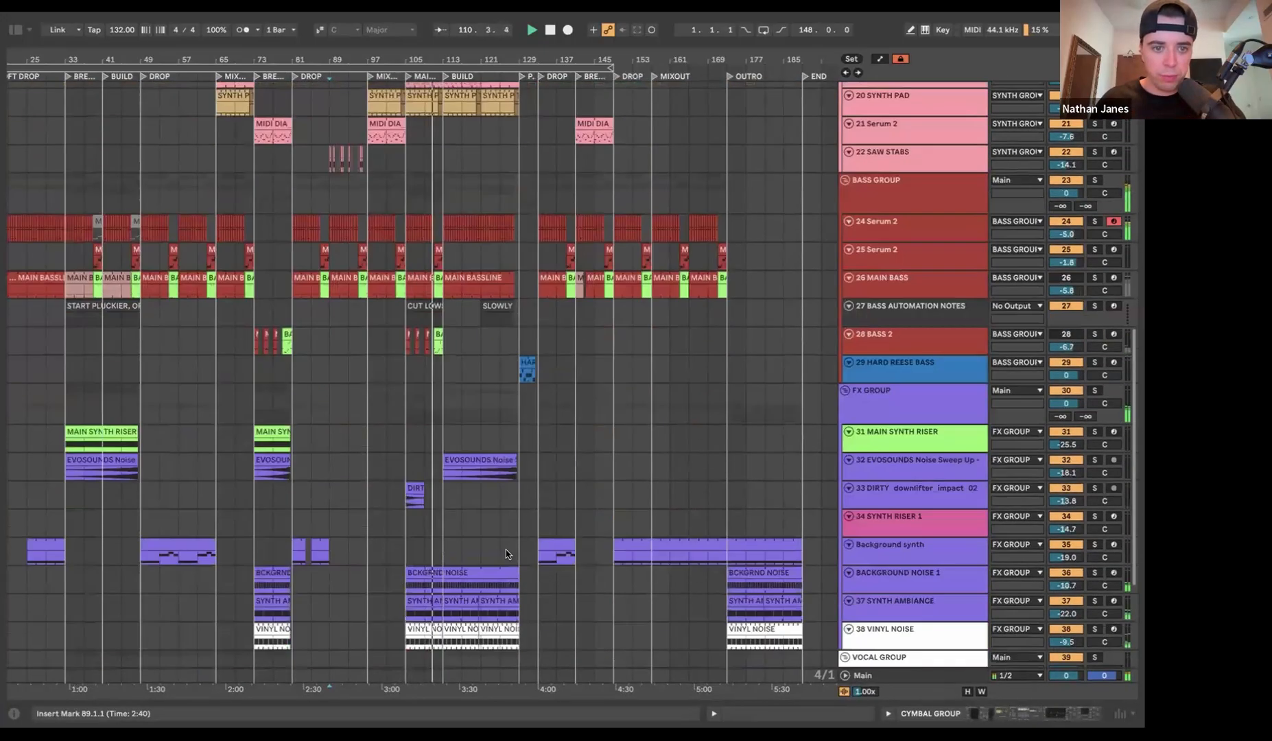
{"action": "scroll", "coordinate": [391, 122], "scroll_direction": "up", "scroll_amount": 10}
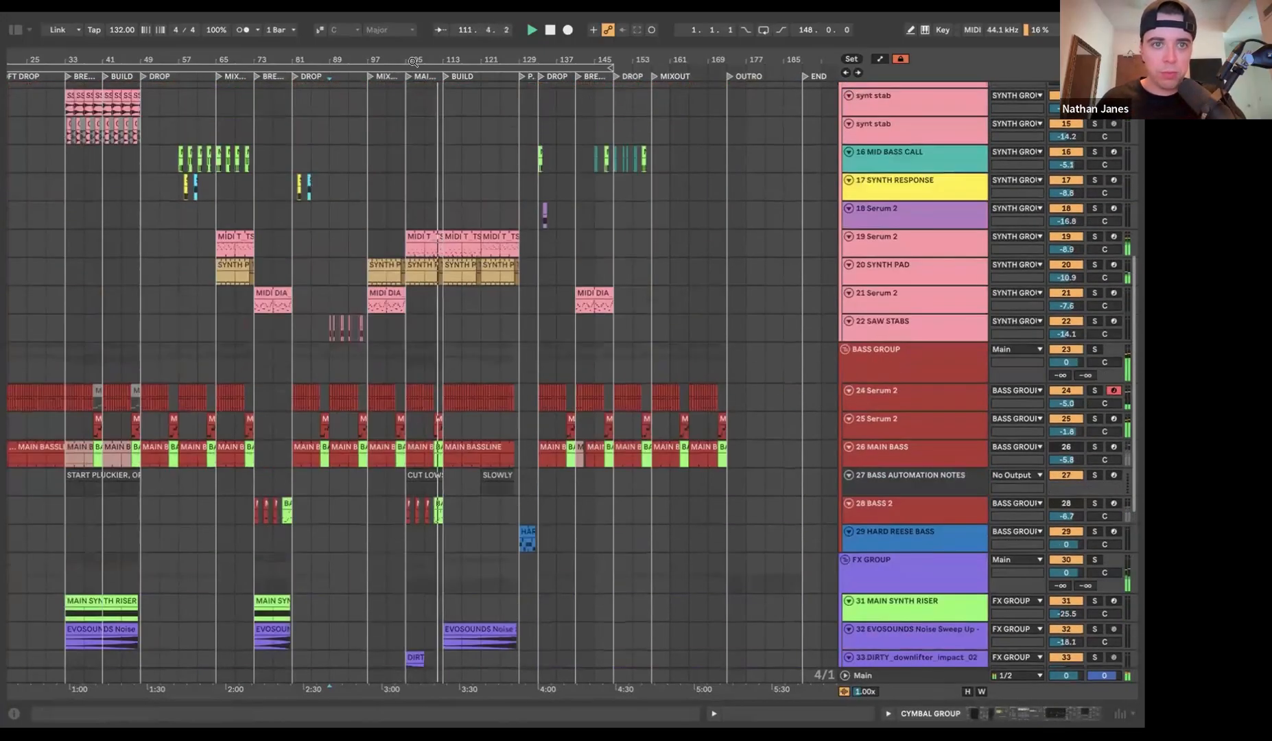
{"action": "scroll", "coordinate": [415, 118], "scroll_direction": "up", "scroll_amount": 3}
{"action": "scroll", "coordinate": [415, 119], "scroll_direction": "up", "scroll_amount": 12}
{"action": "scroll", "coordinate": [249, 105], "scroll_direction": "up", "scroll_amount": 3}
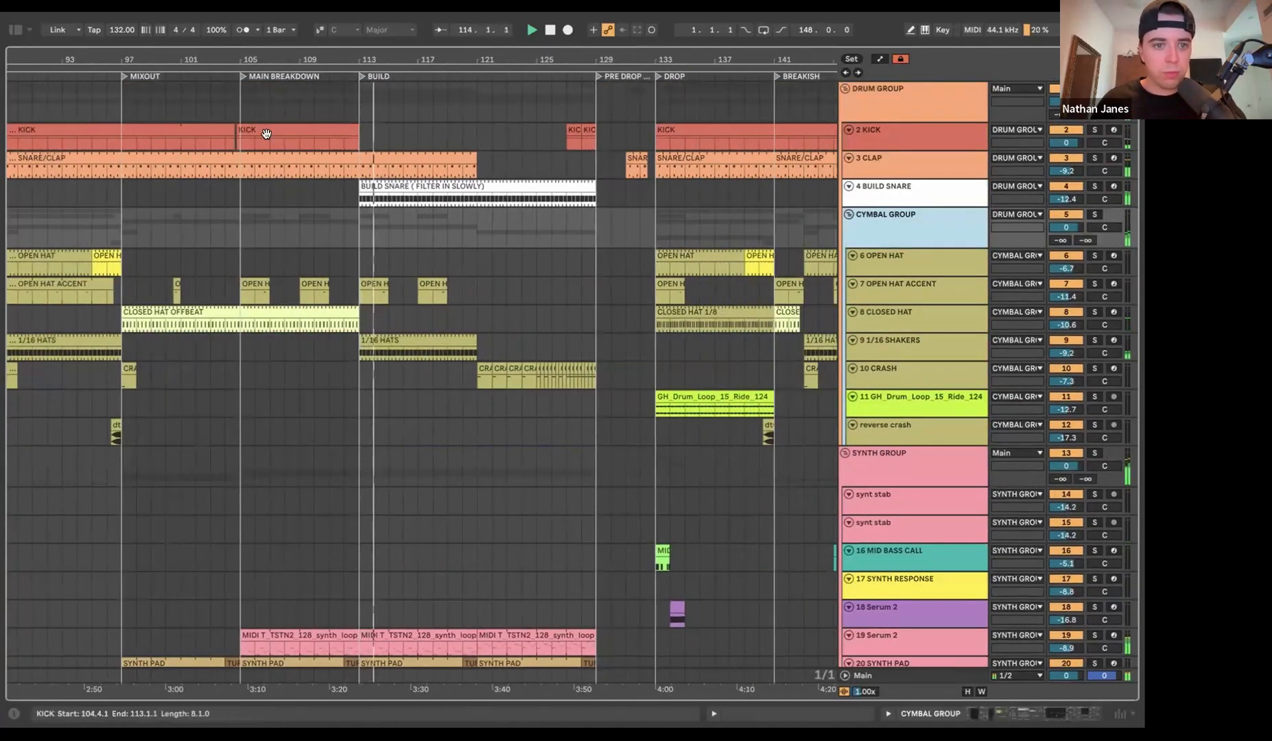
{"action": "scroll", "coordinate": [265, 130], "scroll_direction": "down", "scroll_amount": 10}
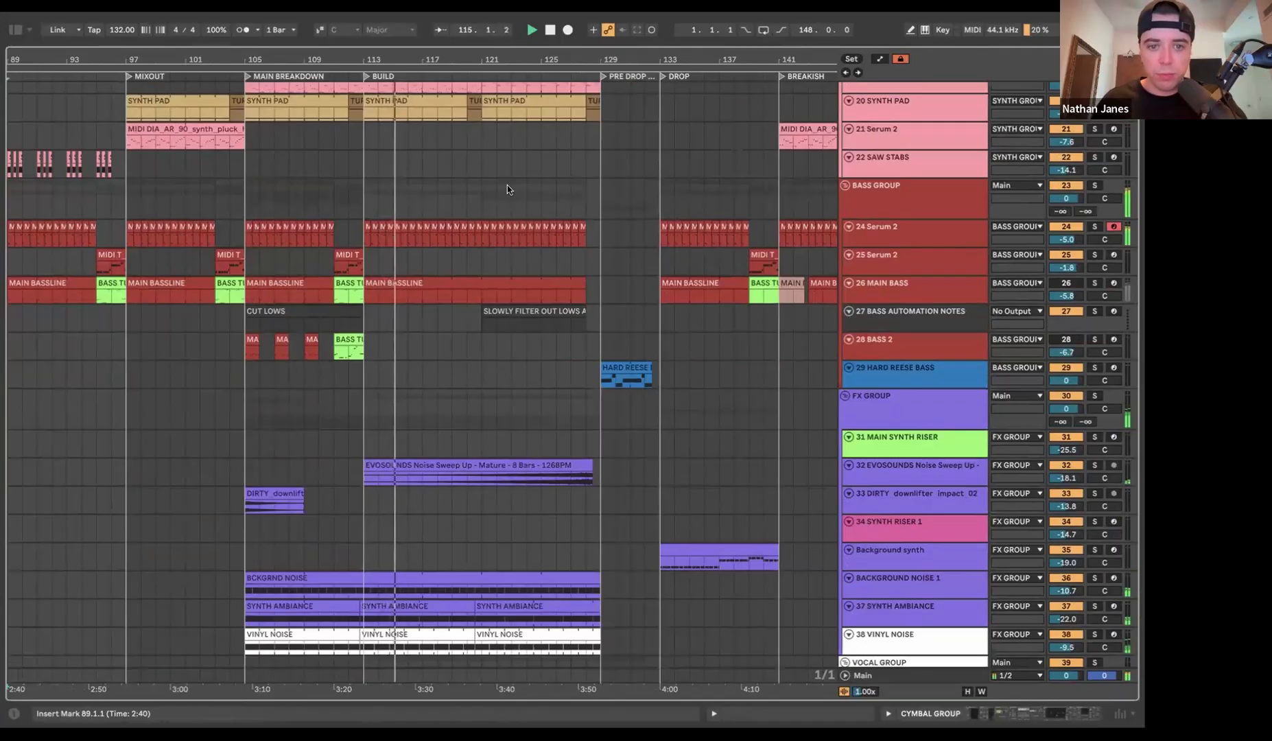
{"action": "scroll", "coordinate": [411, 452], "scroll_direction": "up", "scroll_amount": 15}
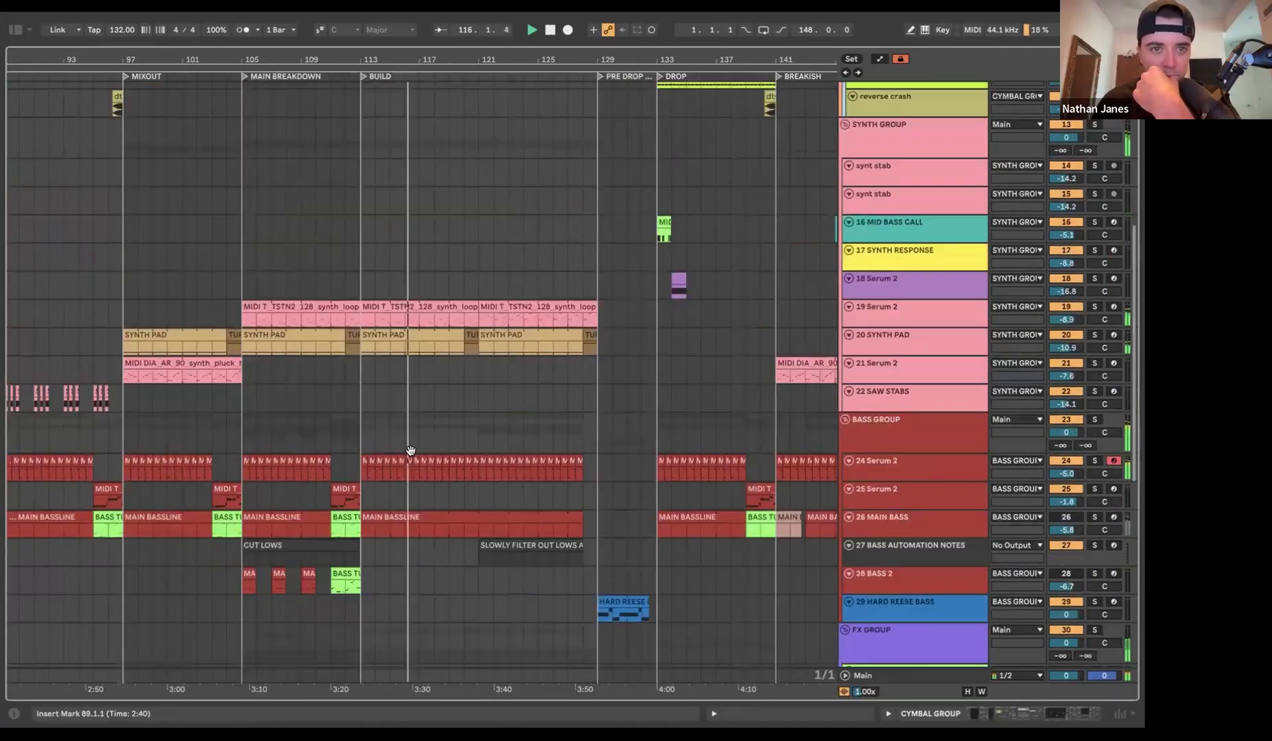
{"action": "scroll", "coordinate": [425, 421], "scroll_direction": "up", "scroll_amount": 4}
{"action": "scroll", "coordinate": [425, 420], "scroll_direction": "down", "scroll_amount": 3}
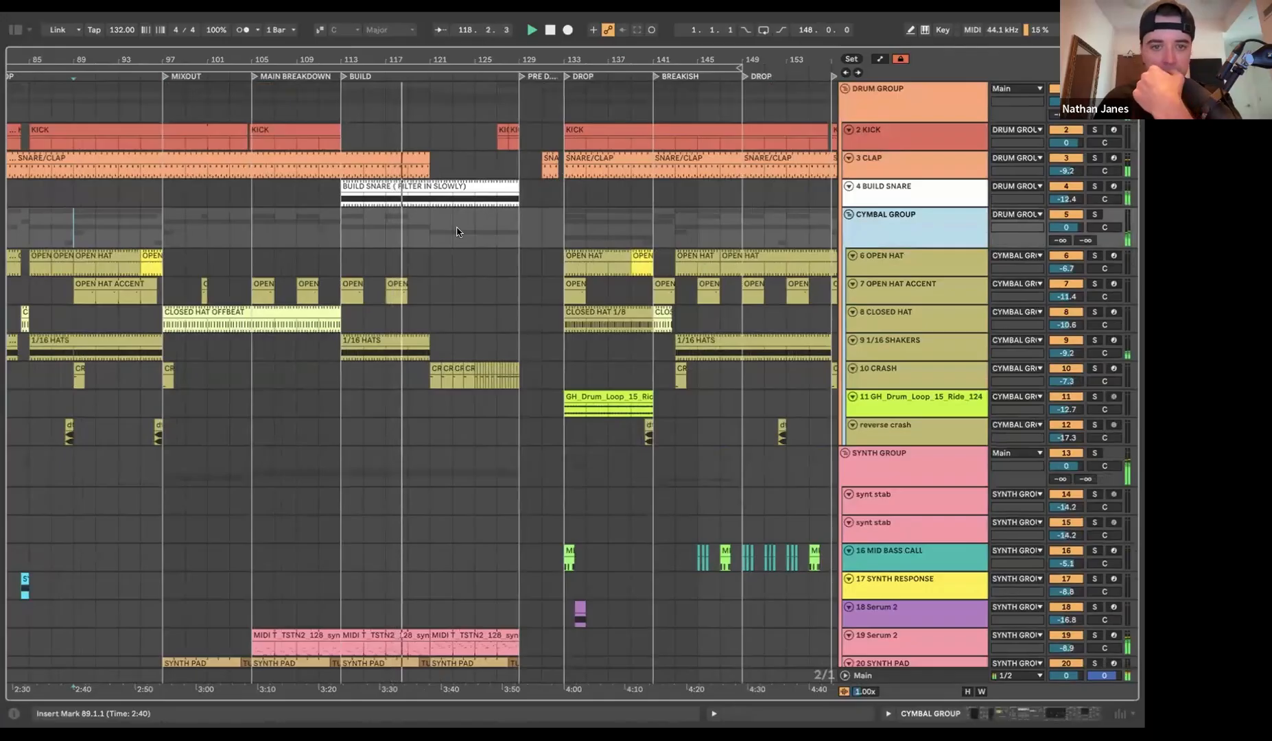
{"action": "scroll", "coordinate": [456, 232], "scroll_direction": "right", "scroll_amount": 4}
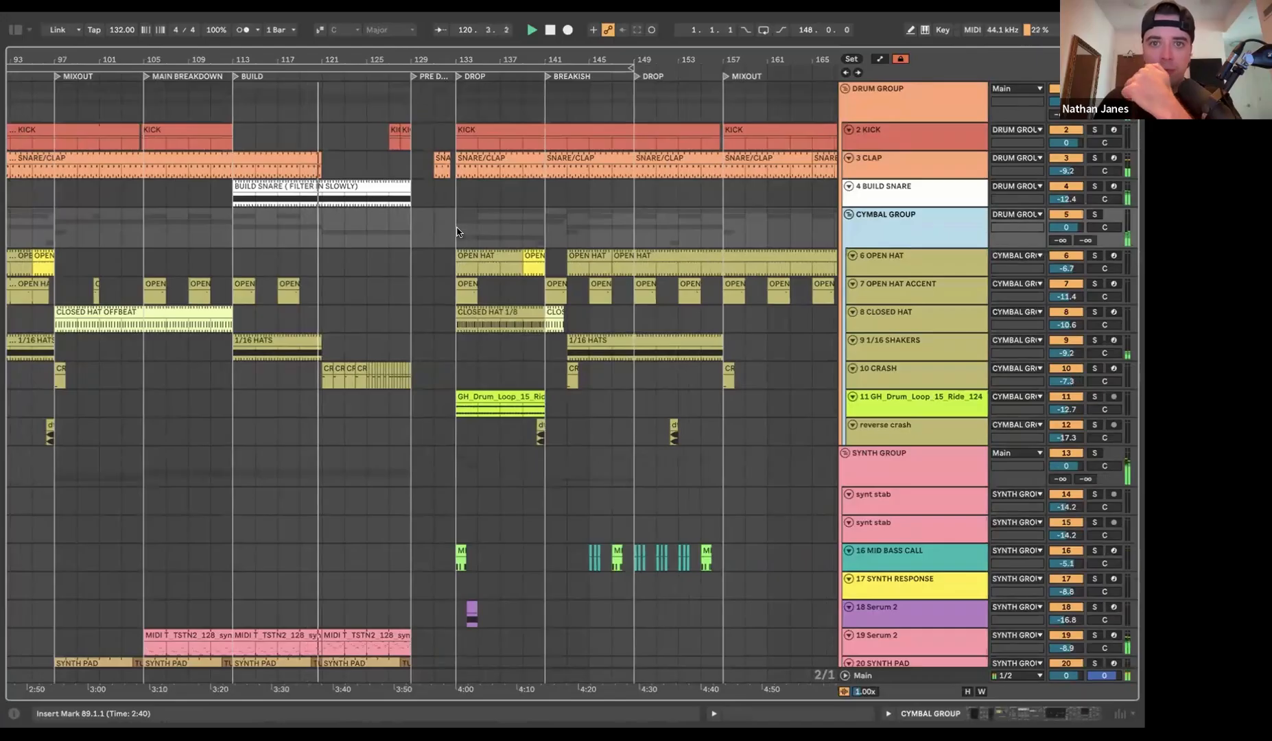
{"action": "scroll", "coordinate": [457, 232], "scroll_direction": "right", "scroll_amount": 3}
{"action": "scroll", "coordinate": [457, 231], "scroll_direction": "down", "scroll_amount": 15}
{"action": "scroll", "coordinate": [456, 231], "scroll_direction": "left", "scroll_amount": 10}
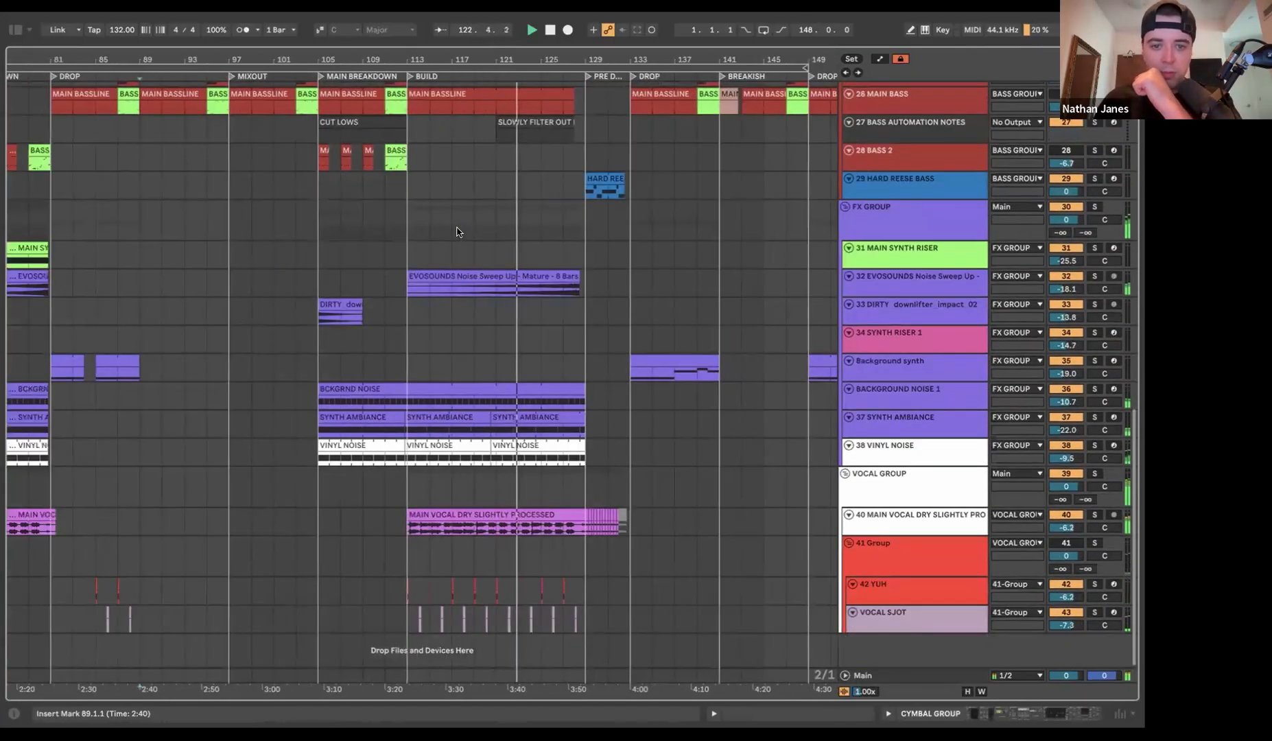
{"action": "scroll", "coordinate": [457, 231], "scroll_direction": "left", "scroll_amount": 4}
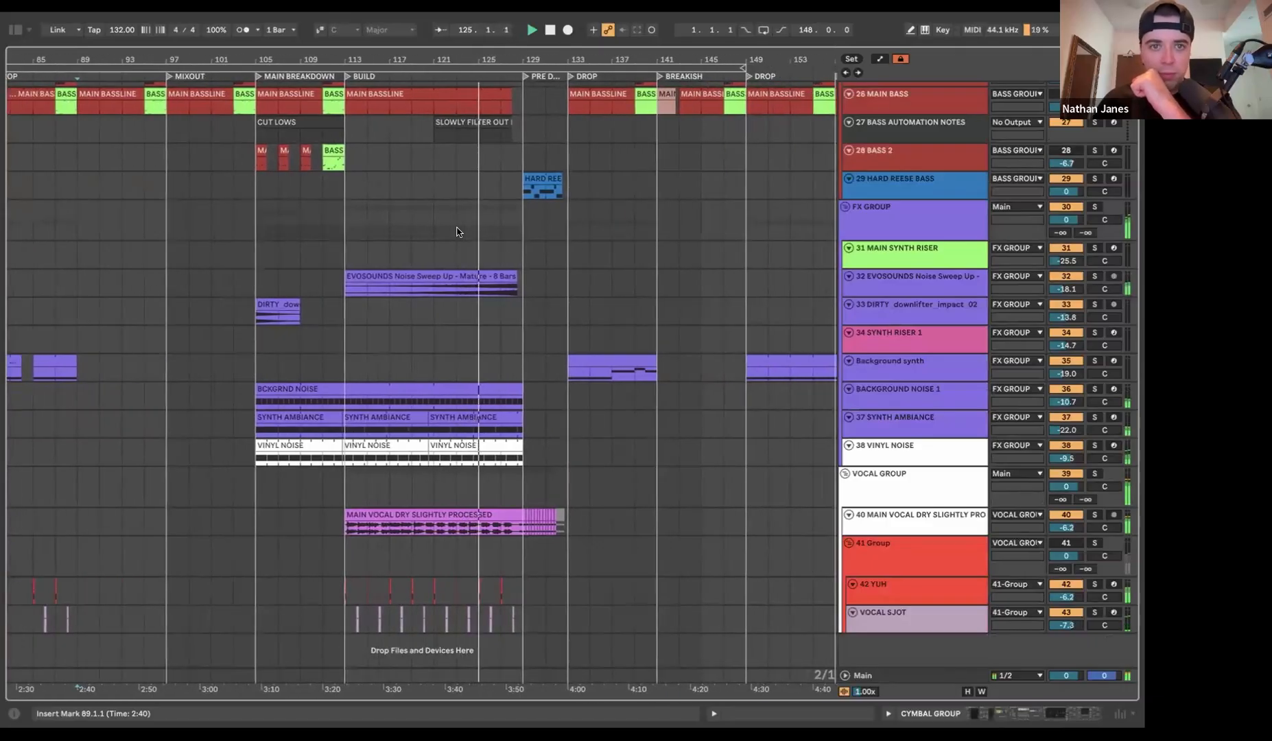
- Examine all track groups from the pre-drop gap through the following drop and the BREAKISH section during playback
{"action": "scroll", "coordinate": [456, 232], "scroll_direction": "up", "scroll_amount": 10}
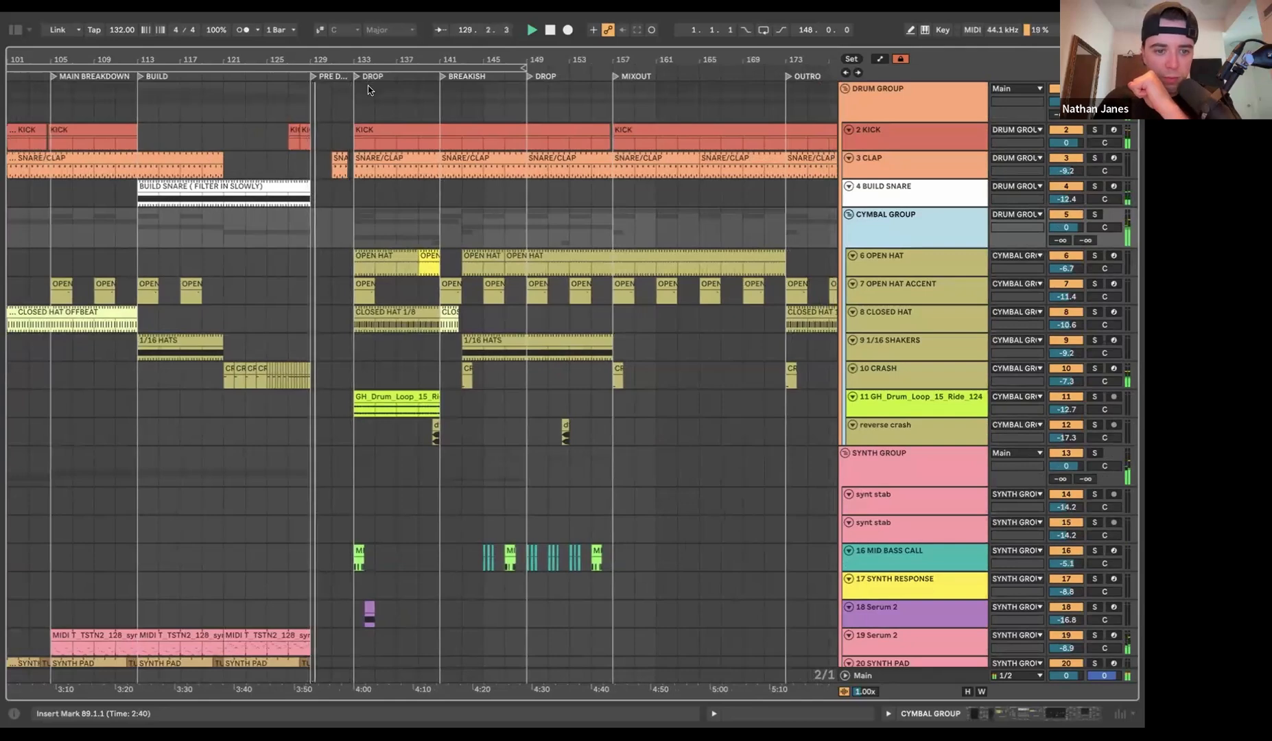
{"action": "scroll", "coordinate": [373, 113], "scroll_direction": "down", "scroll_amount": 15}
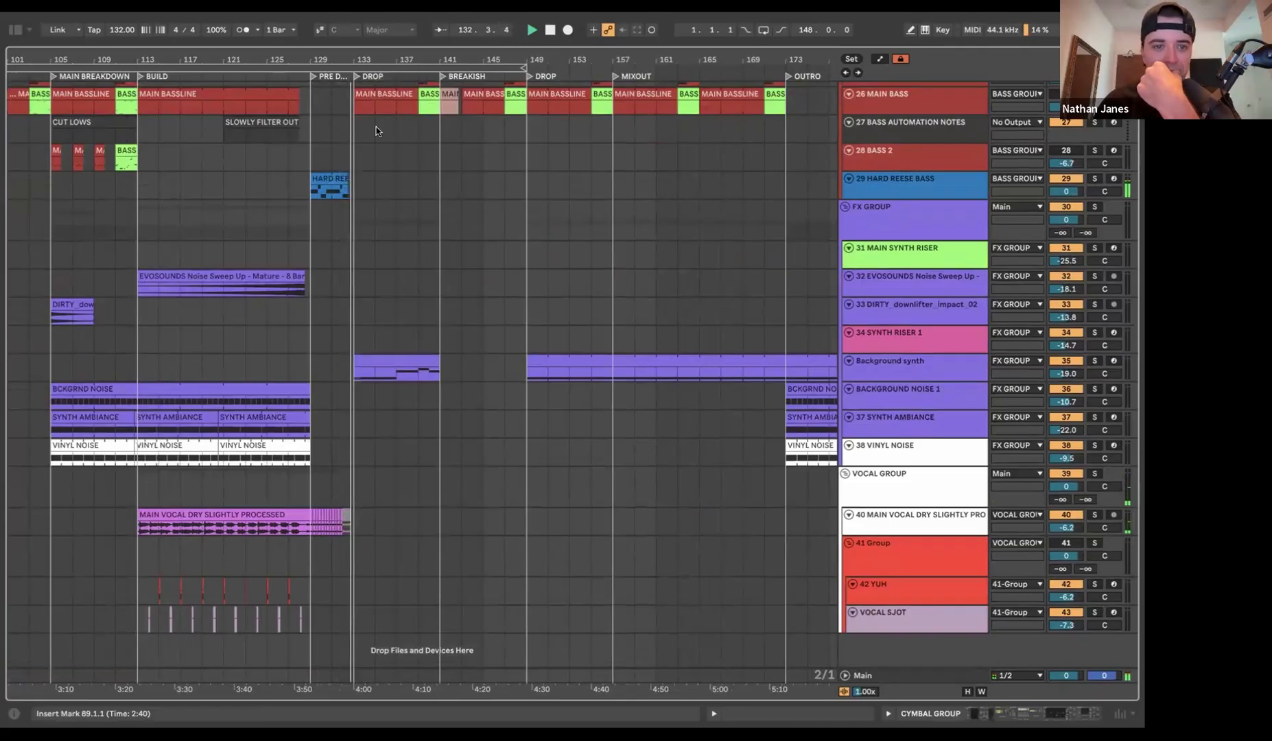
{"action": "scroll", "coordinate": [376, 130], "scroll_direction": "up", "scroll_amount": 15}
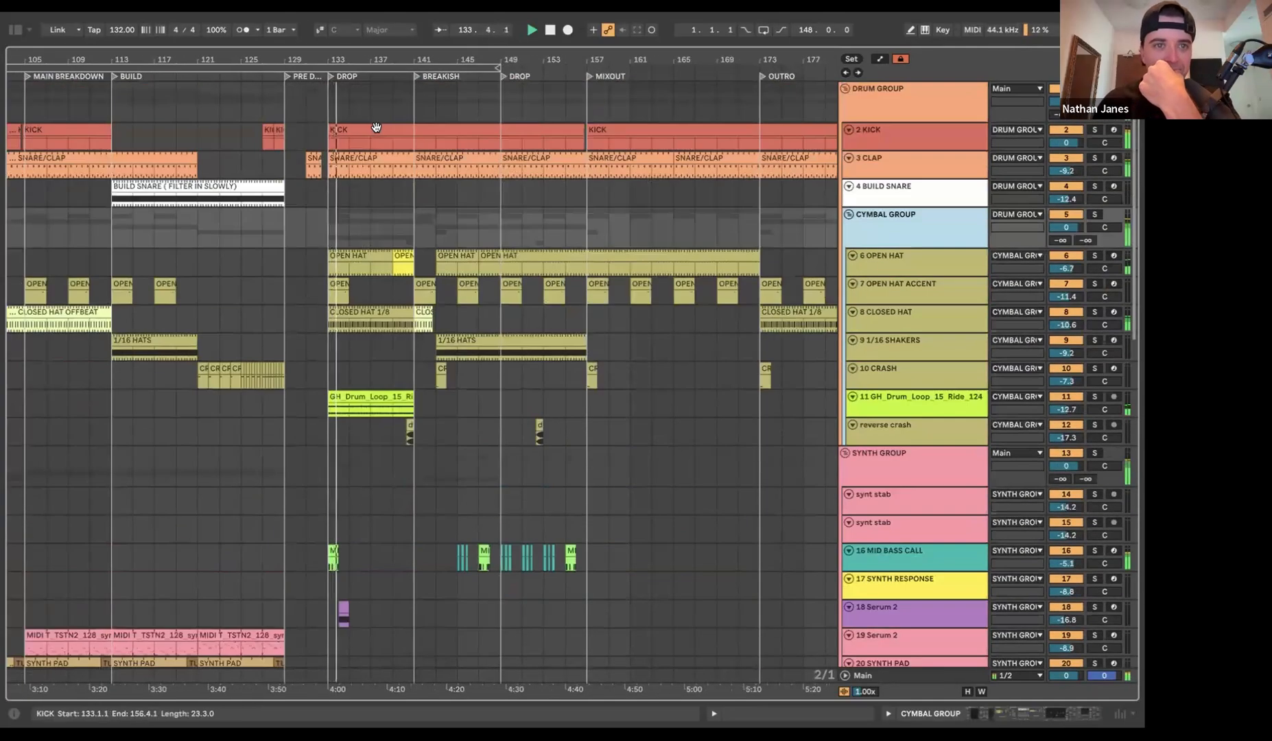
{"action": "scroll", "coordinate": [371, 129], "scroll_direction": "up", "scroll_amount": 3}
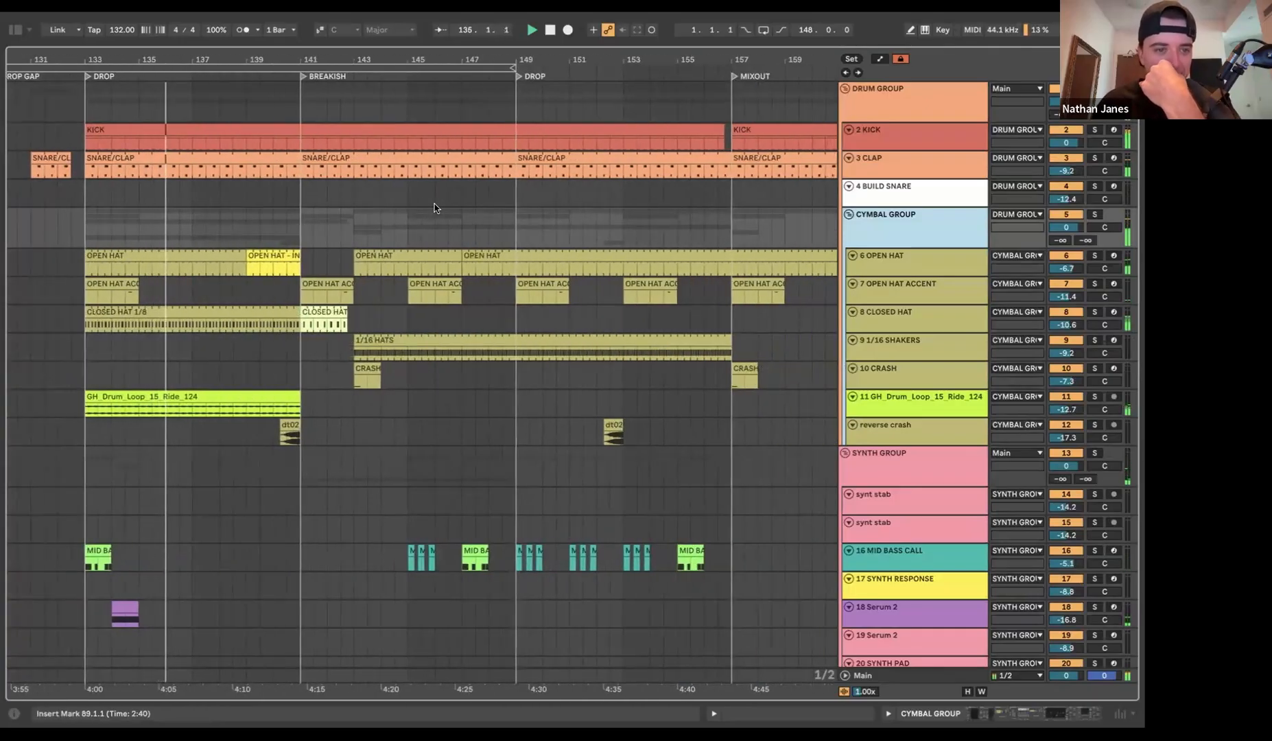
{"action": "scroll", "coordinate": [412, 141], "scroll_direction": "down", "scroll_amount": 2}
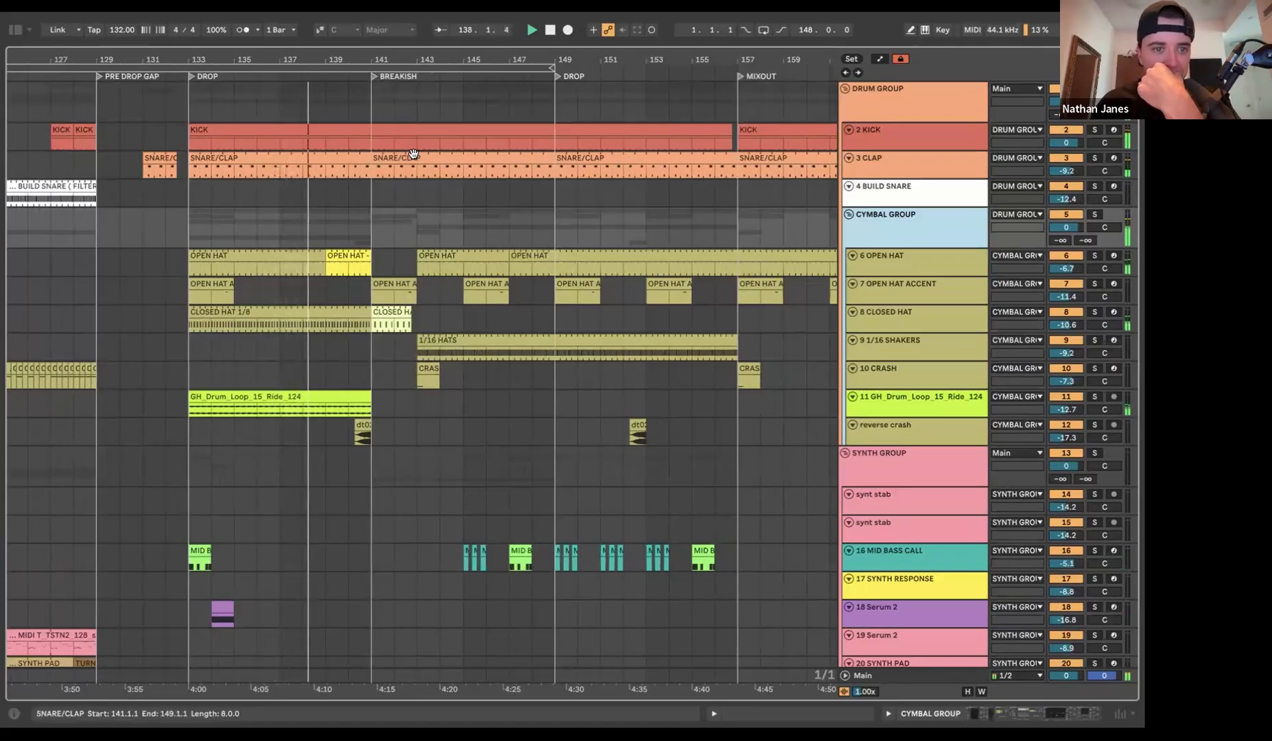
{"action": "scroll", "coordinate": [413, 153], "scroll_direction": "down", "scroll_amount": 10}
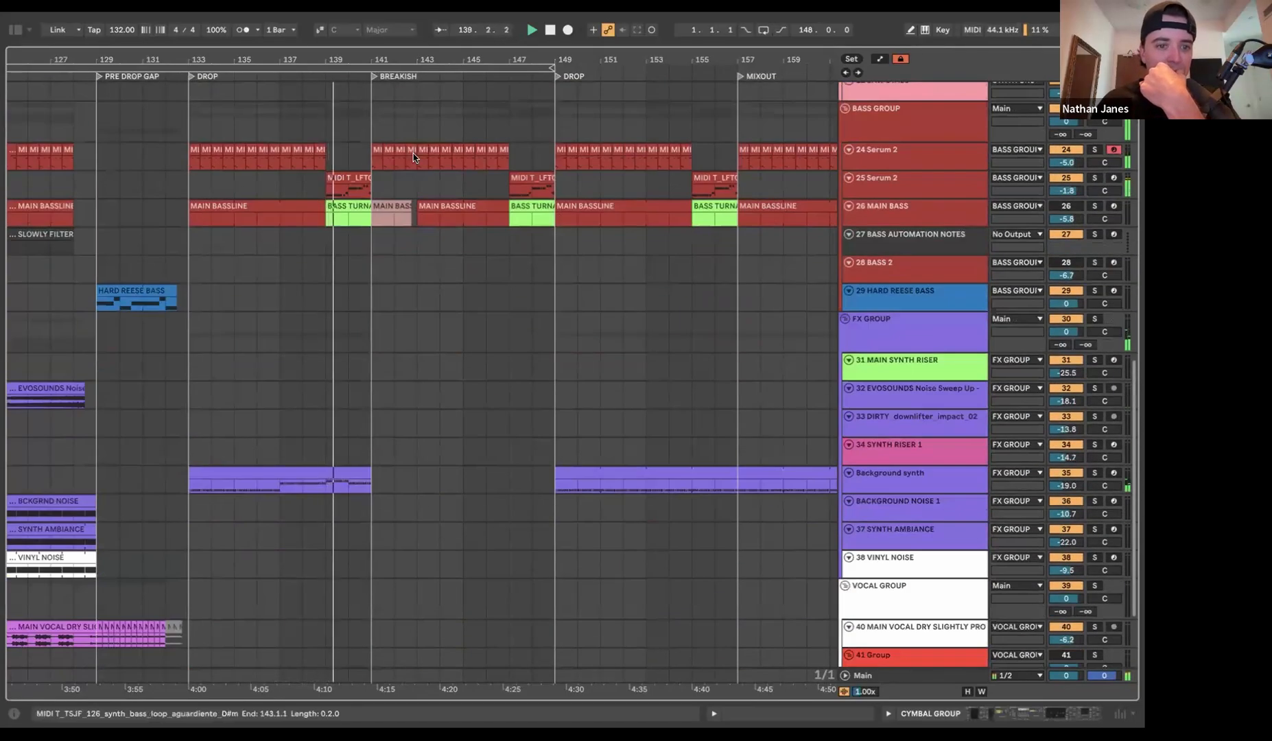
{"action": "scroll", "coordinate": [414, 153], "scroll_direction": "down", "scroll_amount": 3}
{"action": "scroll", "coordinate": [204, 615], "scroll_direction": "left", "scroll_amount": 3}
{"action": "scroll", "coordinate": [204, 616], "scroll_direction": "left", "scroll_amount": 9}
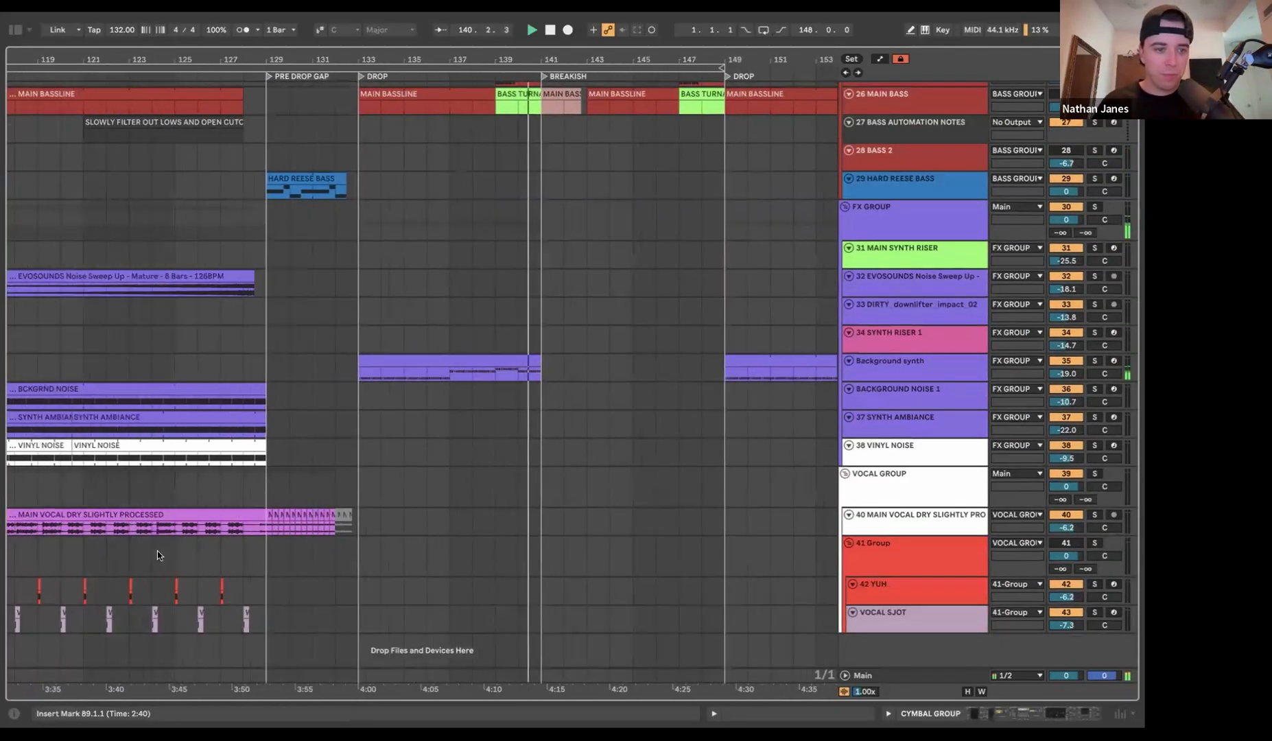
{"action": "scroll", "coordinate": [406, 514], "scroll_direction": "right", "scroll_amount": 10}
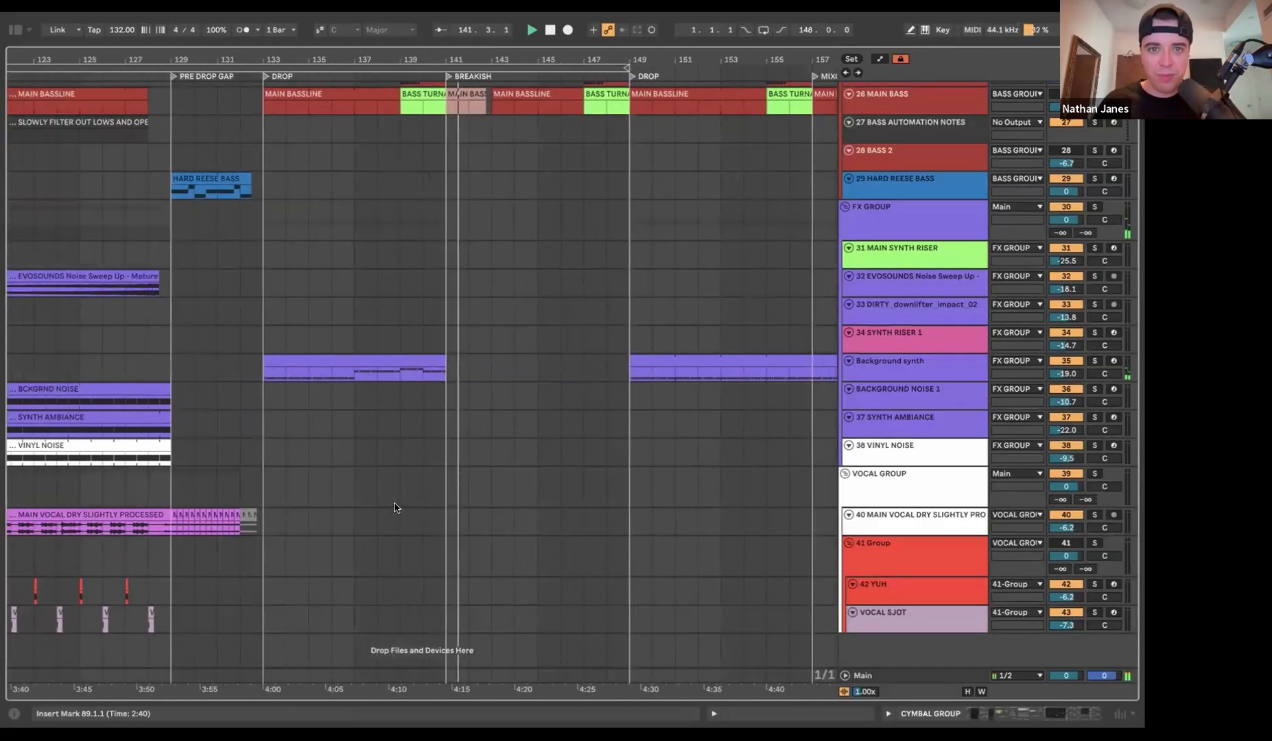
- Restart playback from the DROP at bar 149 and place the insert marker at bar 154 on the CYMBAL GROUP
{"action": "scroll", "coordinate": [471, 392], "scroll_direction": "up", "scroll_amount": 13}
{"action": "left_click", "coordinate": [627, 226]}
{"action": "scroll", "coordinate": [628, 226], "scroll_direction": "right", "scroll_amount": 7}
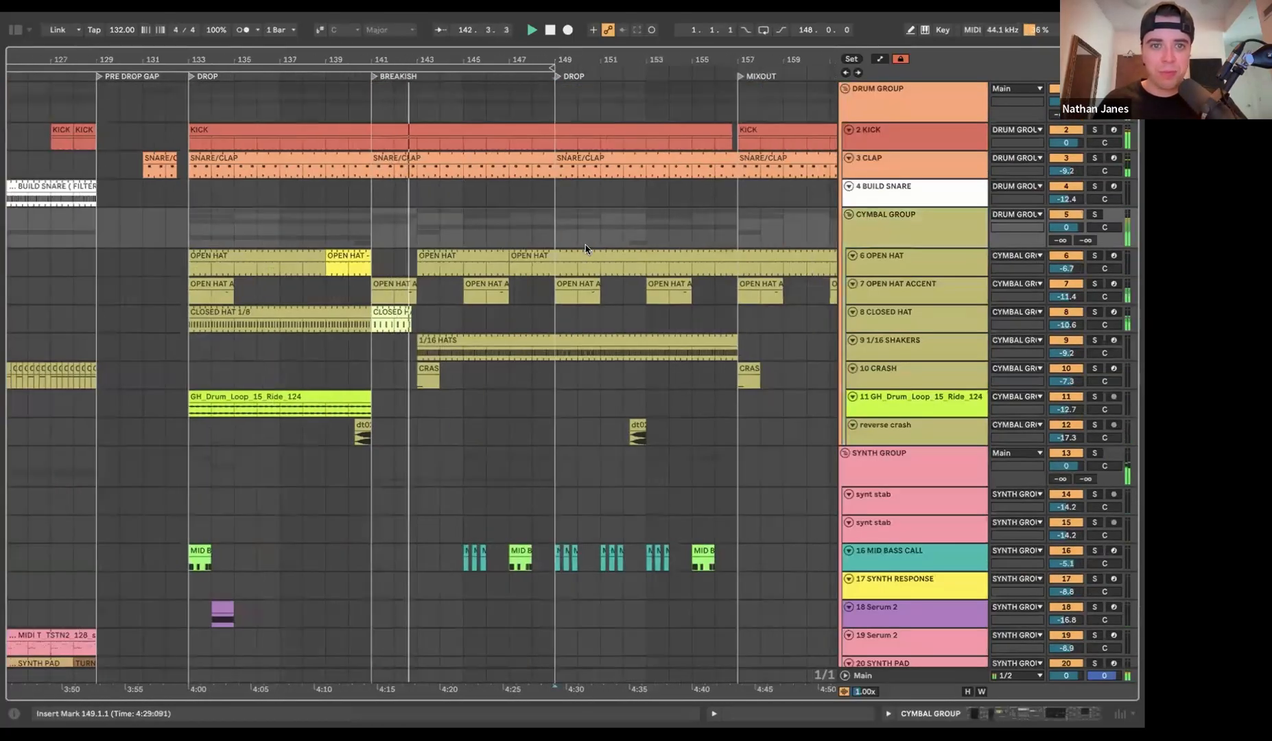
{"action": "left_click_drag", "start_coordinate": [461, 60], "coordinate": [526, 53]}
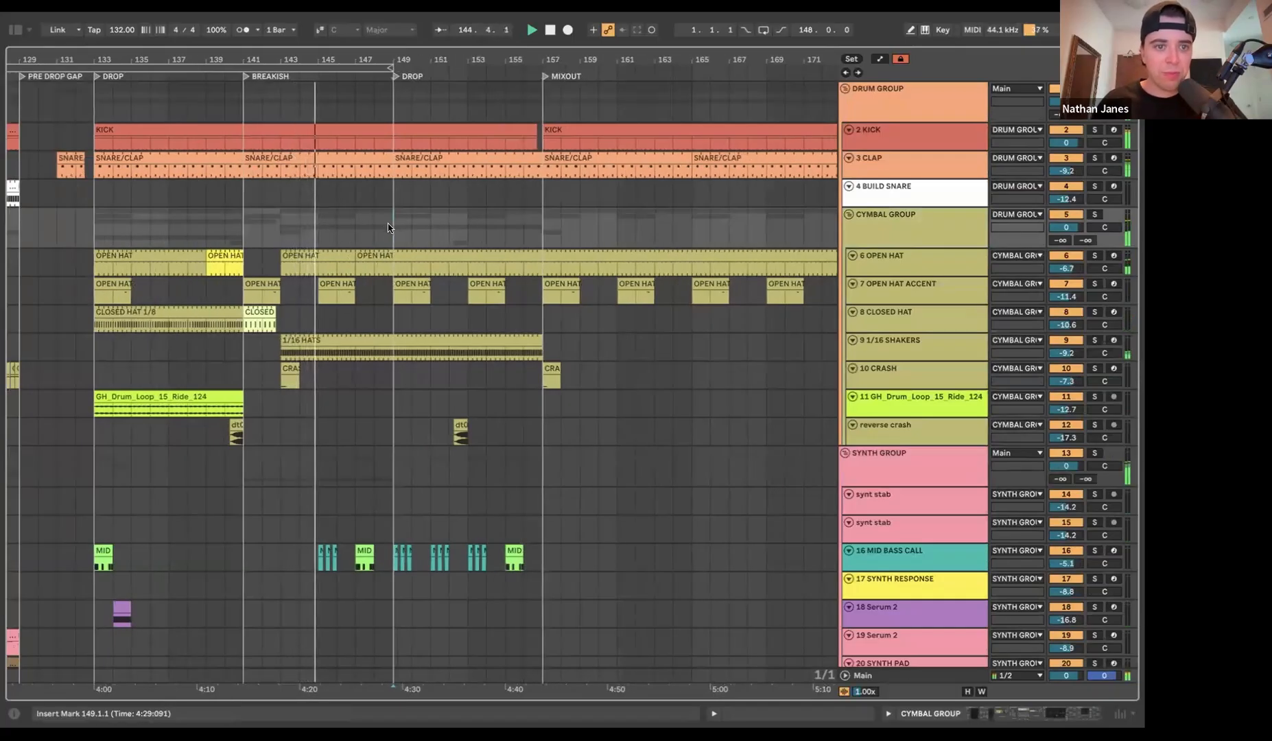
{"action": "key", "text": "space"}
{"action": "key", "text": "space"}
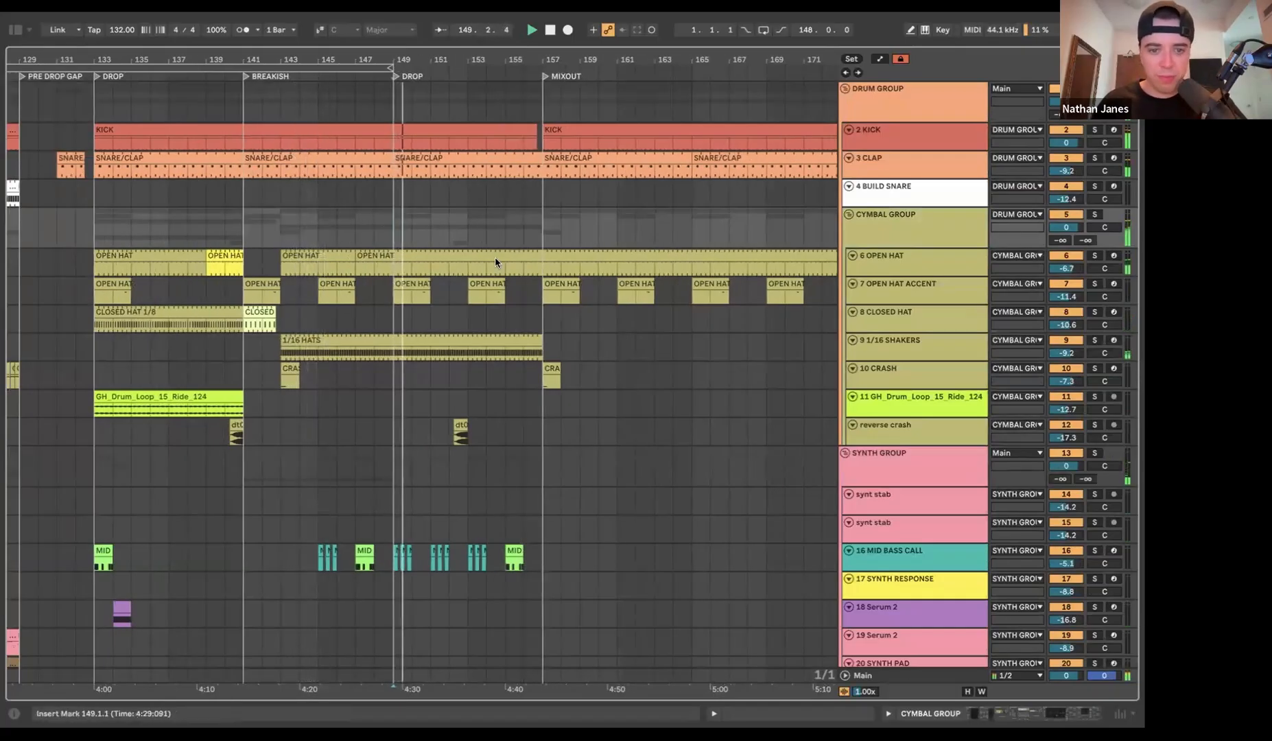
{"action": "left_click", "coordinate": [484, 227]}
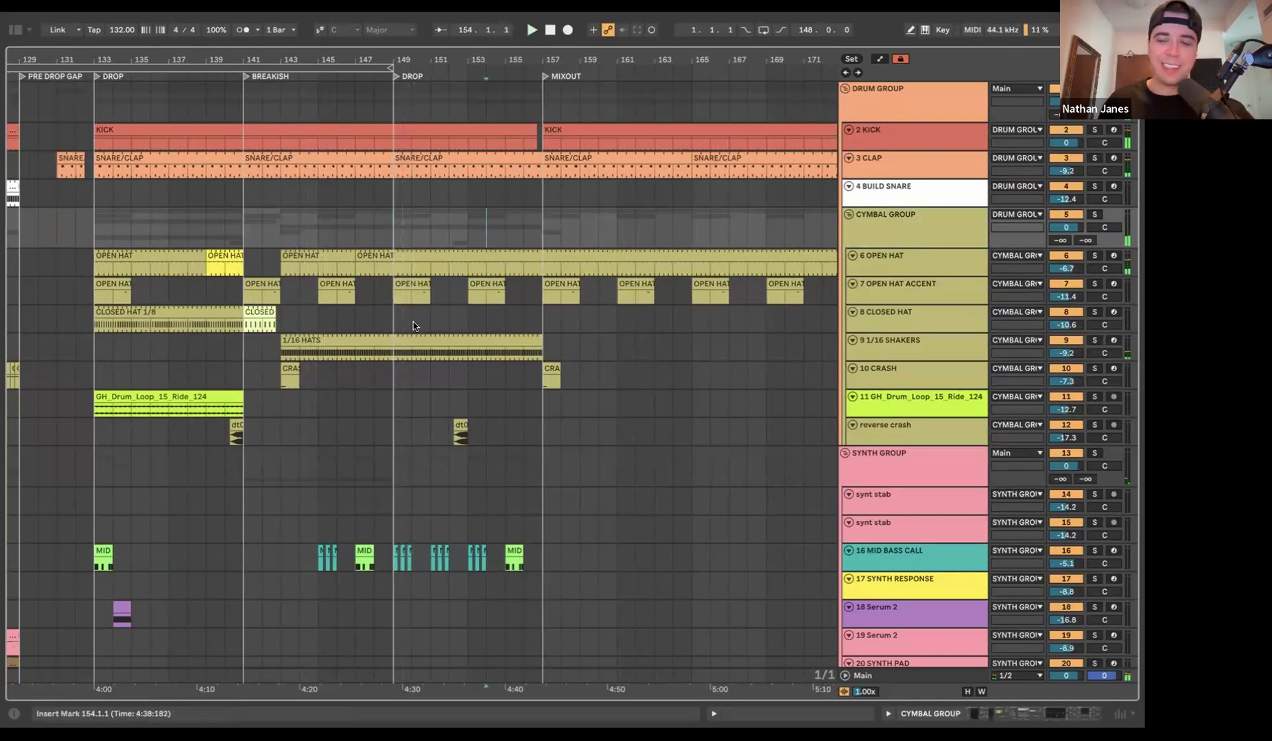
- Select bars 65 to 73 of the MIXOUT section across the CYMBAL GROUP and all its tracks
{"action": "scroll", "coordinate": [413, 326], "scroll_direction": "left", "scroll_amount": 3}
{"action": "scroll", "coordinate": [589, 78], "scroll_direction": "down", "scroll_amount": 5}
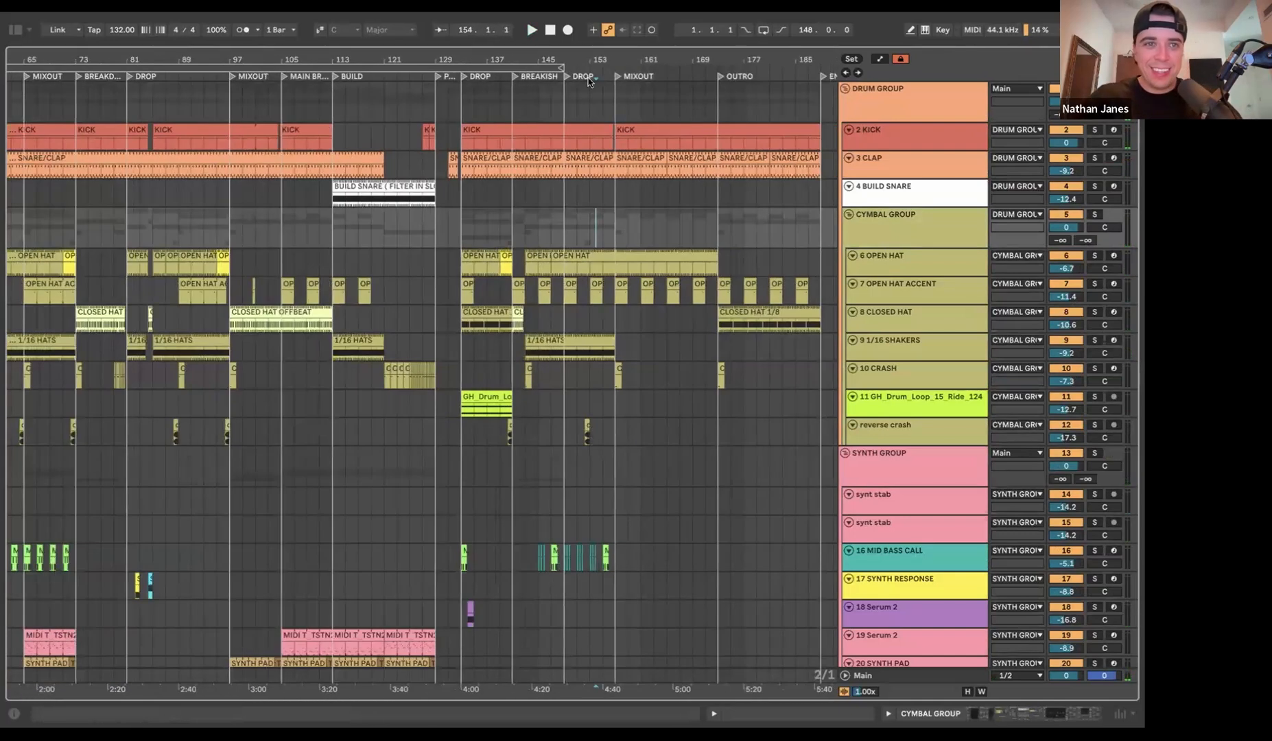
{"action": "scroll", "coordinate": [430, 253], "scroll_direction": "left", "scroll_amount": 8}
{"action": "left_click_drag", "start_coordinate": [487, 62], "coordinate": [396, 62]}
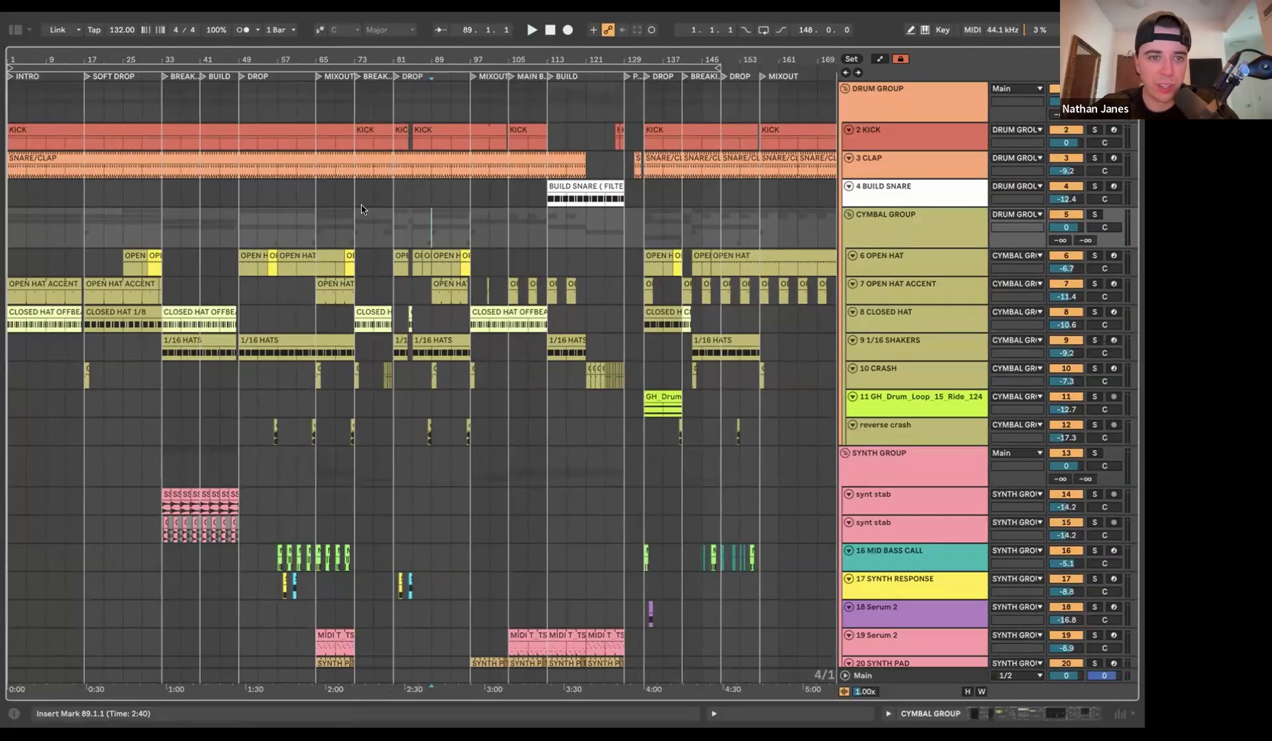
{"action": "left_click_drag", "start_coordinate": [325, 226], "coordinate": [350, 439]}
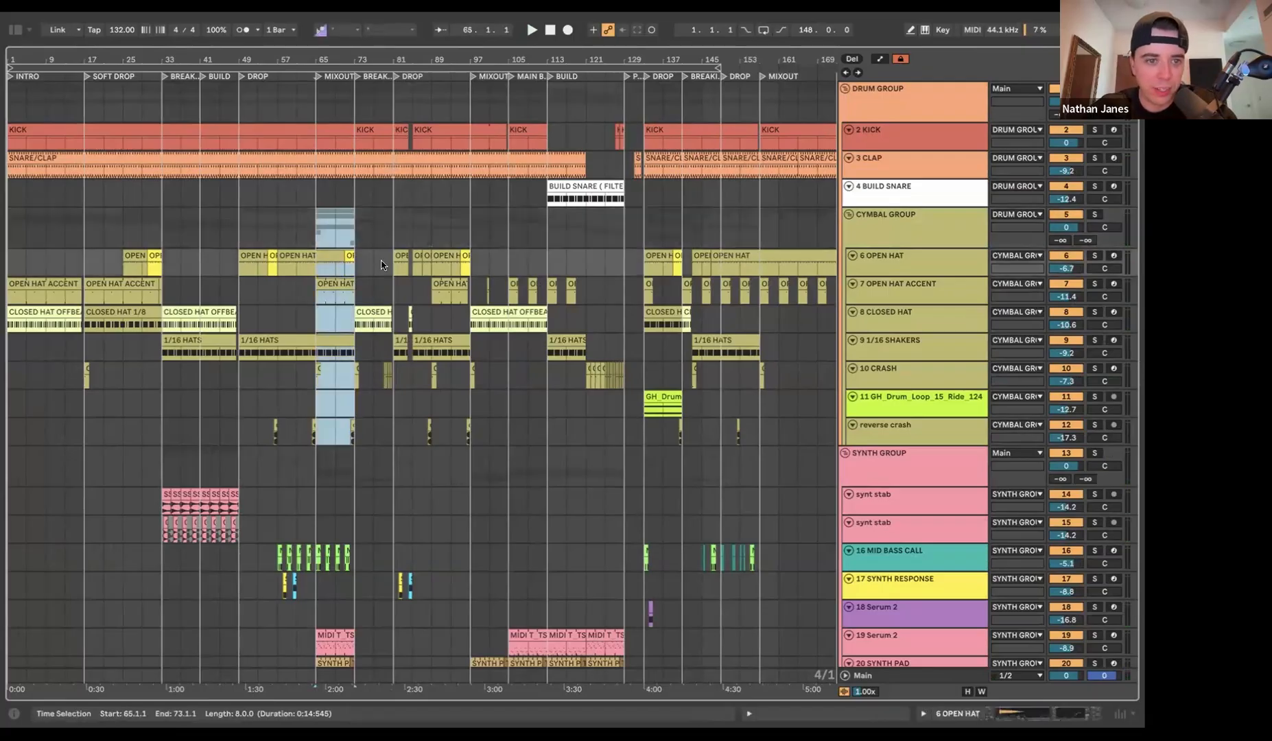
- Examine the bass, FX and vocal tracks around the soft drop and place the insert marker at bar 25 on BACKGROUND NOISE 1
{"action": "scroll", "coordinate": [304, 107], "scroll_direction": "down", "scroll_amount": 5}
{"action": "scroll", "coordinate": [305, 107], "scroll_direction": "down", "scroll_amount": 1}
{"action": "left_click_drag", "start_coordinate": [275, 60], "coordinate": [275, 110]}
{"action": "left_click", "coordinate": [334, 420]}
{"action": "scroll", "coordinate": [334, 419], "scroll_direction": "down", "scroll_amount": 3}
{"action": "scroll", "coordinate": [334, 420], "scroll_direction": "left", "scroll_amount": 3}
{"action": "scroll", "coordinate": [335, 421], "scroll_direction": "down", "scroll_amount": 5}
{"action": "scroll", "coordinate": [334, 421], "scroll_direction": "left", "scroll_amount": 3}
{"action": "left_click", "coordinate": [306, 425]}
{"action": "left_click", "coordinate": [300, 459]}
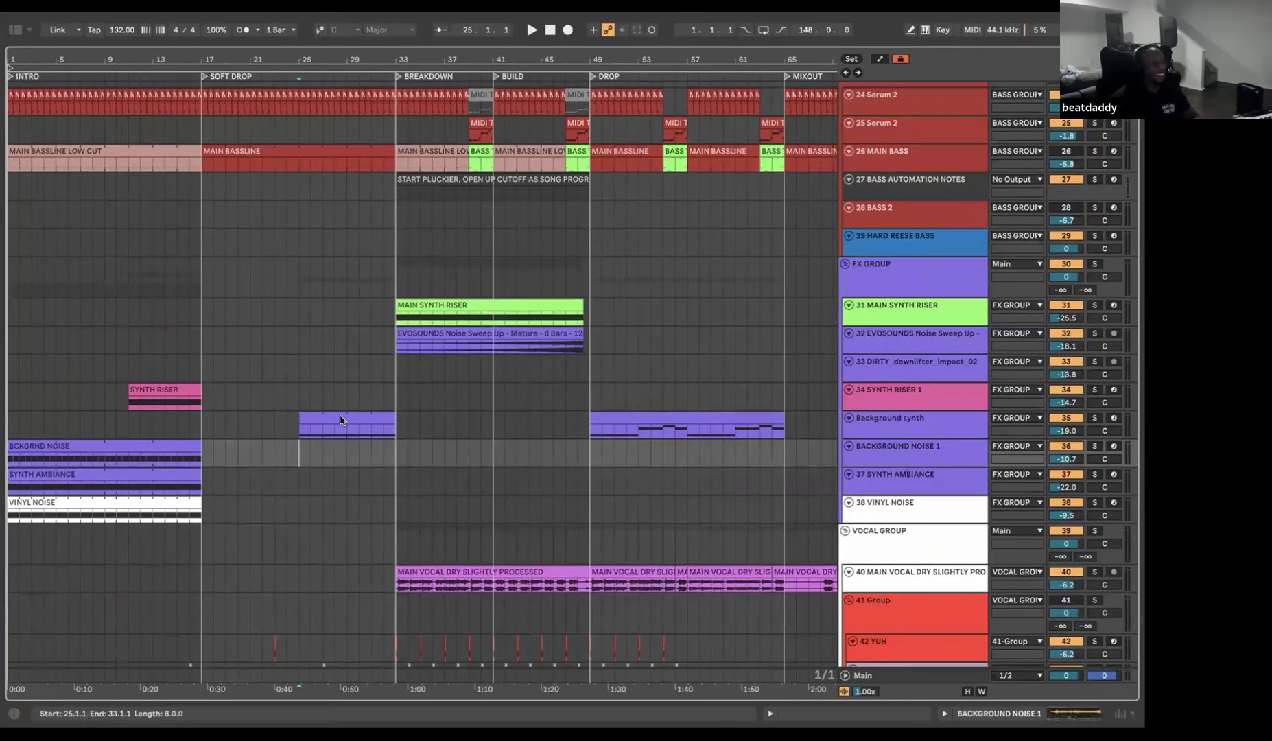
- Place the insert marker at bar 33 on the reverse crash track and examine all track groups from the intro to the second drop
{"action": "scroll", "coordinate": [377, 191], "scroll_direction": "up", "scroll_amount": 10}
{"action": "left_click_drag", "start_coordinate": [455, 55], "coordinate": [341, 55]}
{"action": "left_click", "coordinate": [304, 444]}
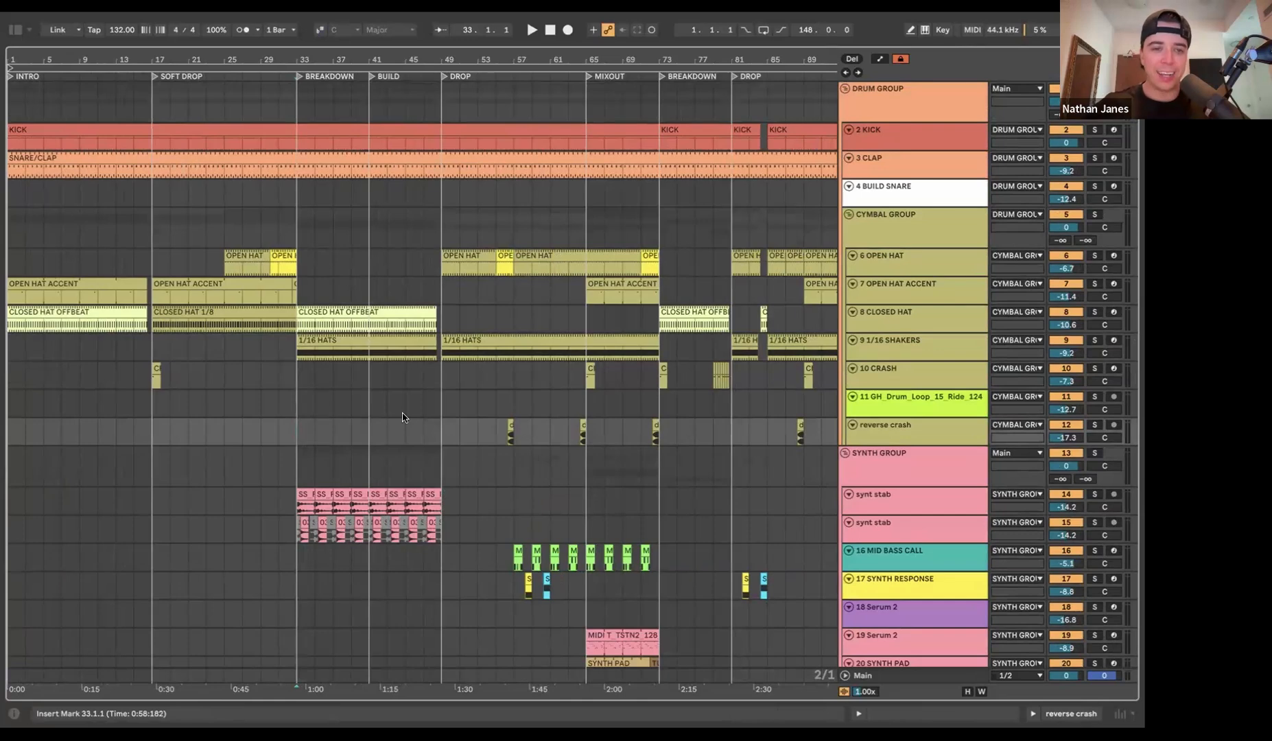
{"action": "scroll", "coordinate": [405, 422], "scroll_direction": "down", "scroll_amount": 10}
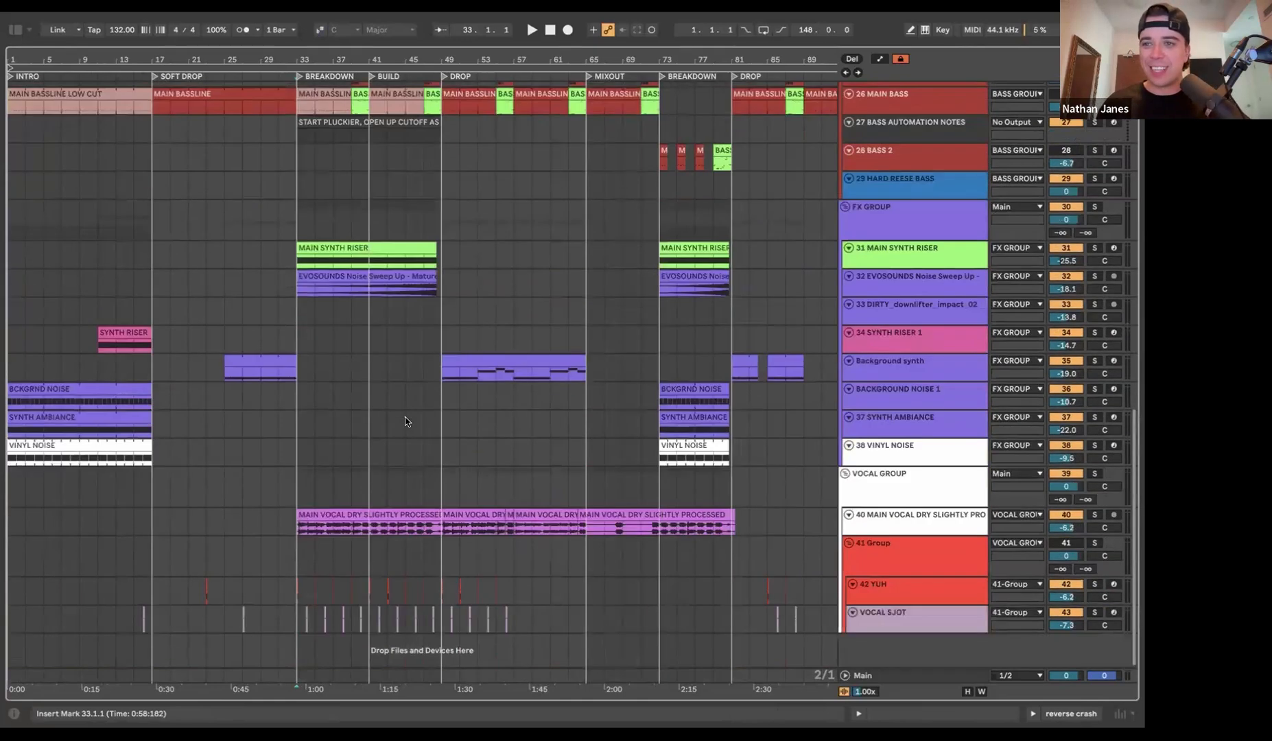
{"action": "scroll", "coordinate": [411, 417], "scroll_direction": "up", "scroll_amount": 10}
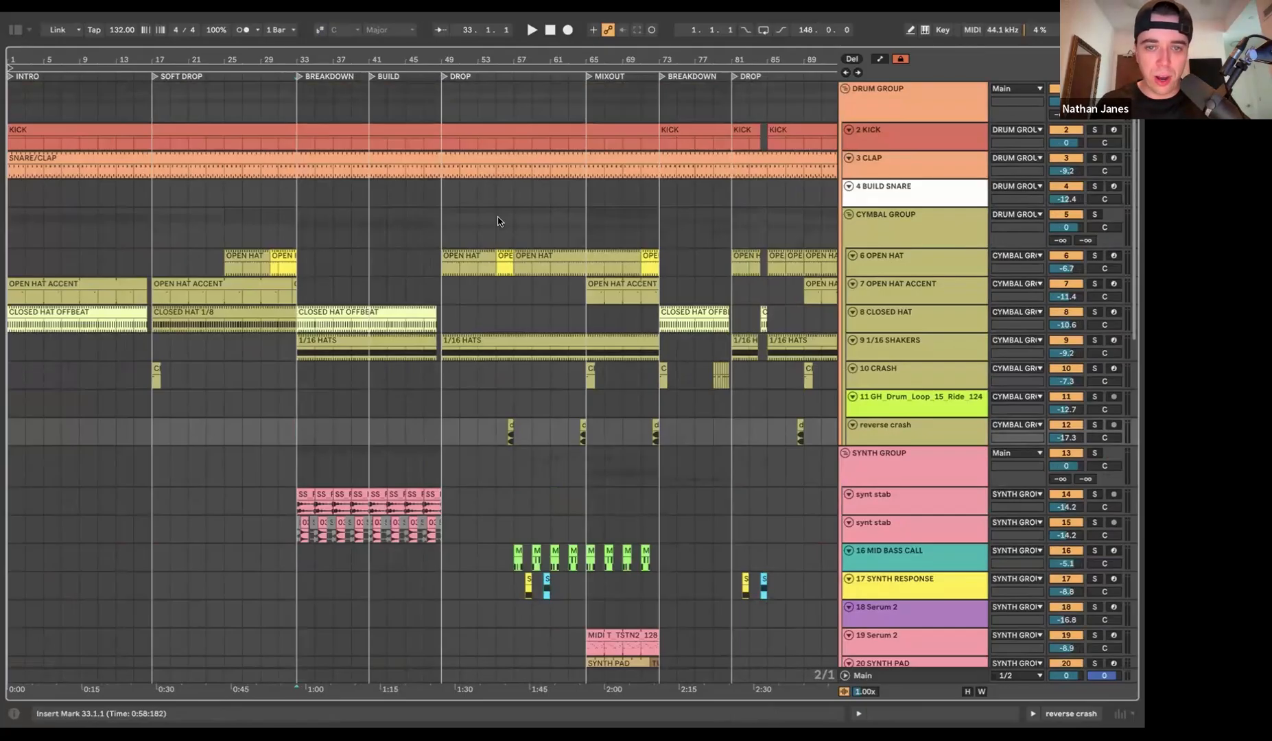
- Show the Main track's device chain, fold the first Youlean loudness meter, and hide the device view
{"action": "left_click", "coordinate": [300, 381]}
{"action": "double_click", "coordinate": [913, 674]}
{"action": "scroll", "coordinate": [568, 354], "scroll_direction": "down", "scroll_amount": 8}
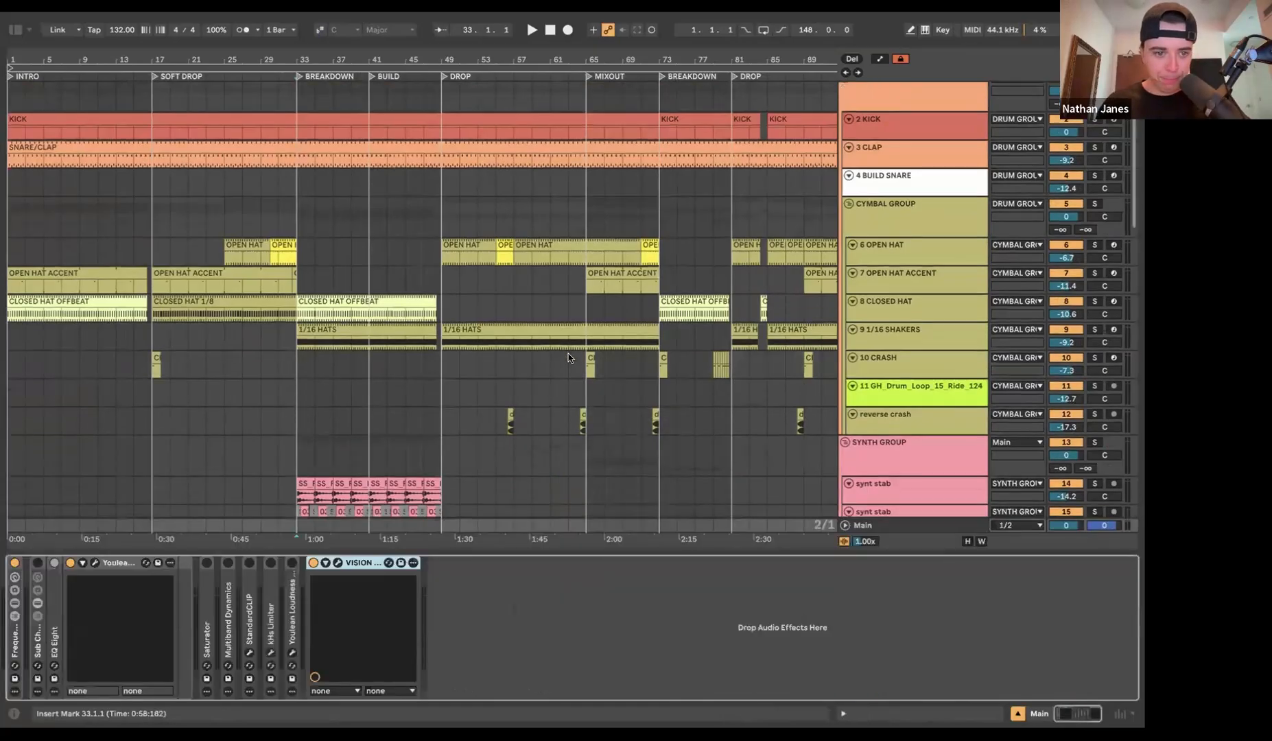
{"action": "double_click", "coordinate": [113, 568]}
{"action": "key", "text": "super+alt+l"}
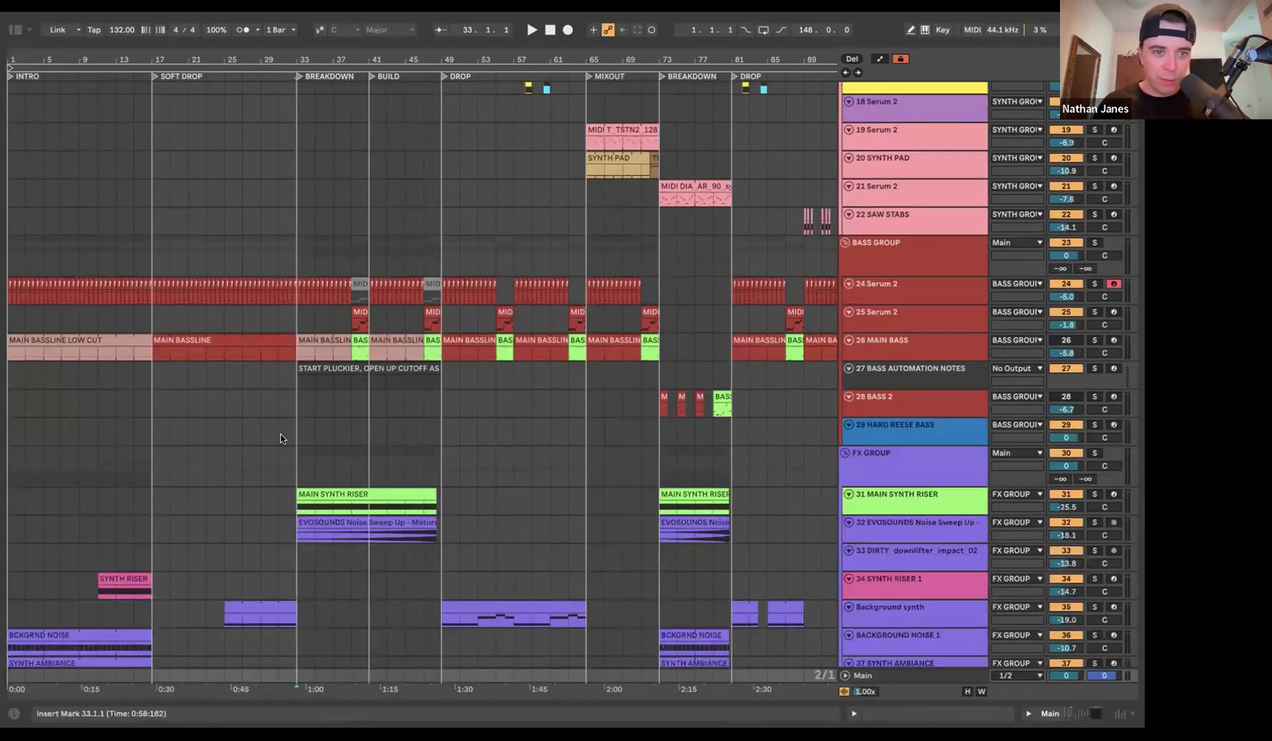
- Open VISION 4X on the Main track and play the DROP from bar 49 to examine the full mix's spectrum
{"action": "scroll", "coordinate": [280, 431], "scroll_direction": "up", "scroll_amount": 8}
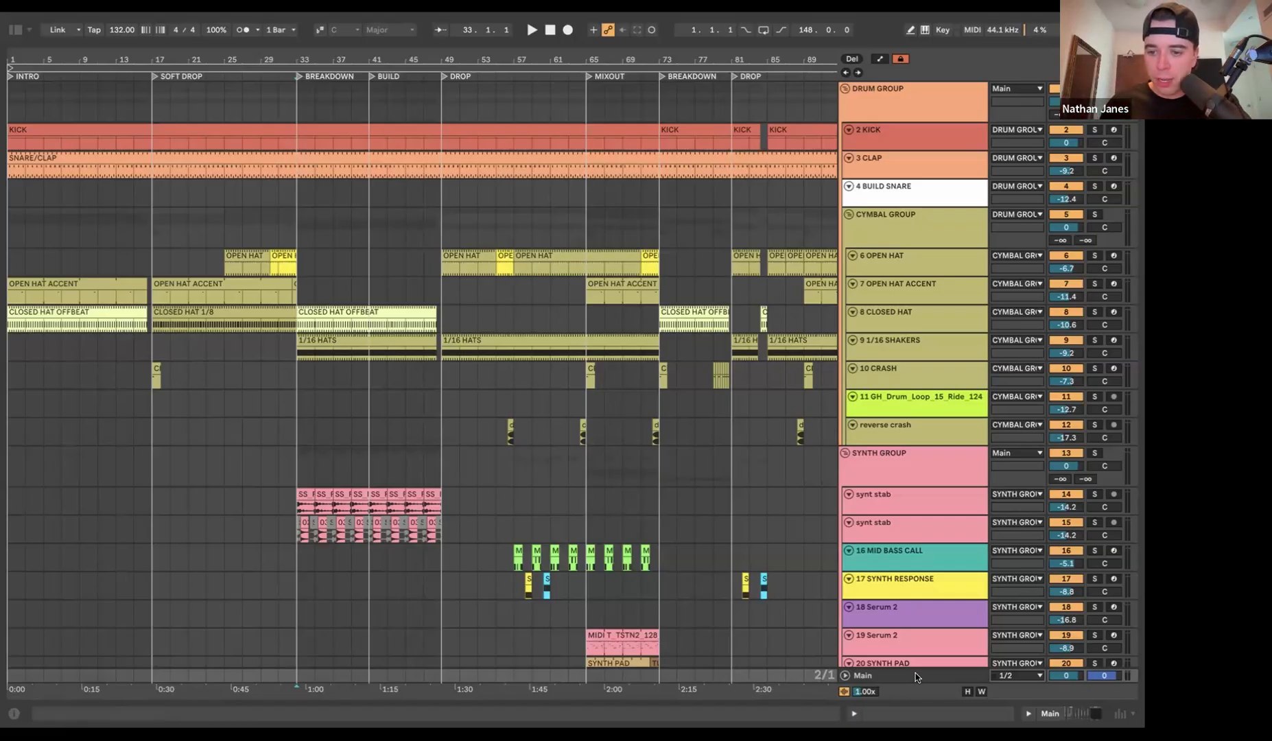
{"action": "double_click", "coordinate": [916, 677]}
{"action": "left_click", "coordinate": [237, 562]}
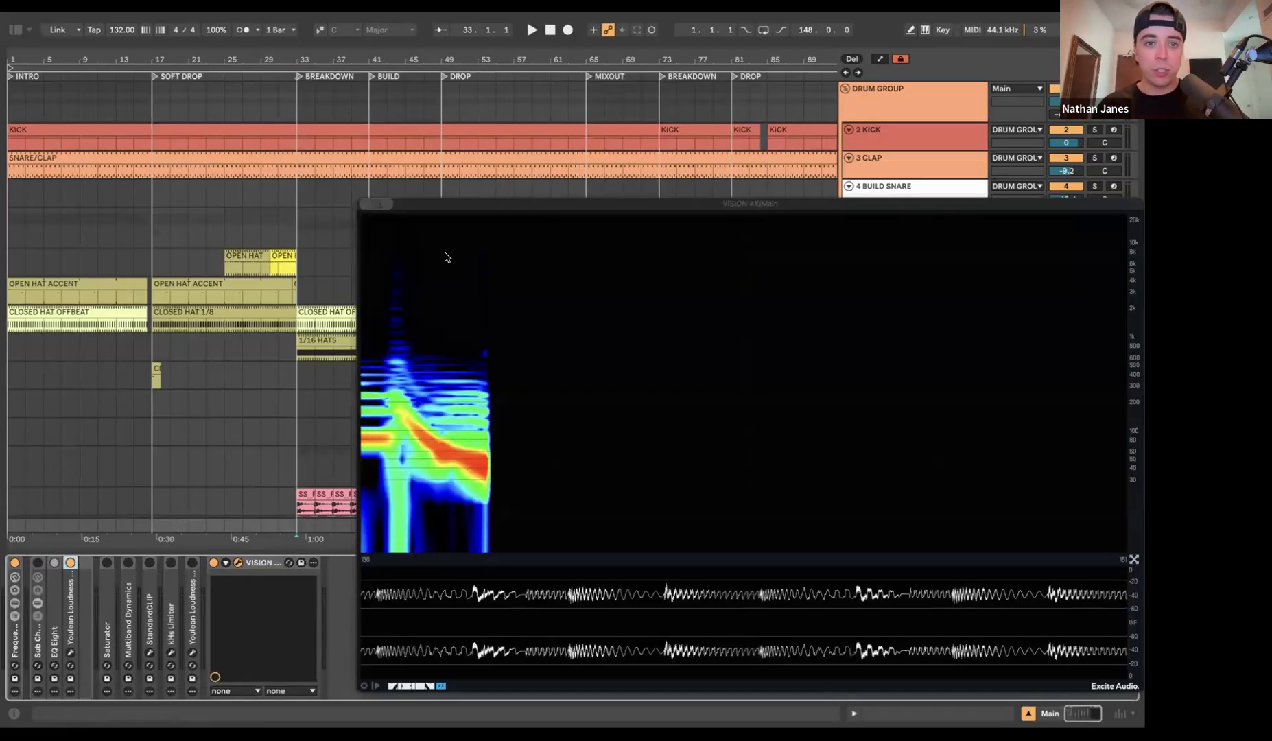
{"action": "scroll", "coordinate": [274, 211], "scroll_direction": "right", "scroll_amount": 5}
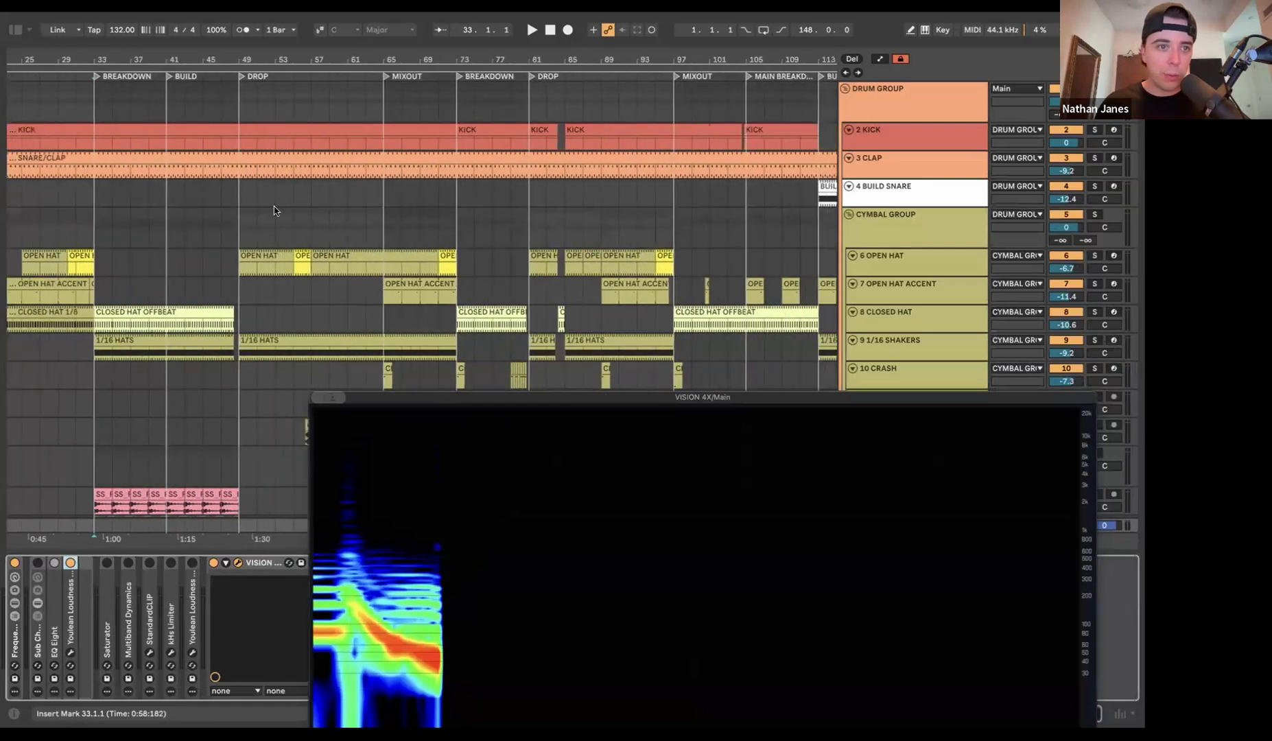
{"action": "left_click", "coordinate": [239, 193]}
{"action": "key", "text": "space"}
{"action": "left_click_drag", "start_coordinate": [429, 381], "coordinate": [298, 209]}
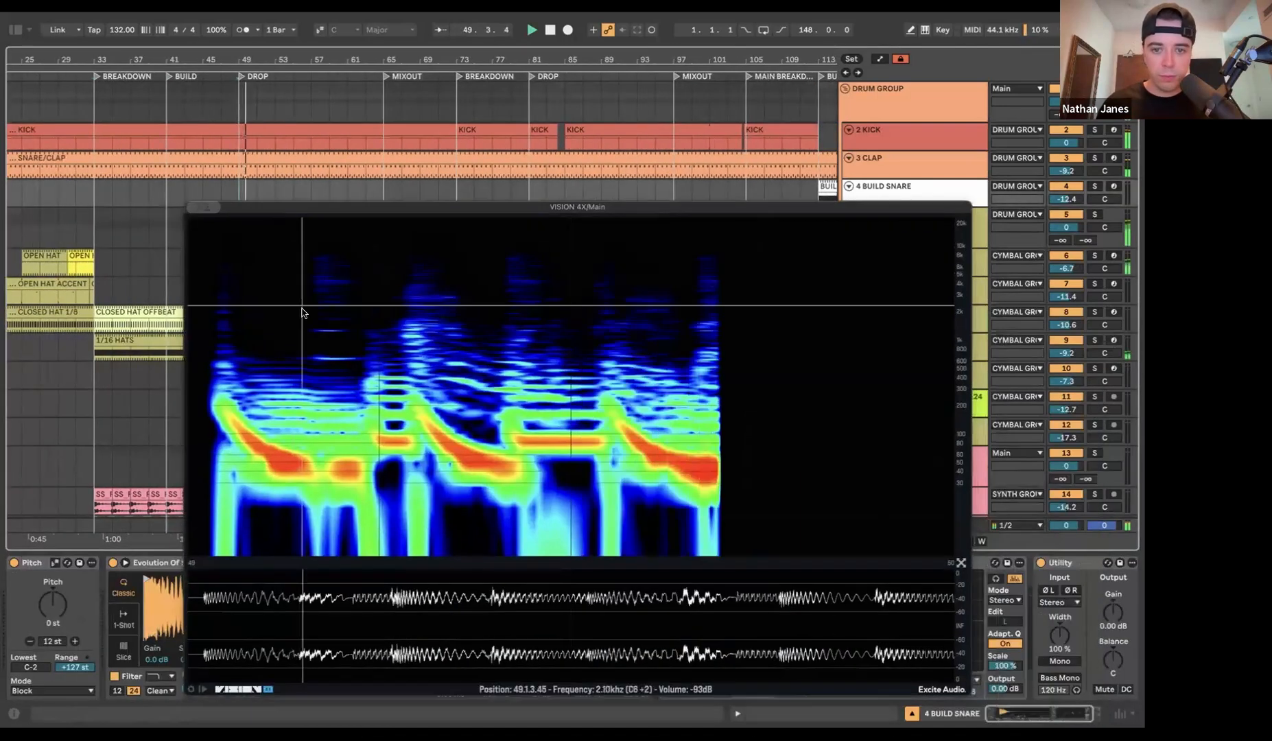
{"action": "key", "text": "space"}
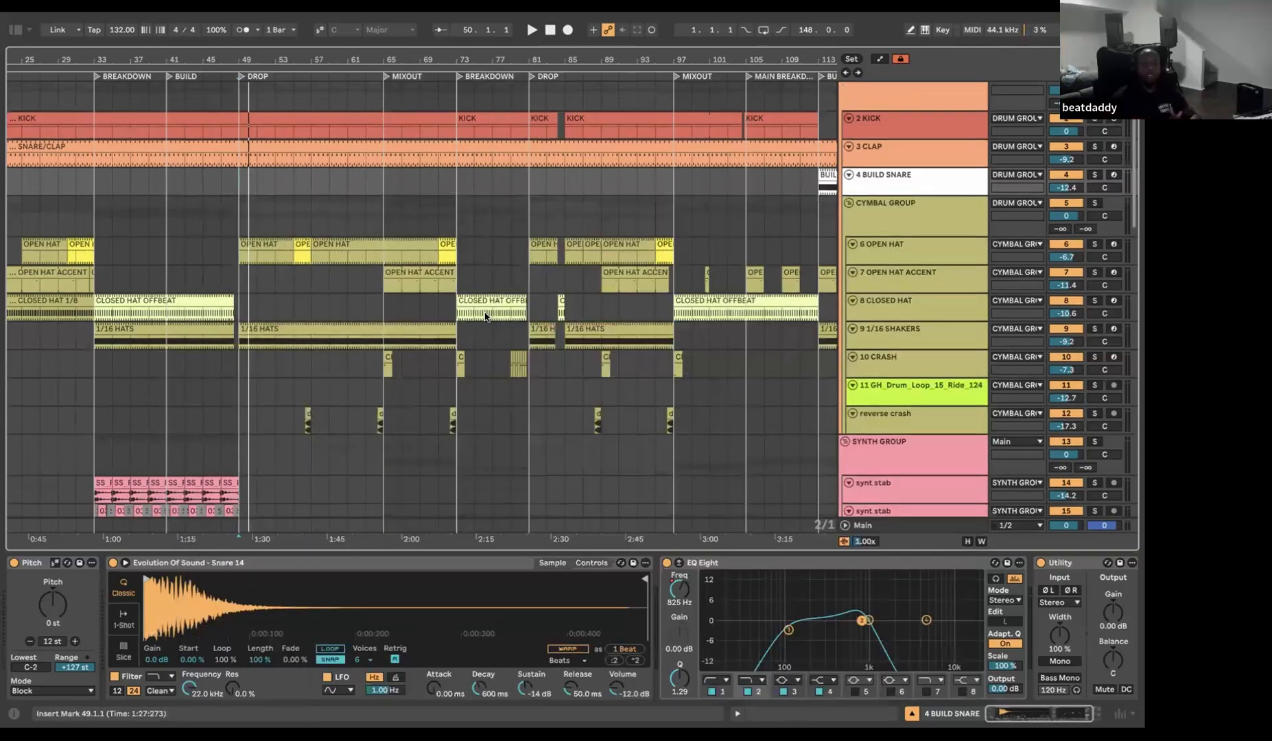
- Solo the 24 Serum 2 bass track, play it from the DROP at bar 49, and show the Main track's devices
{"action": "scroll", "coordinate": [484, 319], "scroll_direction": "down", "scroll_amount": 10}
{"action": "scroll", "coordinate": [484, 319], "scroll_direction": "down", "scroll_amount": 5}
{"action": "left_click", "coordinate": [951, 239]}
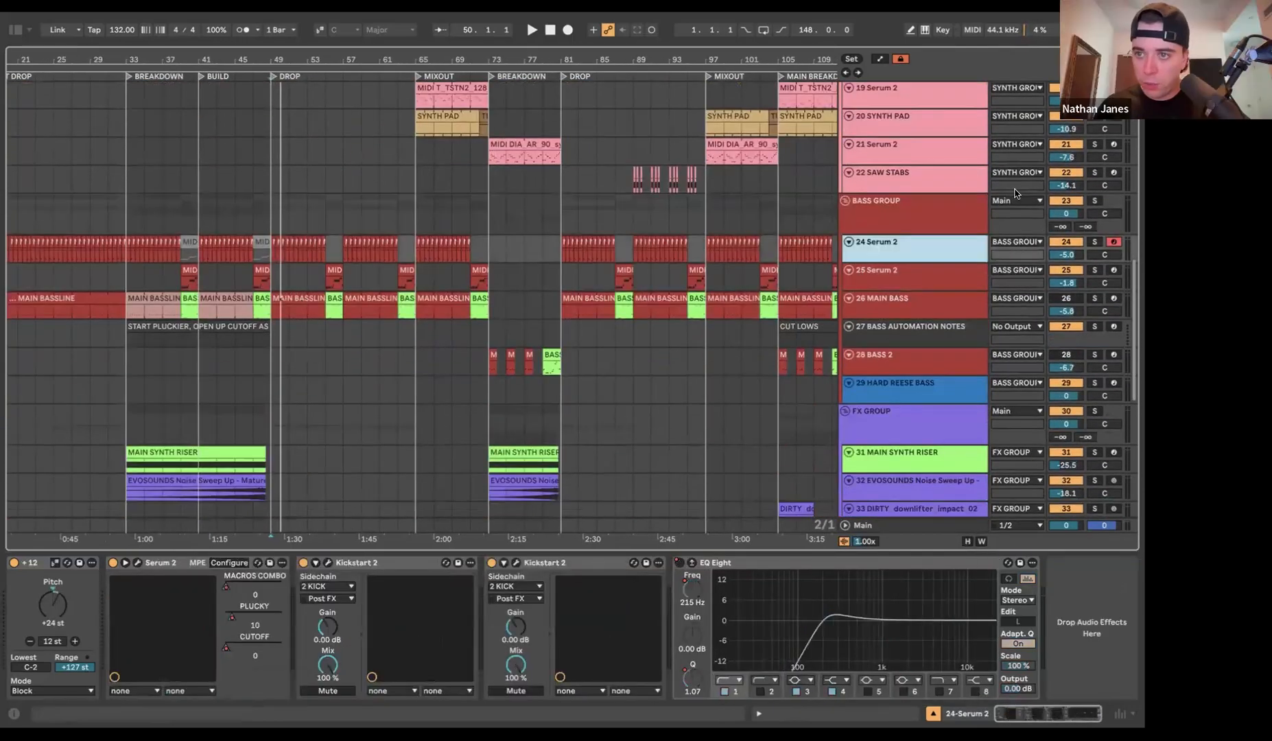
{"action": "left_click", "coordinate": [275, 254]}
{"action": "key", "text": "space"}
{"action": "left_click", "coordinate": [1095, 242]}
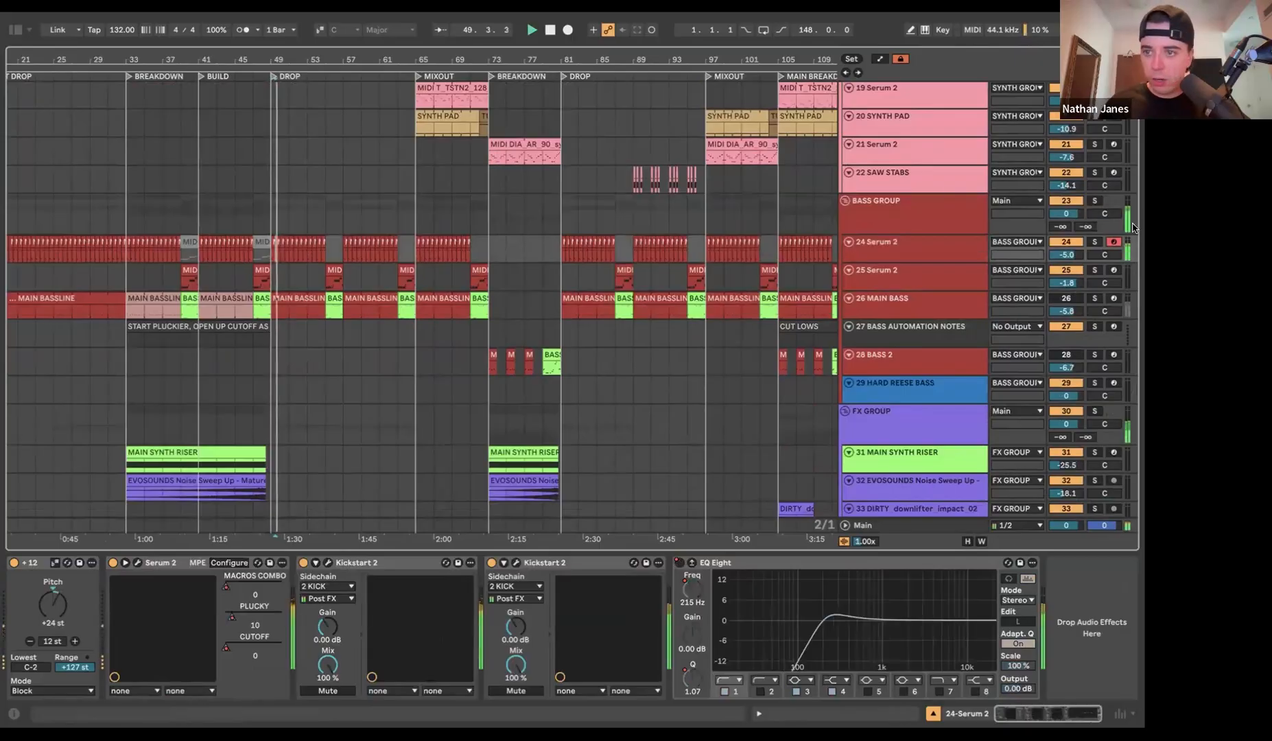
{"action": "scroll", "coordinate": [451, 245], "scroll_direction": "left", "scroll_amount": 1}
{"action": "scroll", "coordinate": [451, 245], "scroll_direction": "left", "scroll_amount": 2}
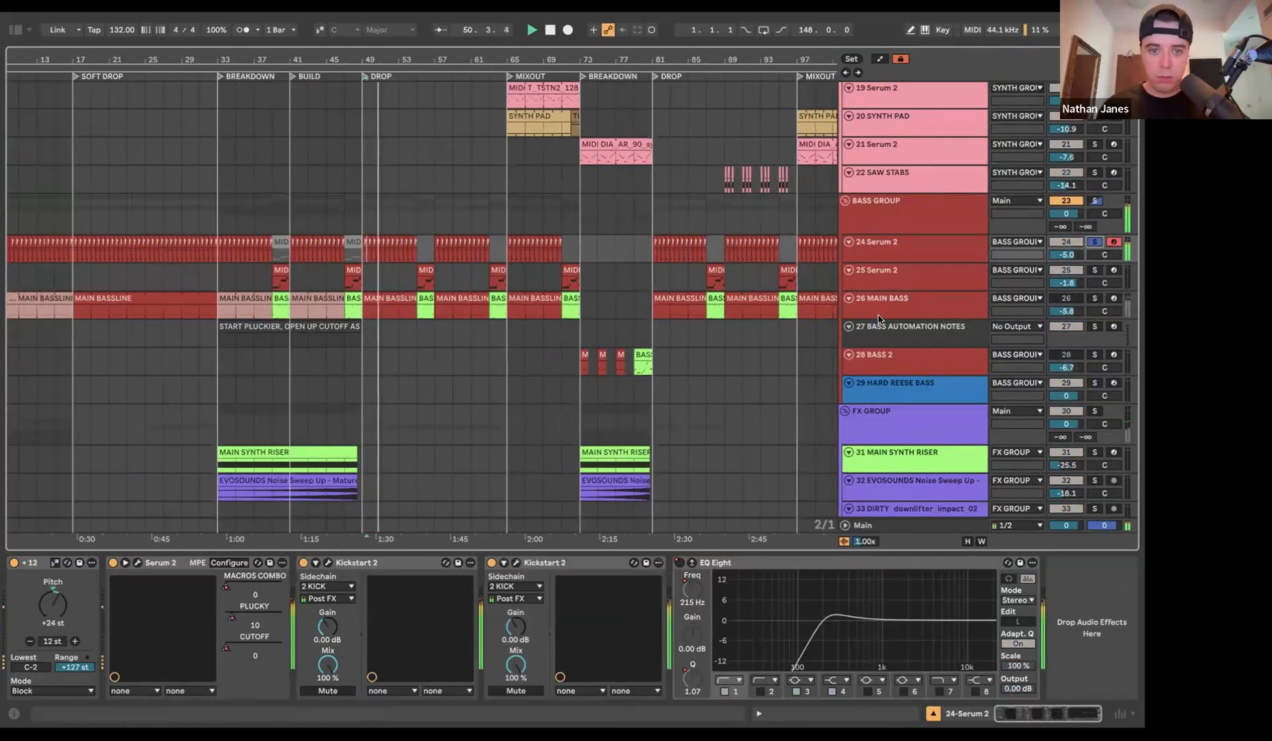
{"action": "left_click", "coordinate": [889, 525]}
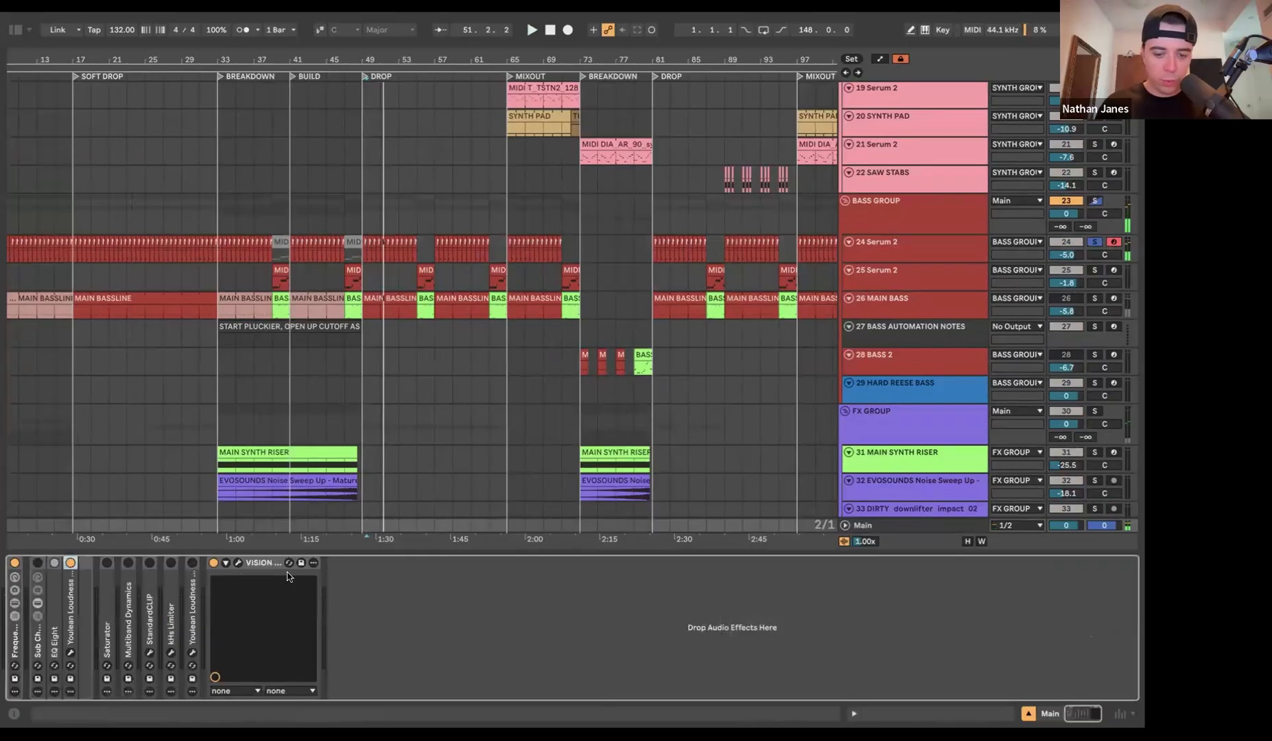
{"action": "key", "text": "super+k"}
{"action": "left_click", "coordinate": [238, 564]}
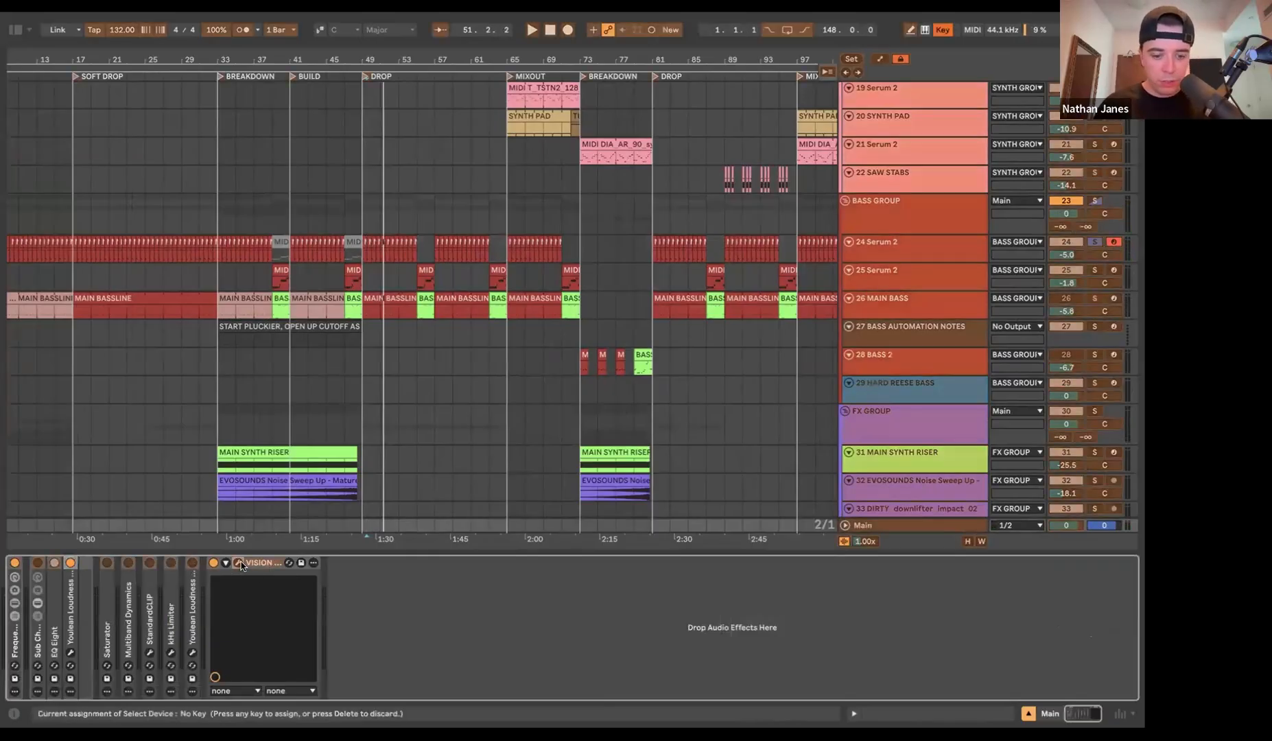
{"action": "key", "text": "super+k"}
- Open VISION 4X on the Main track and resume playback to examine the soloed 24 Serum 2 bass
{"action": "left_click", "coordinate": [239, 564]}
{"action": "key", "text": "space"}
{"action": "key", "text": "super+w"}
{"action": "key", "text": "super+alt+p"}
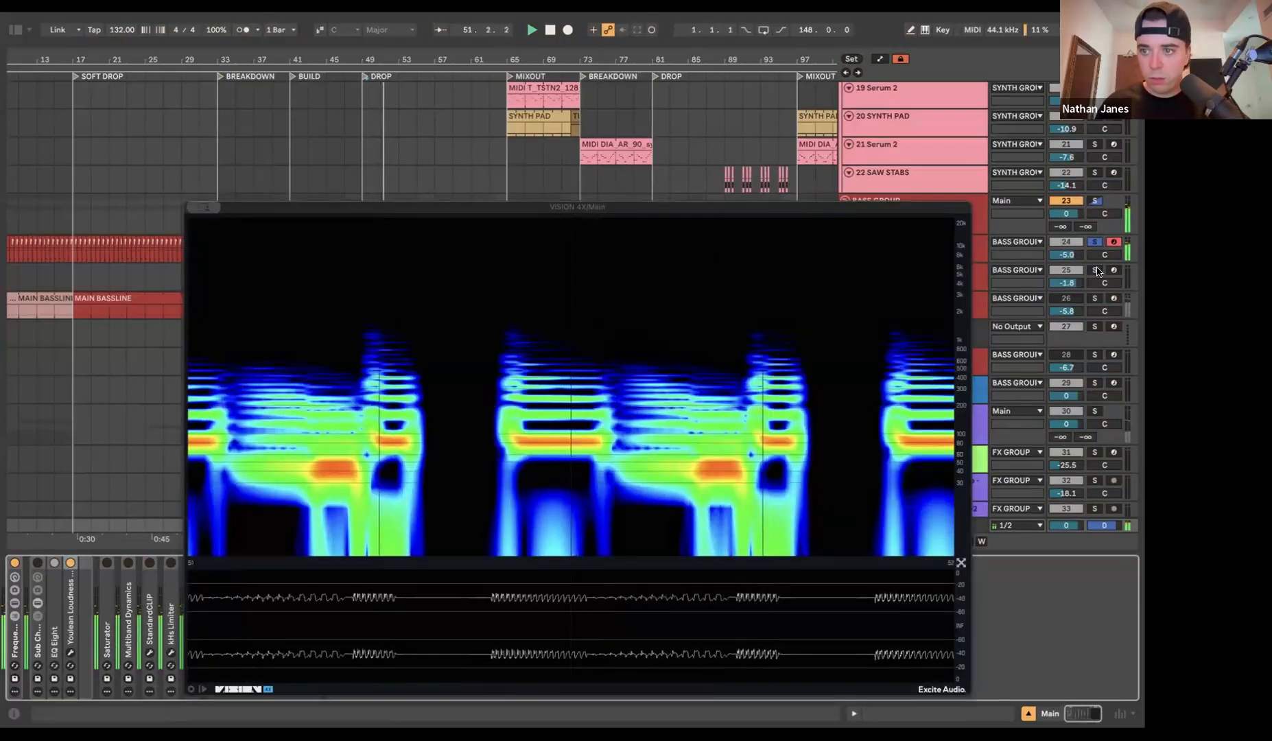
- Solo the 25 Serum 2 track and play it from bar 55 to examine its spectrum in VISION 4X
{"action": "key", "text": "super+alt+p"}
{"action": "left_click", "coordinate": [443, 280]}
{"action": "key", "text": "space"}
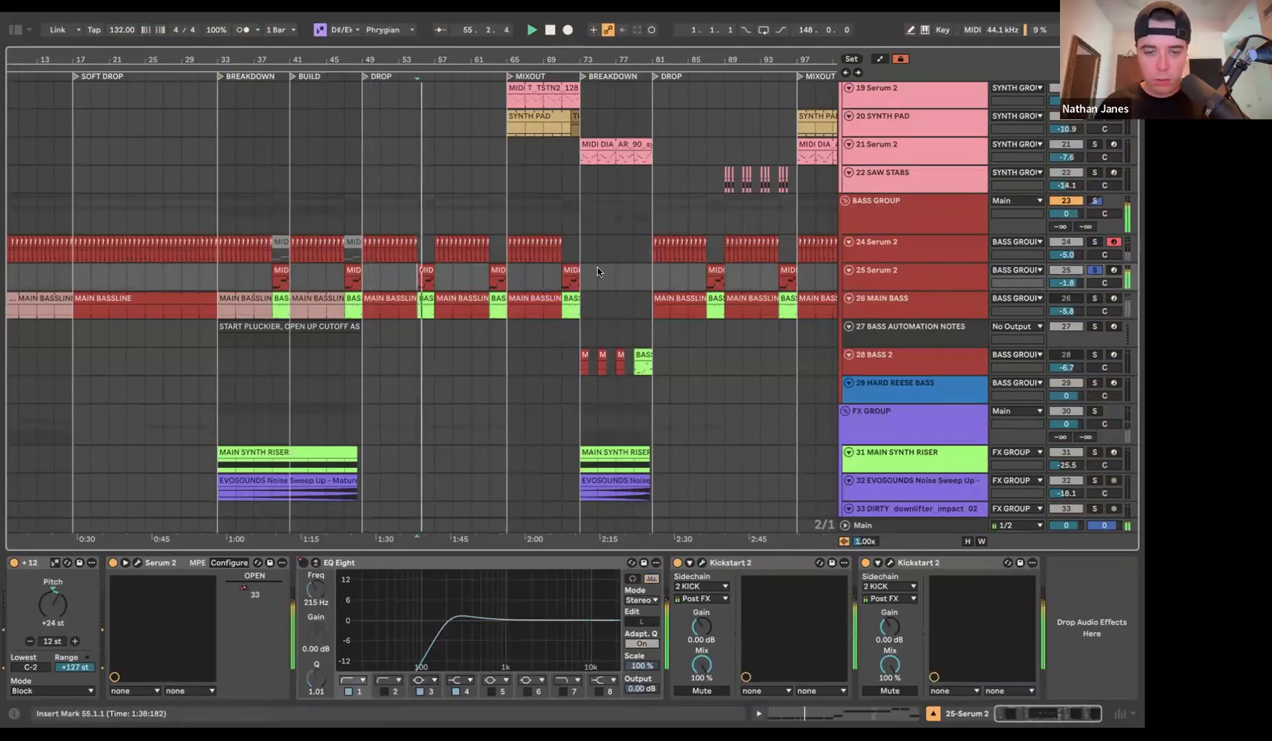
{"action": "key", "text": "super+alt+p"}
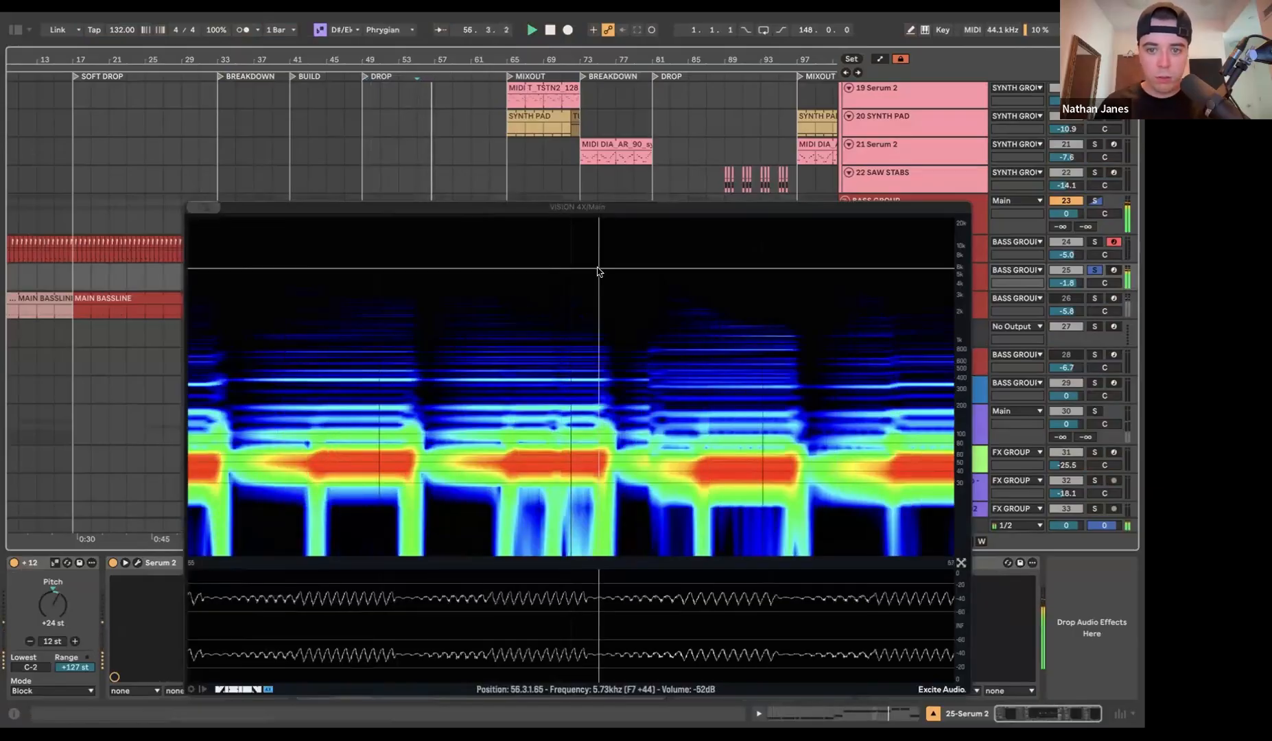
{"action": "key", "text": "super+alt+p"}
{"action": "key", "text": "space"}
- Solo the 24 Serum 2 track instead and place the insert marker on it at the DROP at bar 49
{"action": "left_click", "coordinate": [1095, 240]}
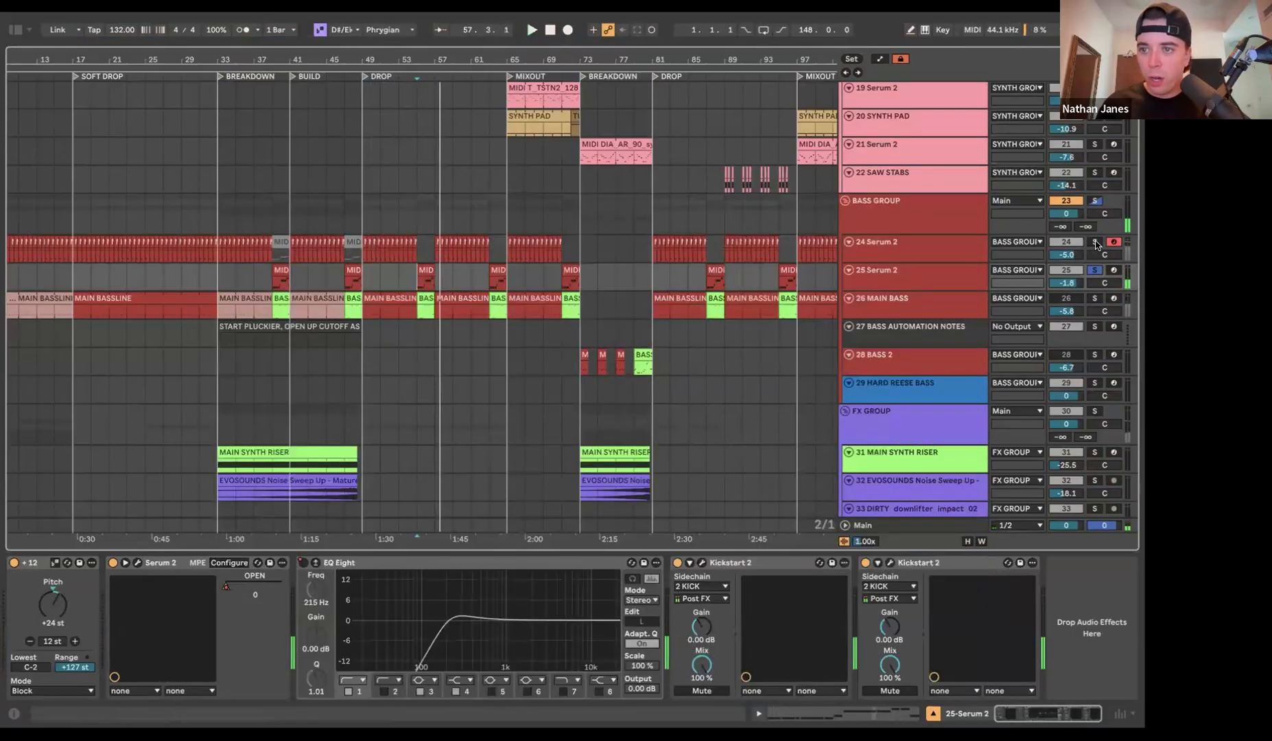
{"action": "left_click", "coordinate": [410, 260]}
{"action": "left_click", "coordinate": [356, 134]}
{"action": "left_click_drag", "start_coordinate": [359, 64], "coordinate": [364, 256]}
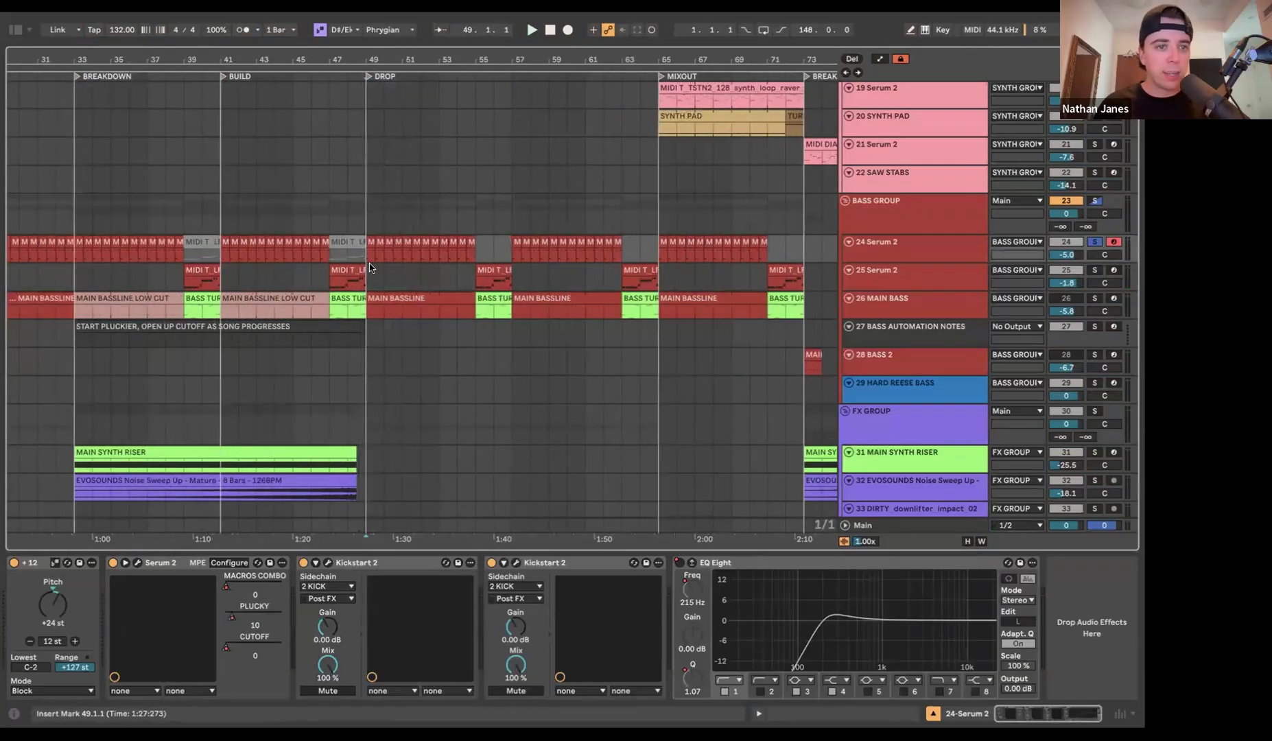
{"action": "scroll", "coordinate": [829, 258], "scroll_direction": "left", "scroll_amount": 3}
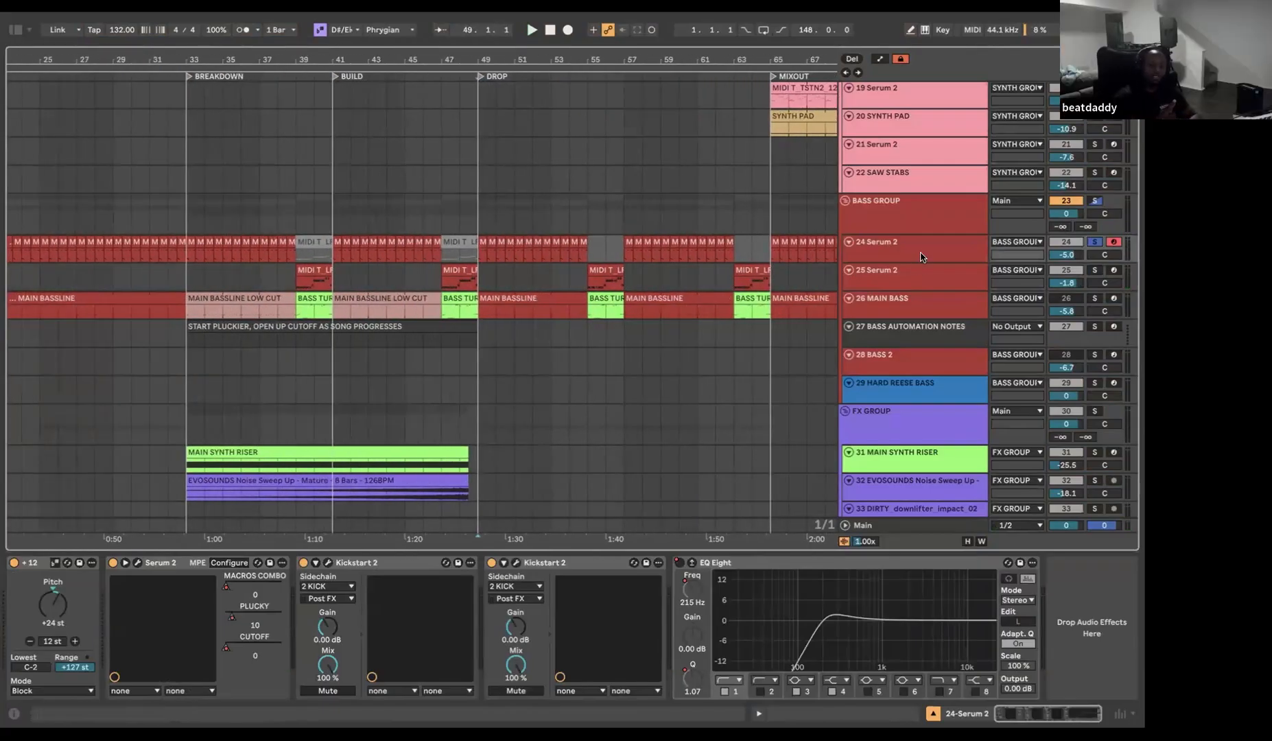
- Open the first Kickstart 2 on 24 Serum 2 and play the drop with VISION 4X shown to examine the sidechaining
{"action": "left_click", "coordinate": [328, 563]}
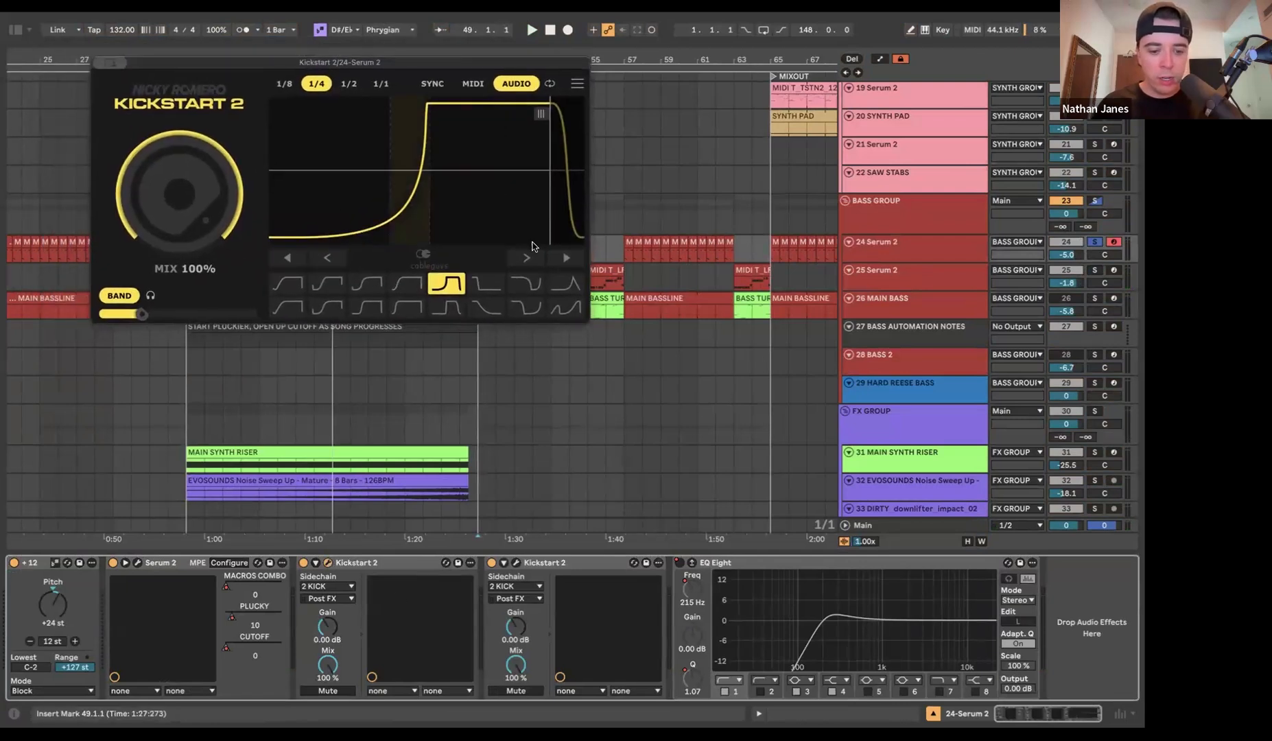
{"action": "key", "text": "alt+super+p"}
{"action": "key", "text": "space"}
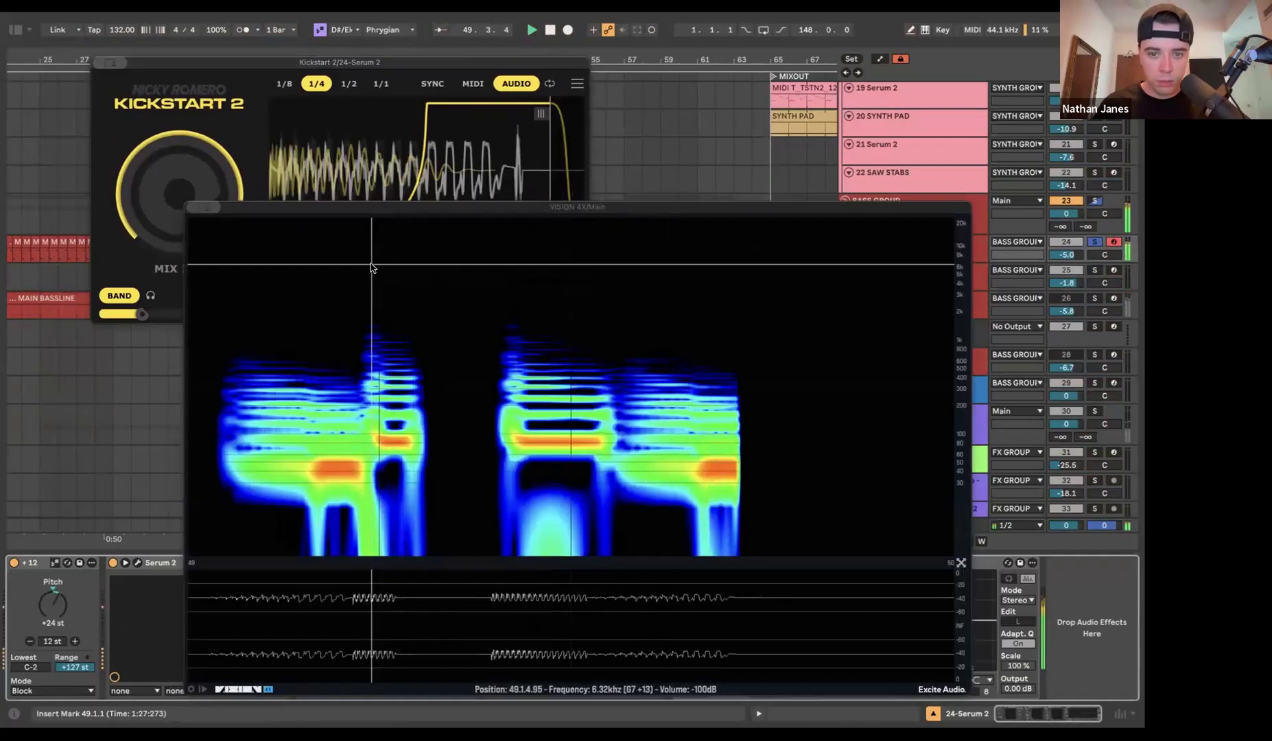
- Duplicate the 24 Serum 2 track and rename the copy New Main Bass
{"action": "key", "text": "super+d"}
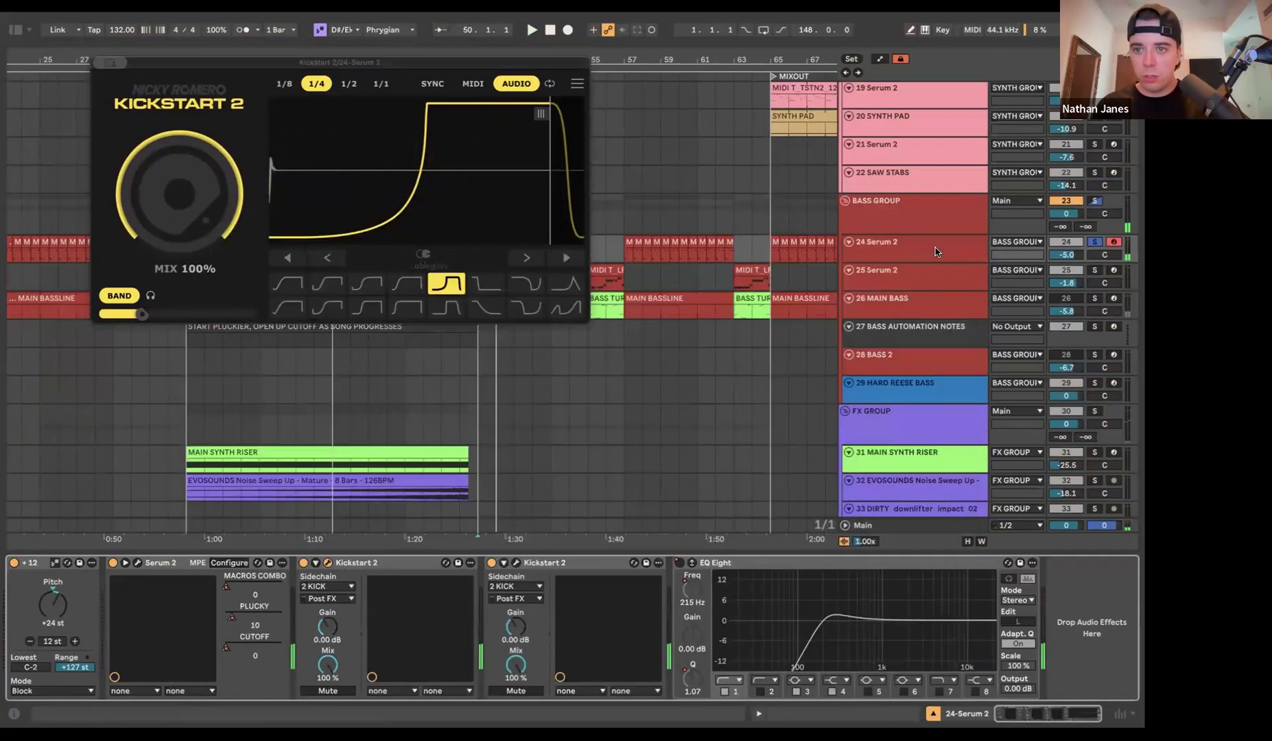
{"action": "key", "text": "super+r"}
{"action": "type", "text": "New Main Bass"}
{"action": "key", "text": "Return"}
- Close Kickstart 2, solo the New Main Bass track during playback, and deactivate the original 24 Serum 2 track
{"action": "key", "text": "space"}
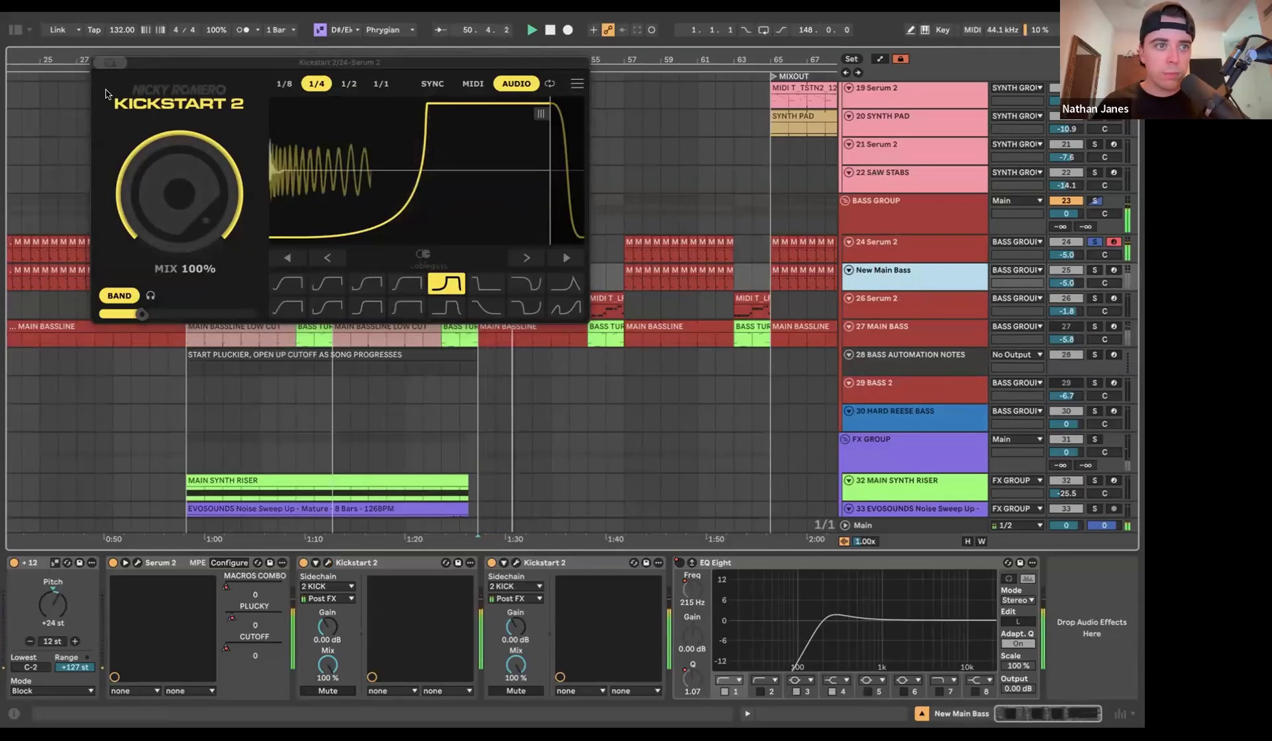
{"action": "left_click", "coordinate": [101, 62]}
{"action": "left_click", "coordinate": [1095, 270]}
{"action": "left_click", "coordinate": [1066, 242]}
{"action": "double_click", "coordinate": [911, 278]}
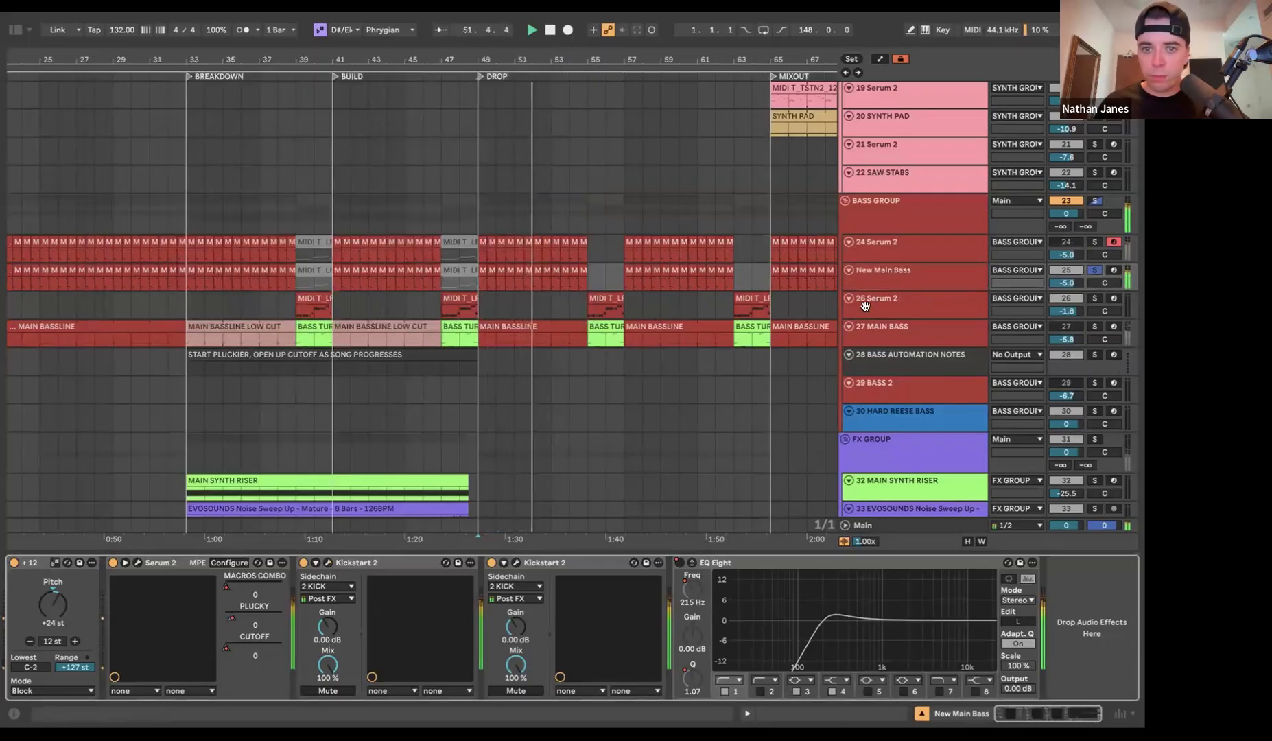
{"action": "left_click", "coordinate": [878, 281]}
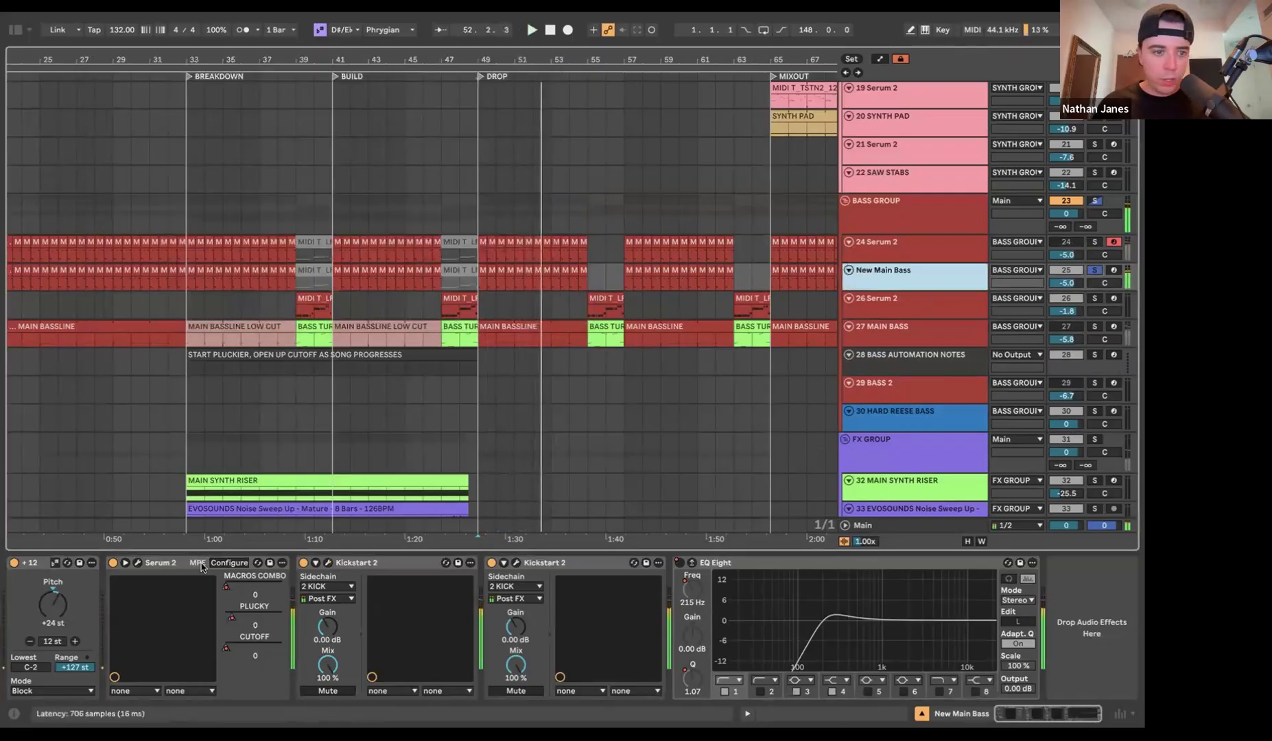
- Examine the Serum 2 patch on New Main Bass, close it, and open the track's first Kickstart 2
{"action": "left_click", "coordinate": [139, 564]}
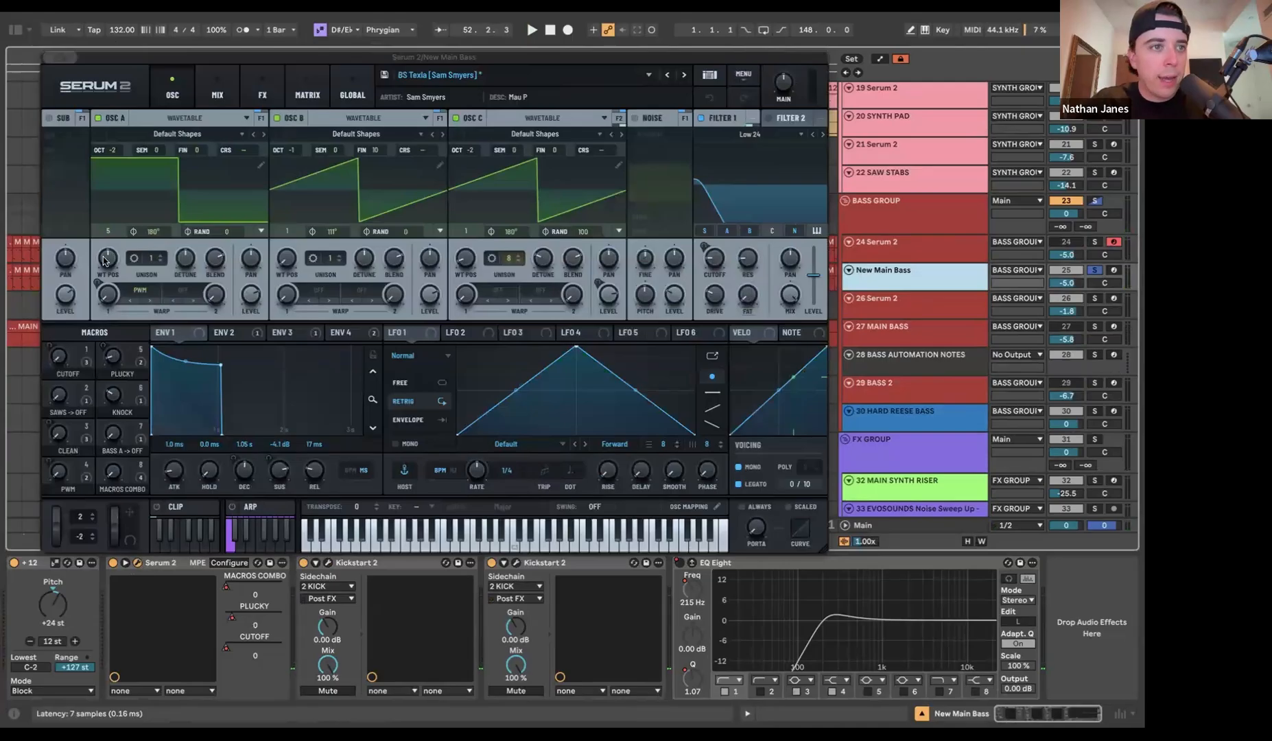
{"action": "left_click_drag", "start_coordinate": [153, 61], "coordinate": [322, 99]}
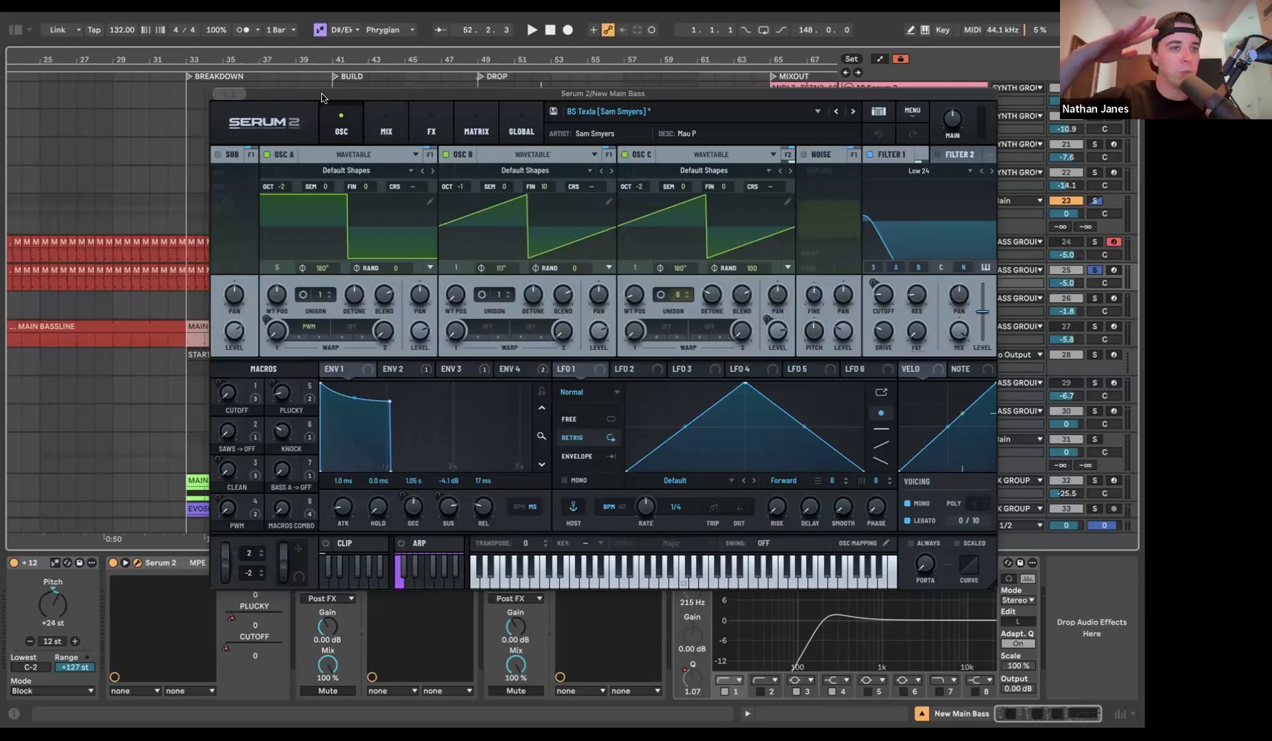
{"action": "left_click", "coordinate": [221, 94]}
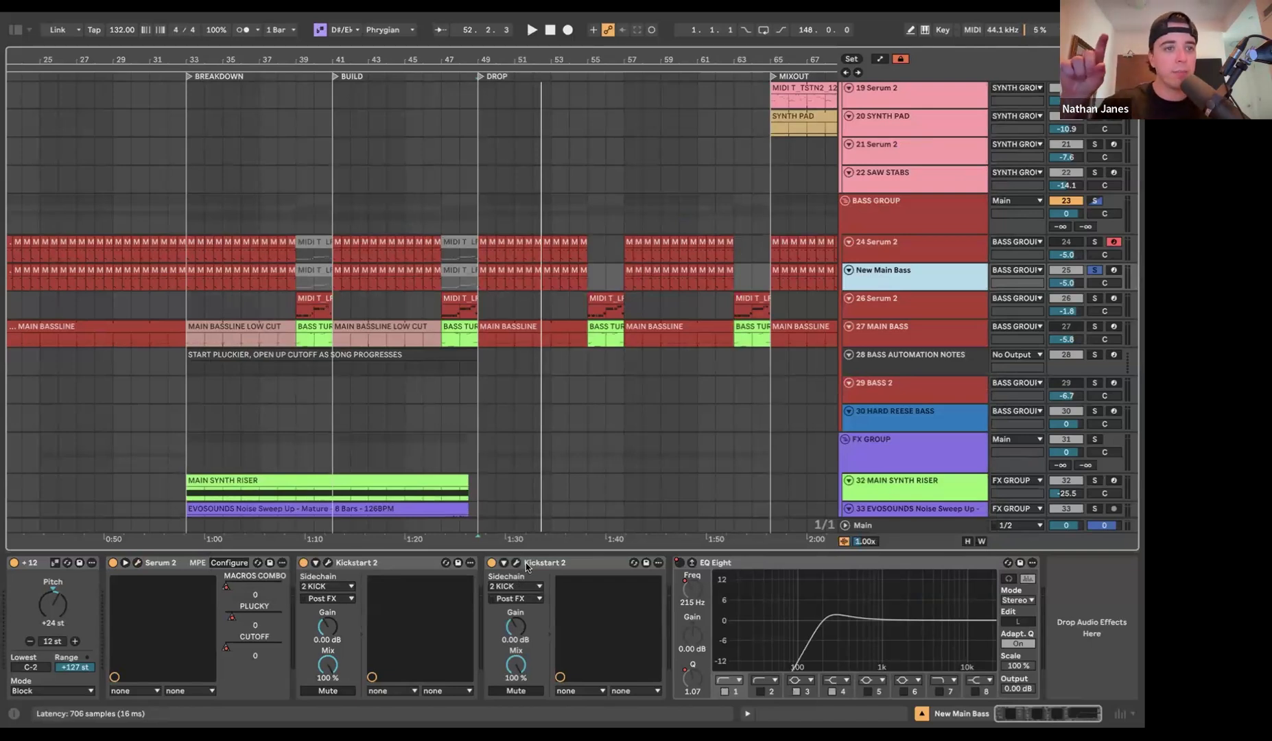
{"action": "left_click", "coordinate": [330, 564]}
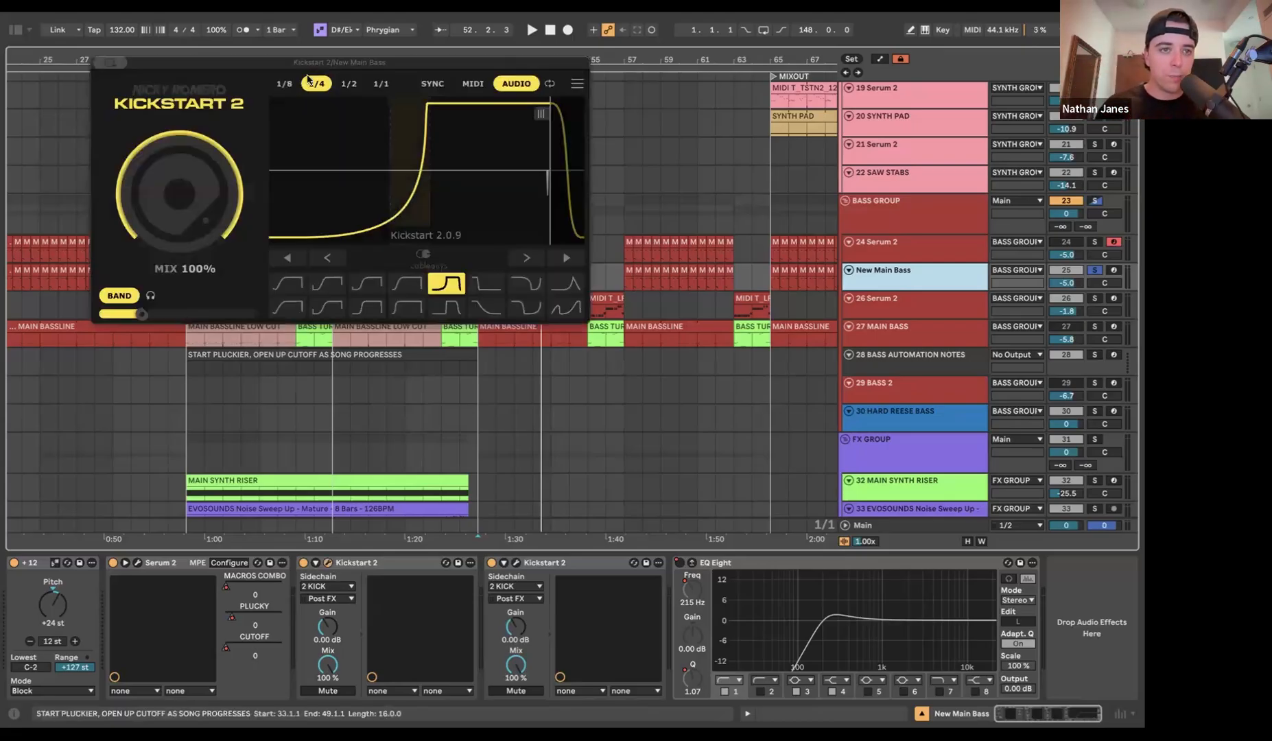
- Play the drop from the bass group, reselect New Main Bass, and bypass its first Kickstart 2
{"action": "left_click_drag", "start_coordinate": [290, 63], "coordinate": [408, 340]}
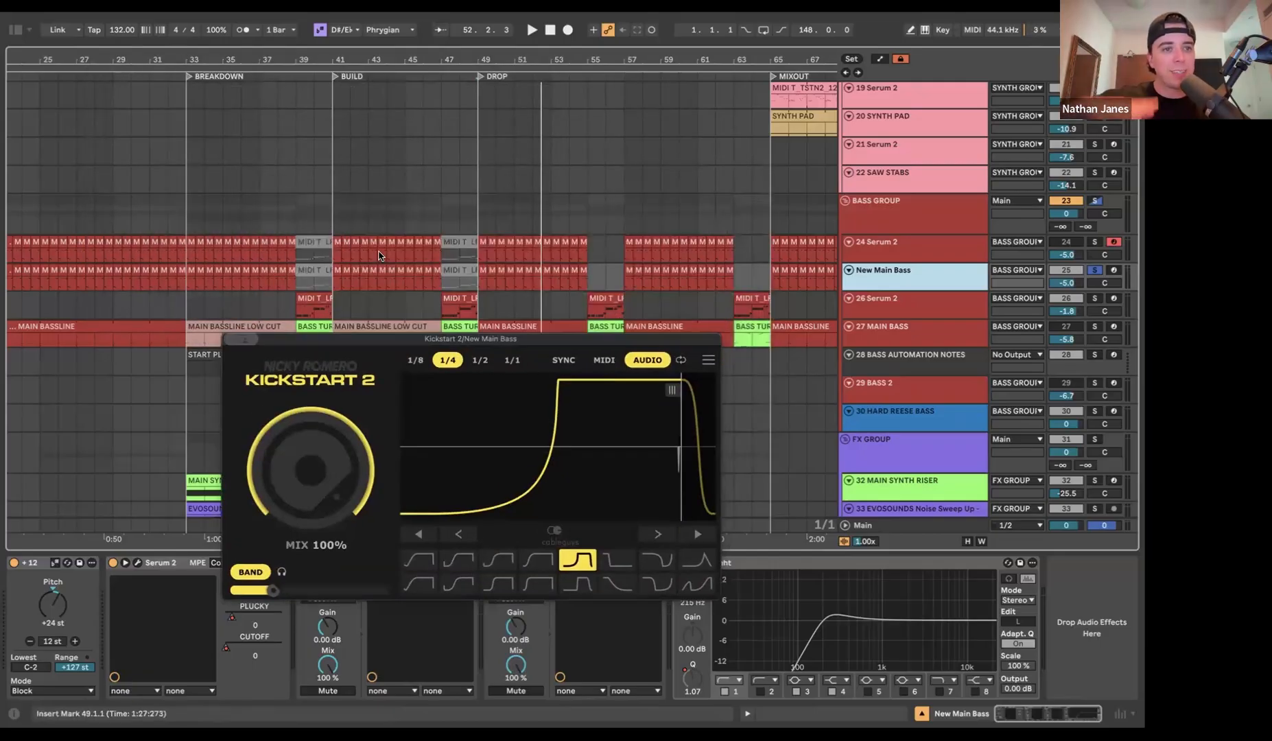
{"action": "left_click", "coordinate": [335, 209]}
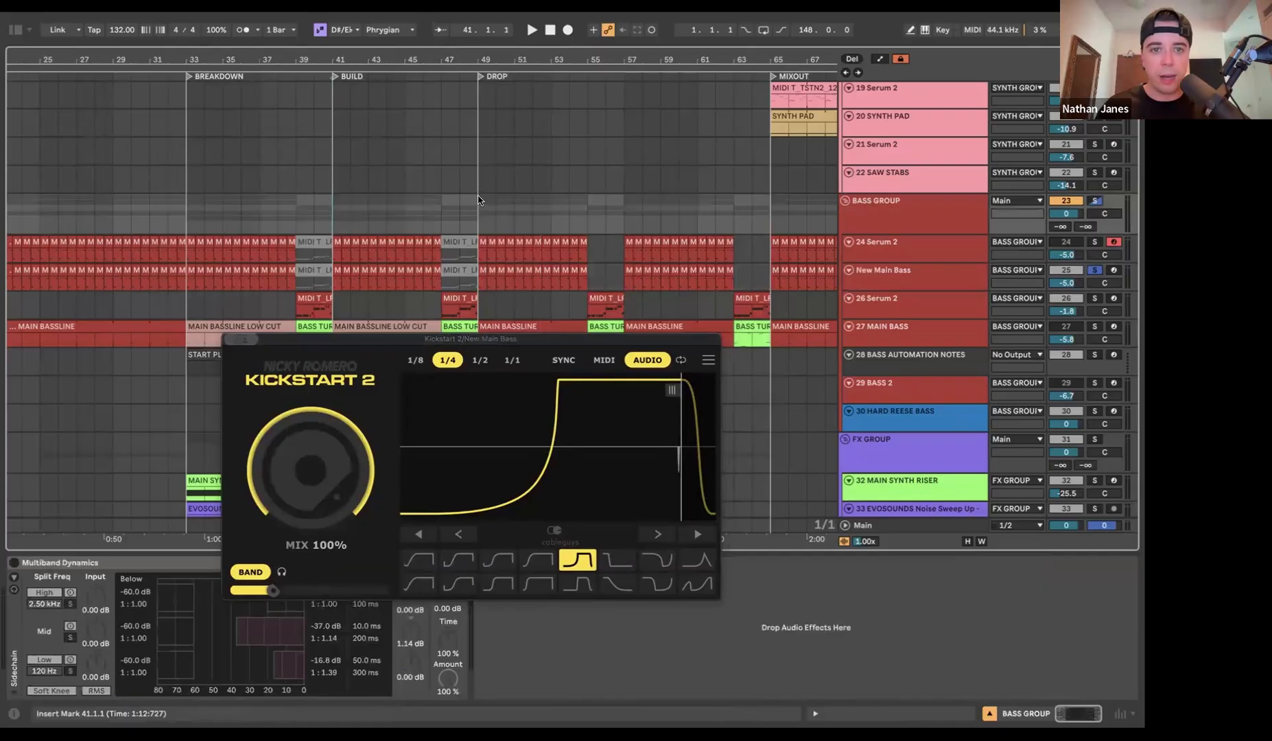
{"action": "key", "text": "space"}
{"action": "key", "text": "space"}
{"action": "left_click", "coordinate": [972, 278]}
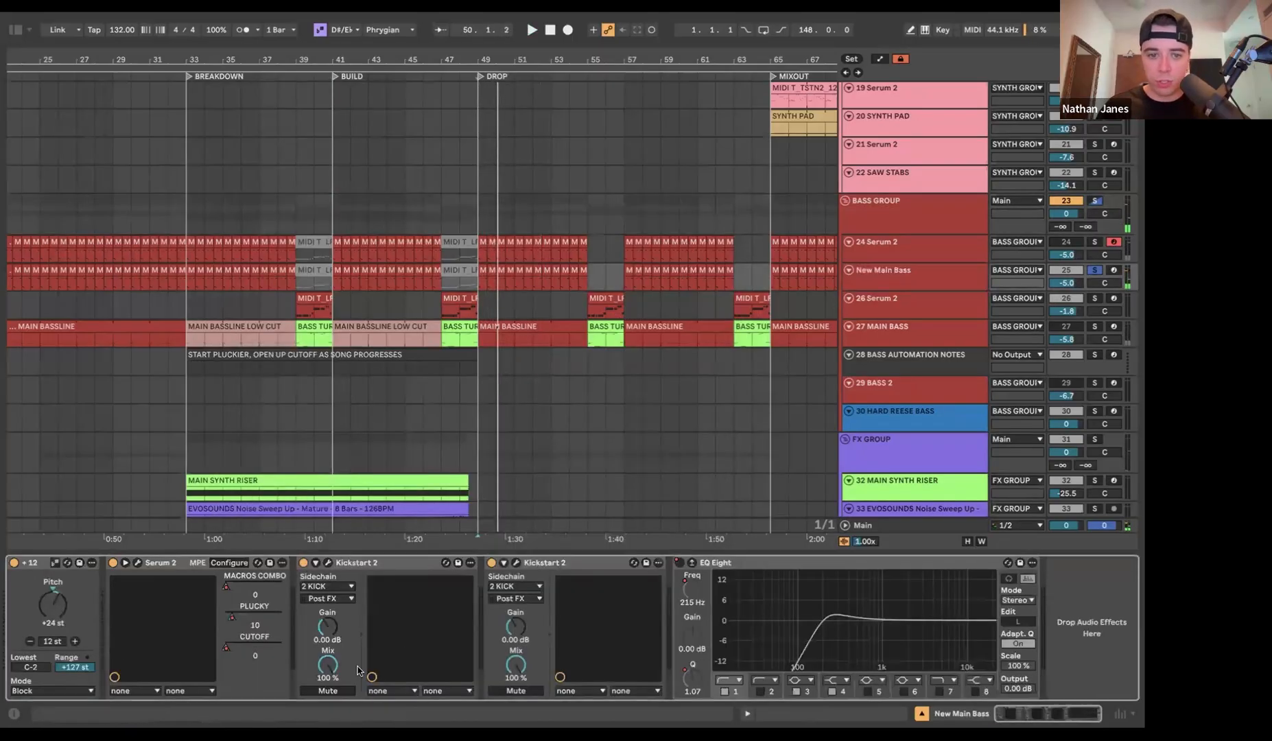
{"action": "left_click", "coordinate": [304, 563]}
{"action": "left_click", "coordinate": [463, 562]}
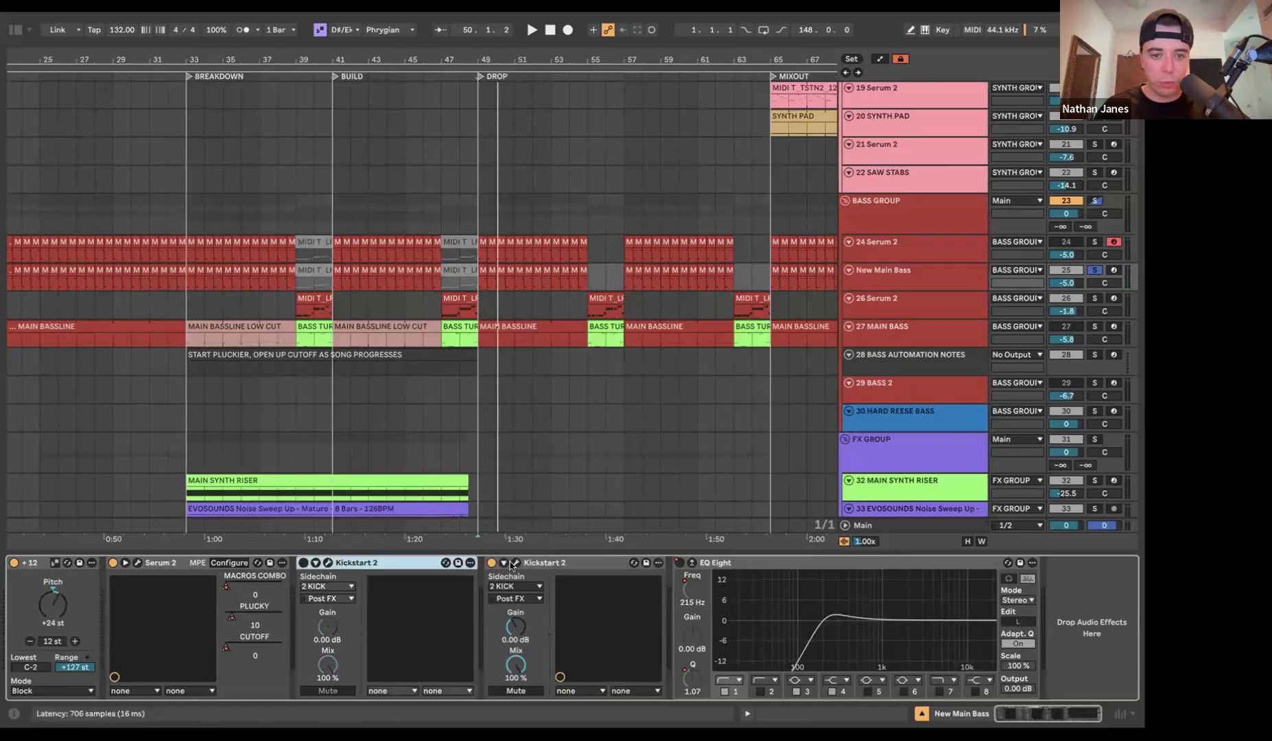
- Open the second Kickstart 2, choose the second S-shaped curve preset, delay its rise, and set the mix to 86% during playback
{"action": "left_click", "coordinate": [515, 563]}
{"action": "key", "text": "space"}
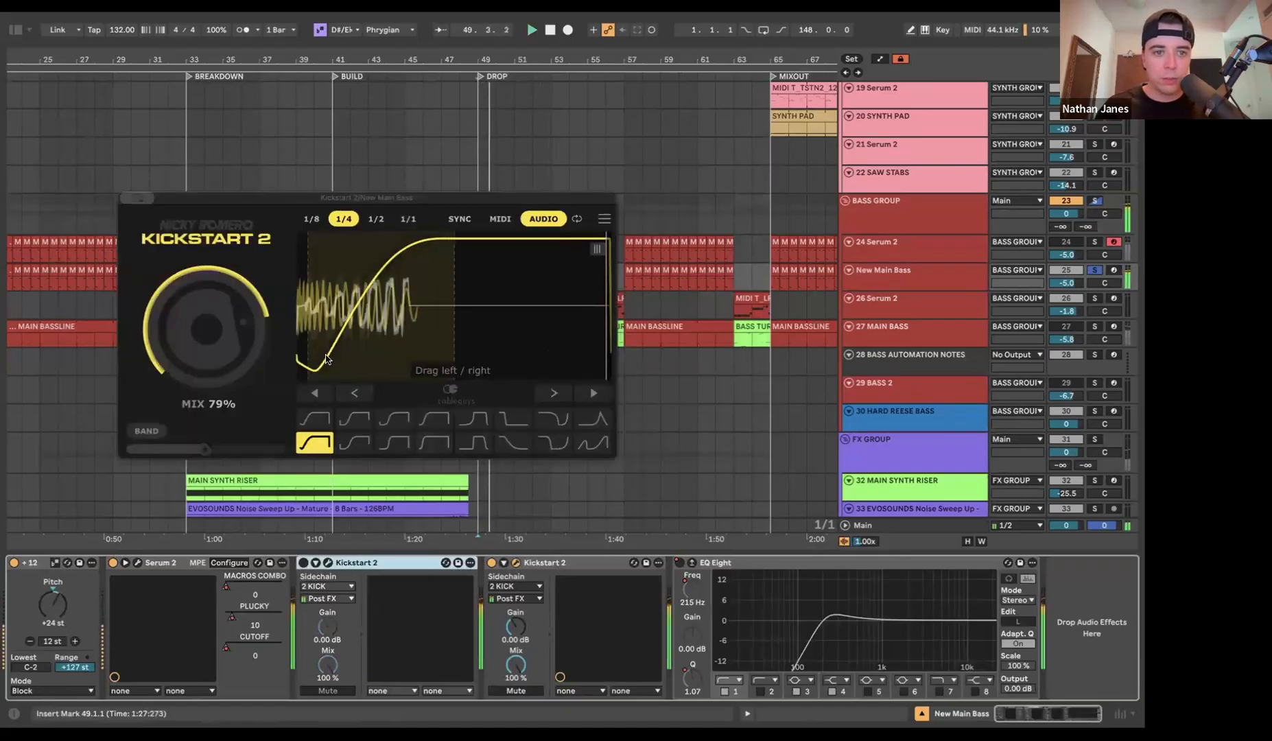
{"action": "left_click", "coordinate": [350, 421]}
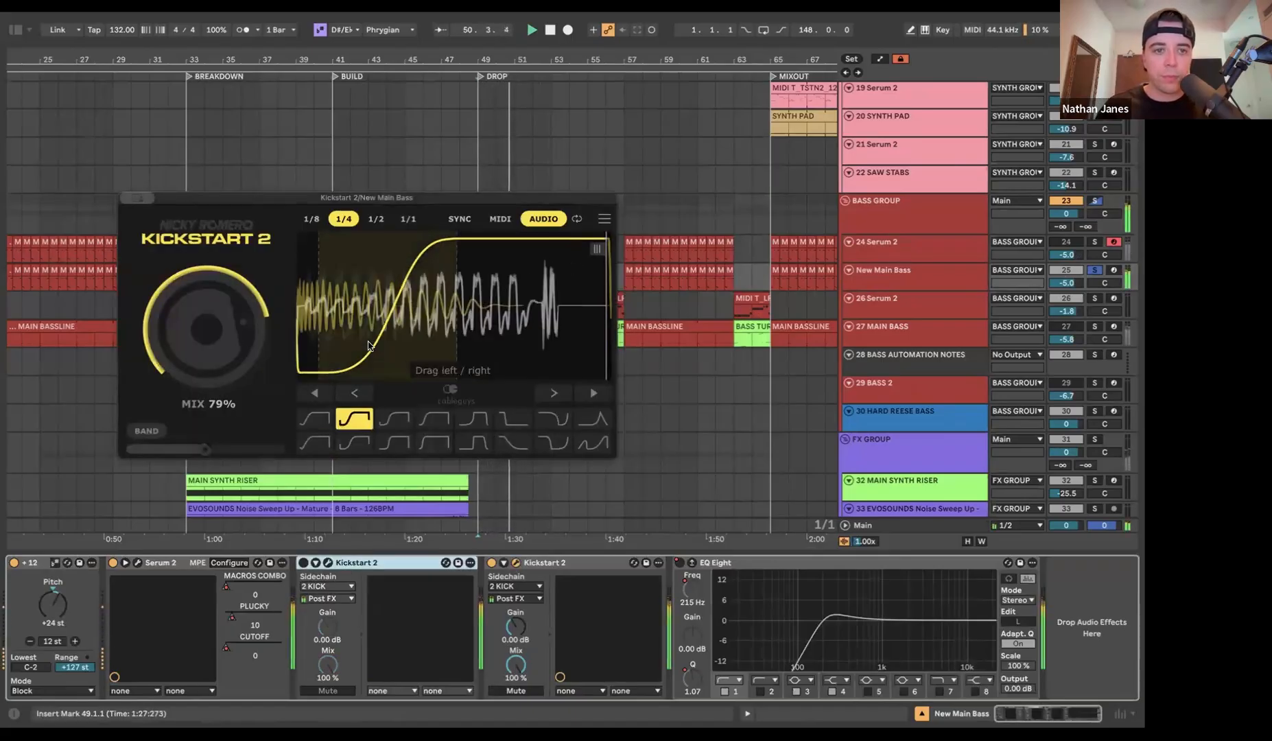
{"action": "left_click_drag", "start_coordinate": [414, 305], "coordinate": [433, 305]}
{"action": "left_click_drag", "start_coordinate": [207, 329], "coordinate": [208, 319]}
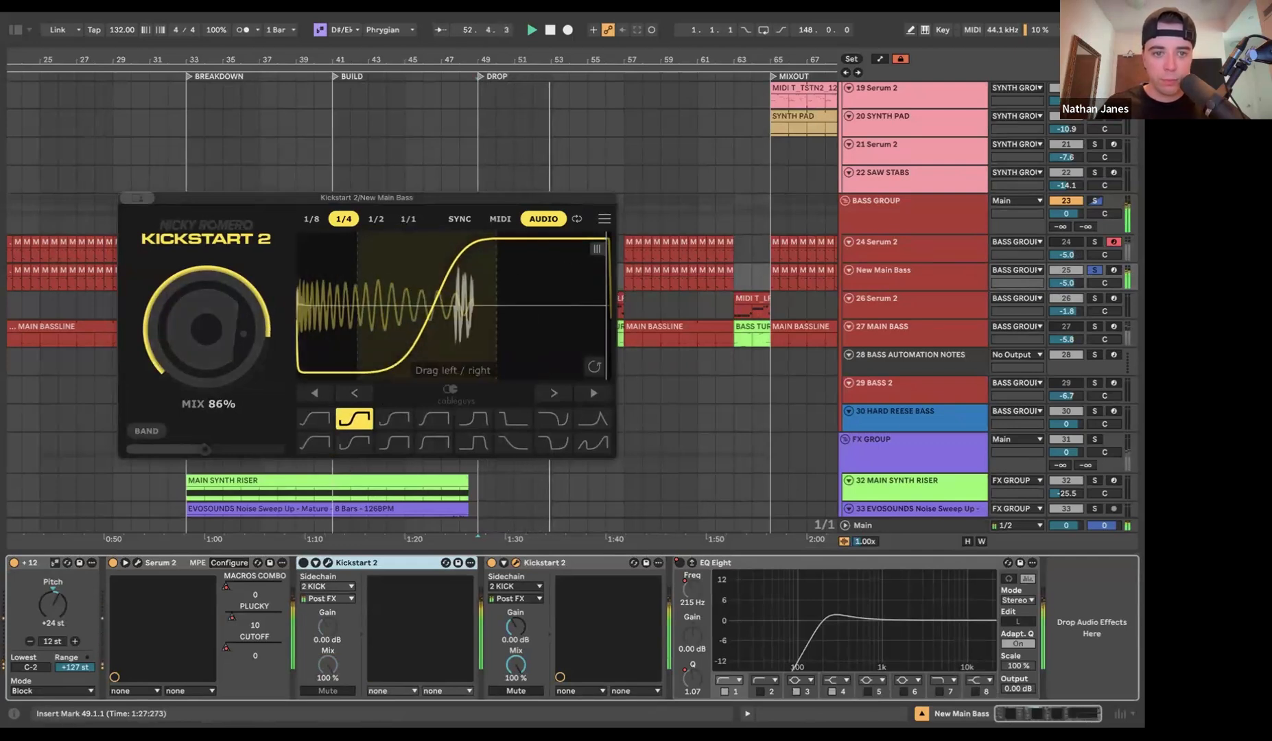
- Restart the drop with New Main Bass unsoloed and examine the kick and bass overlap in VISION 4X
{"action": "key", "text": "space"}
{"action": "key", "text": "space"}
{"action": "left_click", "coordinate": [1095, 270]}
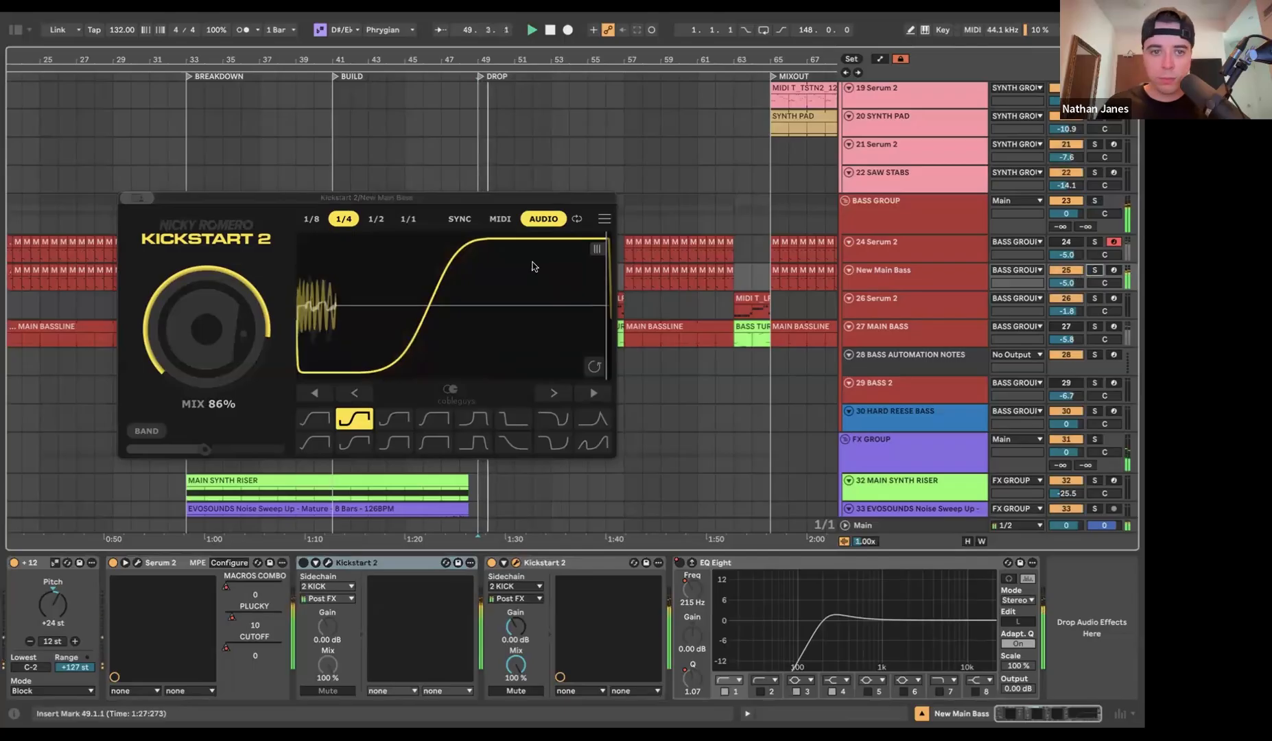
{"action": "key", "text": "super+alt+p"}
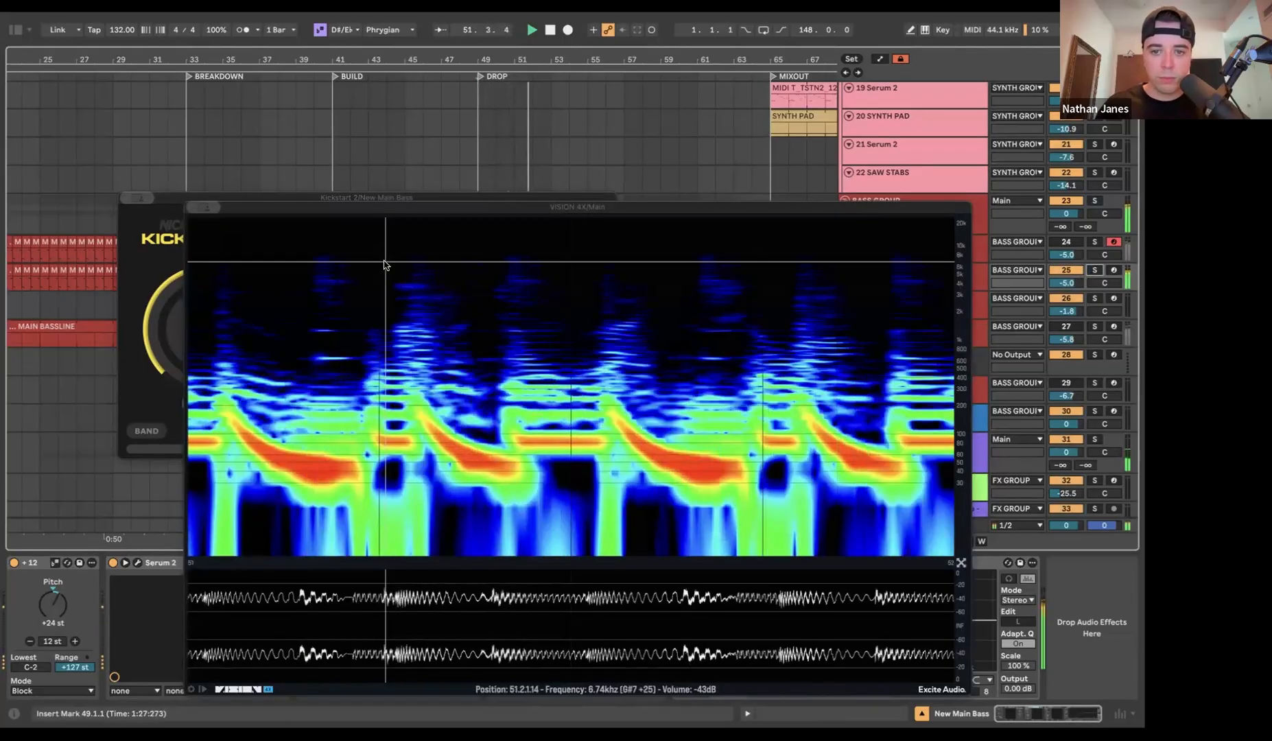
{"action": "key", "text": "super+alt+p"}
- Set the second Kickstart 2's mix to 92% and replay the drop to check the ducking in VISION 4X
{"action": "left_click_drag", "start_coordinate": [247, 368], "coordinate": [247, 356]}
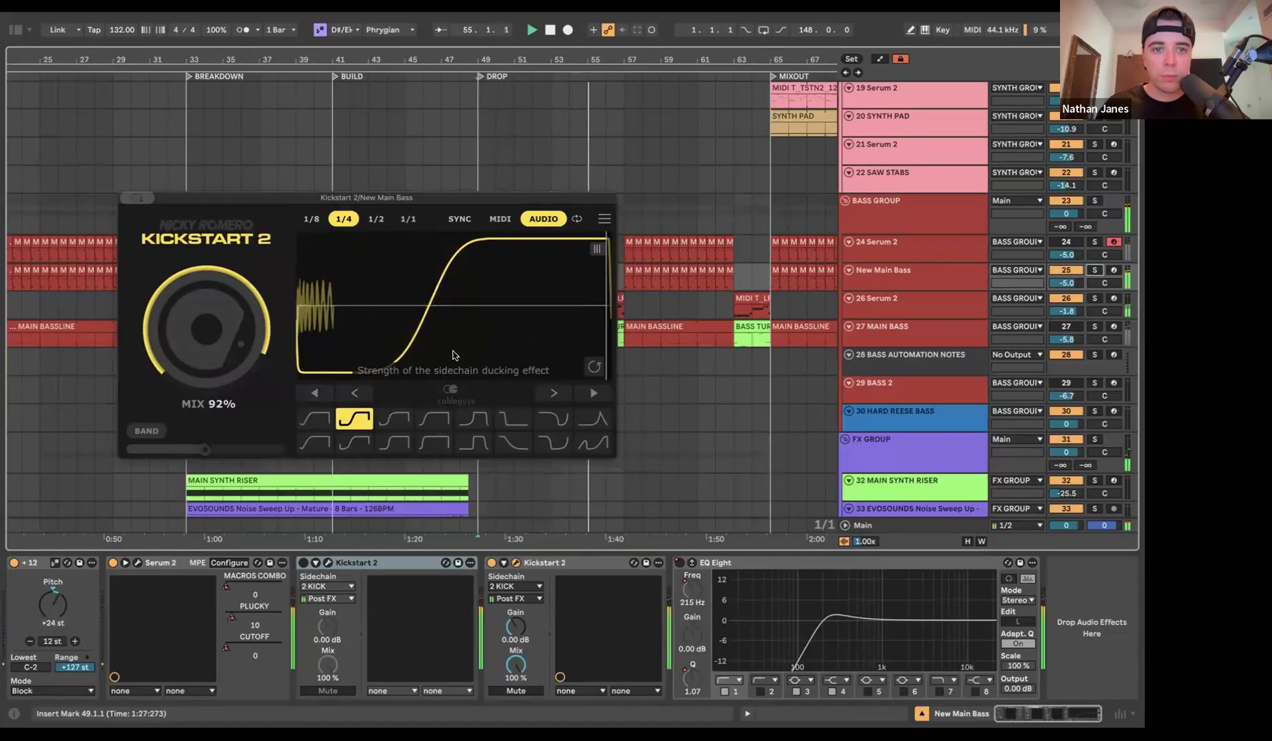
{"action": "key", "text": "space"}
{"action": "key", "text": "space"}
{"action": "key", "text": "super+alt+p"}
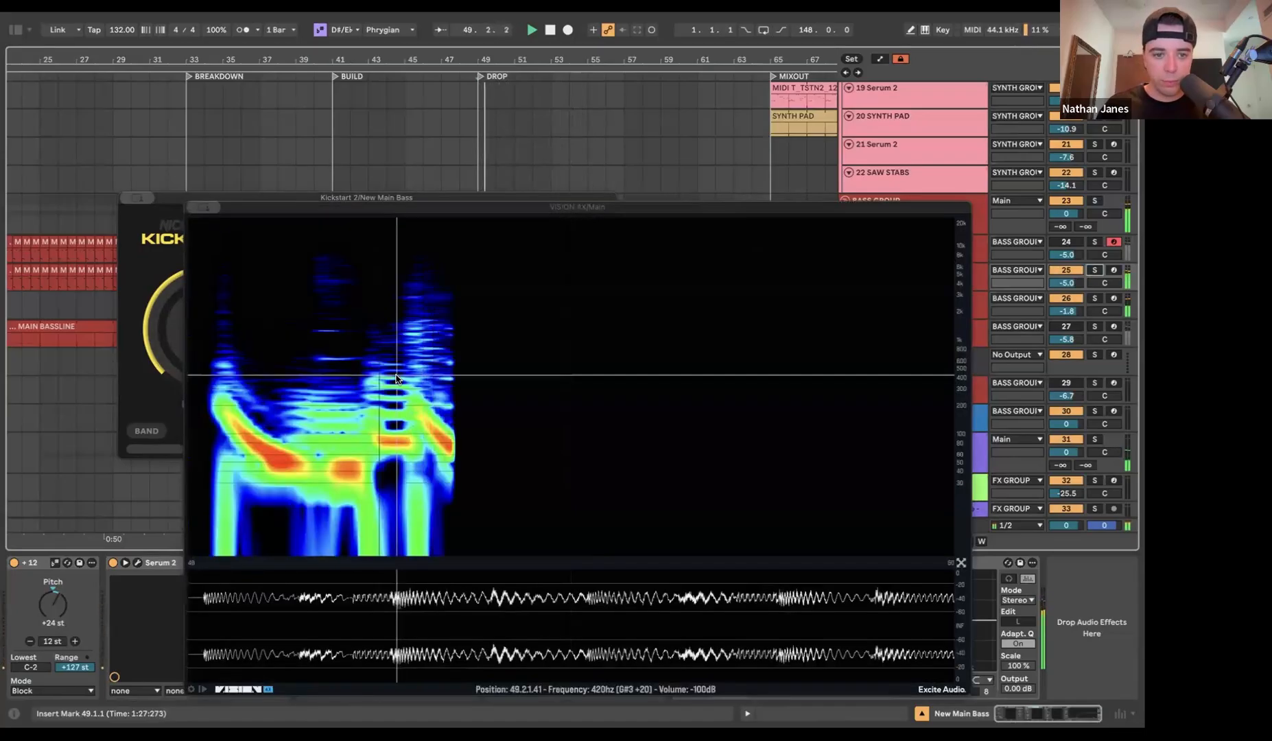
{"action": "key", "text": "super+alt+p"}
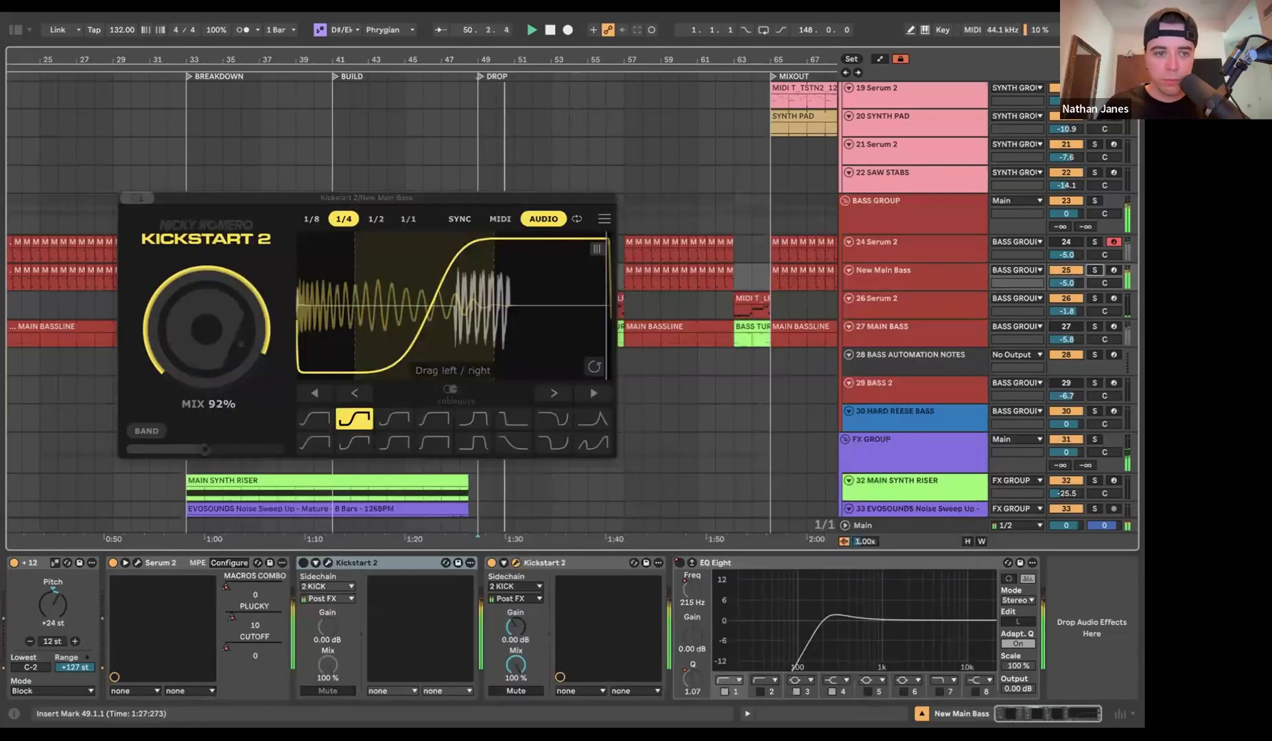
- Delay the Kickstart 2 curve's rise further, check the ducking in VISION 4X, and close Kickstart 2
{"action": "left_click_drag", "start_coordinate": [419, 364], "coordinate": [449, 364]}
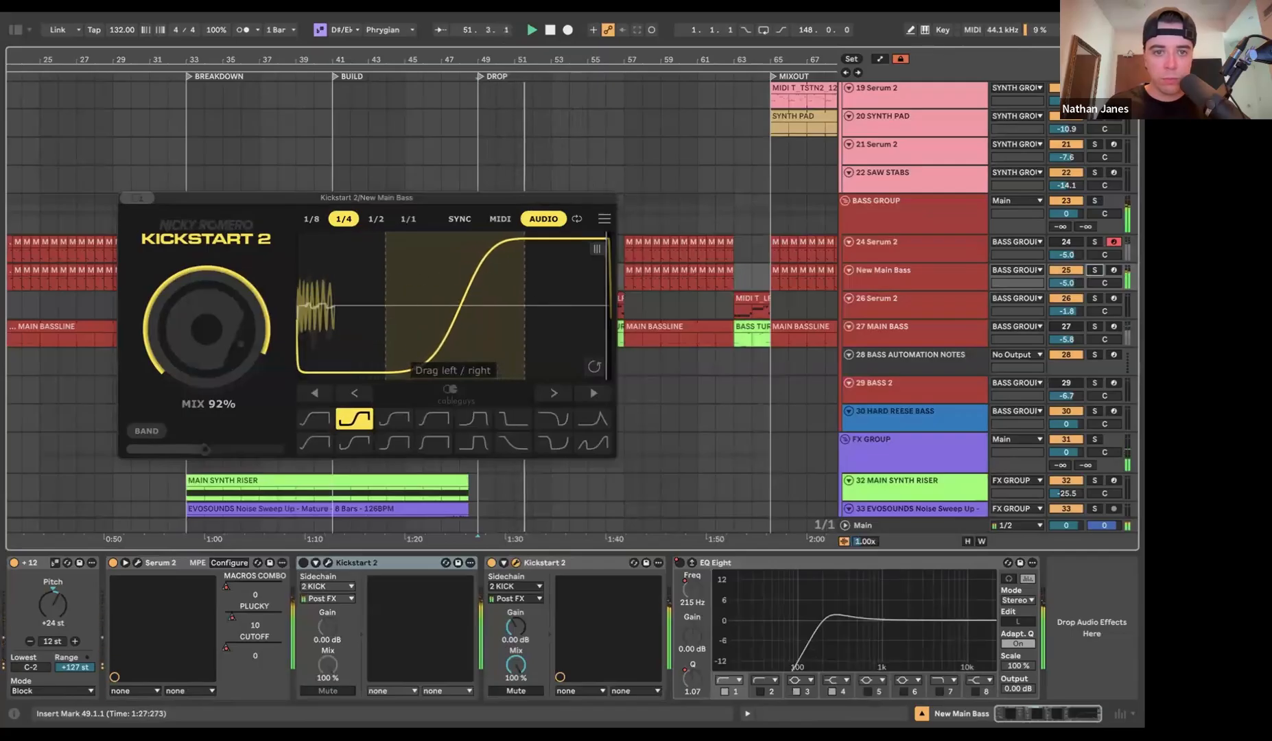
{"action": "key", "text": "super+alt+p"}
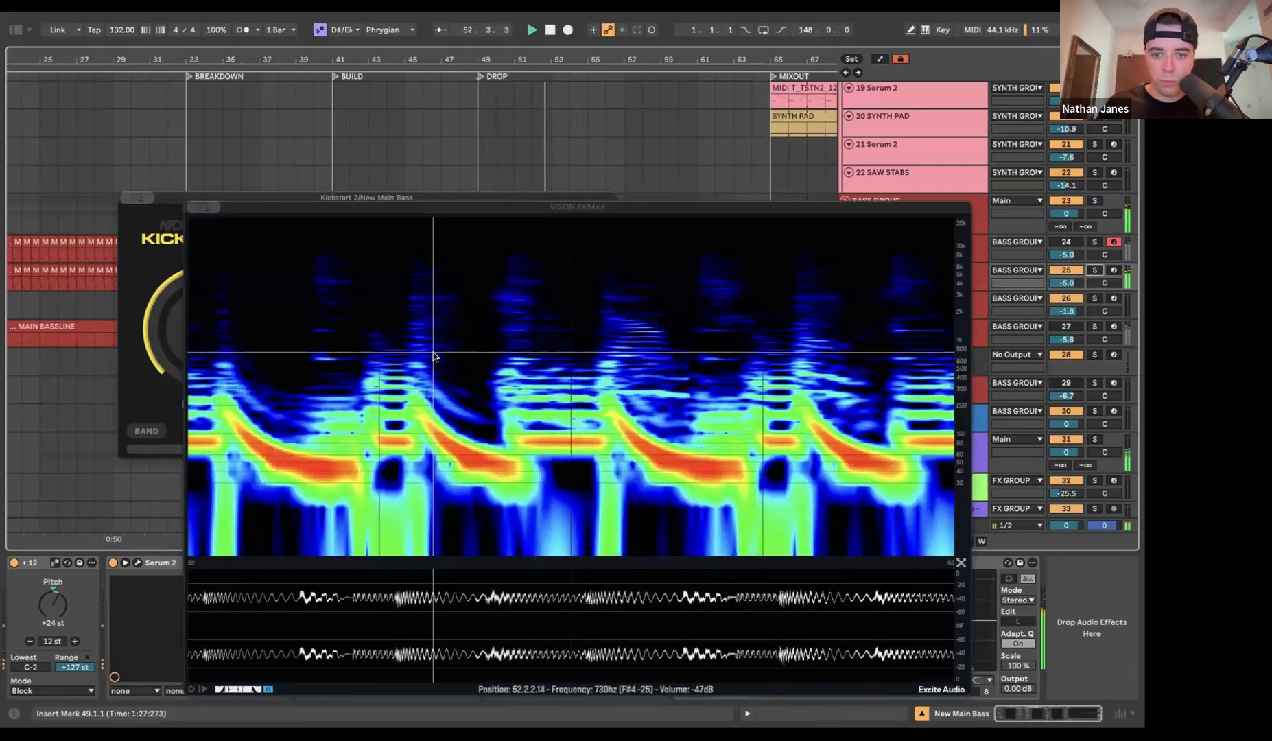
{"action": "key", "text": "super+alt+p"}
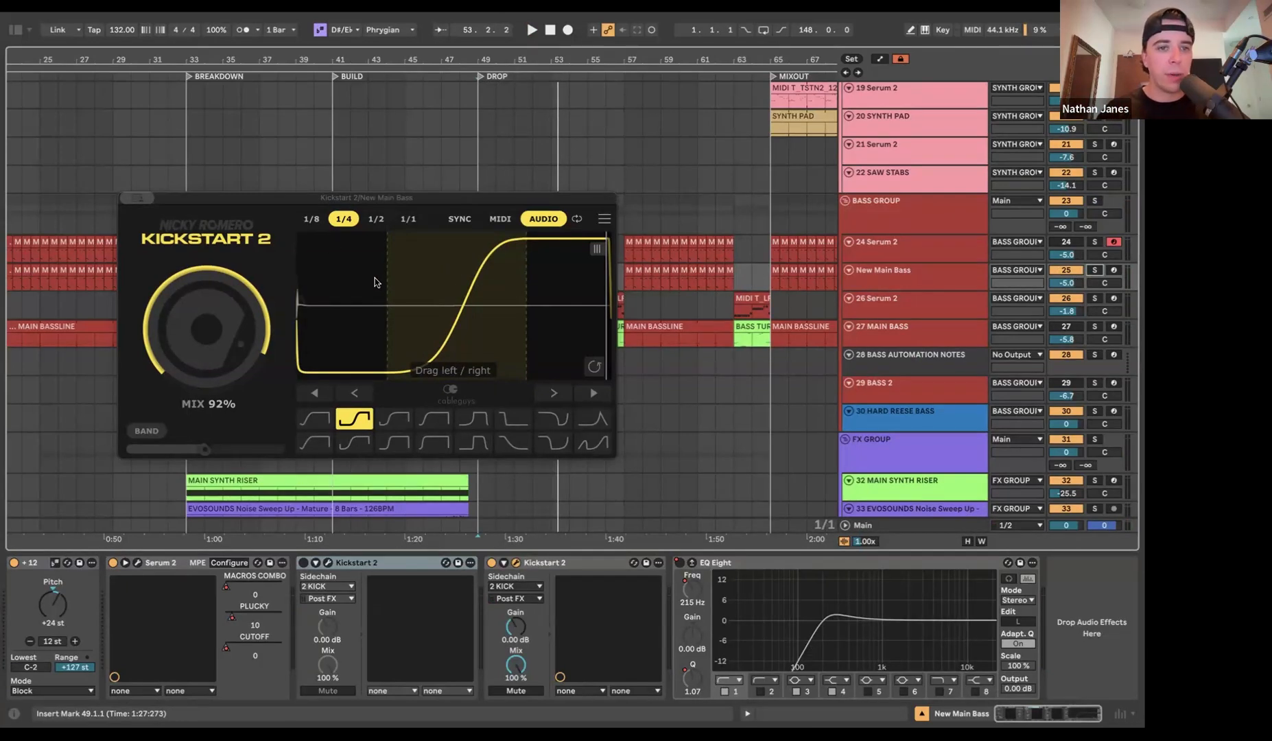
{"action": "left_click", "coordinate": [137, 198]}
- Solo the 2 KICK track and listen to it from the build into the drop
{"action": "scroll", "coordinate": [367, 168], "scroll_direction": "up", "scroll_amount": 10}
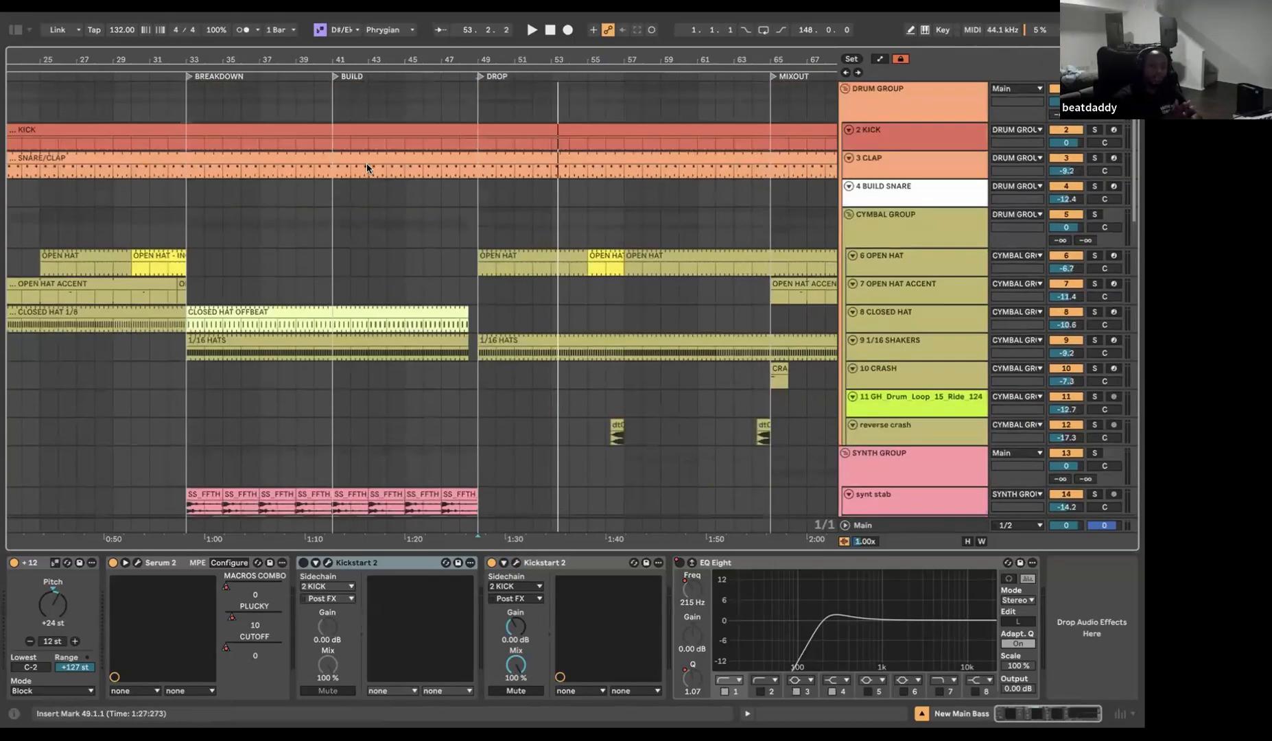
{"action": "left_click", "coordinate": [335, 143]}
{"action": "left_click", "coordinate": [1096, 130]}
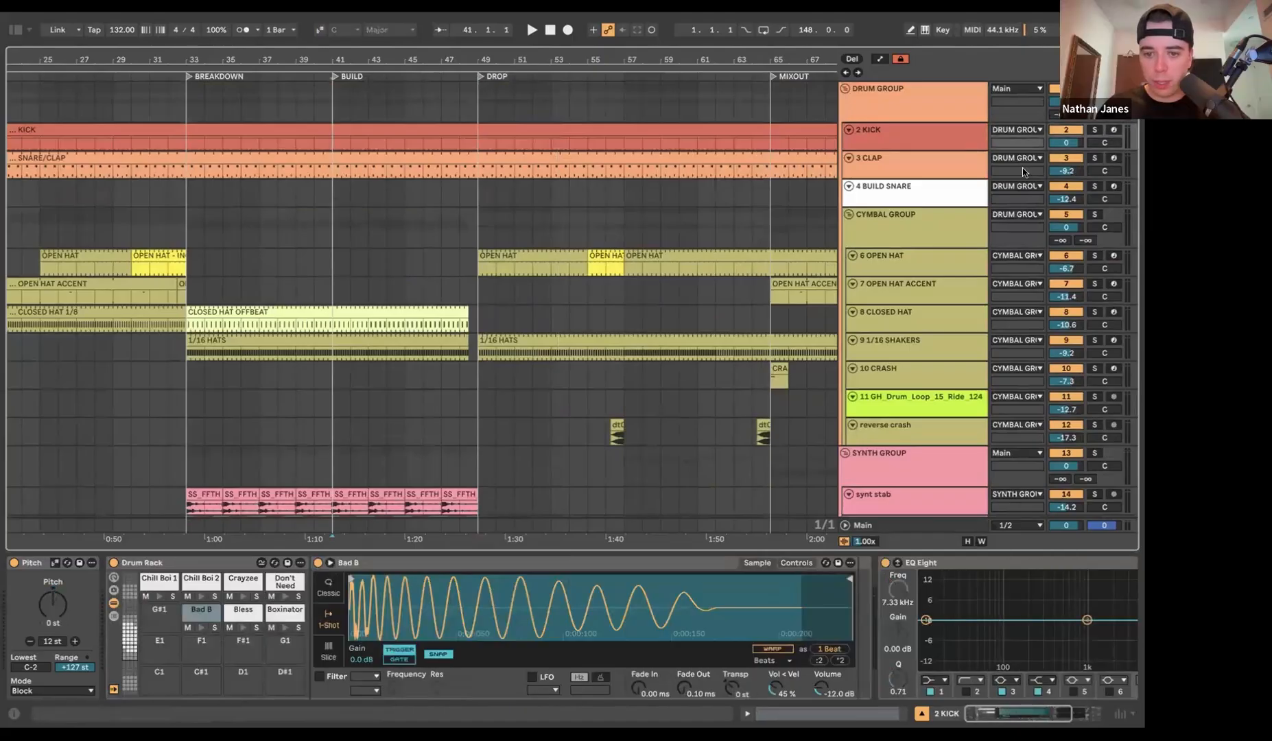
{"action": "key", "text": "space"}
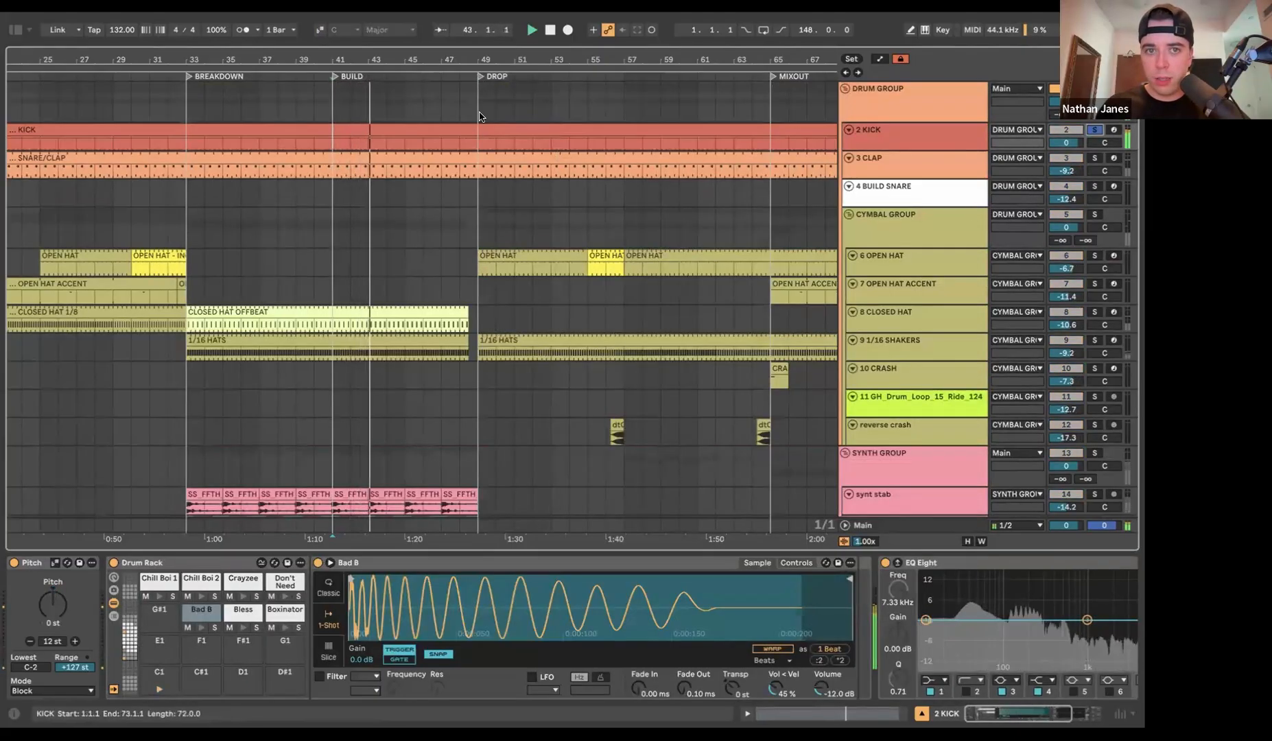
{"action": "left_click", "coordinate": [972, 97]}
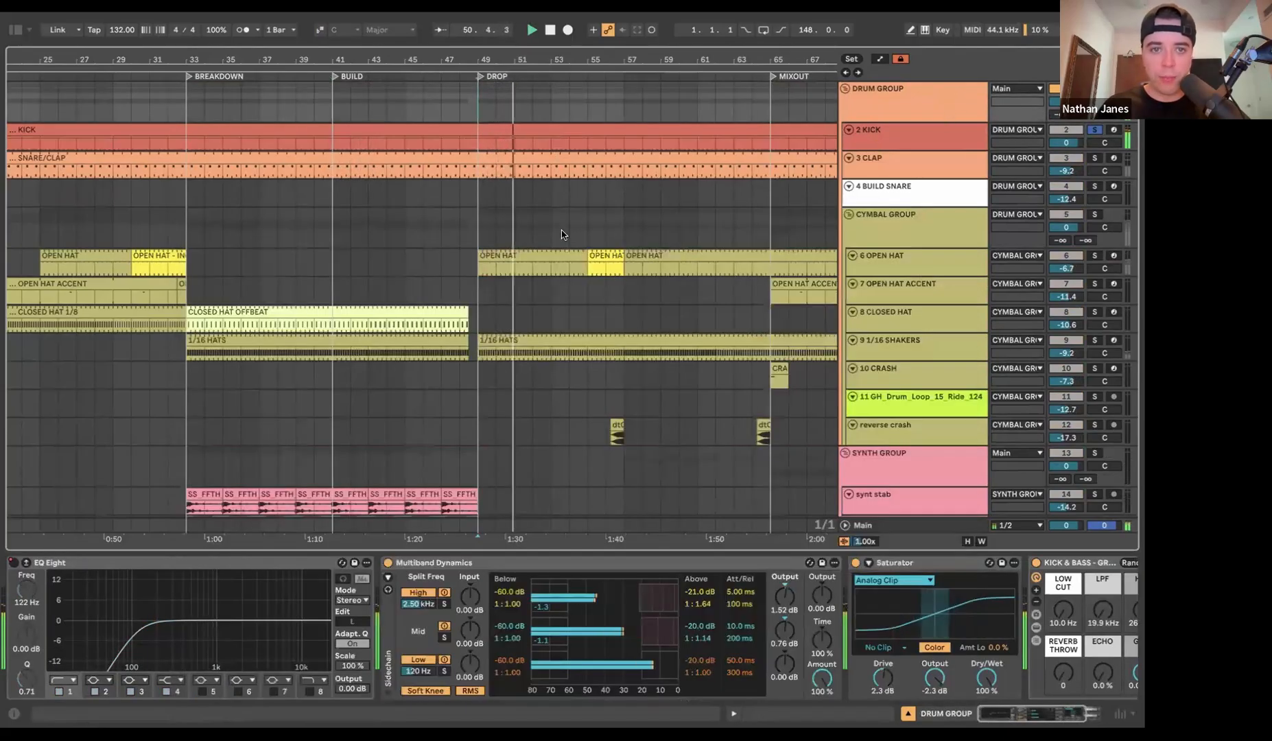
- Return to New Main Bass, play it soloed from the drop, and place its Serum 2 window beside VISION 4X
{"action": "scroll", "coordinate": [502, 235], "scroll_direction": "right", "scroll_amount": 5}
{"action": "scroll", "coordinate": [500, 234], "scroll_direction": "down", "scroll_amount": 5}
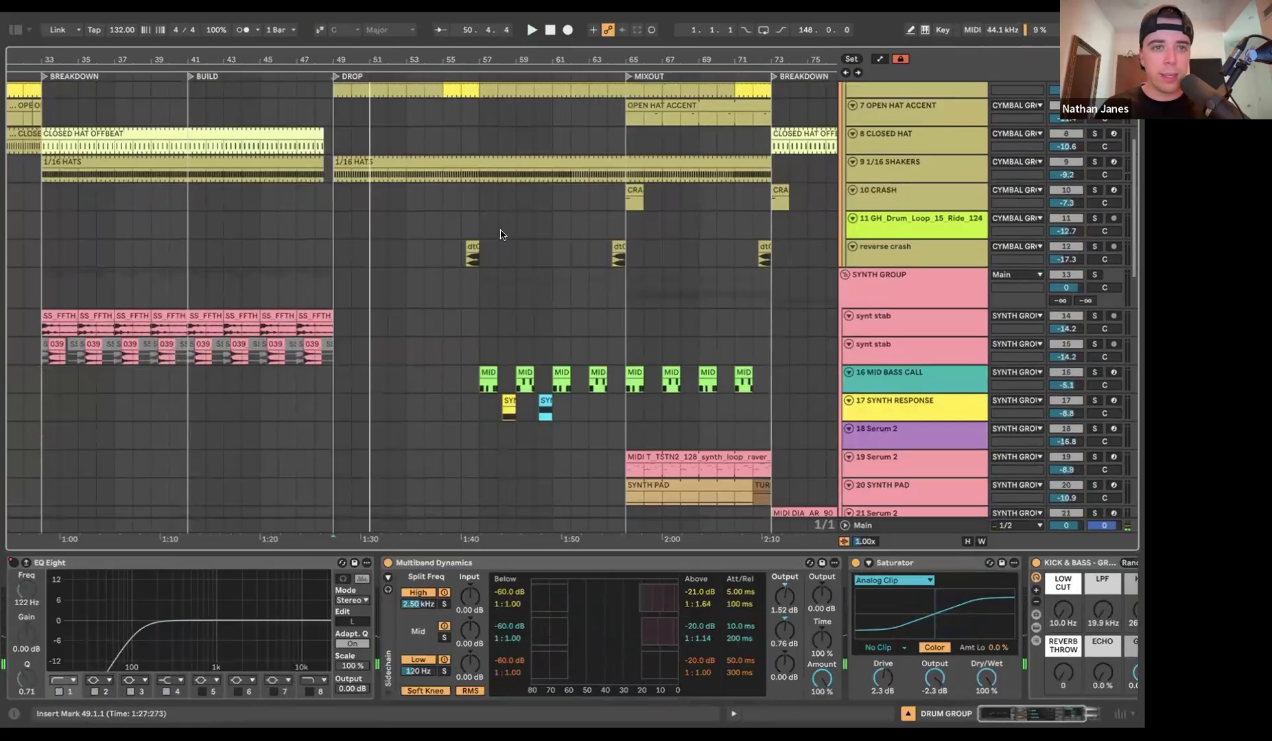
{"action": "scroll", "coordinate": [501, 235], "scroll_direction": "down", "scroll_amount": 10}
{"action": "key", "text": "space"}
{"action": "left_click", "coordinate": [954, 209]}
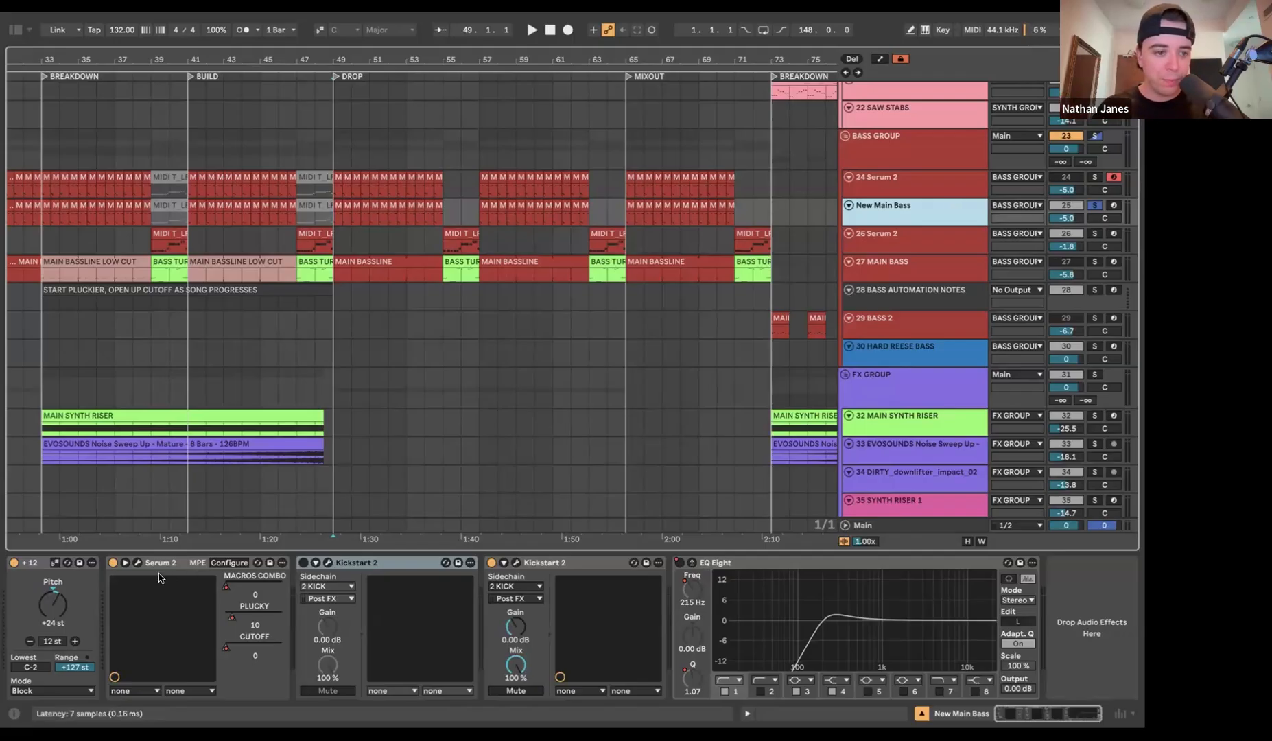
{"action": "key", "text": "space"}
{"action": "left_click", "coordinate": [137, 562]}
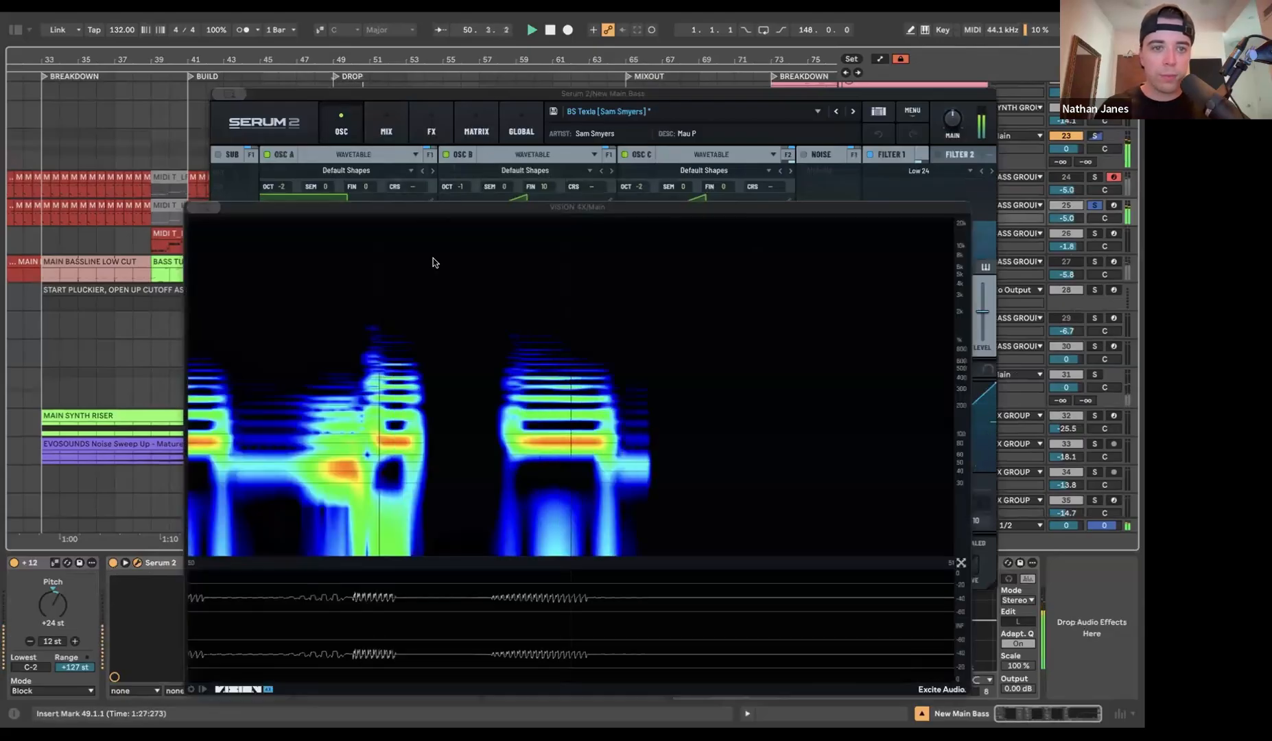
{"action": "left_click_drag", "start_coordinate": [440, 207], "coordinate": [736, 320]}
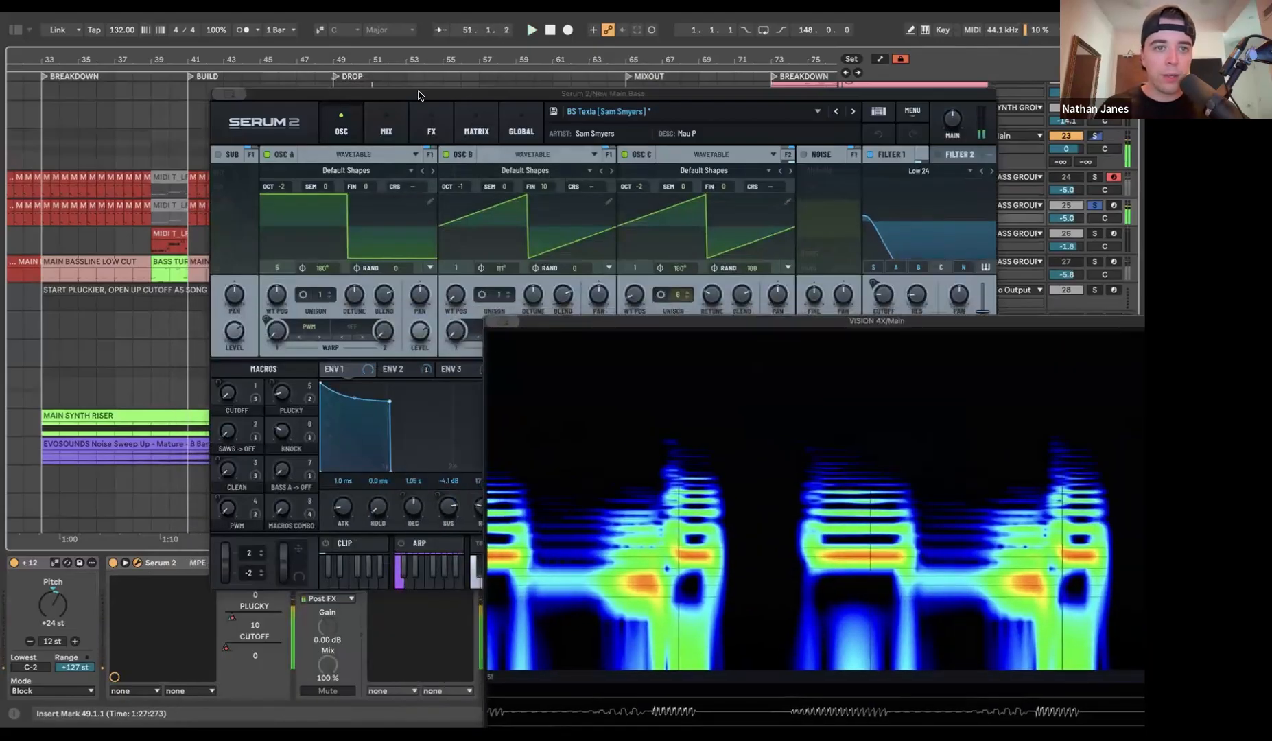
{"action": "left_click_drag", "start_coordinate": [309, 96], "coordinate": [144, 39]}
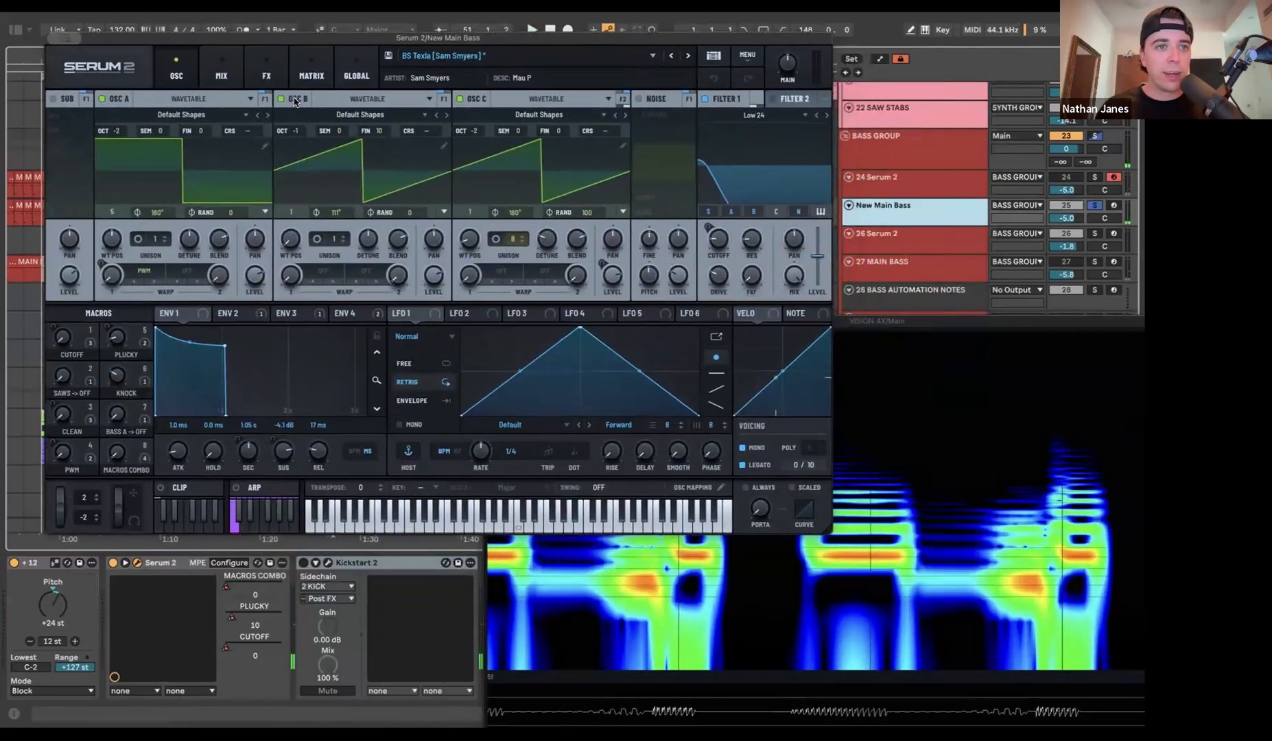
- Audition Serum 2's oscillators A, B and C separately against VISION 4X, re-enable all three, and close Serum 2
{"action": "left_click", "coordinate": [282, 100]}
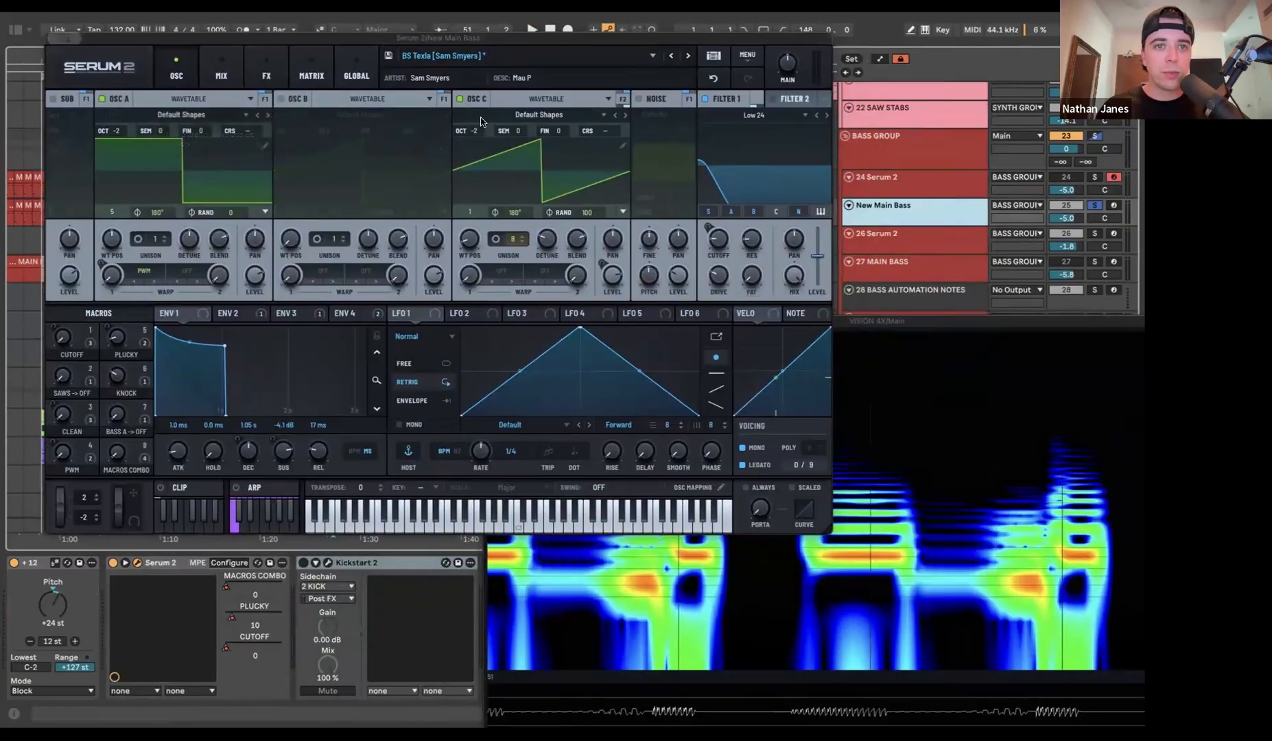
{"action": "left_click", "coordinate": [460, 99]}
{"action": "left_click", "coordinate": [688, 473]}
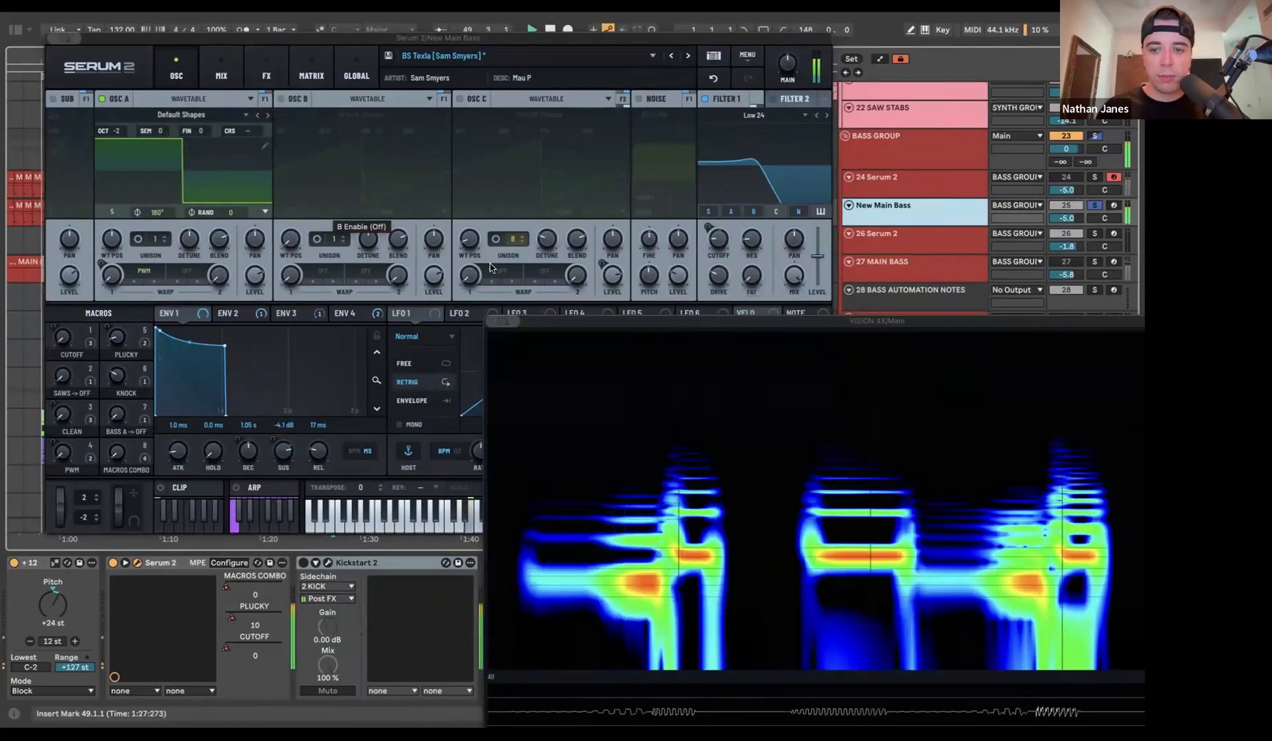
{"action": "left_click", "coordinate": [281, 98]}
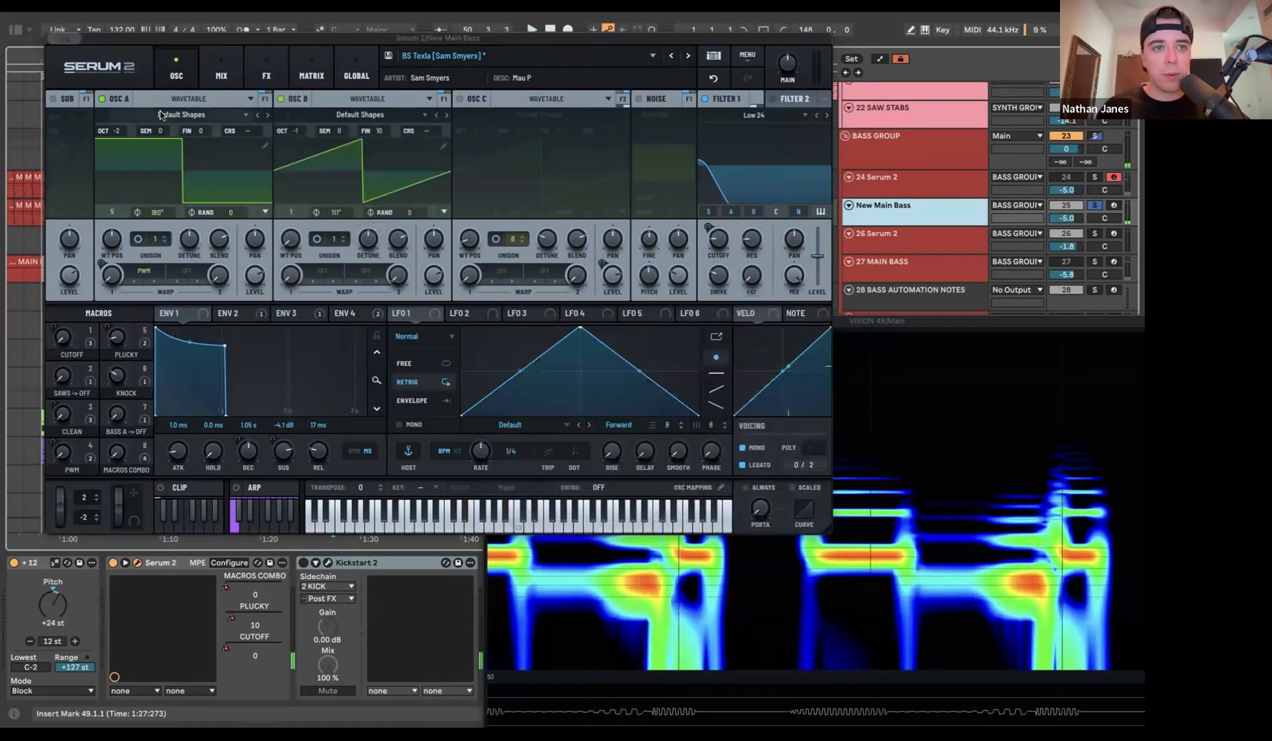
{"action": "left_click", "coordinate": [103, 99]}
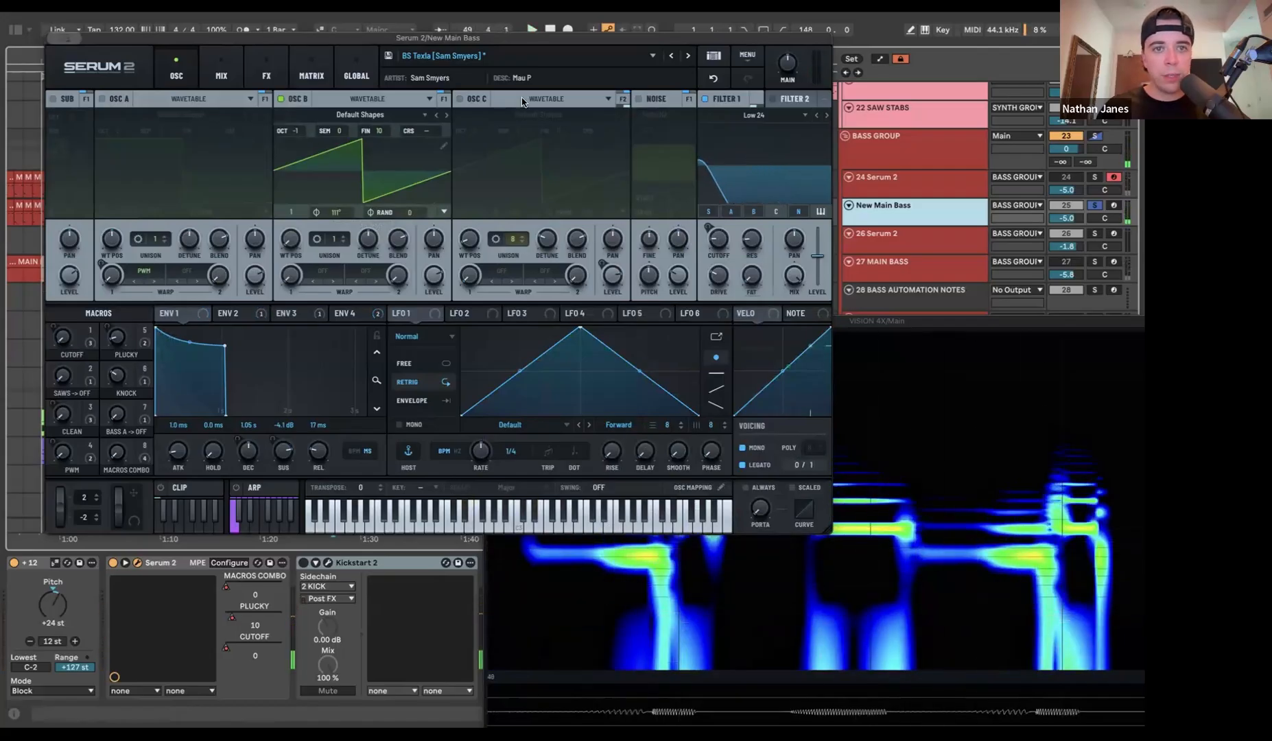
{"action": "left_click", "coordinate": [281, 100]}
{"action": "left_click", "coordinate": [461, 99]}
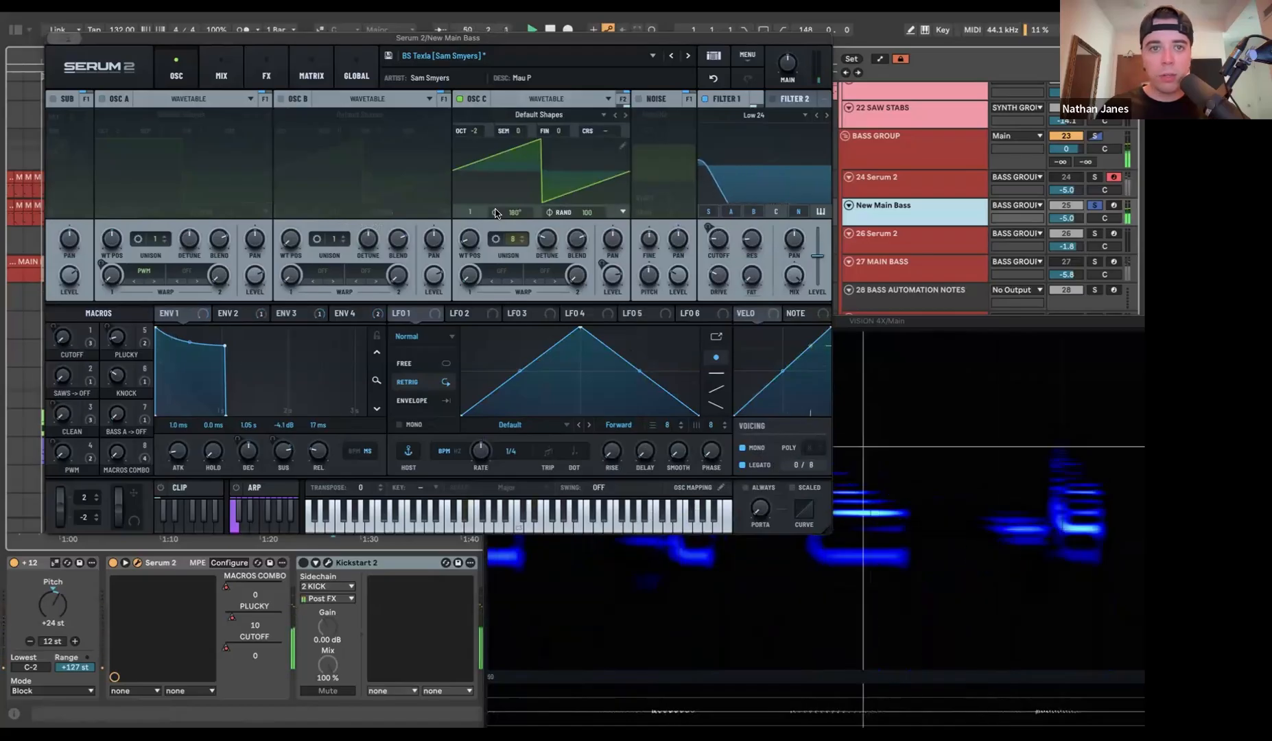
{"action": "left_click", "coordinate": [282, 100]}
{"action": "left_click", "coordinate": [102, 99]}
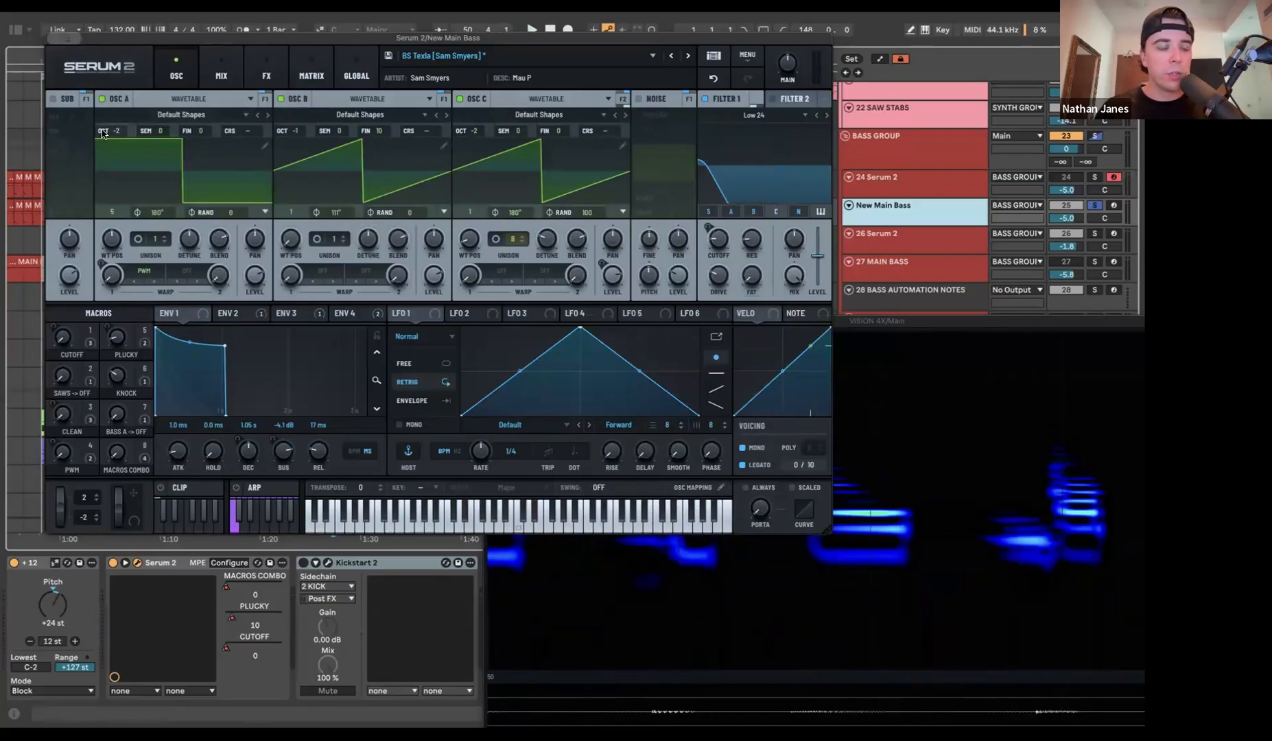
{"action": "left_click", "coordinate": [54, 38]}
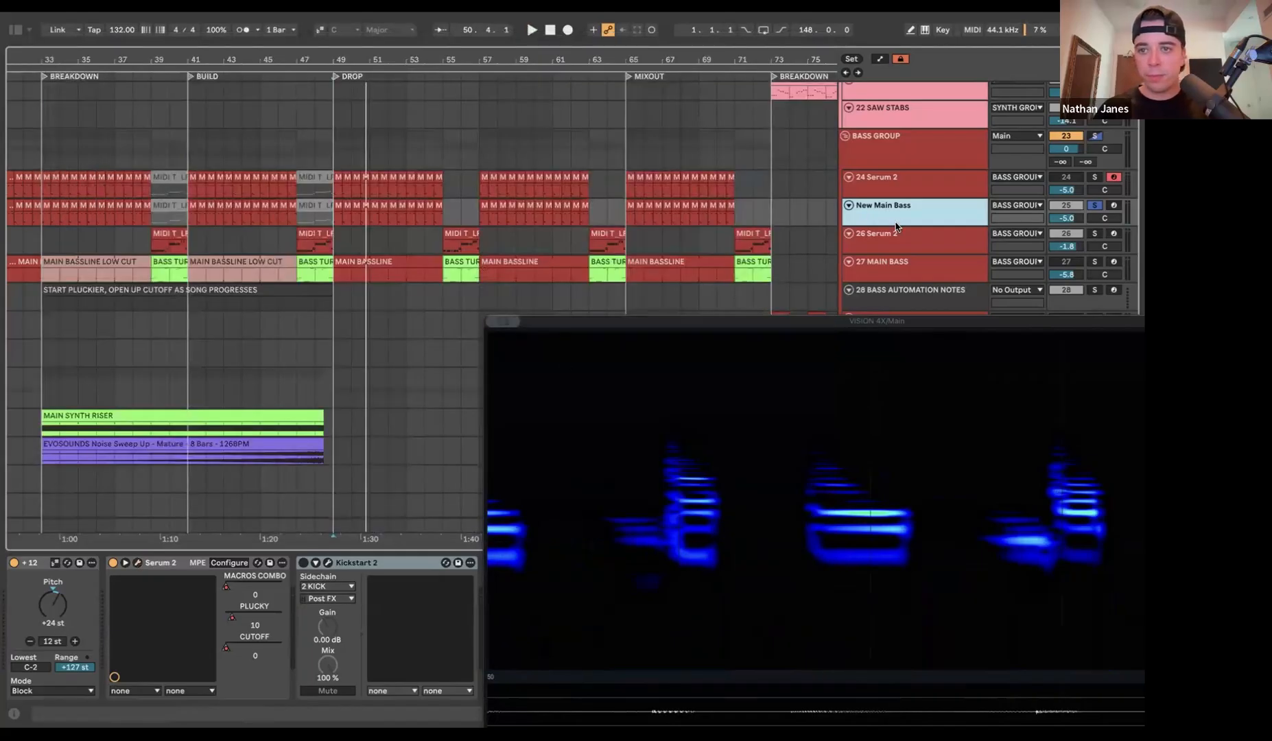
- Duplicate the New Main Bass track and rename the pair New Main Bass Top and New Main Bass Sub
{"action": "key", "text": "super+d"}
{"action": "left_click", "coordinate": [921, 210]}
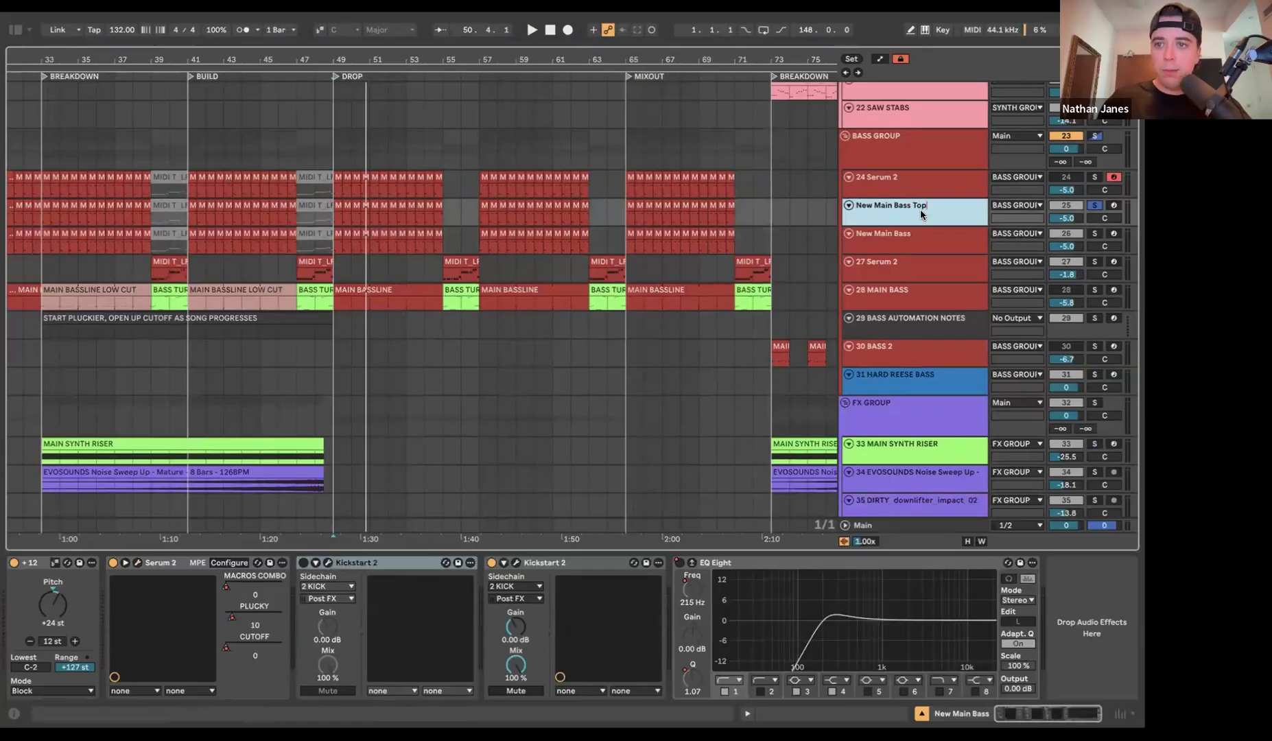
{"action": "left_click", "coordinate": [921, 236]}
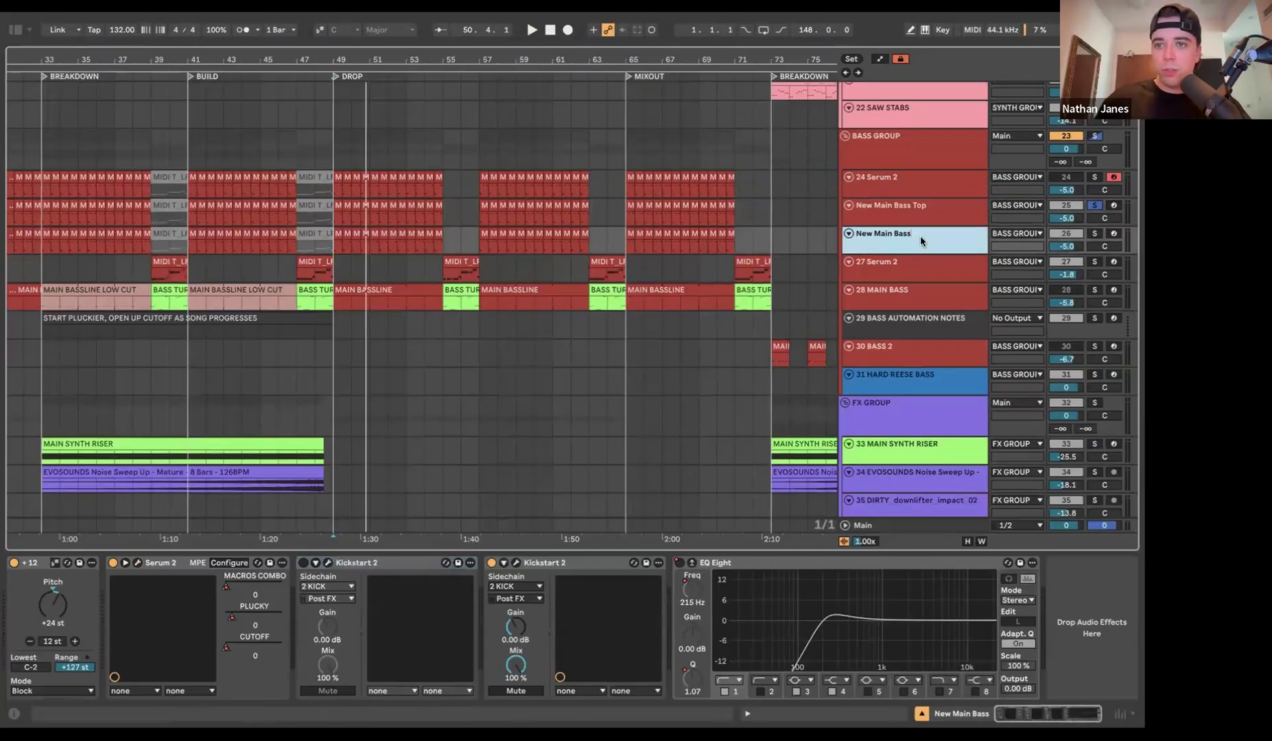
{"action": "type", "text": "Sub"}
{"action": "key", "text": "Up"}
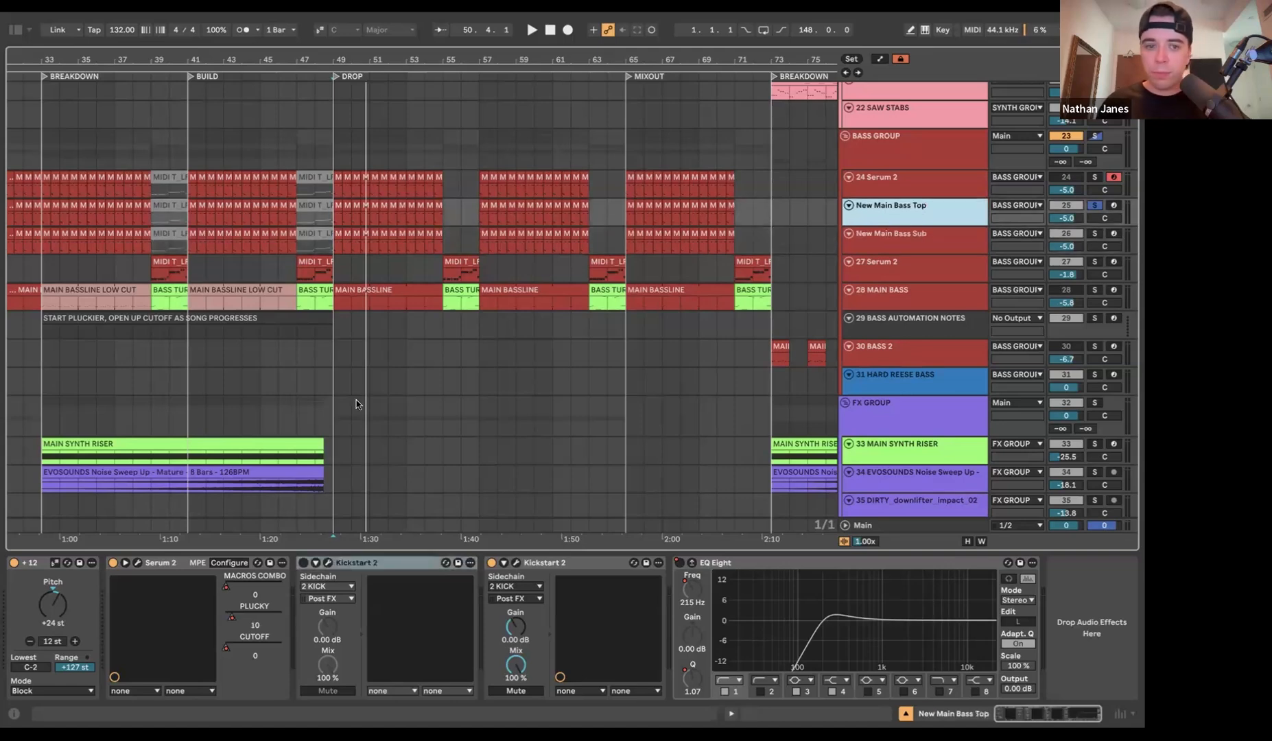
- Open Serum 2 on New Main Bass Top during playback and bring up VISION 4X alongside it
{"action": "left_click", "coordinate": [139, 563]}
{"action": "key", "text": "space"}
{"action": "left_click_drag", "start_coordinate": [447, 35], "coordinate": [500, 67]}
{"action": "key", "text": "super+alt+p"}
{"action": "left_click_drag", "start_coordinate": [480, 239], "coordinate": [368, 197]}
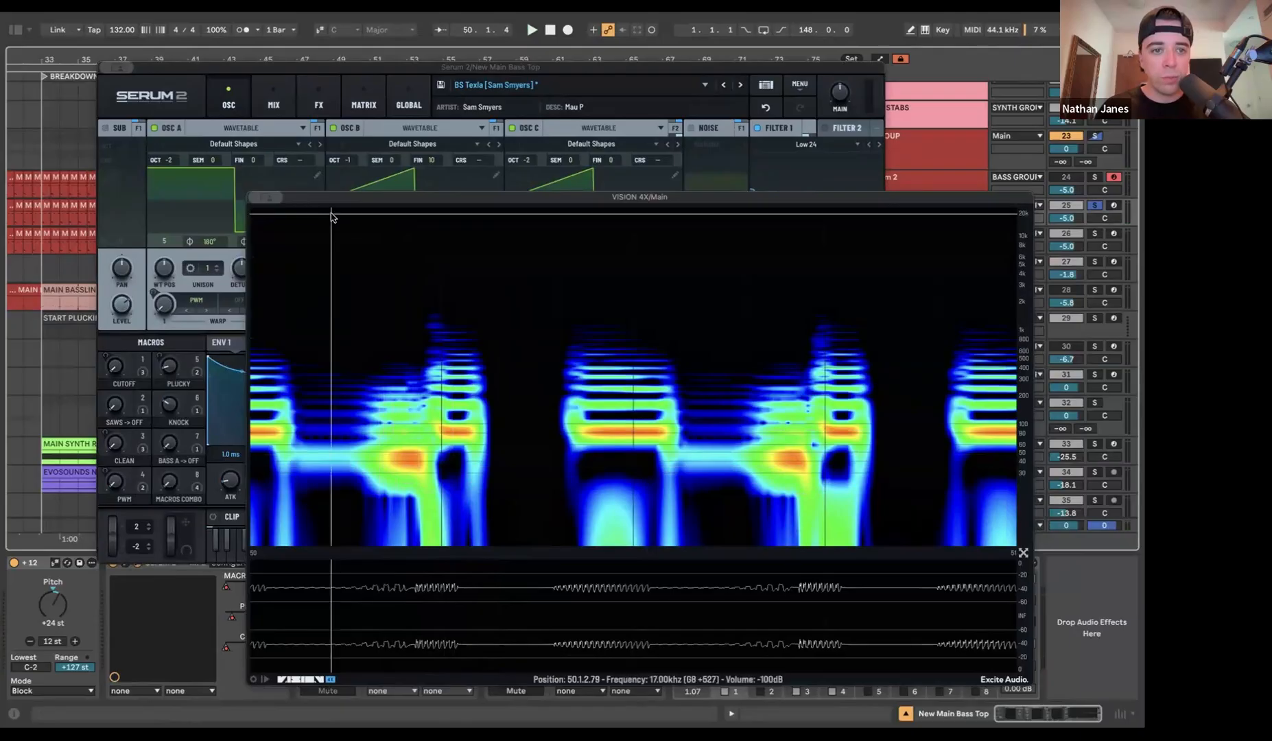
- Remove bin 1, the fundamental, from oscillator A's wavetable on New Main Bass Top and check playback against VISION 4X
{"action": "left_click_drag", "start_coordinate": [336, 197], "coordinate": [447, 194]}
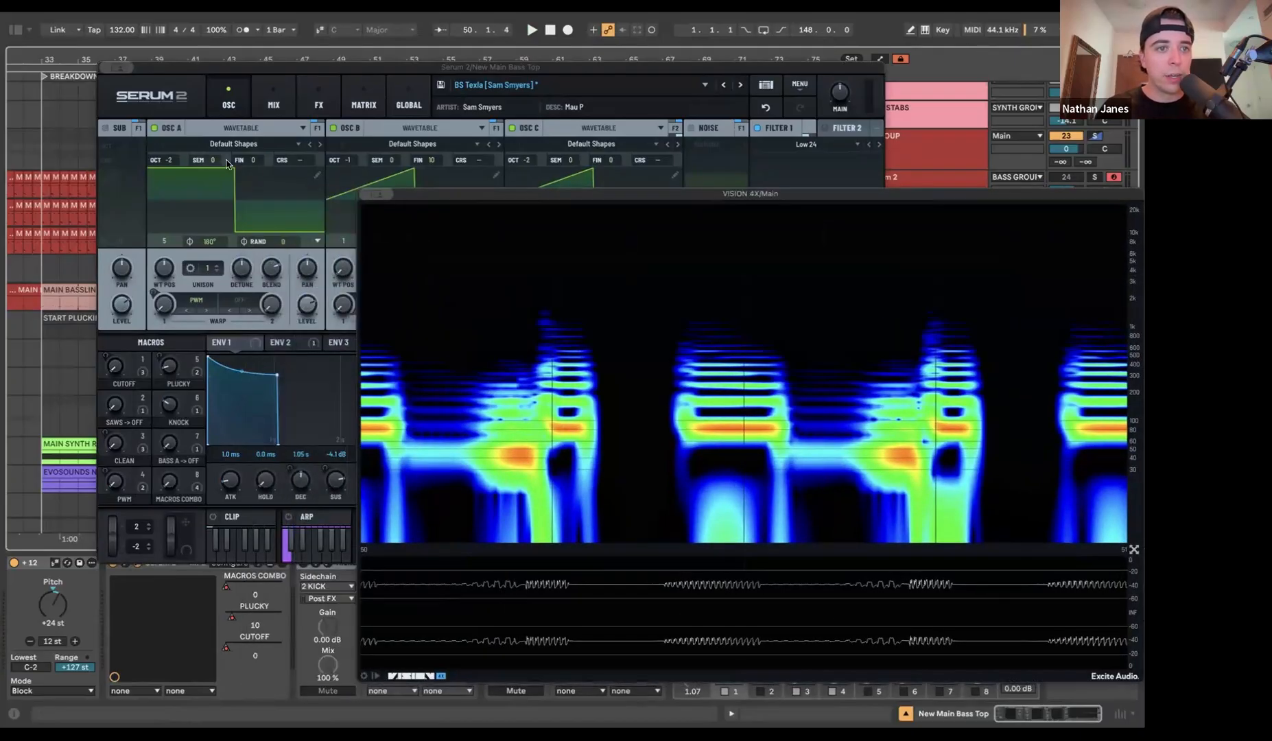
{"action": "left_click", "coordinate": [317, 176]}
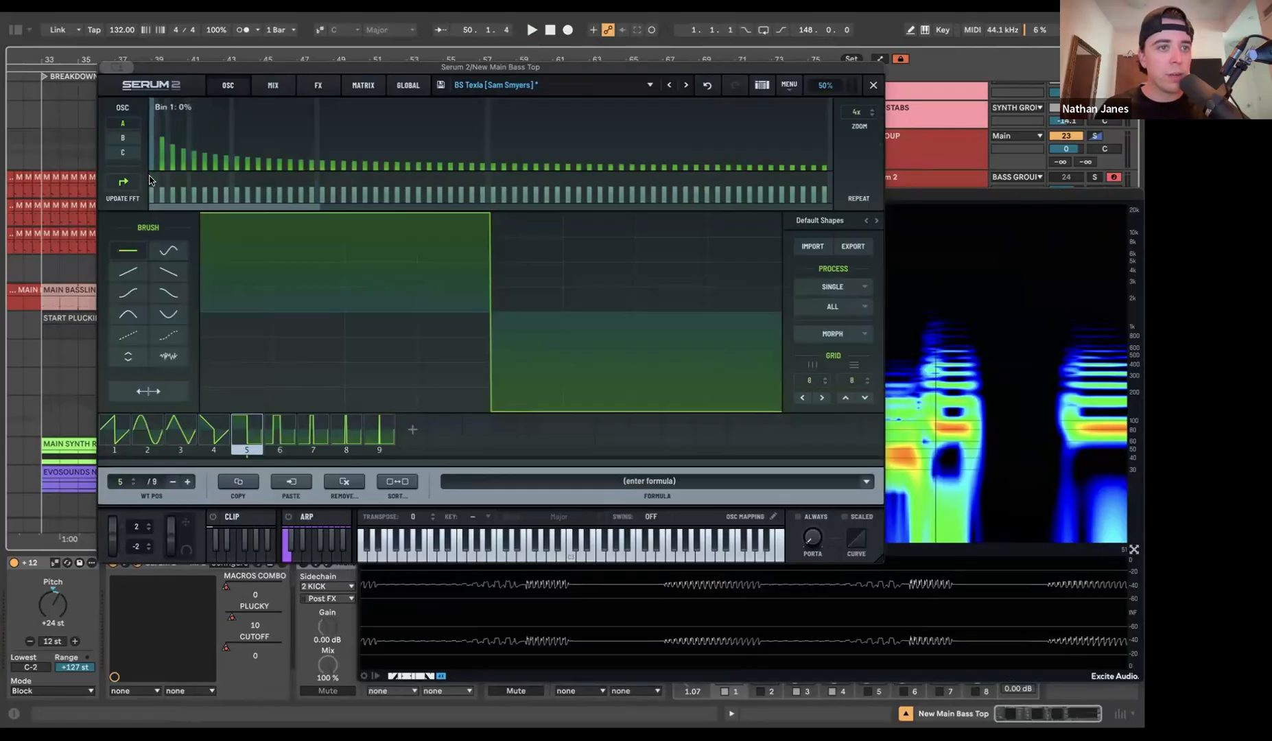
{"action": "left_click_drag", "start_coordinate": [150, 180], "coordinate": [150, 178]}
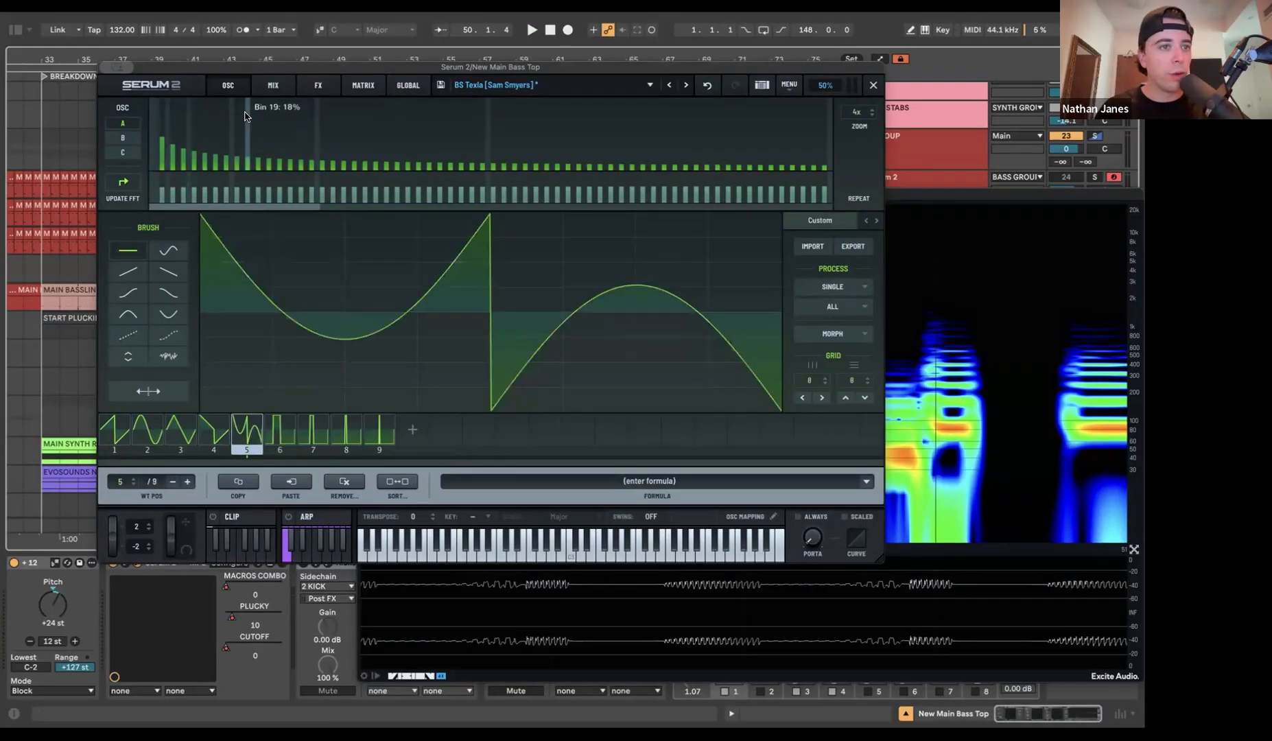
{"action": "key", "text": "space"}
{"action": "left_click", "coordinate": [913, 256]}
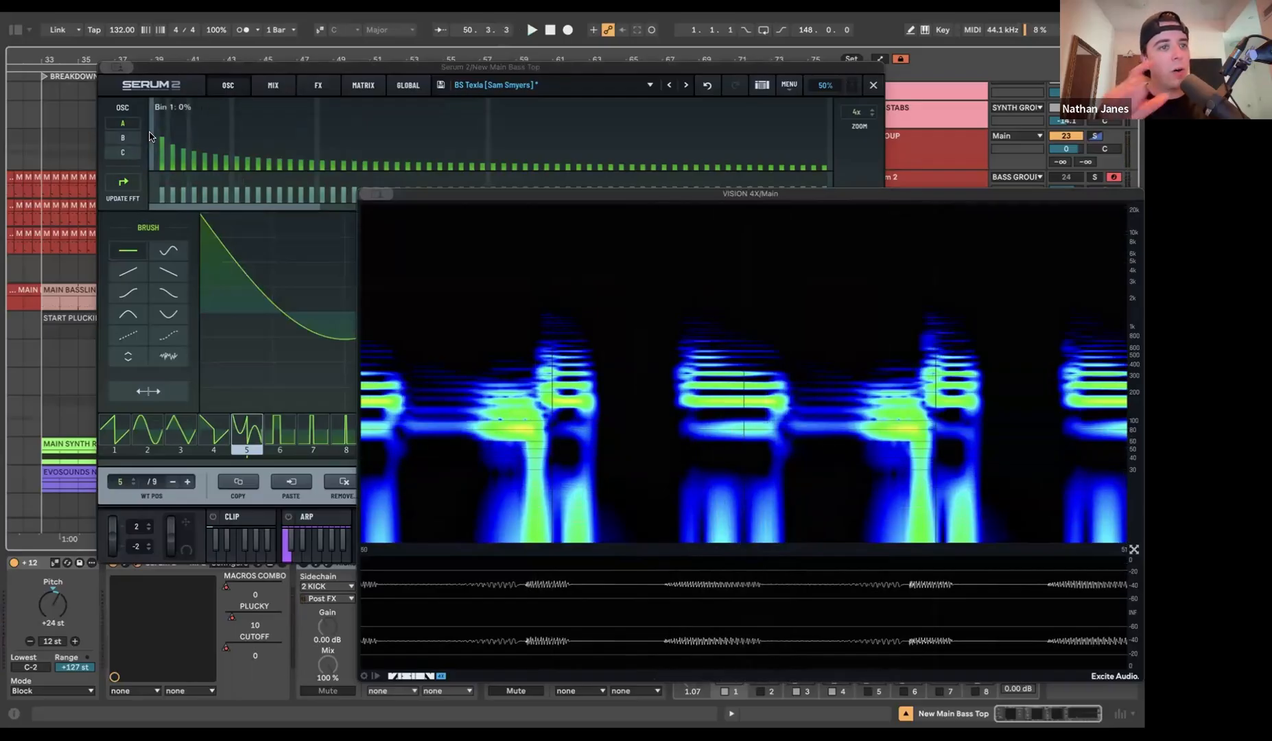
{"action": "left_click", "coordinate": [228, 85]}
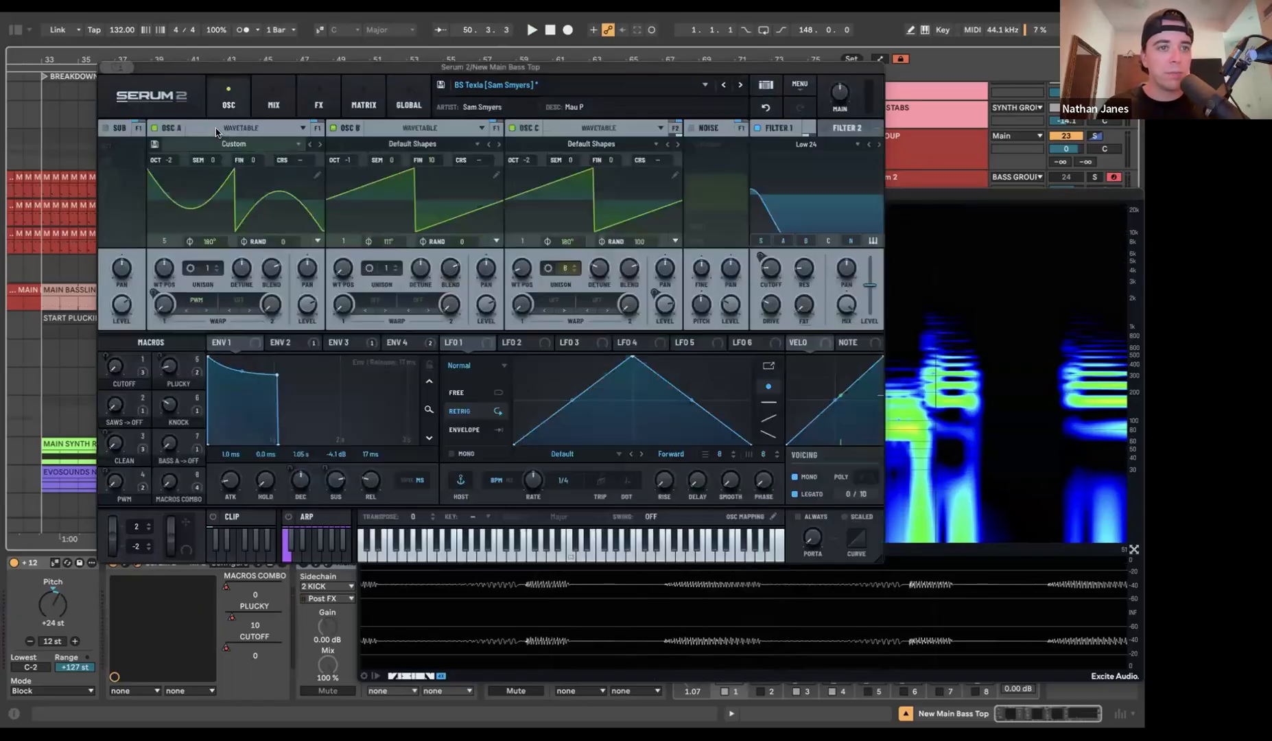
{"action": "left_click", "coordinate": [964, 193]}
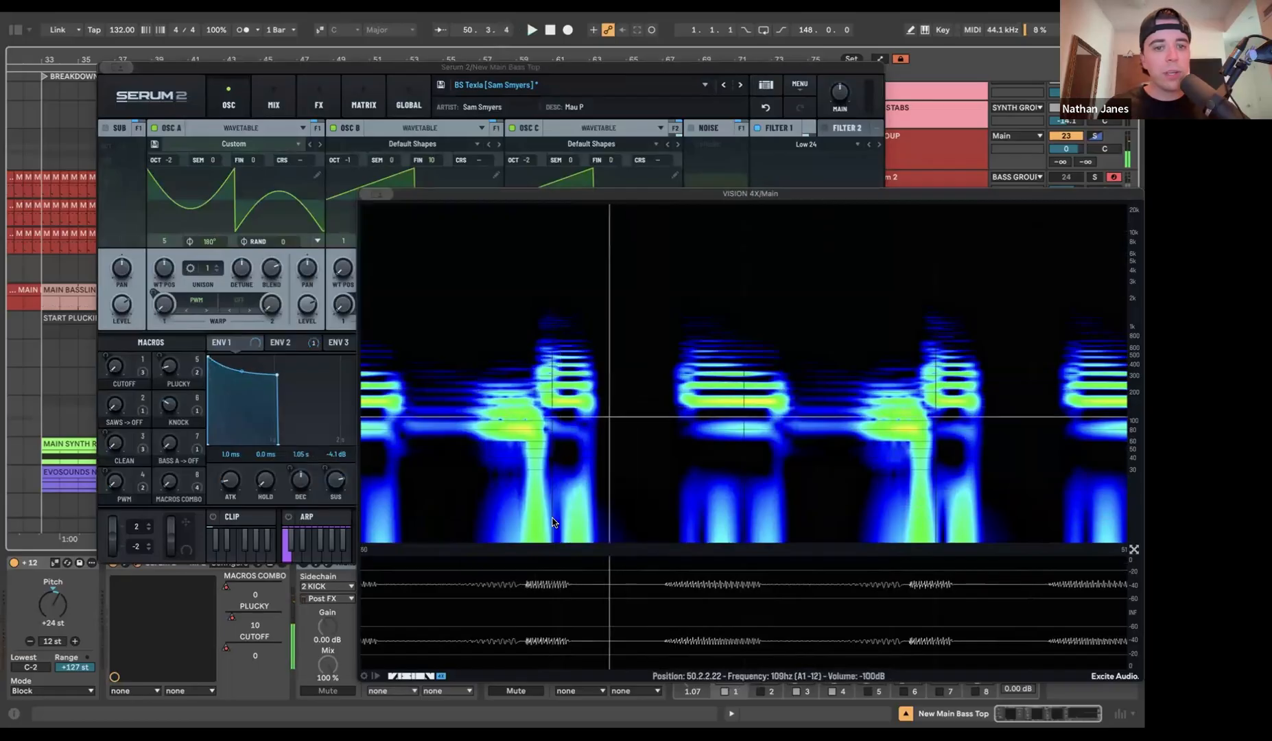
- Raise bin 1 of oscillator A's wavetable during playback, undo to the Default Shapes square wave, and compare both in VISION 4X
{"action": "left_click", "coordinate": [317, 175]}
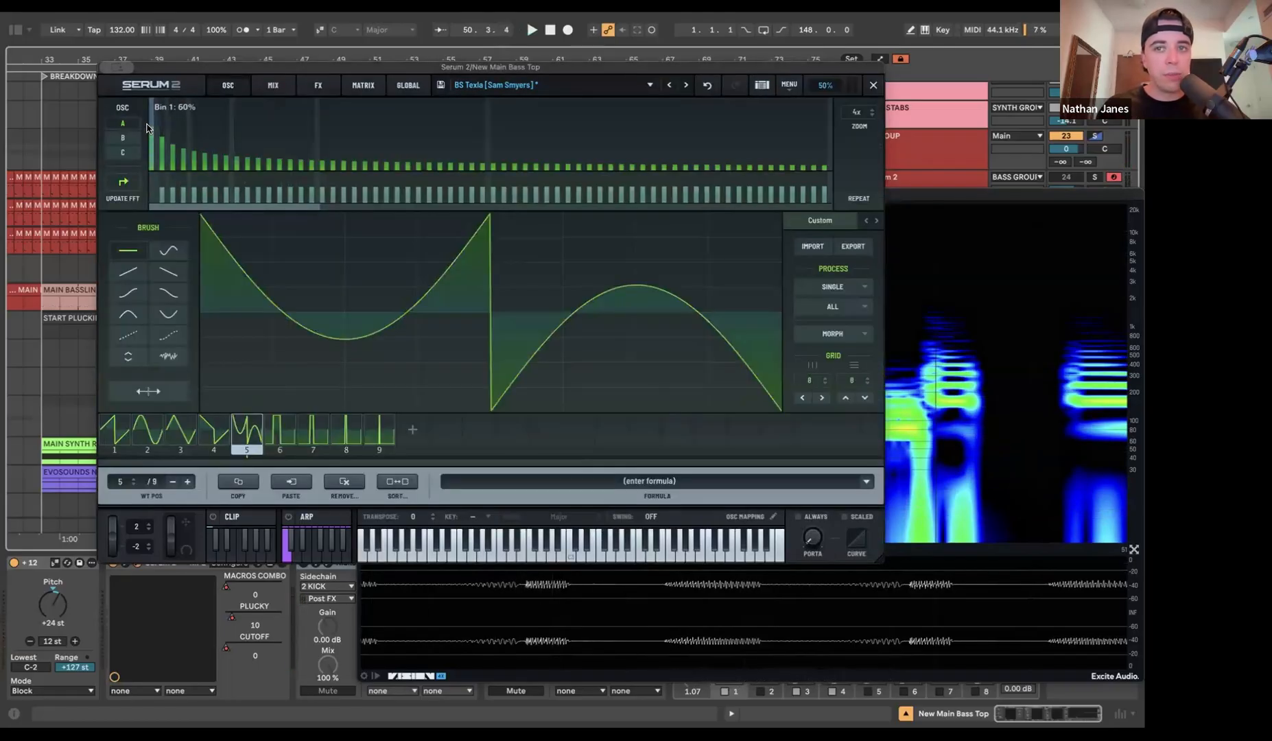
{"action": "key", "text": "space"}
{"action": "left_click", "coordinate": [995, 406]}
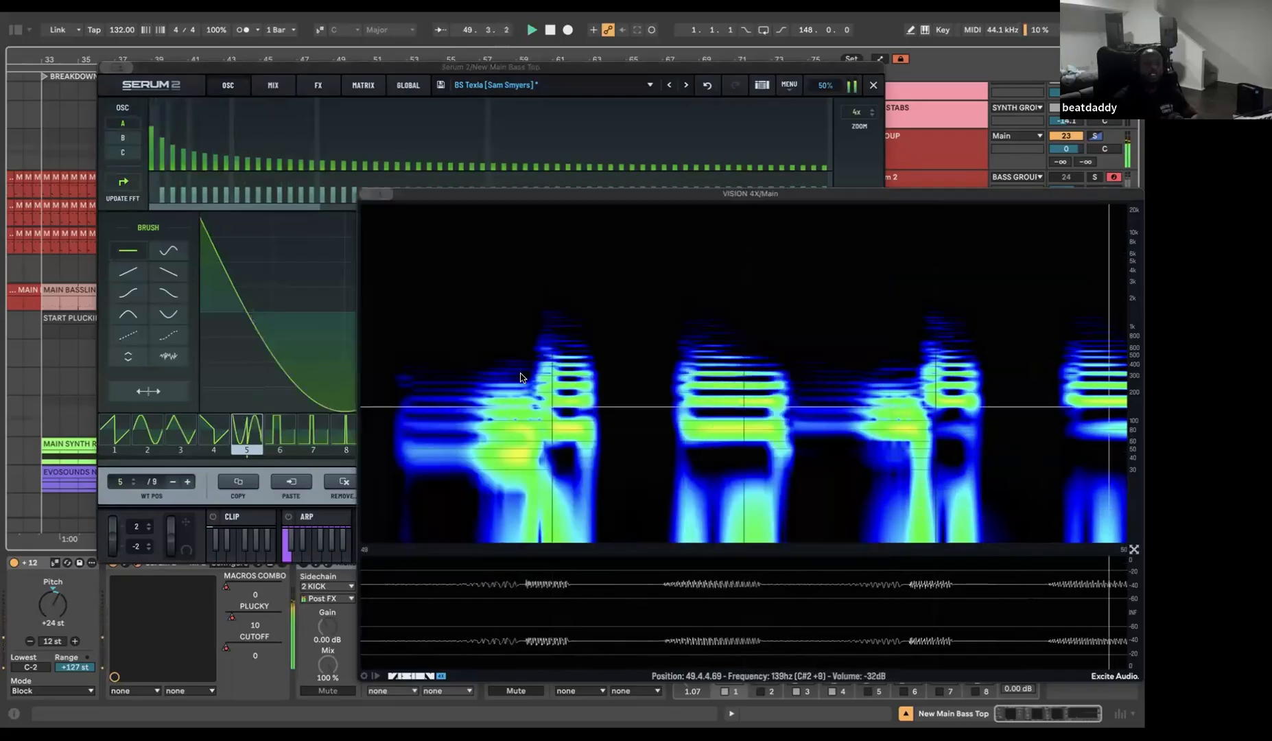
{"action": "left_click", "coordinate": [708, 86]}
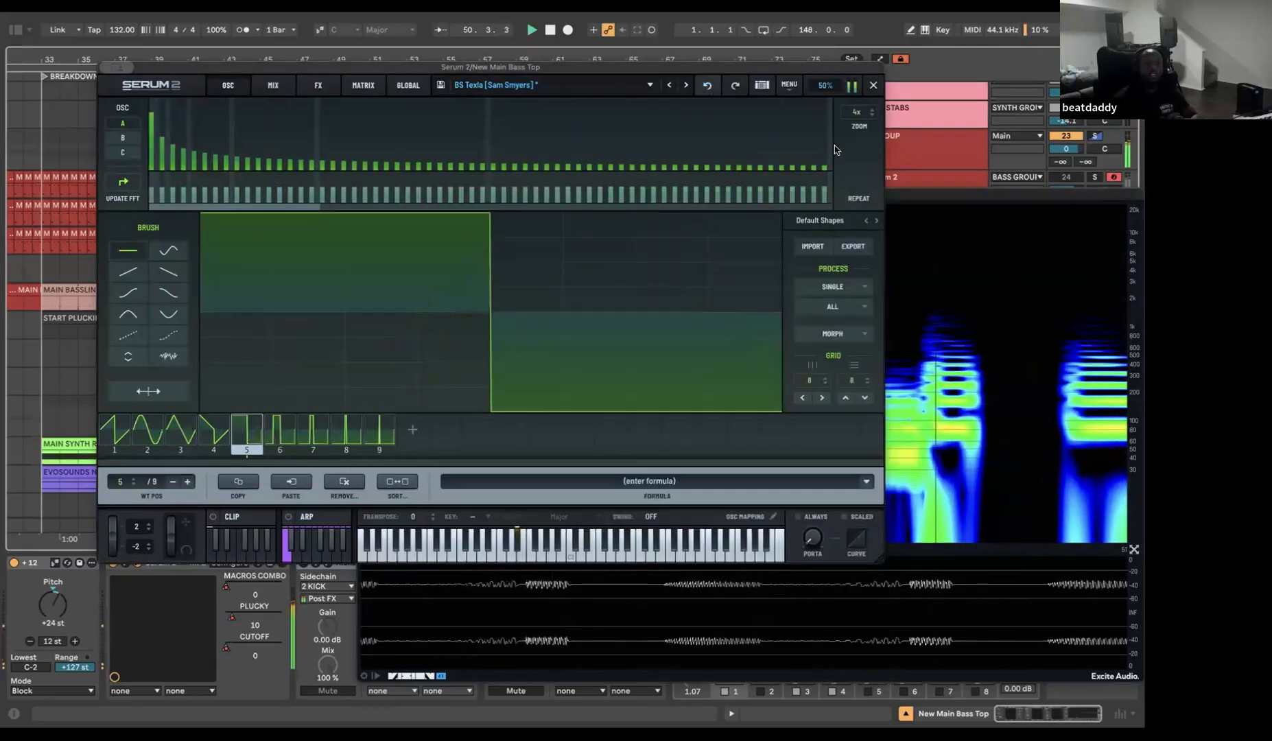
{"action": "left_click", "coordinate": [986, 192]}
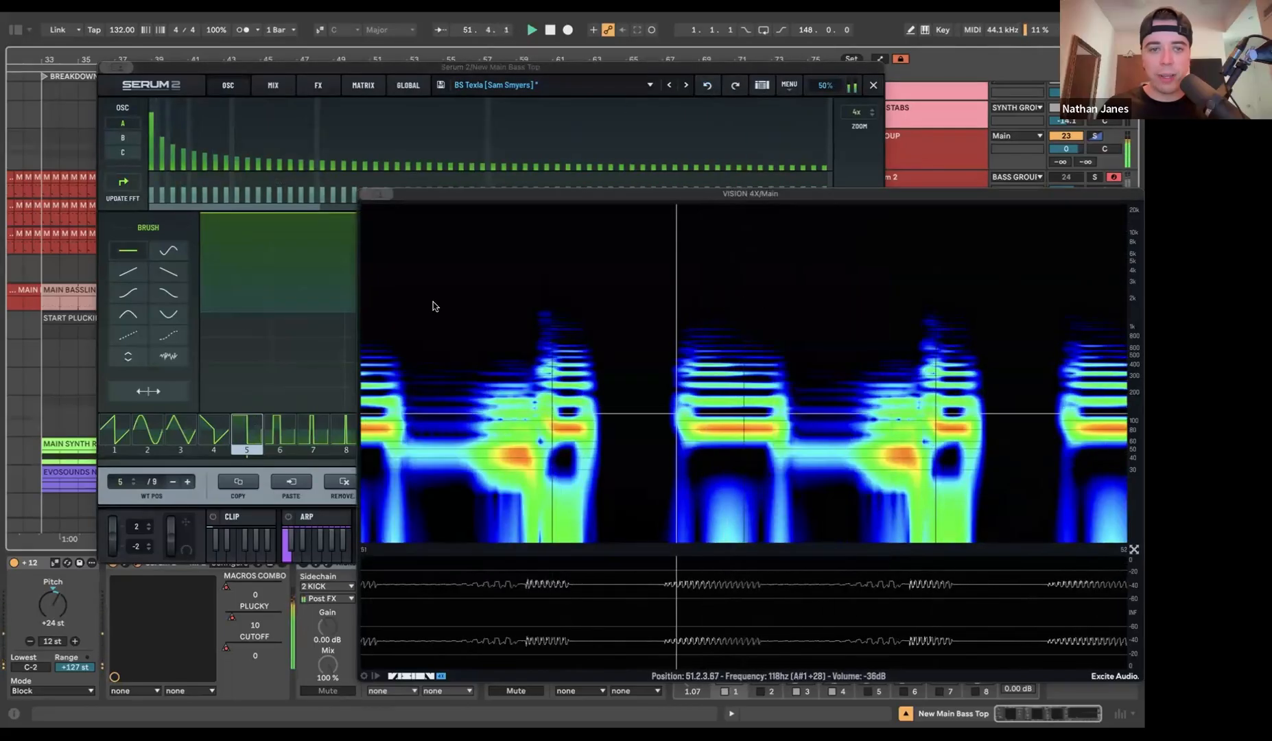
- Zero bin 1 of oscillator A's square wave again and close the Serum 2 and VISION 4X windows
{"action": "left_click", "coordinate": [154, 163]}
{"action": "left_click_drag", "start_coordinate": [157, 182], "coordinate": [158, 183]}
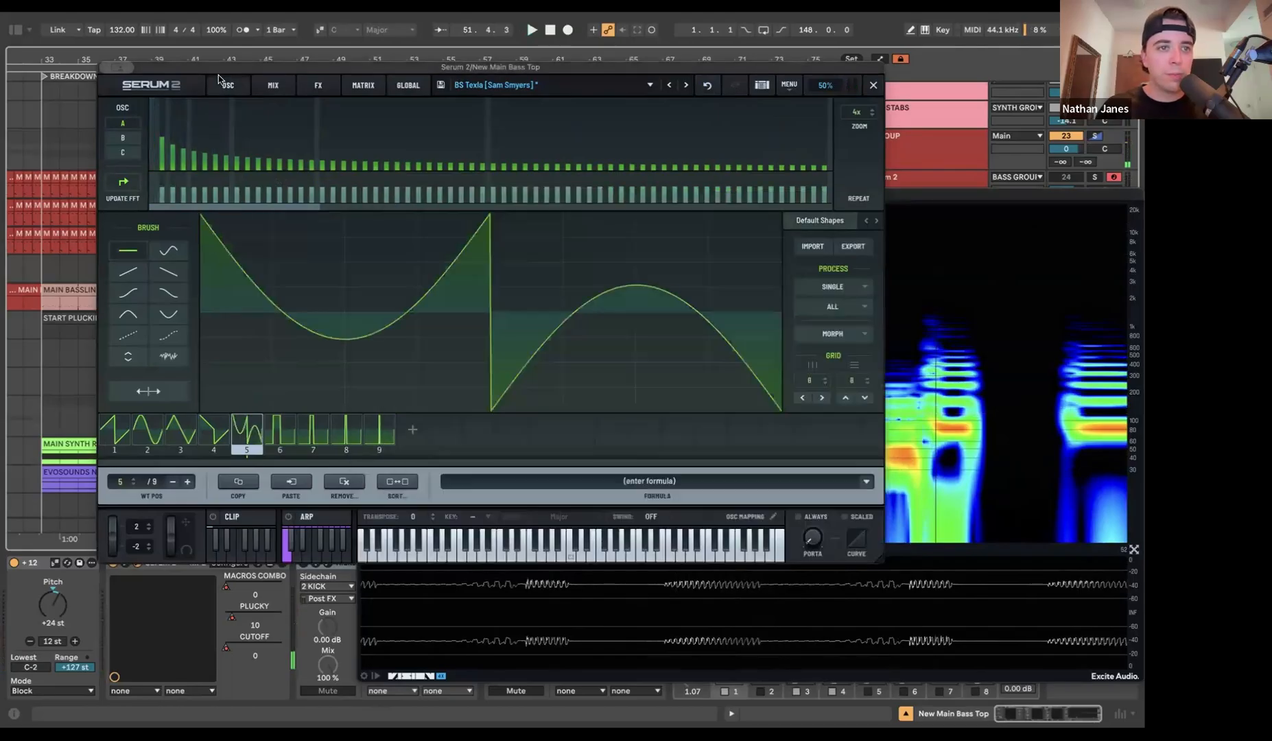
{"action": "left_click", "coordinate": [220, 79]}
{"action": "left_click", "coordinate": [464, 217]}
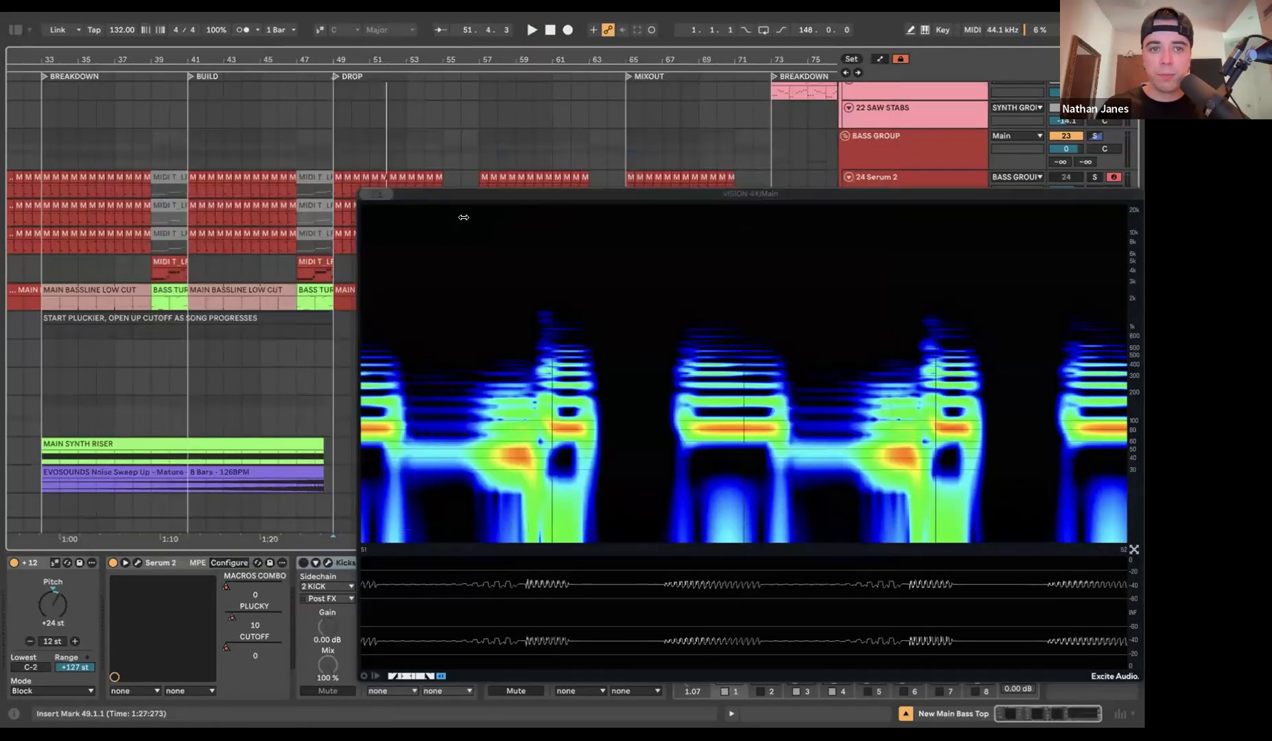
{"action": "left_click", "coordinate": [368, 194]}
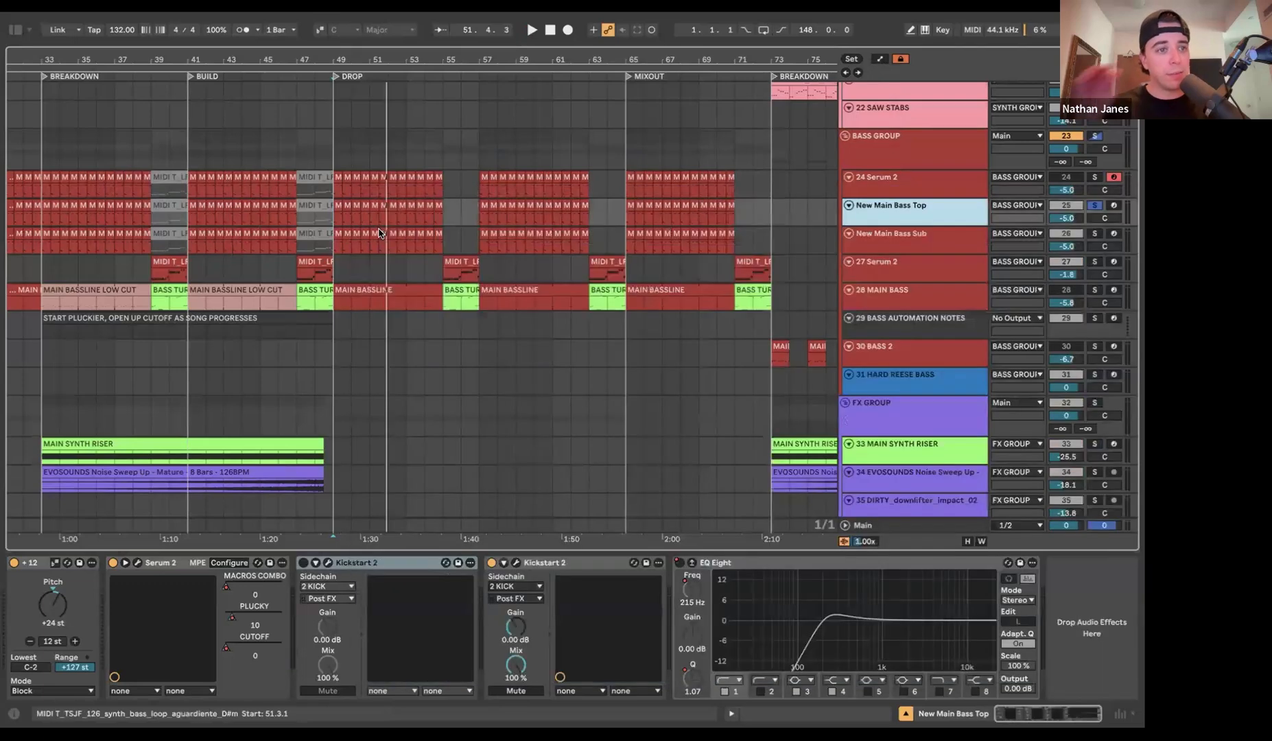
- Solo New Main Bass Sub, play it, and turn off oscillators B and C in its Serum 2
{"action": "left_click", "coordinate": [978, 245]}
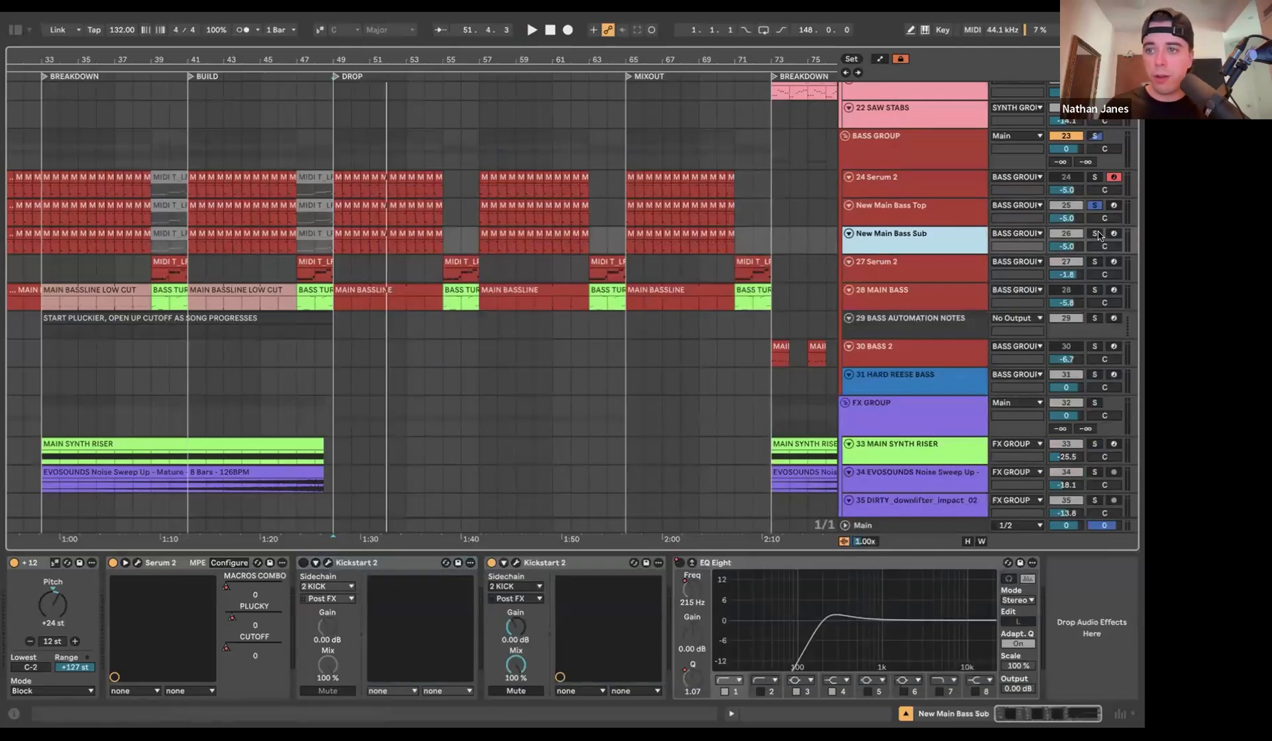
{"action": "key", "text": "space"}
{"action": "left_click", "coordinate": [140, 566]}
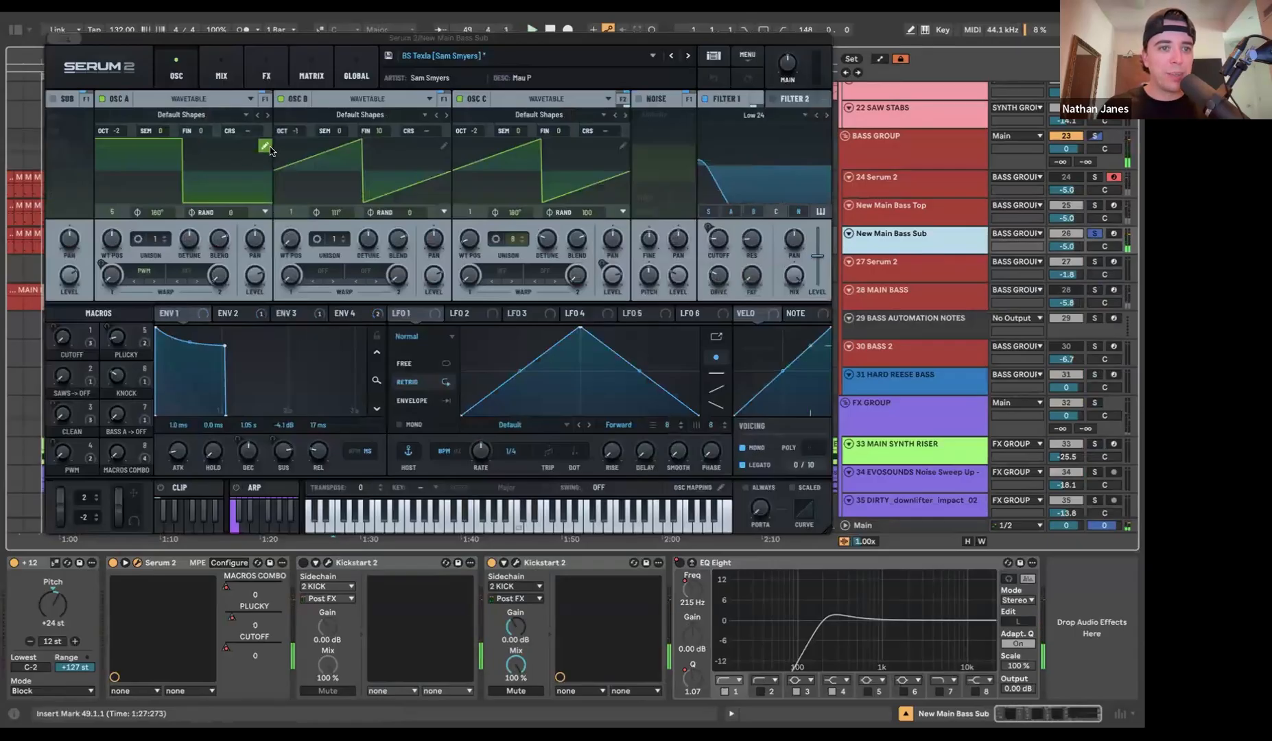
{"action": "left_click", "coordinate": [281, 99]}
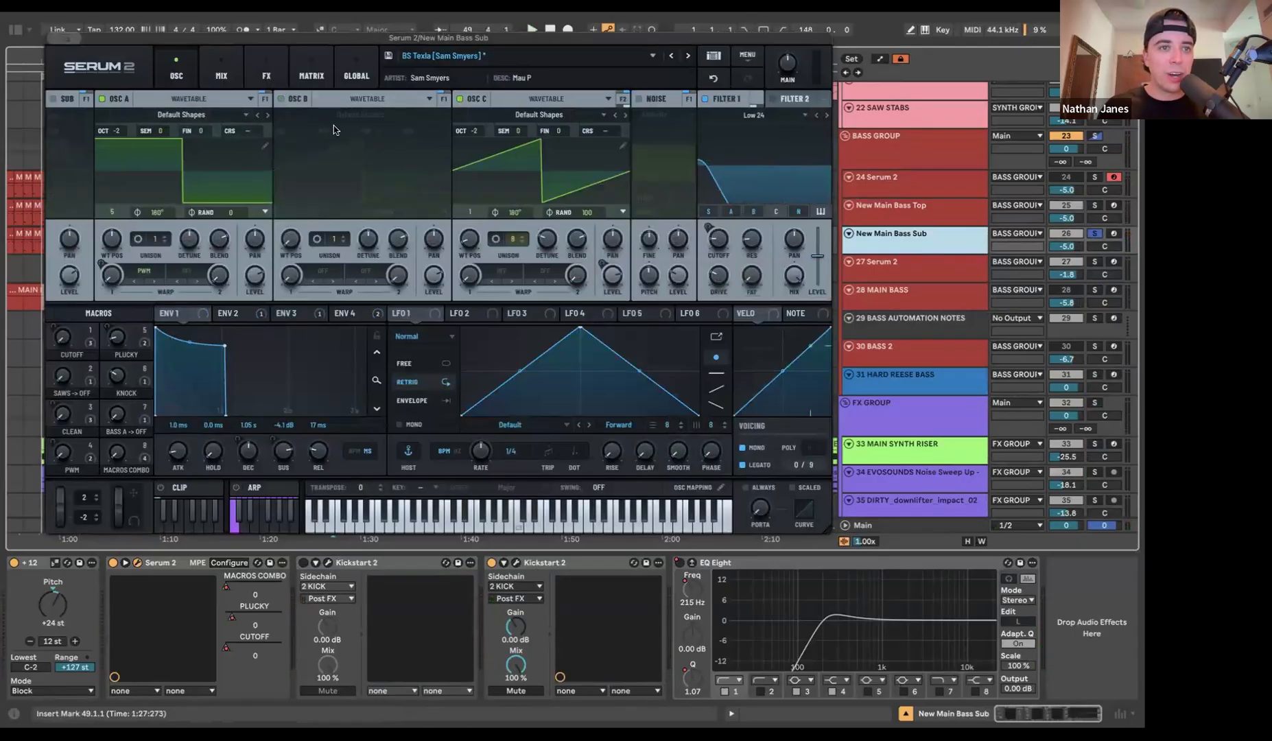
{"action": "left_click", "coordinate": [923, 213]}
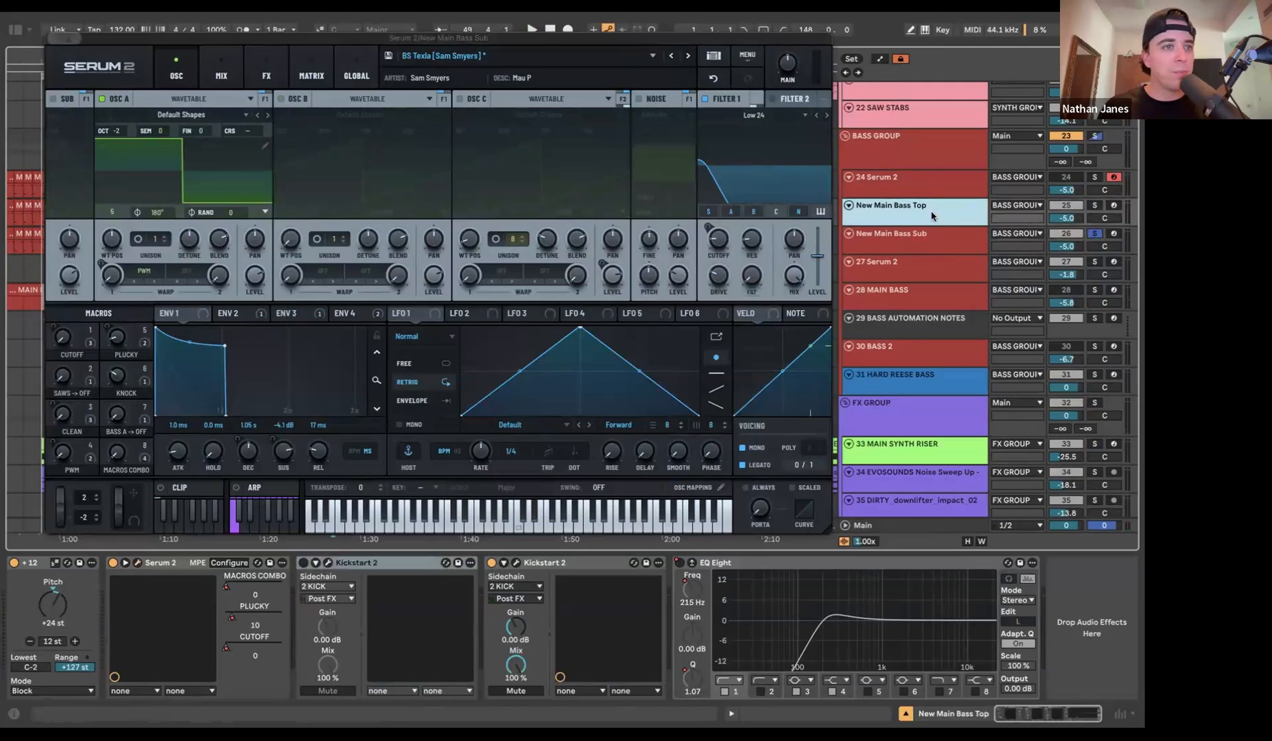
- Clear every harmonic above bin 1 in the Sub's oscillator A wavetable, check playback in VISION 4X, and close both plugin windows
{"action": "left_click", "coordinate": [265, 147]}
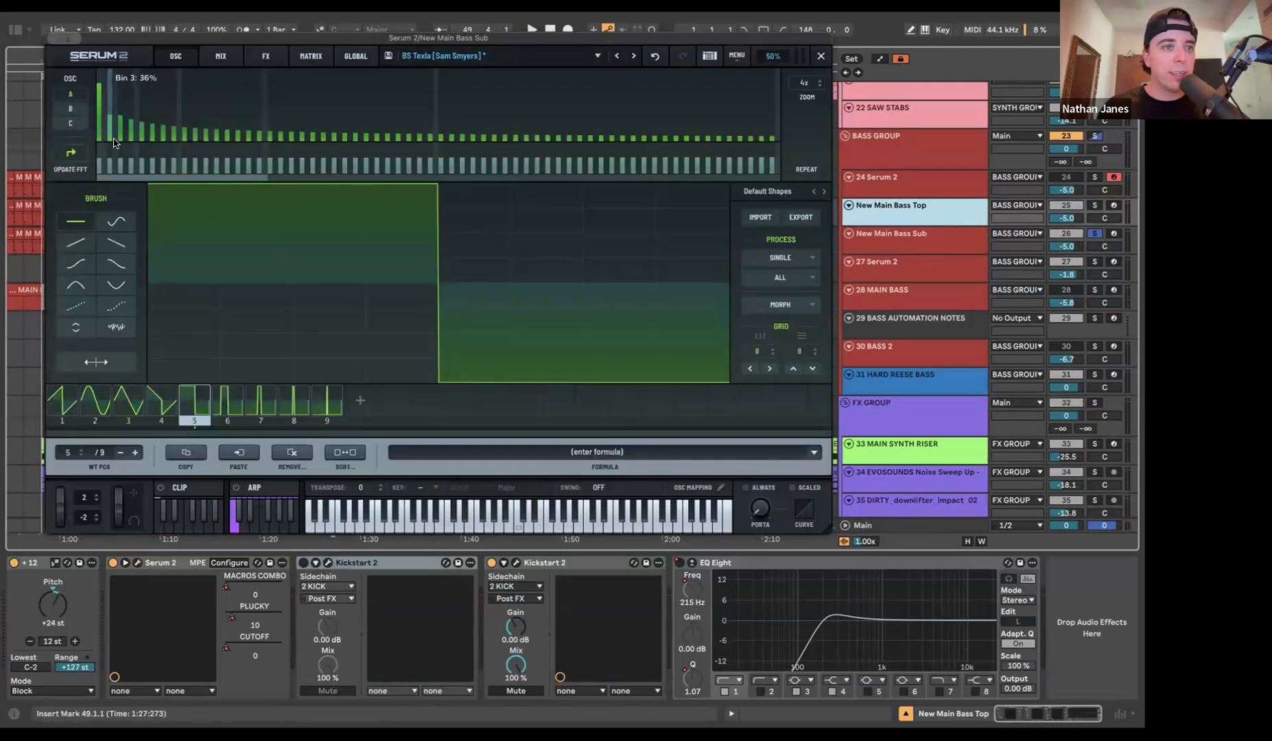
{"action": "mouse_move", "coordinate": [134, 163]}
{"action": "left_mouse_down"}
{"action": "mouse_move", "coordinate": [411, 141]}
{"action": "mouse_move", "coordinate": [777, 141]}
{"action": "left_mouse_up"}
{"action": "left_click_drag", "start_coordinate": [266, 42], "coordinate": [638, 106]}
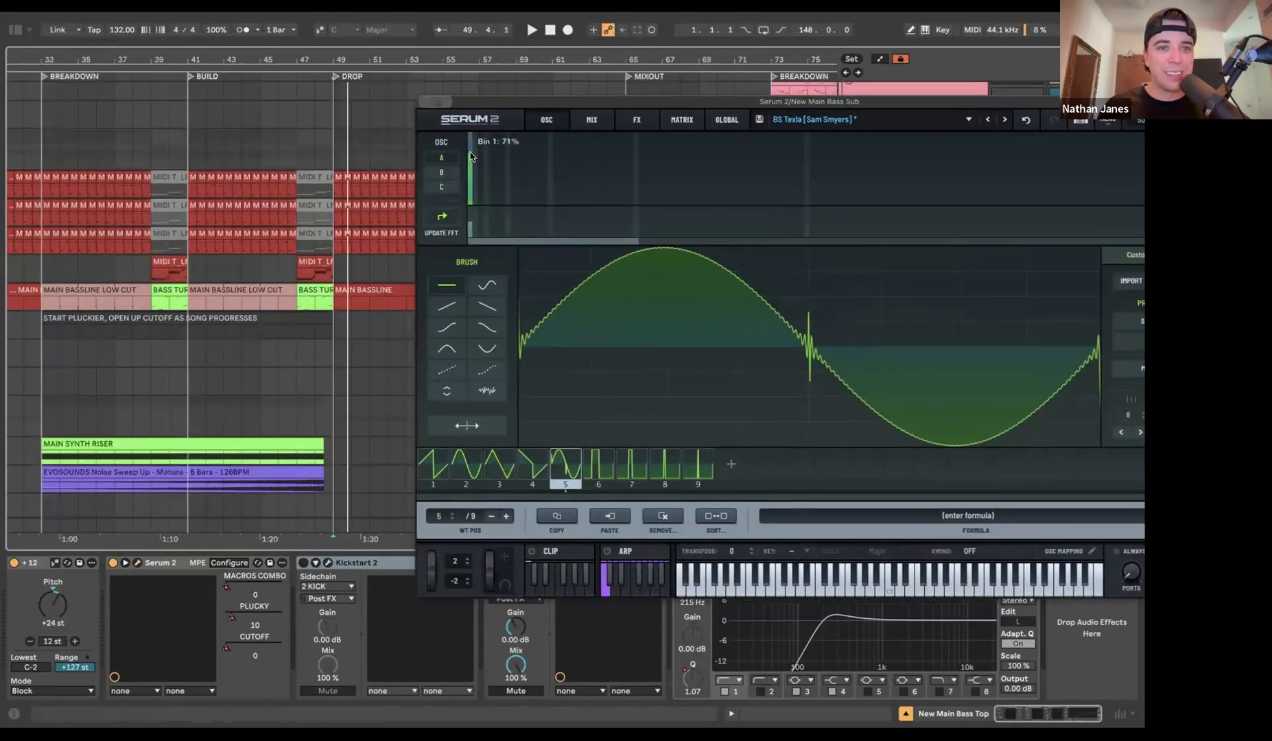
{"action": "key", "text": "space"}
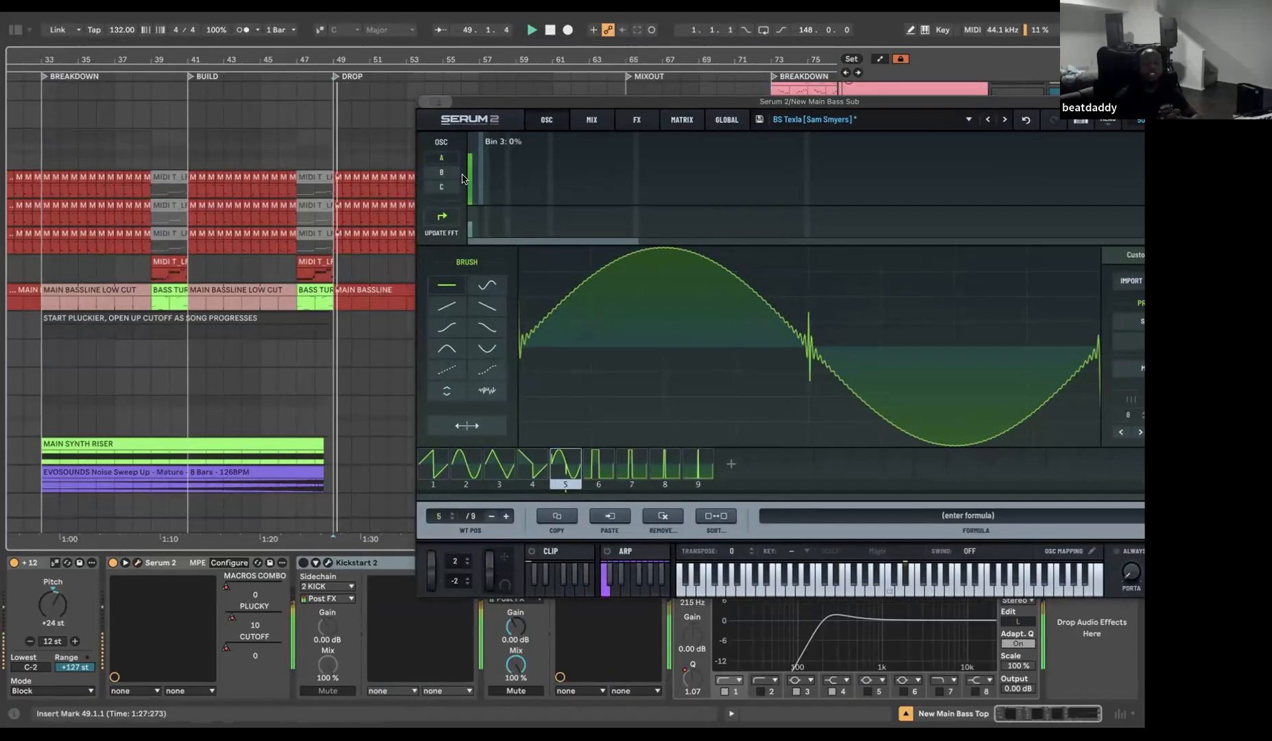
{"action": "key", "text": "super+alt+p"}
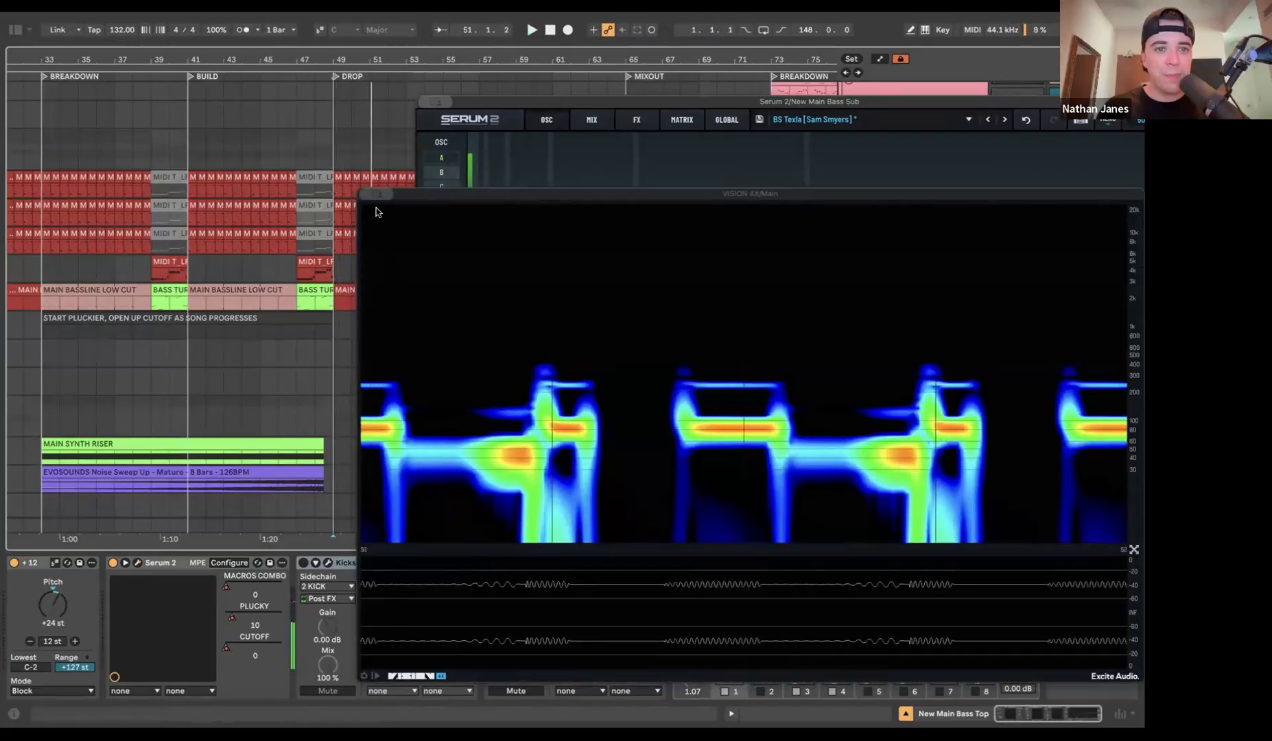
{"action": "key", "text": "super+w"}
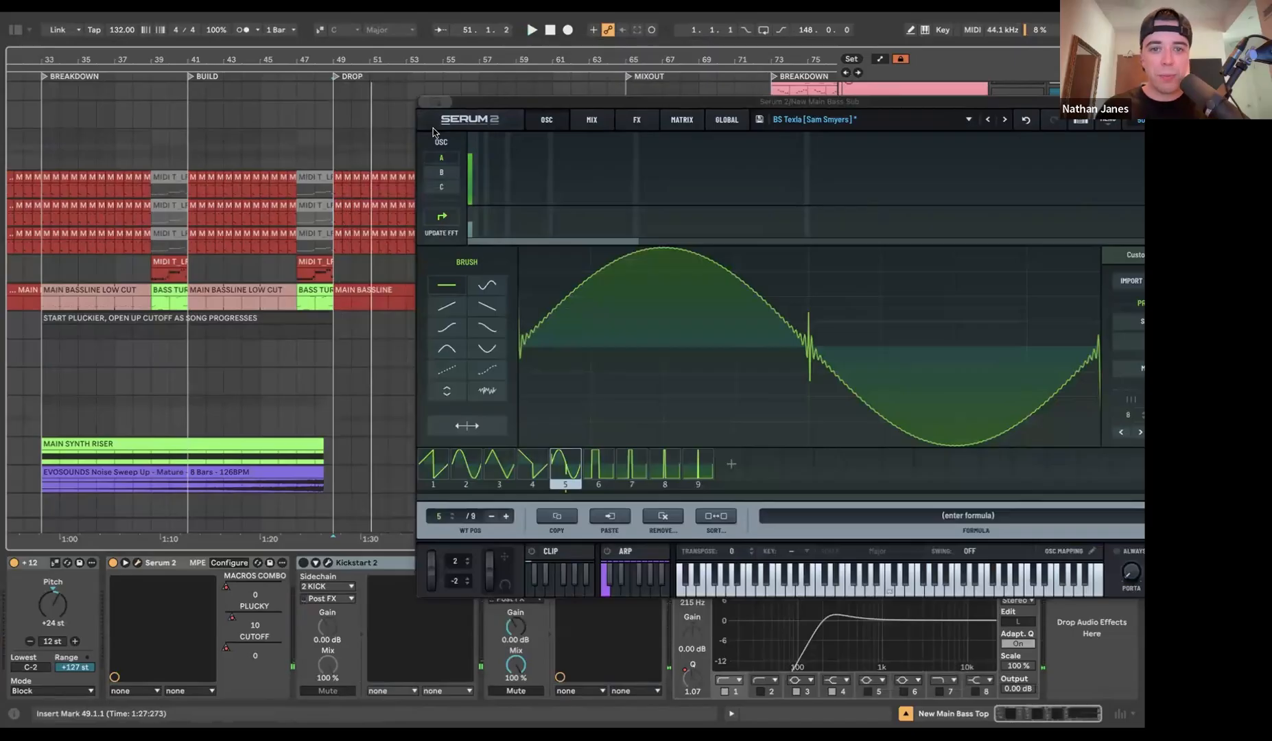
{"action": "key", "text": "super+w"}
- Set the mix of the active Kickstart 2 on New Main Bass Sub to 100% and view its playback in VISION 4X
{"action": "left_click", "coordinate": [912, 251]}
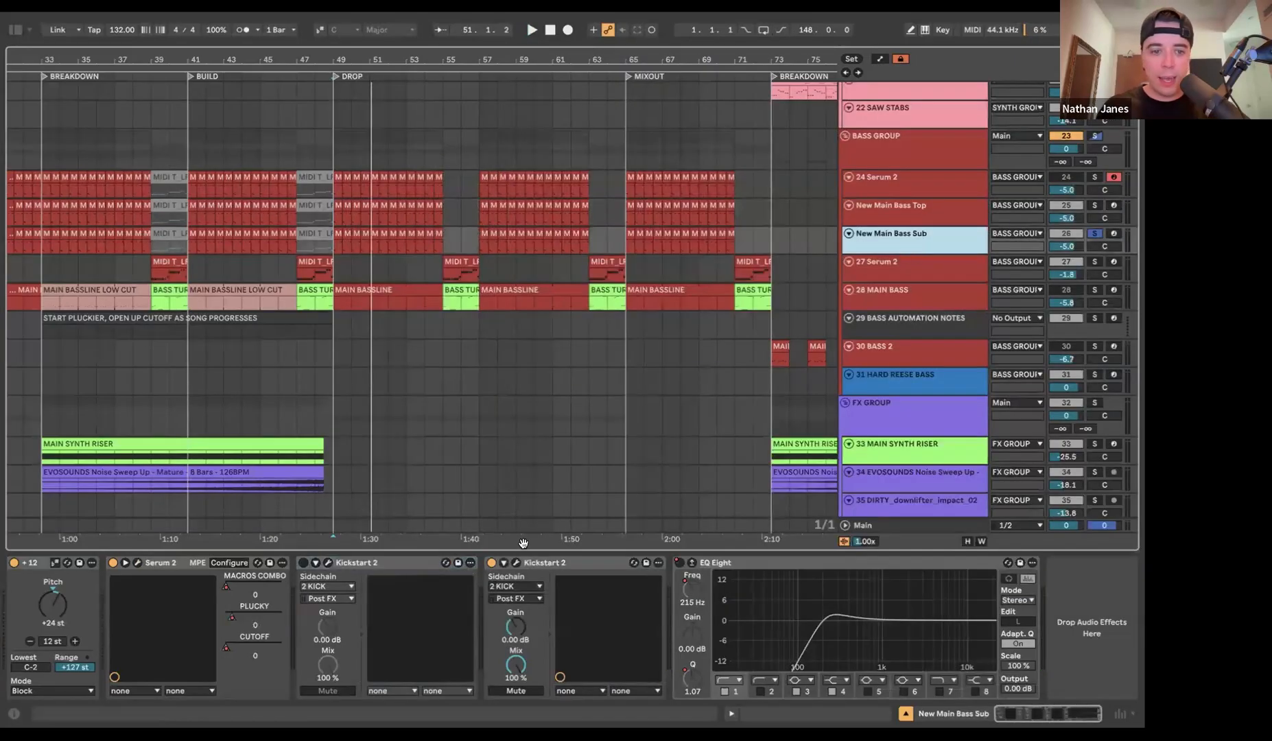
{"action": "left_click", "coordinate": [517, 564]}
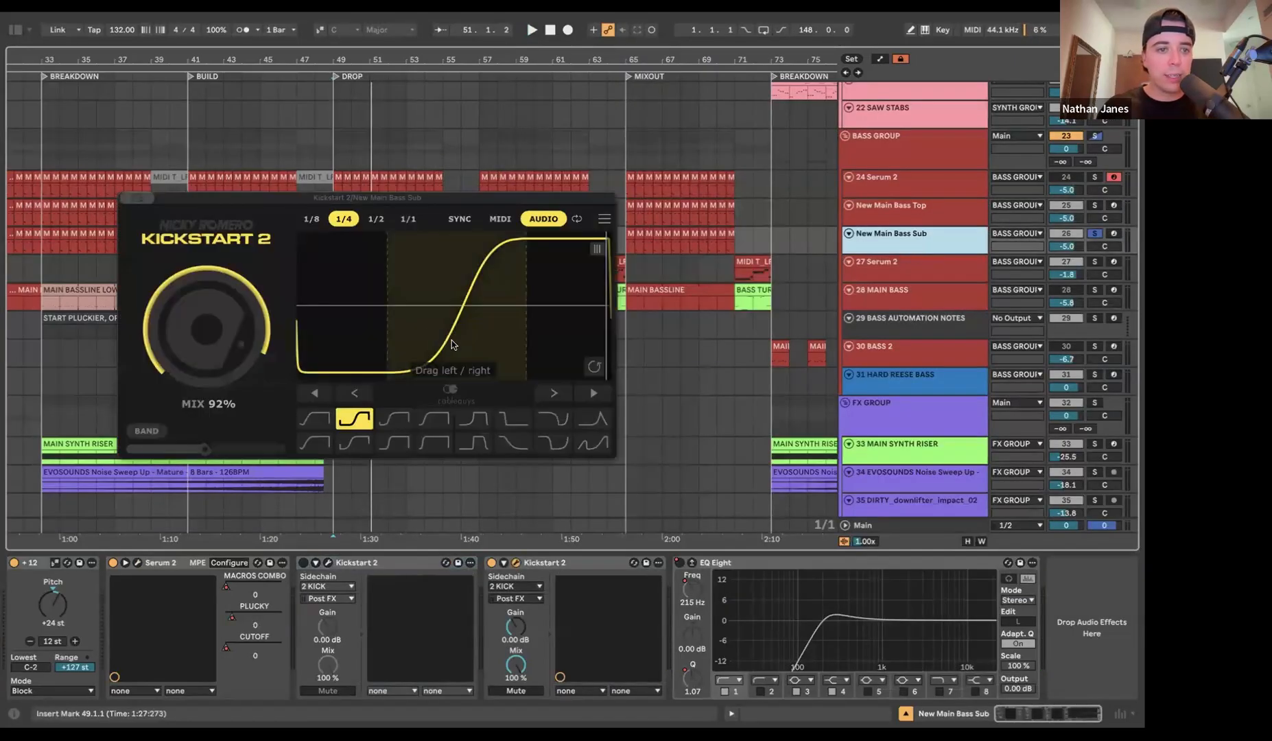
{"action": "double_click", "coordinate": [227, 360]}
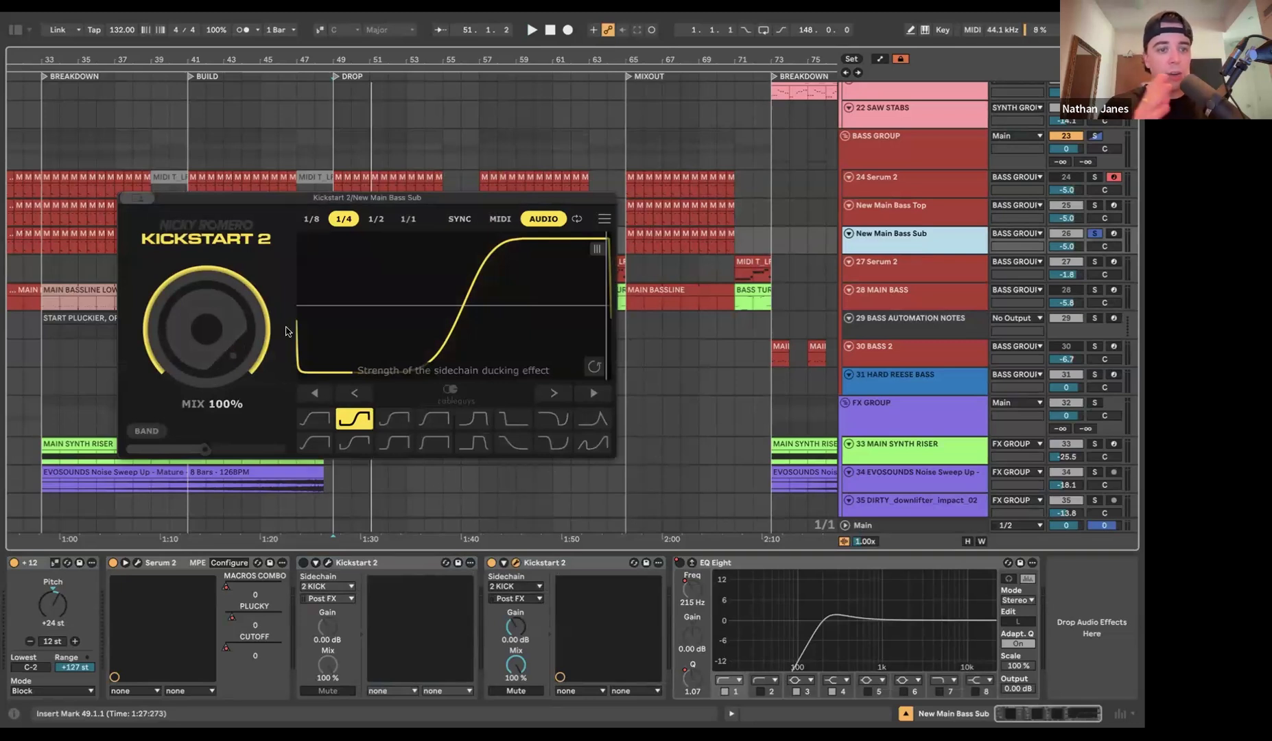
{"action": "key", "text": "space"}
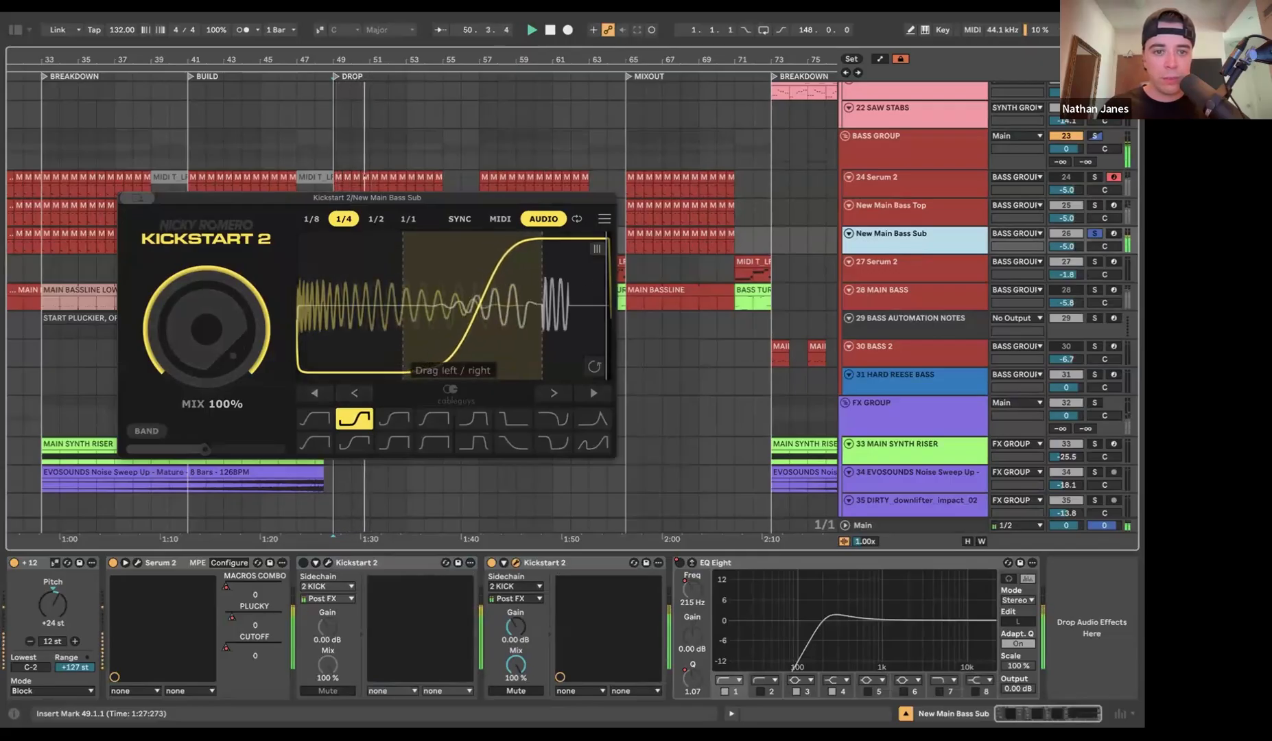
{"action": "key", "text": "alt+super+p"}
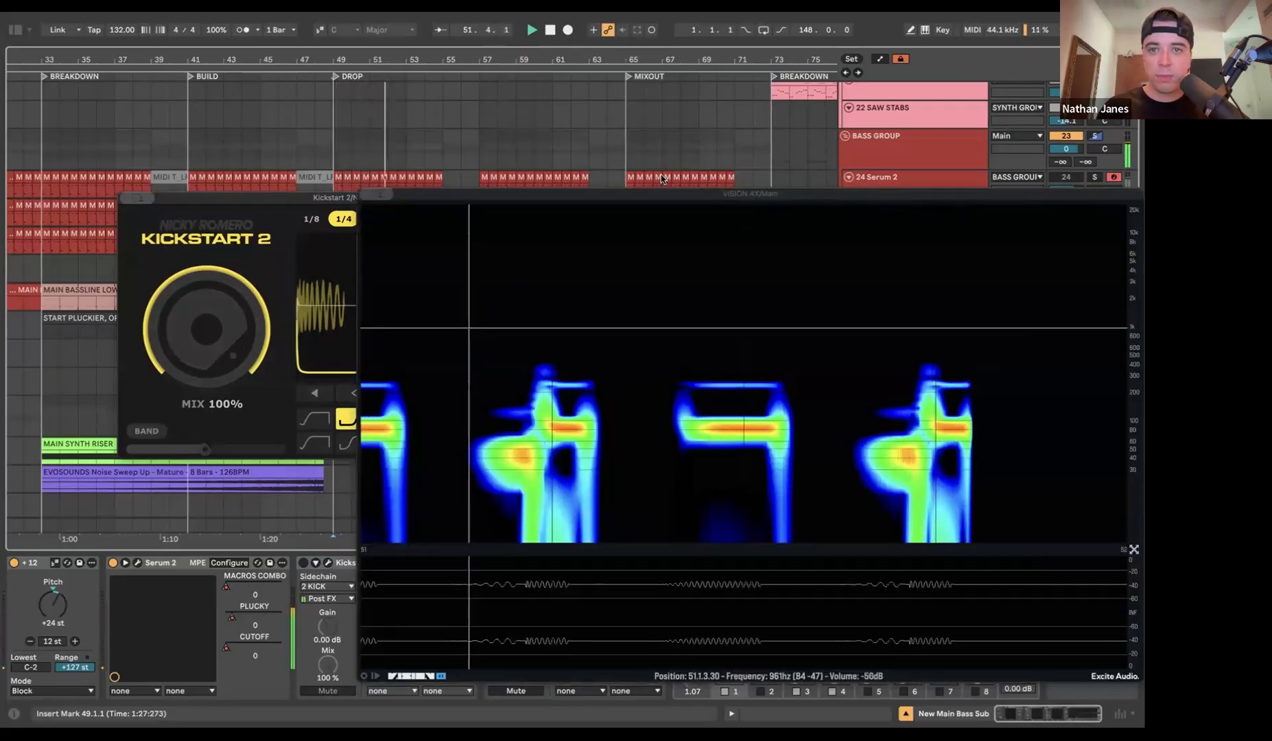
- Solo the KICK track along with the sub and inspect how they overlap in VISION 4X during playback
{"action": "scroll", "coordinate": [678, 111], "scroll_direction": "up", "scroll_amount": 3}
{"action": "scroll", "coordinate": [678, 111], "scroll_direction": "up", "scroll_amount": 10}
{"action": "left_click", "coordinate": [1096, 131]}
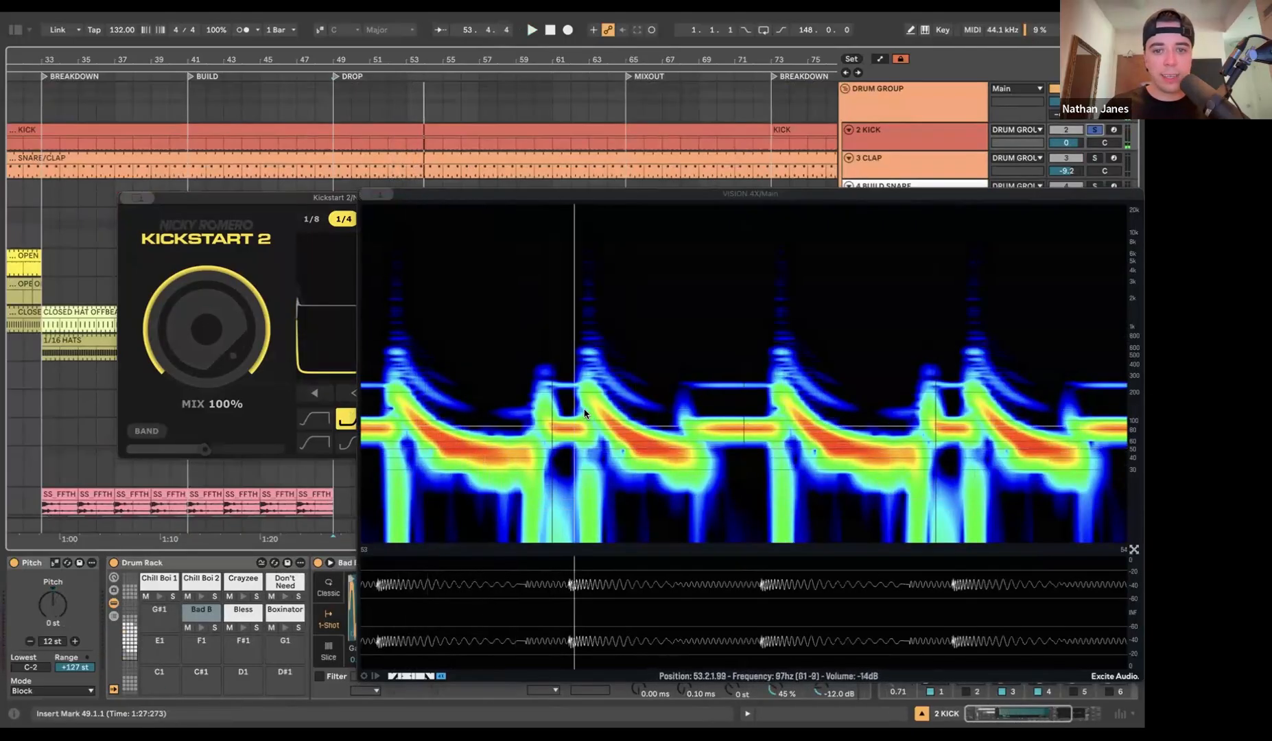
{"action": "key", "text": "space"}
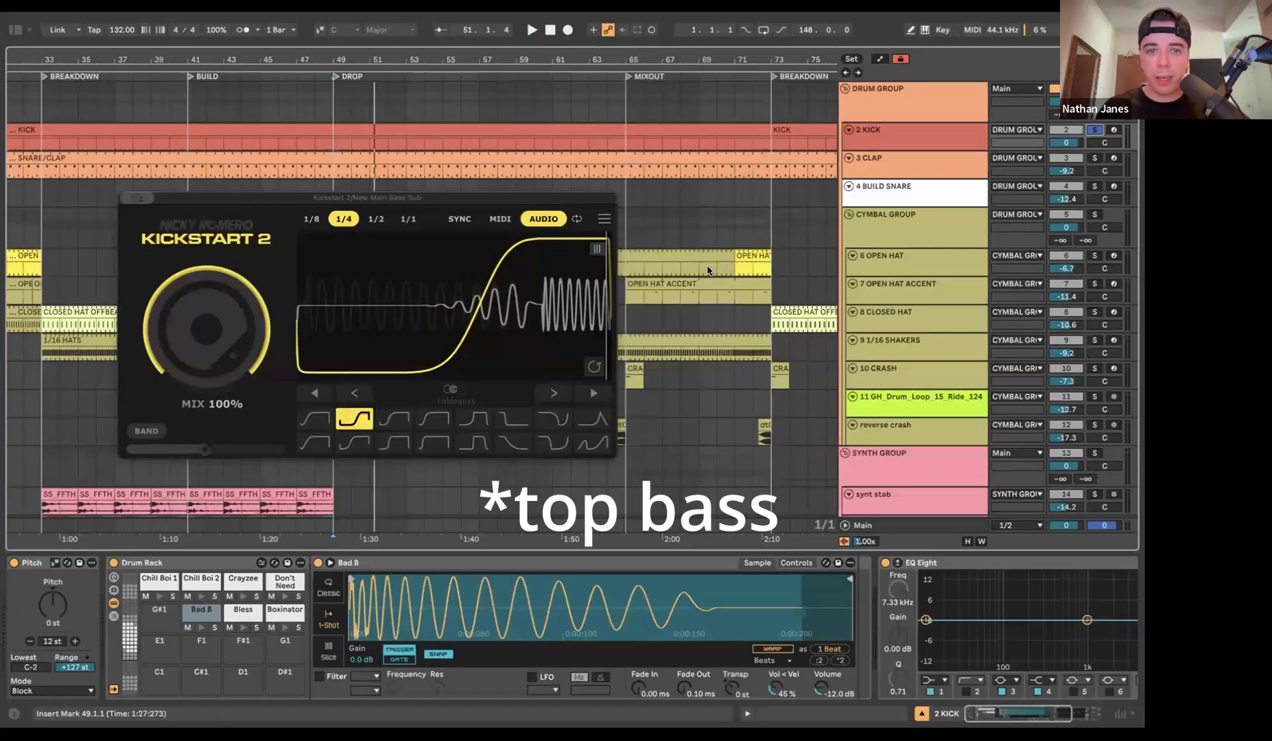
- On New Main Bass Top, enable the band-limited first Kickstart 2, review its curve beside the second one's, and close its window
{"action": "scroll", "coordinate": [709, 272], "scroll_direction": "down", "scroll_amount": 8}
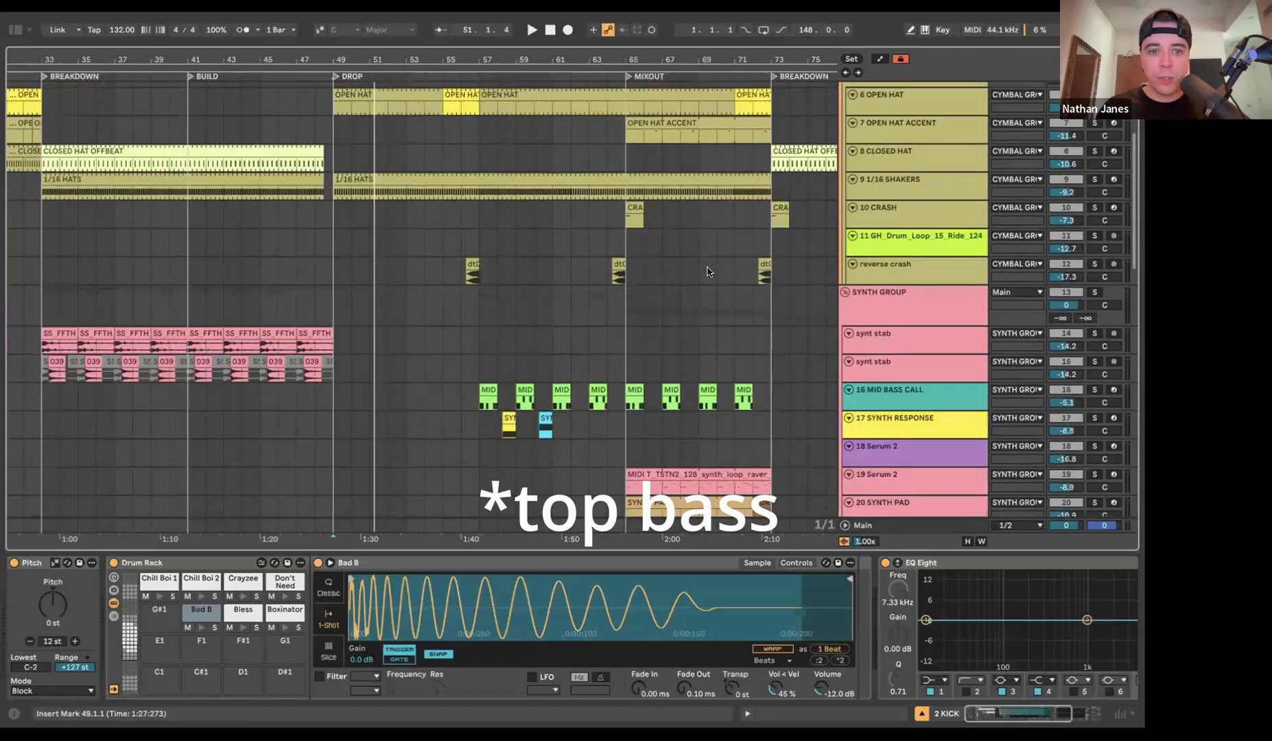
{"action": "scroll", "coordinate": [709, 273], "scroll_direction": "down", "scroll_amount": 8}
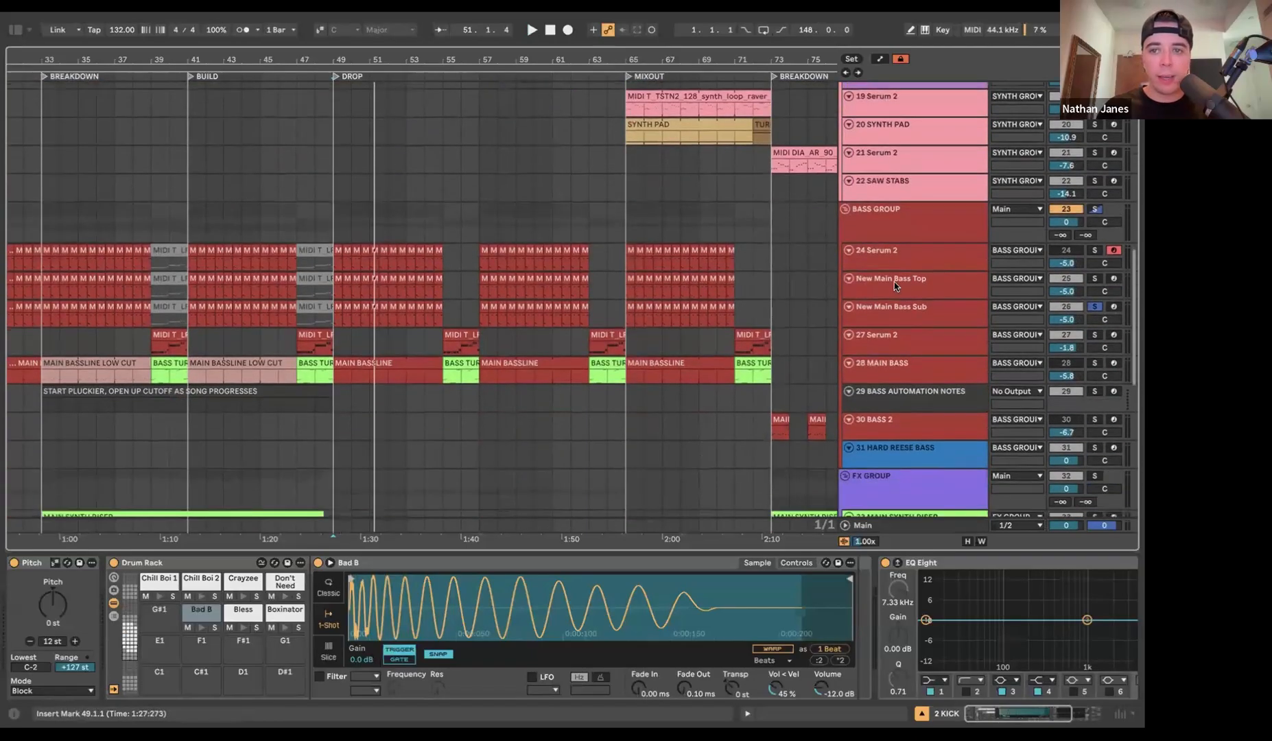
{"action": "left_click", "coordinate": [899, 286]}
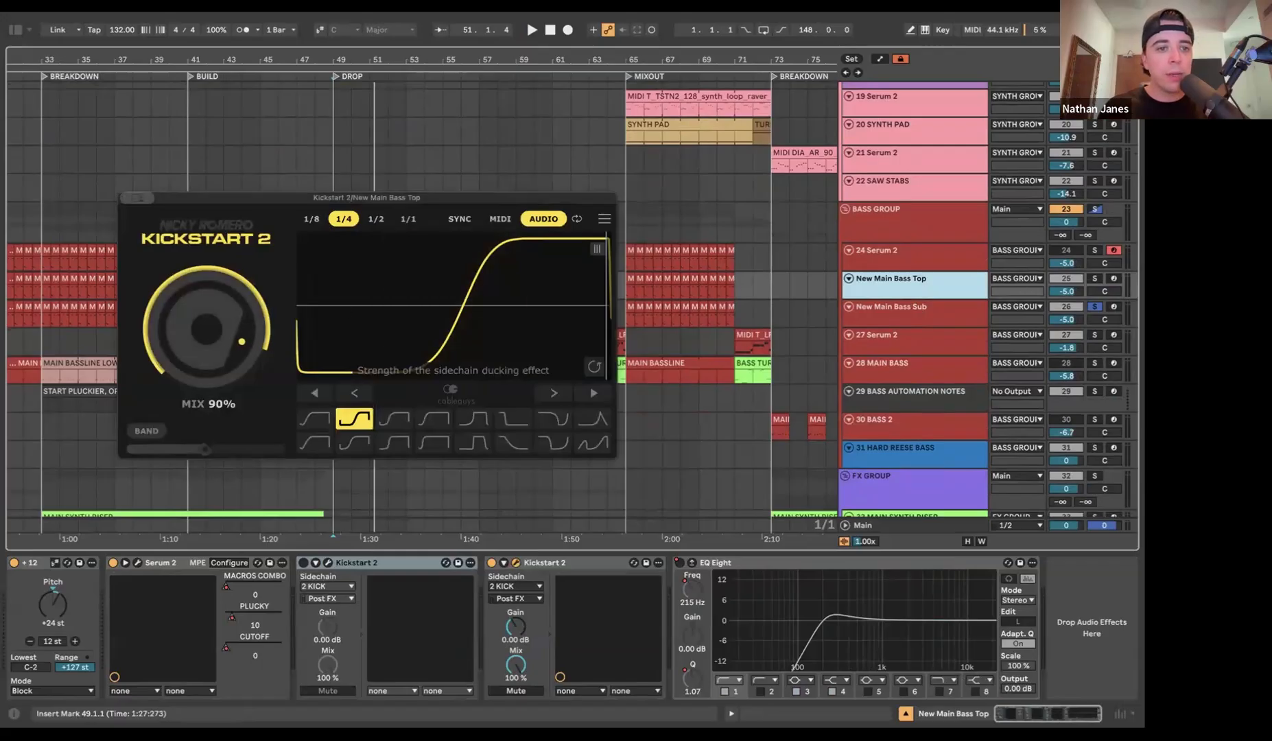
{"action": "left_click", "coordinate": [307, 567]}
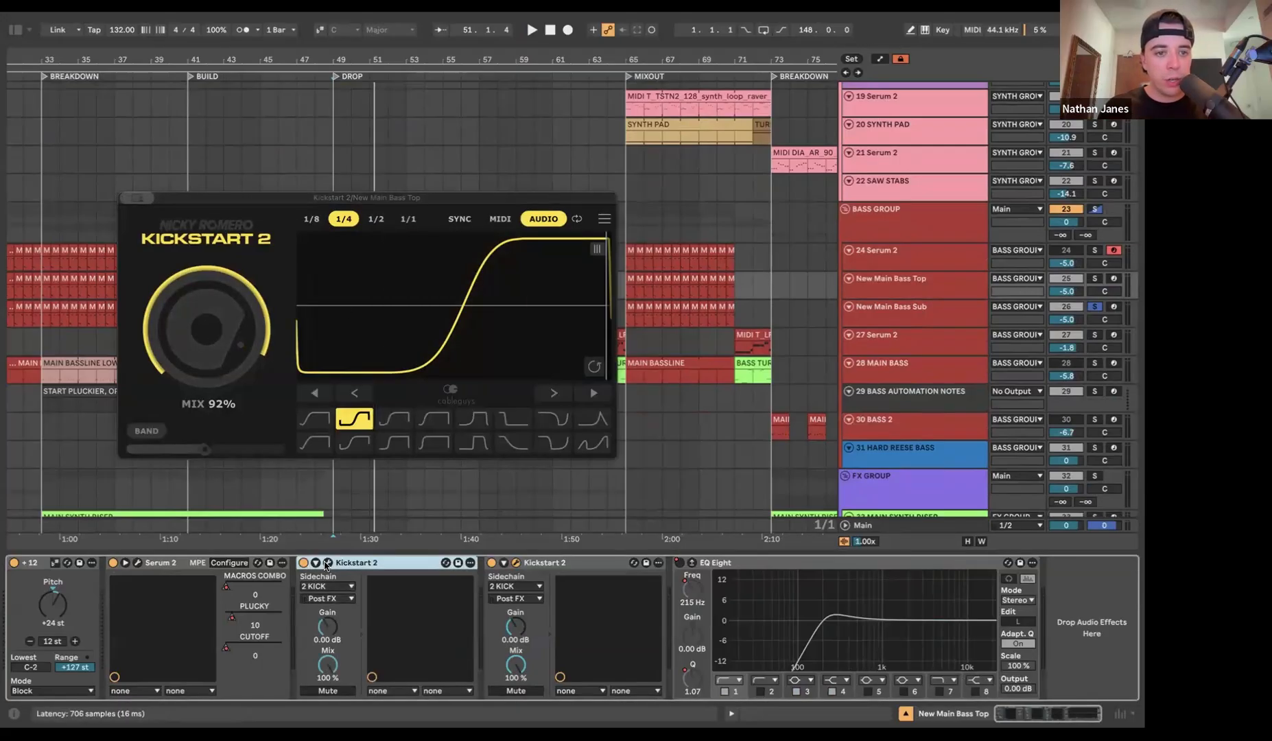
{"action": "left_click", "coordinate": [326, 564]}
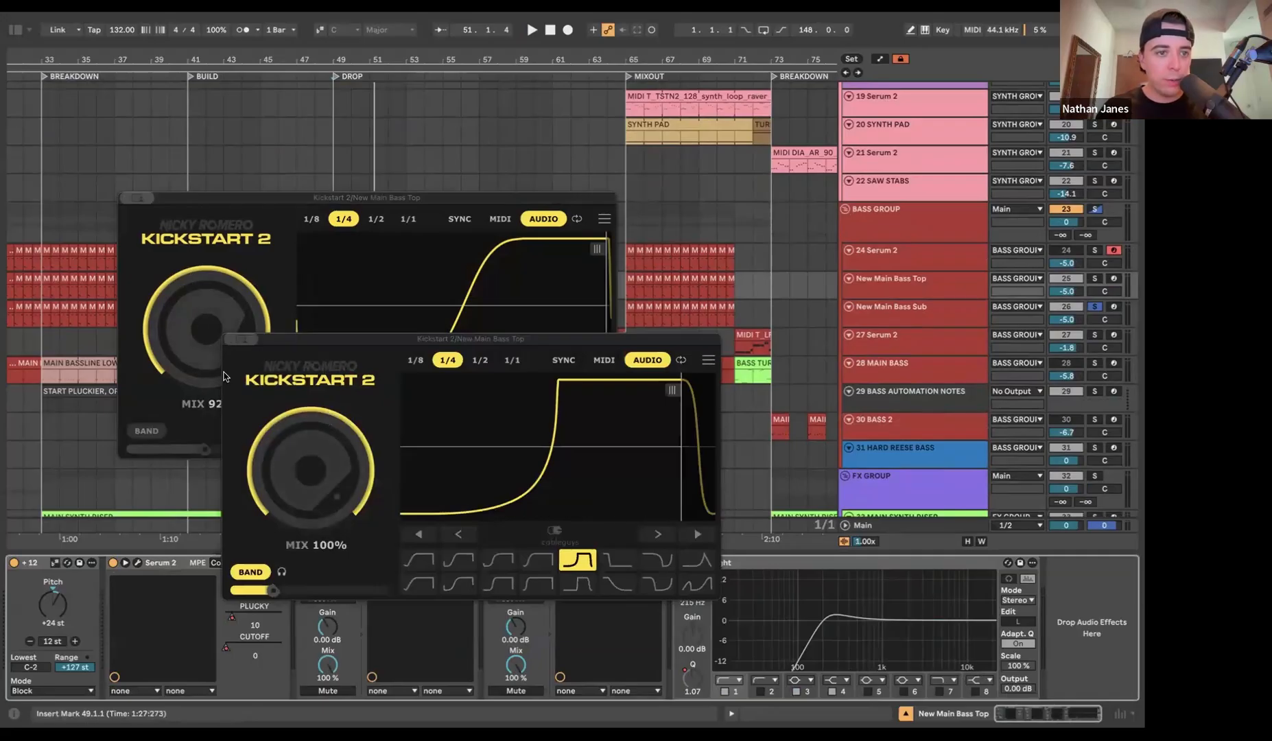
{"action": "key", "text": "super+w"}
- Switch the second Kickstart 2 on New Main Bass Top to the first preset curve for an earlier volume recovery
{"action": "left_click_drag", "start_coordinate": [459, 294], "coordinate": [417, 294]}
{"action": "left_click", "coordinate": [304, 428]}
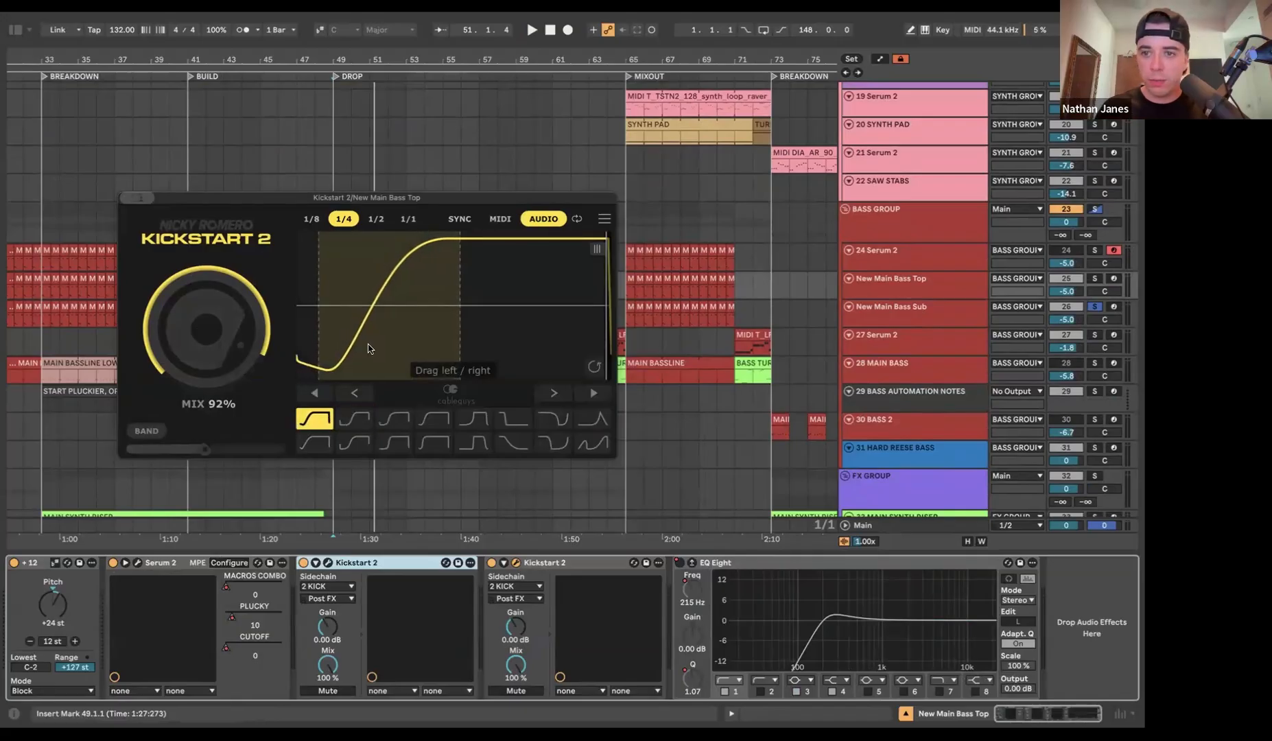
- Solo New Main Bass Top and inspect its ducking in VISION 4X during playback from the drop
{"action": "left_click", "coordinate": [1096, 278]}
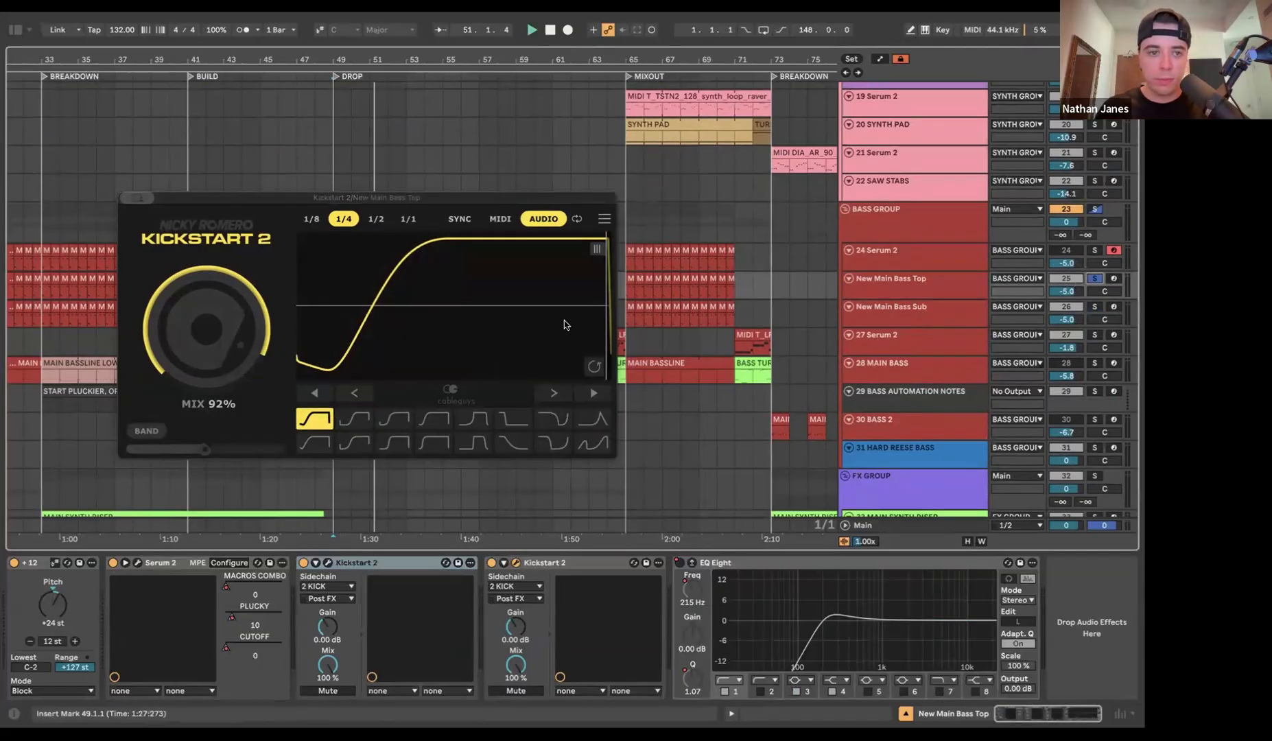
{"action": "key", "text": "space"}
{"action": "key", "text": "super+alt+p"}
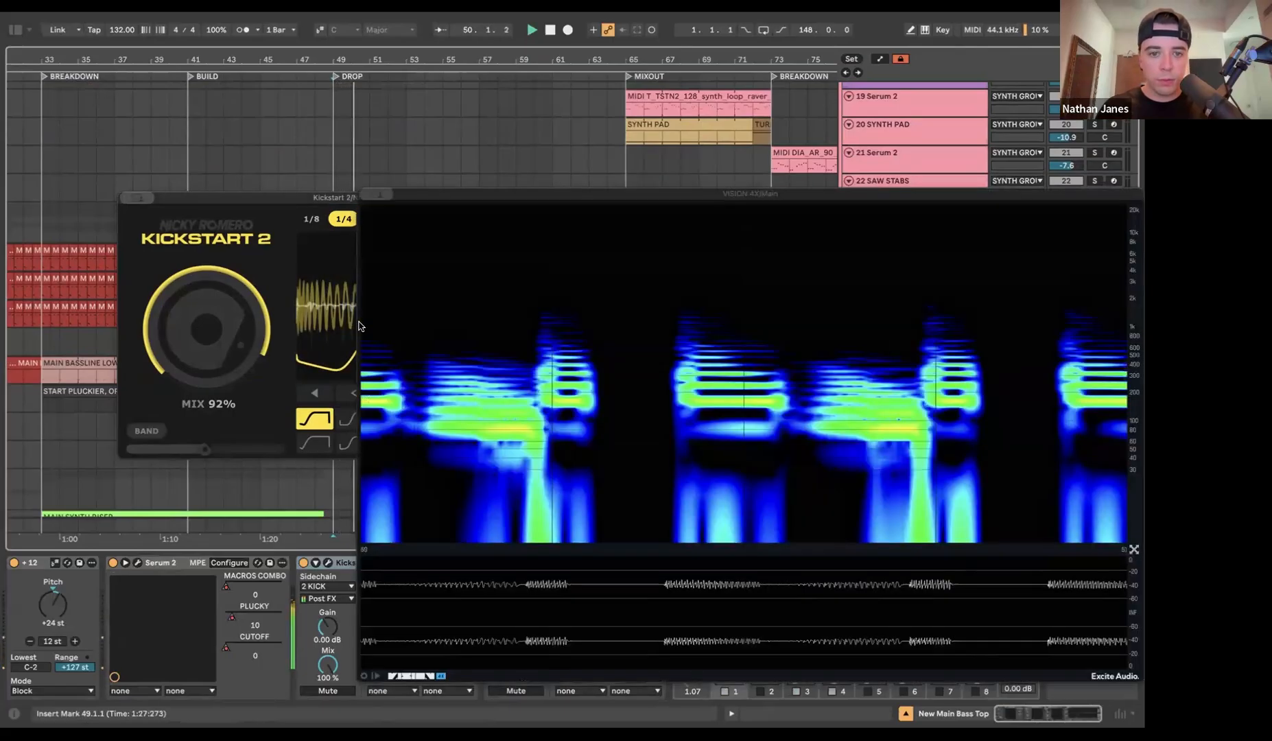
{"action": "key", "text": "super+alt+p"}
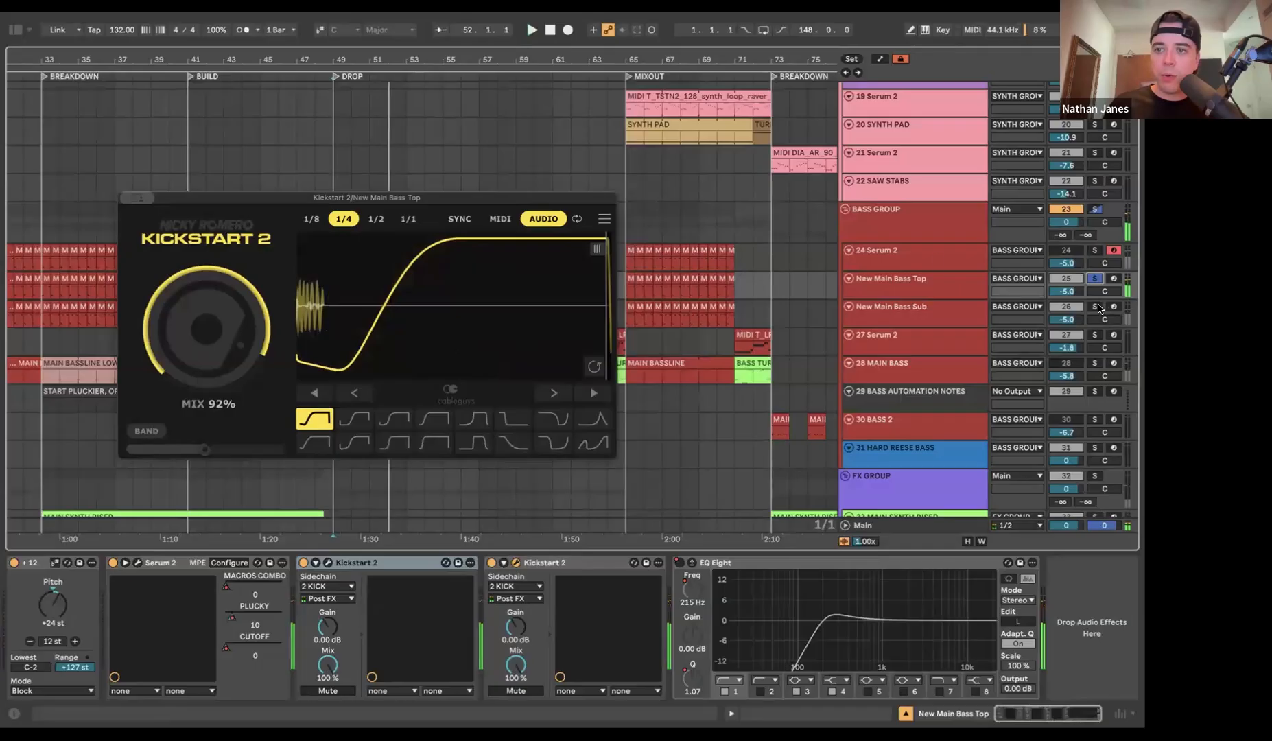
- Solo the KICK track, play it from the drop at bar 49, and release the solos to hear the full mix
{"action": "scroll", "coordinate": [784, 210], "scroll_direction": "up", "scroll_amount": 10}
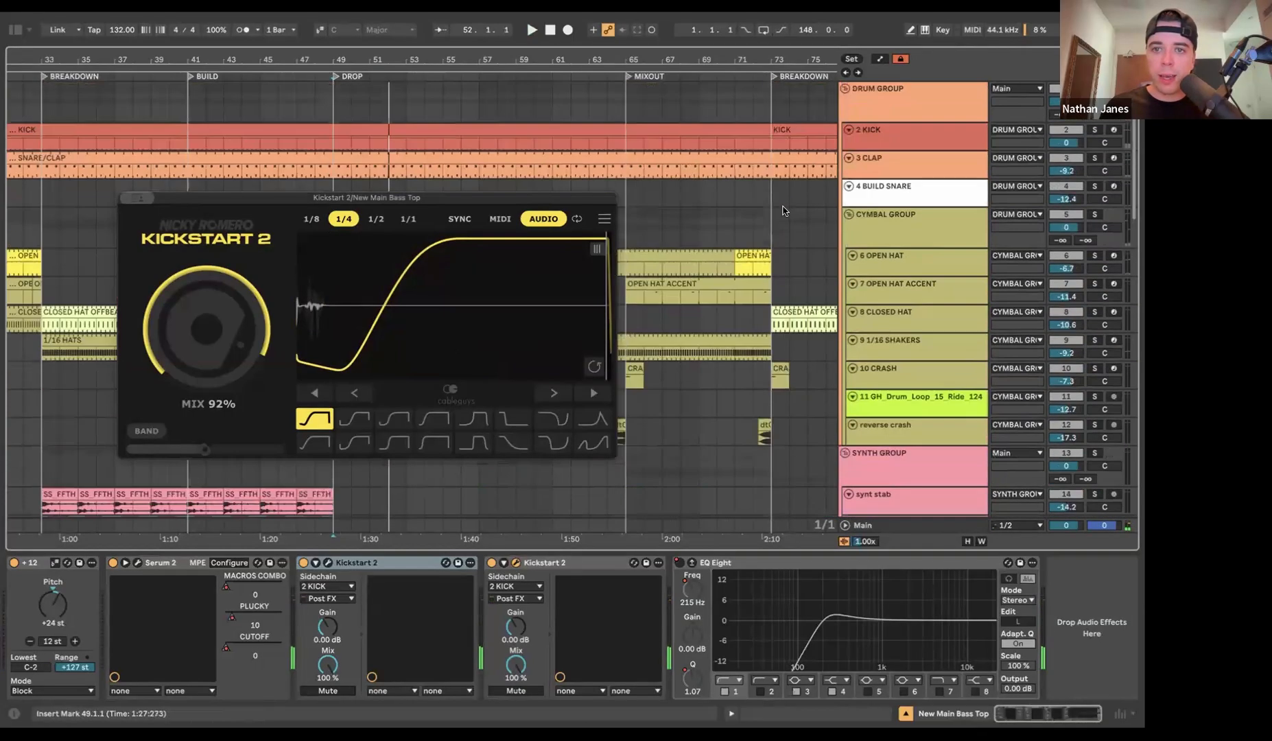
{"action": "left_click", "coordinate": [1096, 131]}
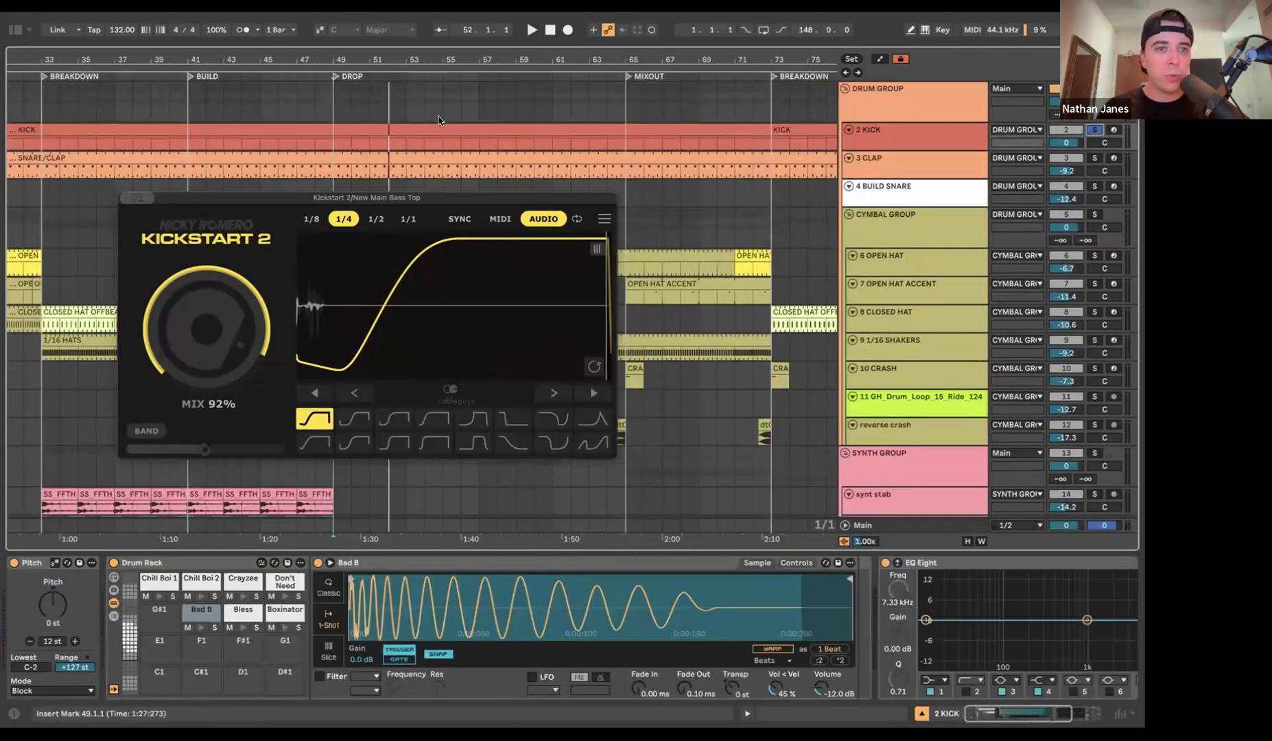
{"action": "left_click_drag", "start_coordinate": [408, 553], "coordinate": [409, 618]}
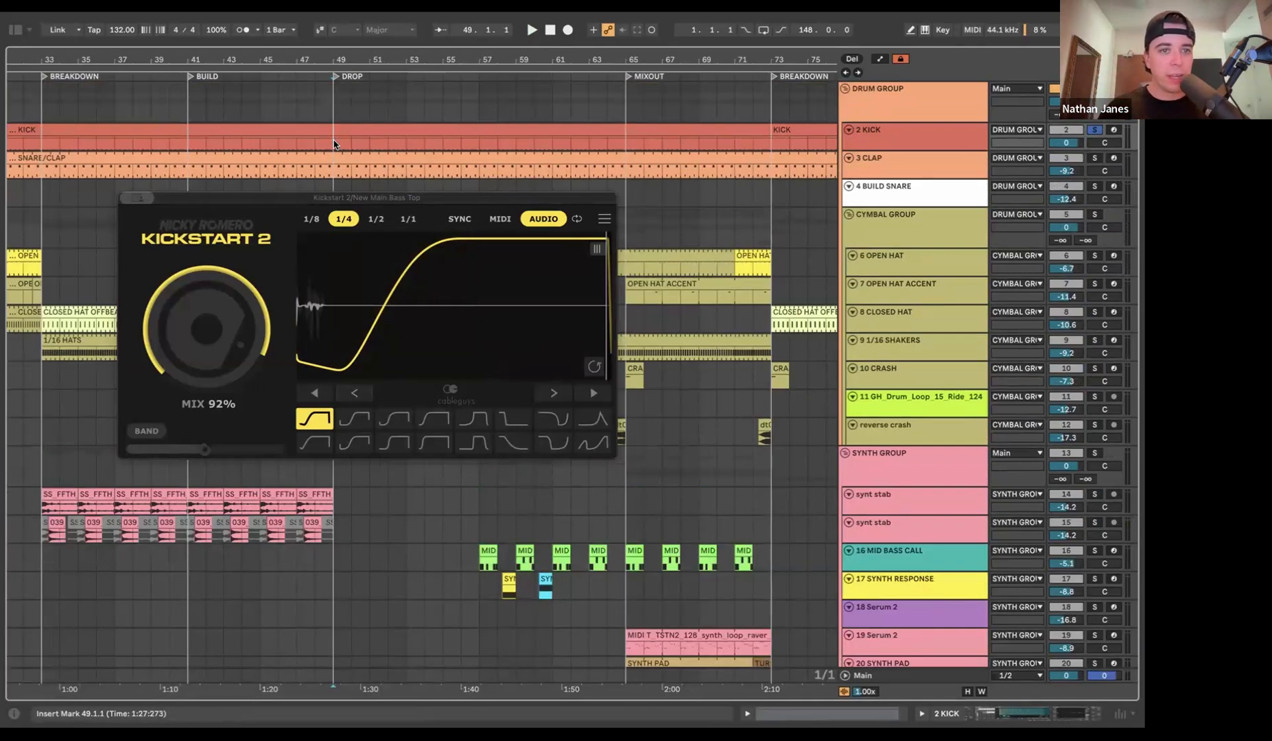
{"action": "key", "text": "space"}
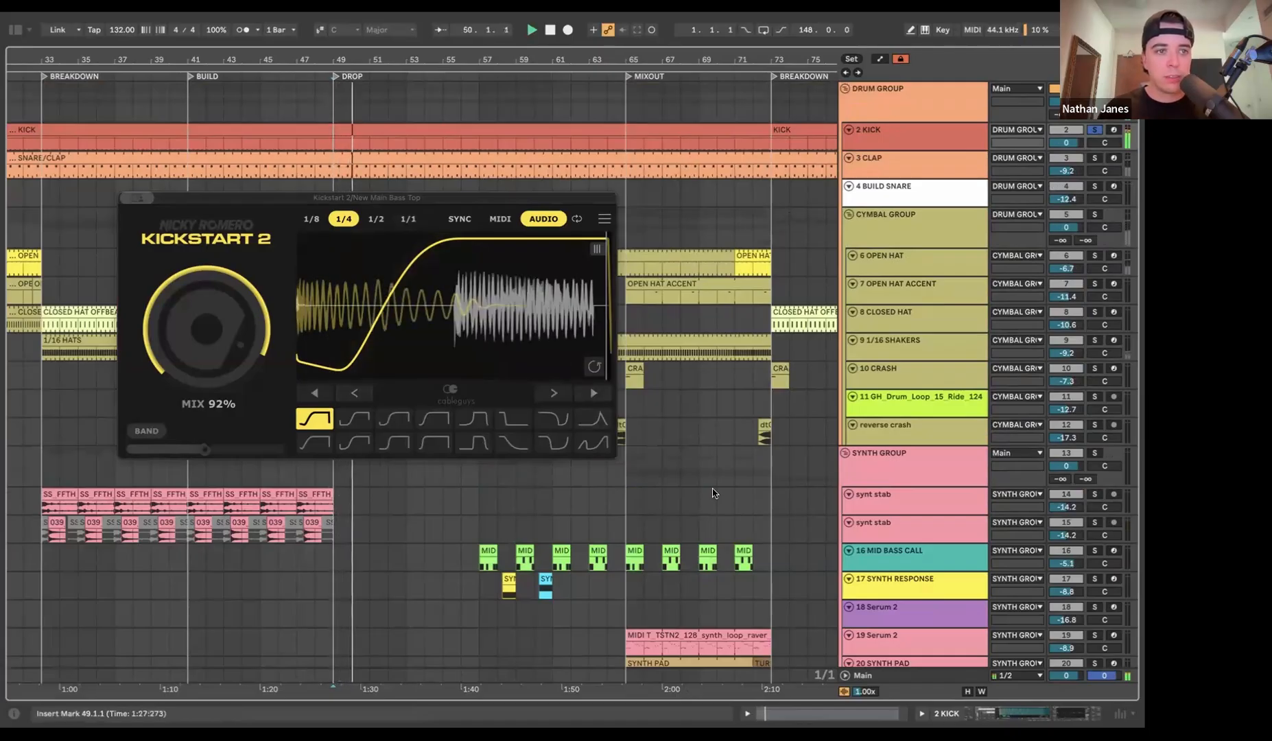
{"action": "scroll", "coordinate": [714, 492], "scroll_direction": "down", "scroll_amount": 5}
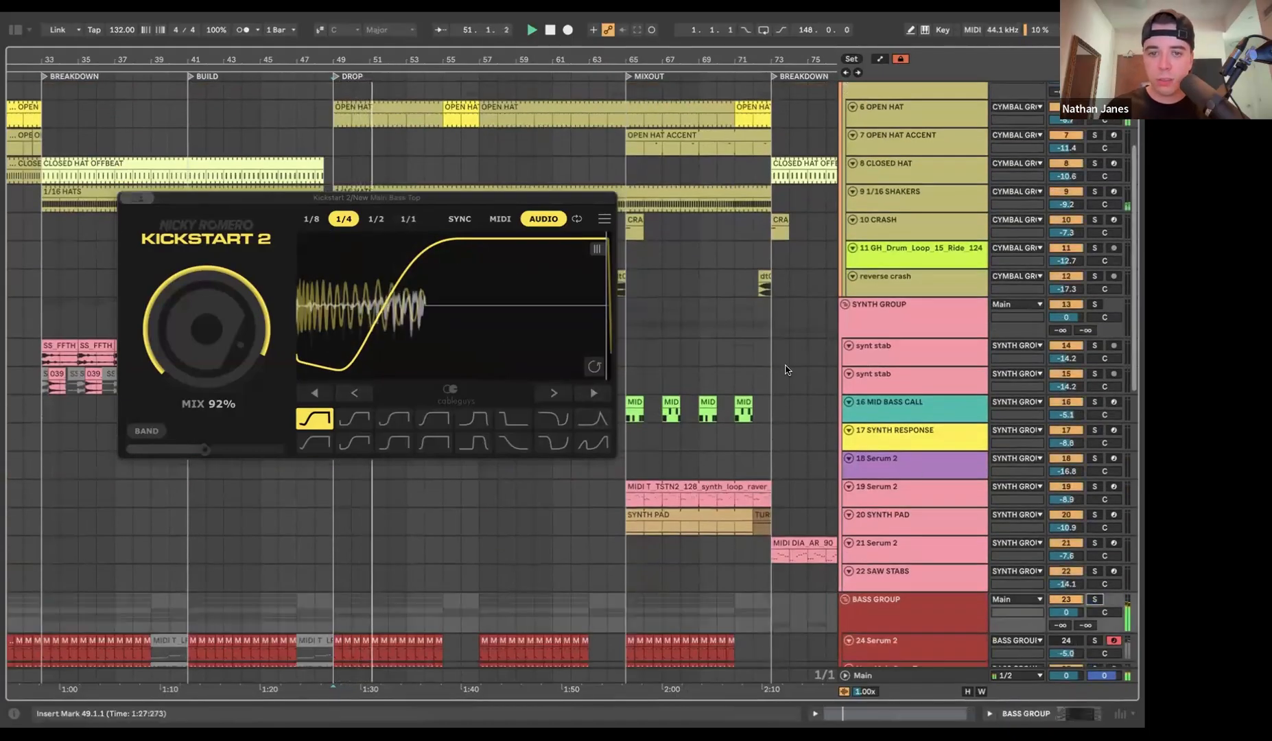
{"action": "scroll", "coordinate": [728, 357], "scroll_direction": "down", "scroll_amount": 6}
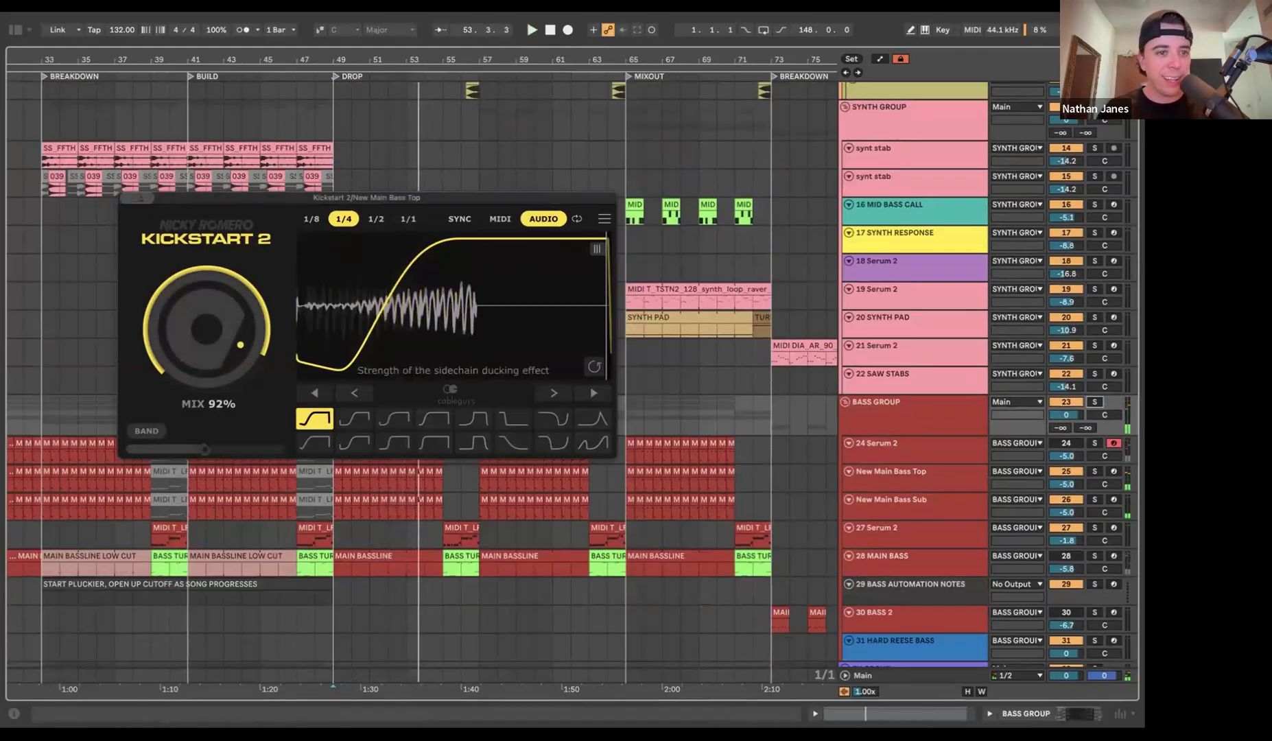
- Set the mix of the open Kickstart 2 on New Main Bass Top to 93% and check the full mix in VISION 4X
{"action": "key", "text": "space"}
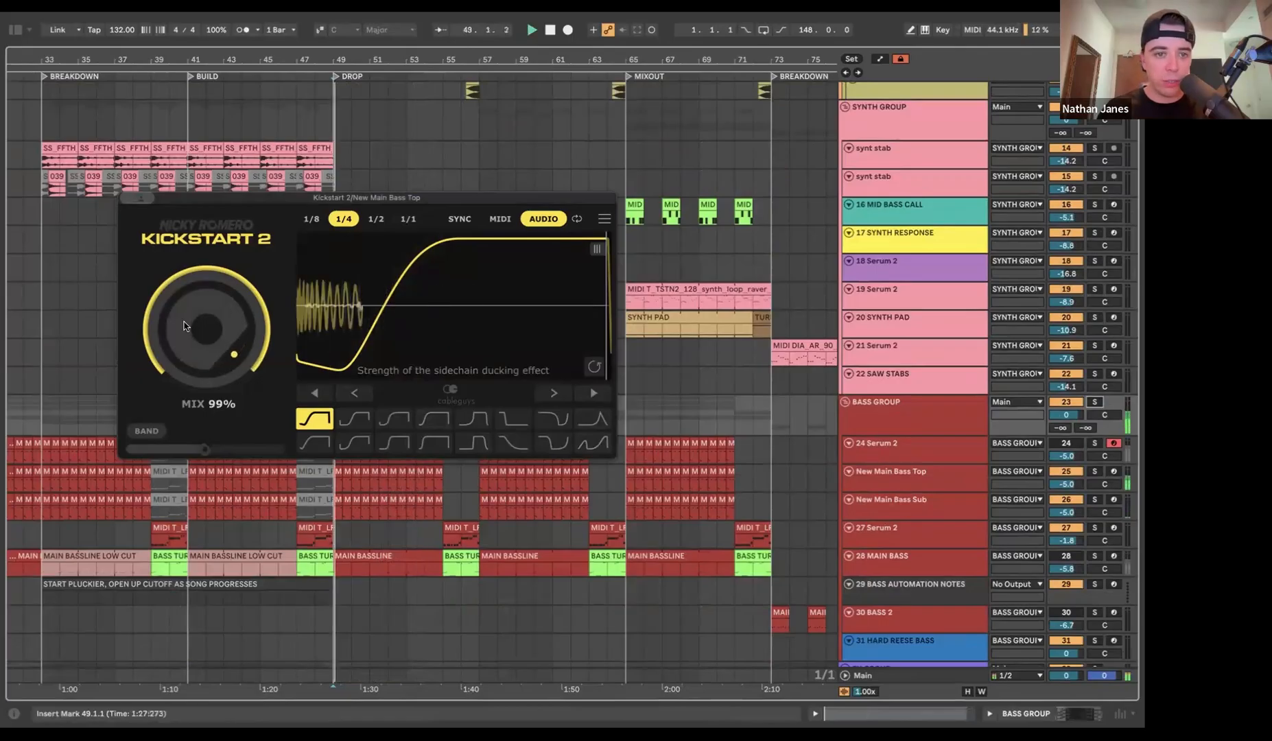
{"action": "left_click_drag", "start_coordinate": [206, 331], "coordinate": [207, 340]}
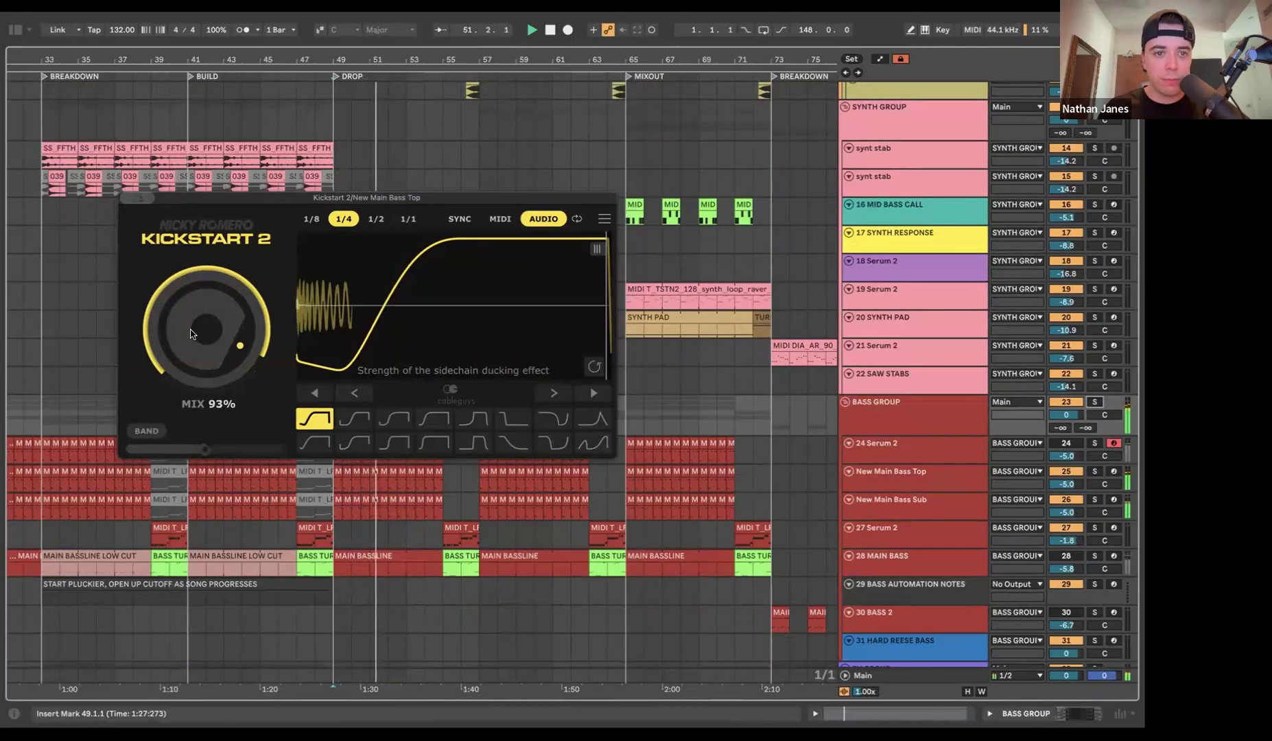
{"action": "key", "text": "alt+super+p"}
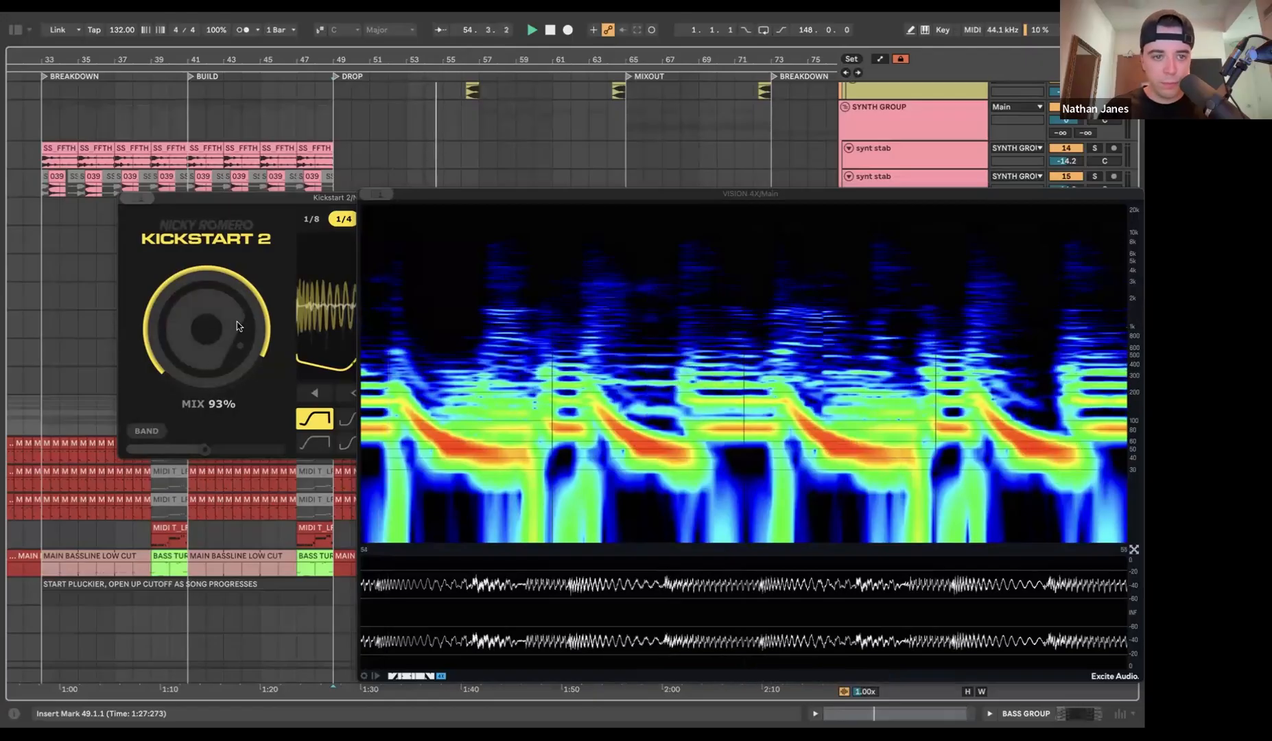
{"action": "key", "text": "super+w"}
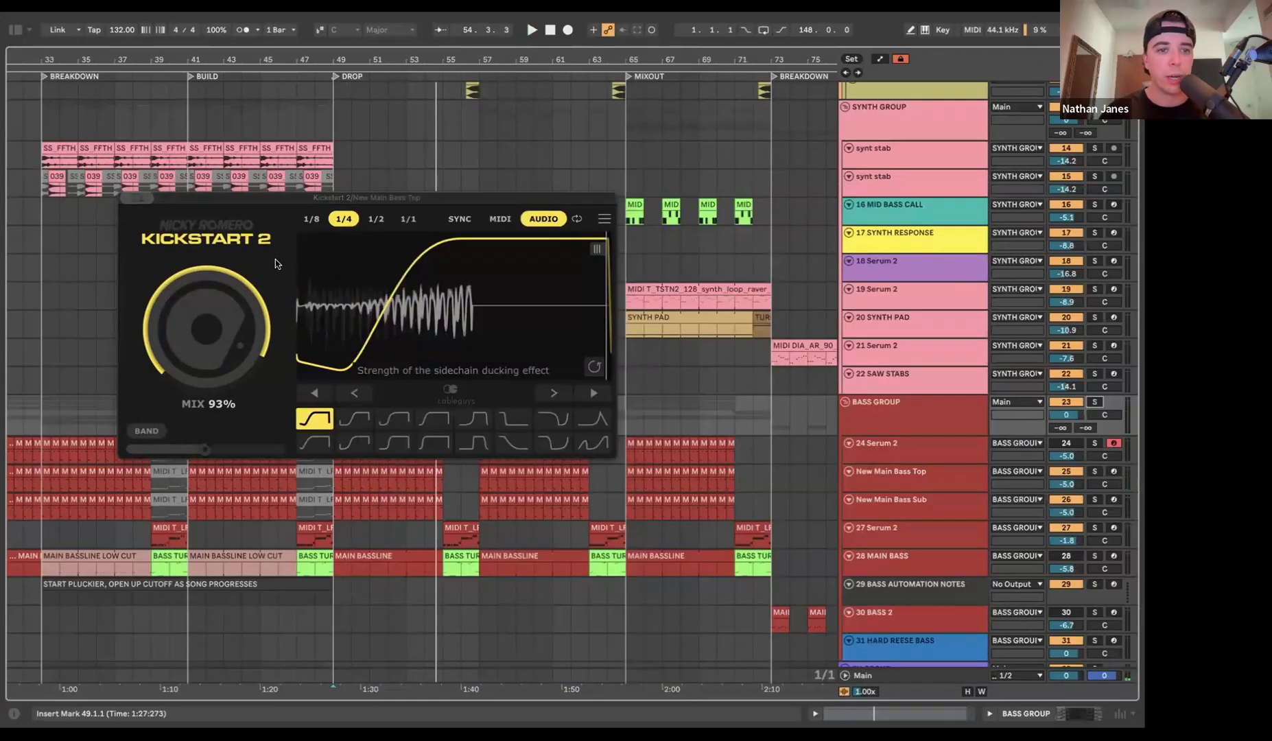
- Solo New Main Bass Top, set its open Kickstart 2 to 100% mix, and shift the ducking curve for a much slower volume recovery
{"action": "left_click", "coordinate": [944, 515]}
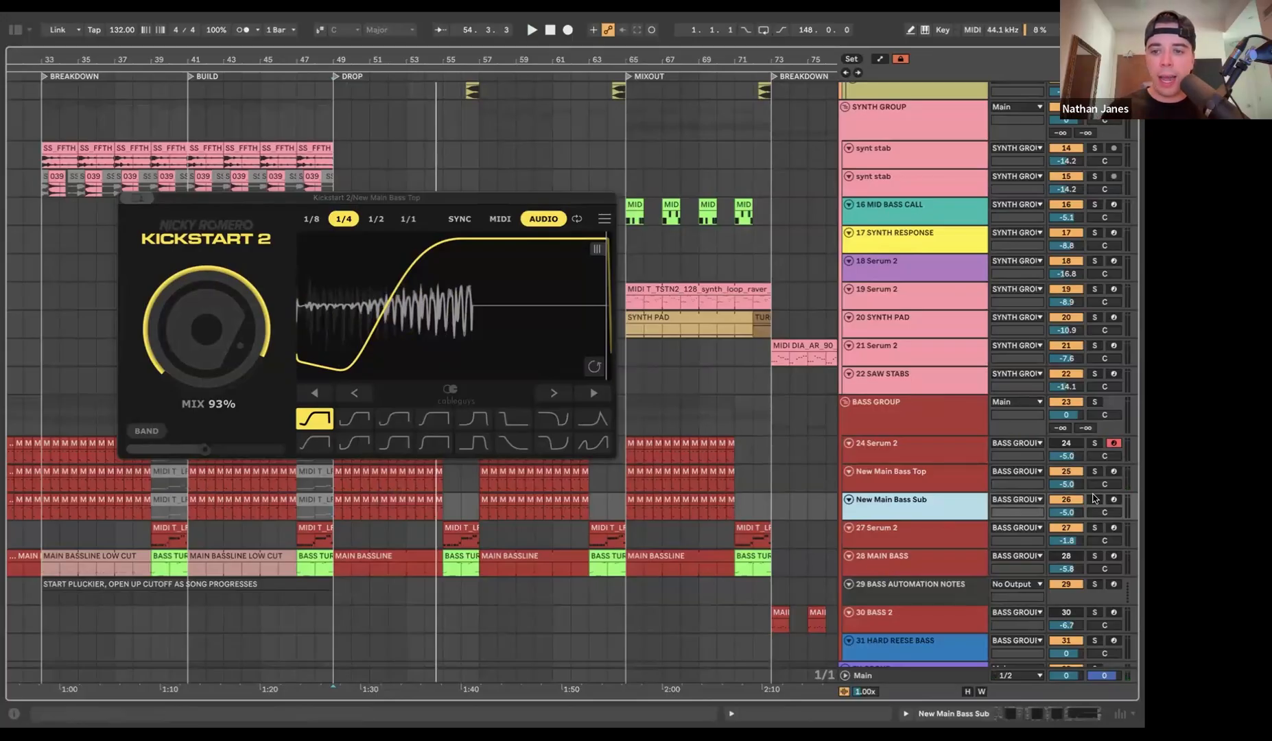
{"action": "left_click", "coordinate": [1094, 473]}
{"action": "scroll", "coordinate": [755, 342], "scroll_direction": "up", "scroll_amount": 10}
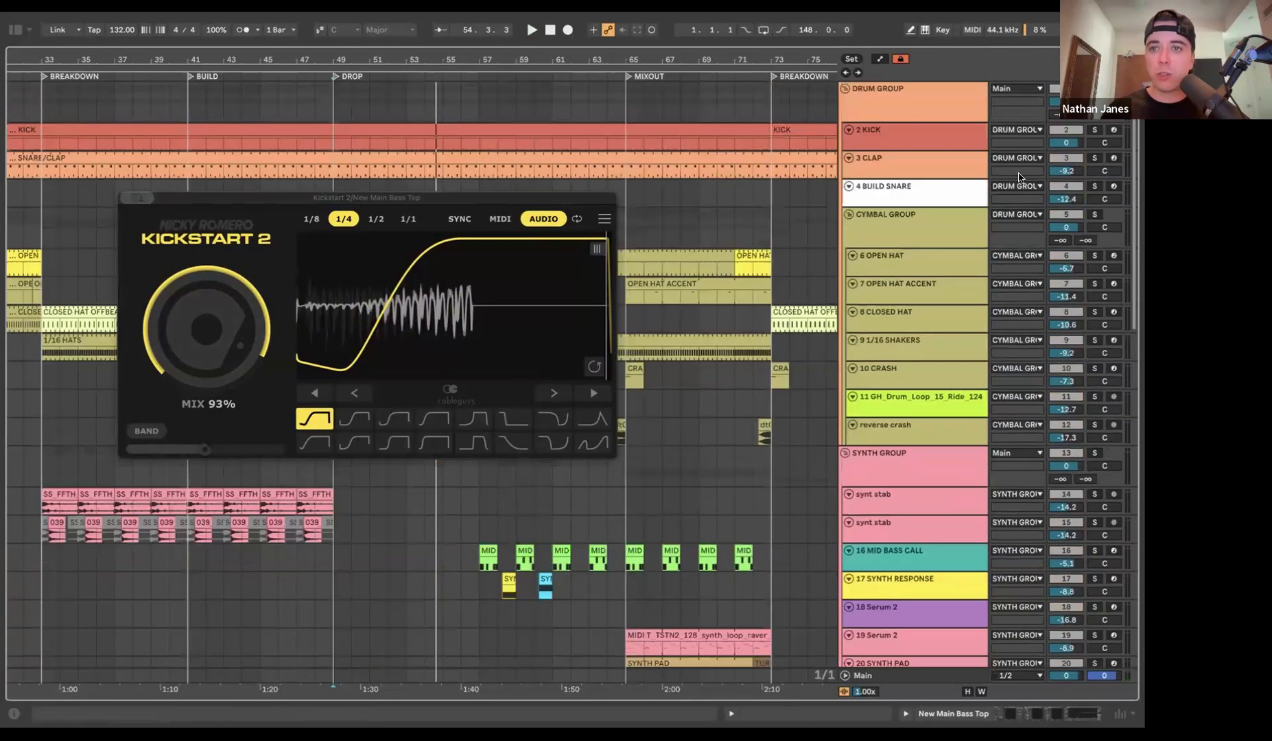
{"action": "scroll", "coordinate": [736, 345], "scroll_direction": "down", "scroll_amount": 15}
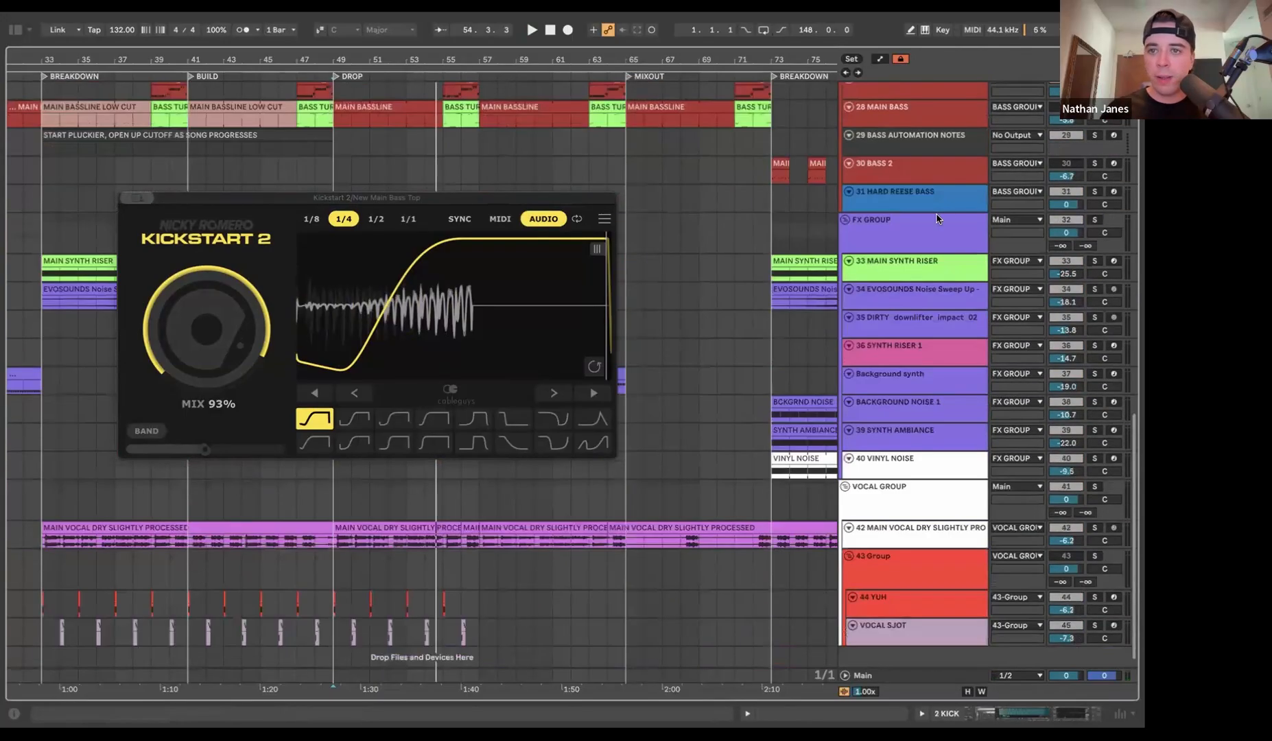
{"action": "double_click", "coordinate": [917, 262]}
{"action": "key", "text": "space"}
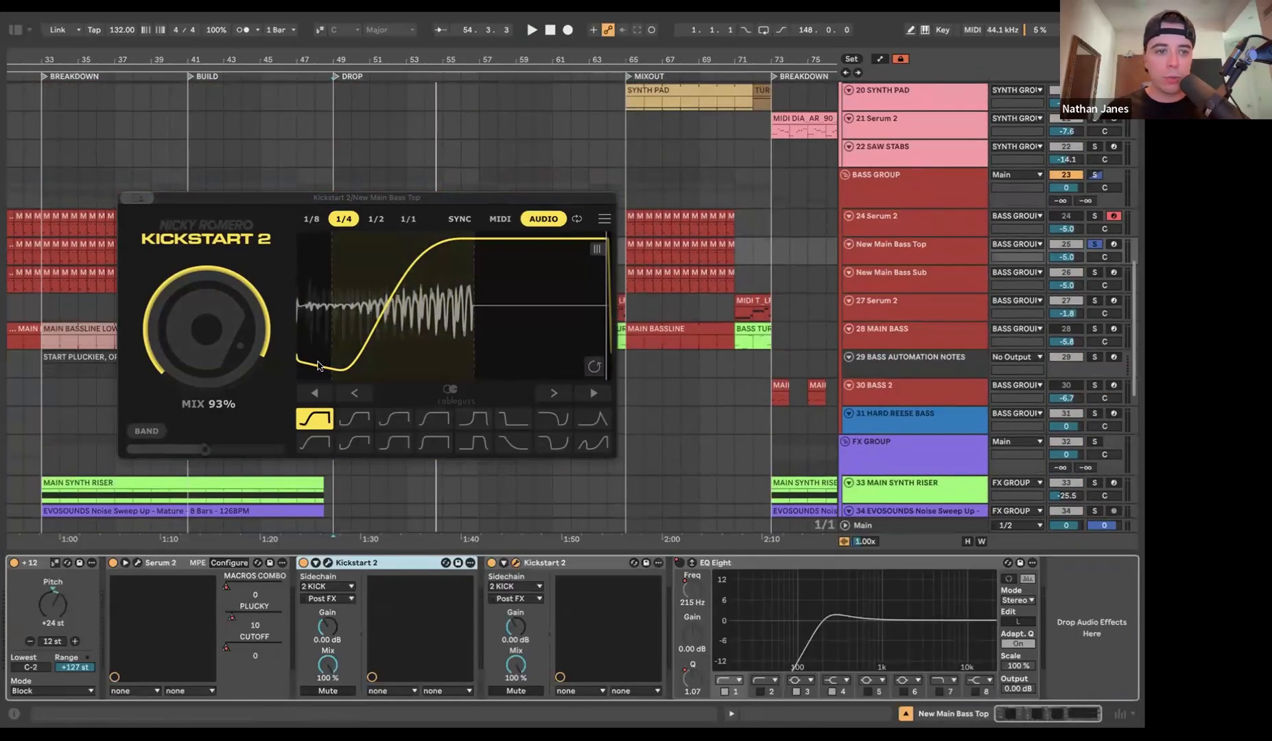
{"action": "left_click_drag", "start_coordinate": [207, 330], "coordinate": [208, 310]}
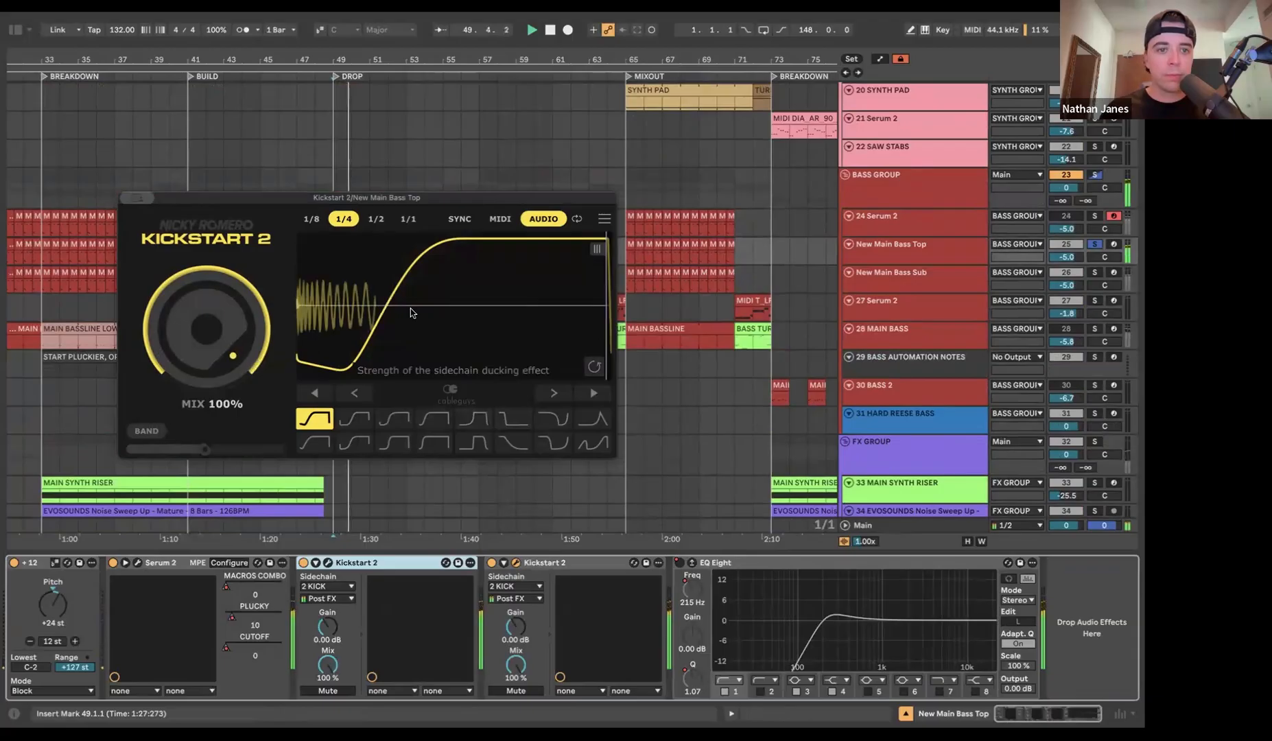
{"action": "left_click_drag", "start_coordinate": [405, 305], "coordinate": [478, 305]}
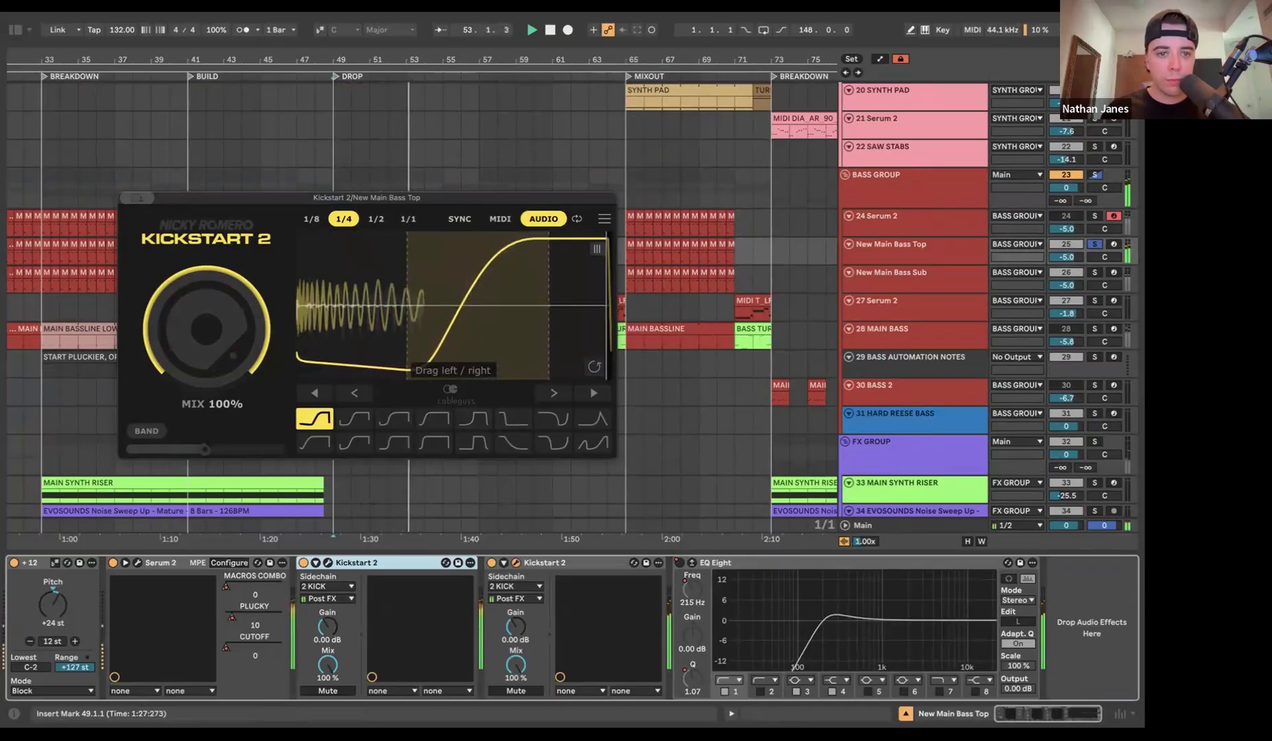
- Release the solo on New Main Bass Top and shift its Kickstart 2 curve back for an earlier recovery, playing the full mix
{"action": "left_click", "coordinate": [1095, 244]}
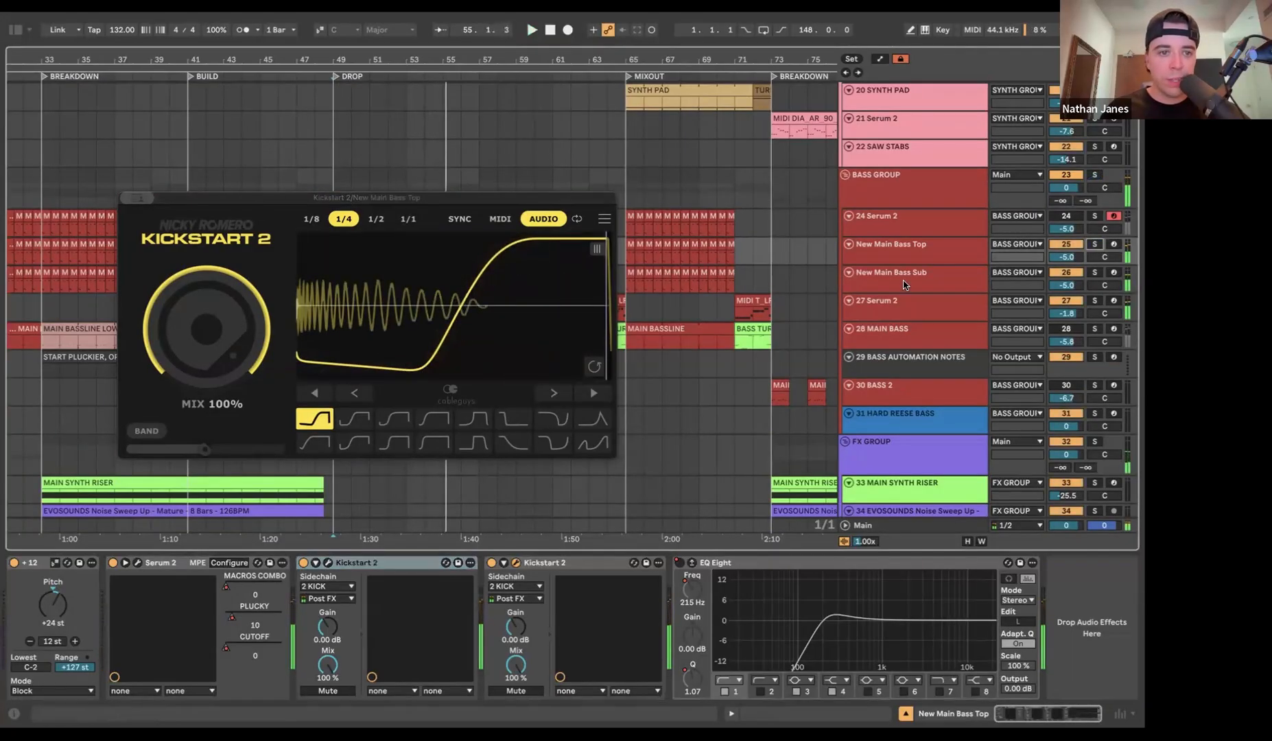
{"action": "left_click_drag", "start_coordinate": [457, 322], "coordinate": [408, 321]}
{"action": "key", "text": "space"}
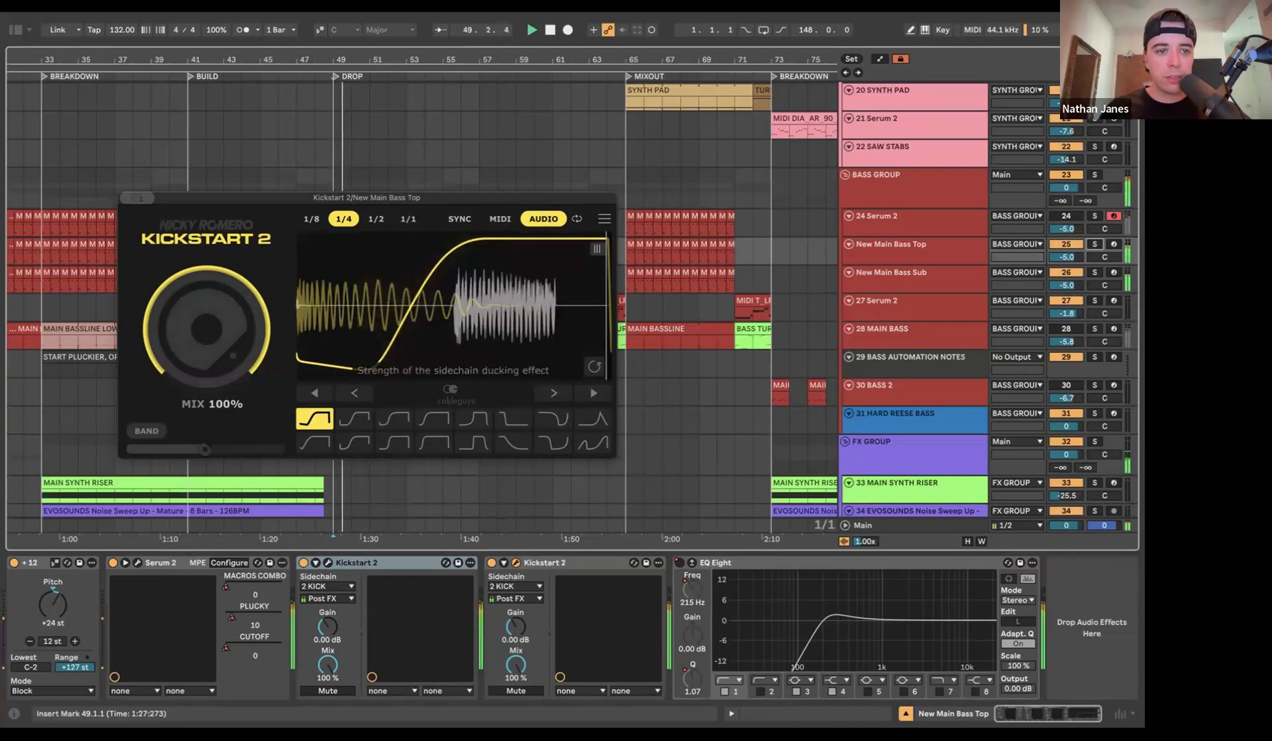
- Fine-tune the mix of Kickstart 2 on New Main Bass Top to 92% while auditioning the full mix from the drop
{"action": "left_click_drag", "start_coordinate": [207, 330], "coordinate": [207, 335]}
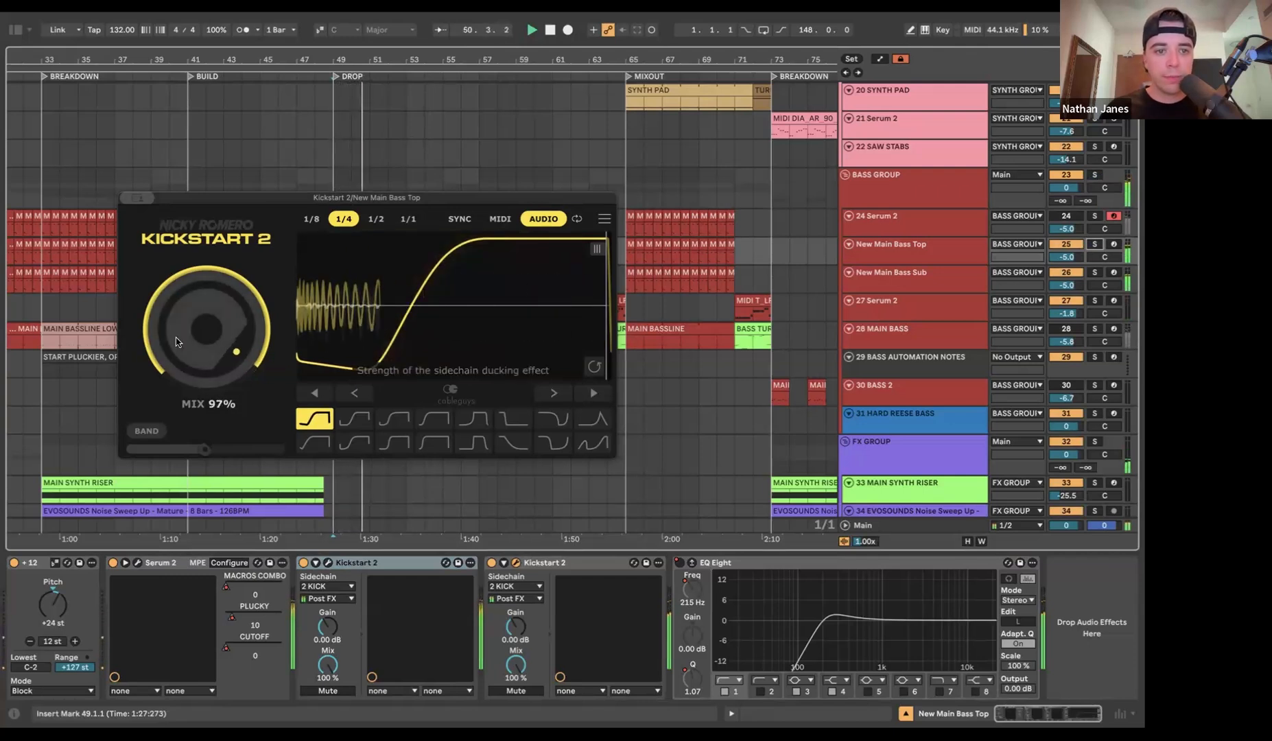
{"action": "left_click_drag", "start_coordinate": [235, 334], "coordinate": [232, 337]}
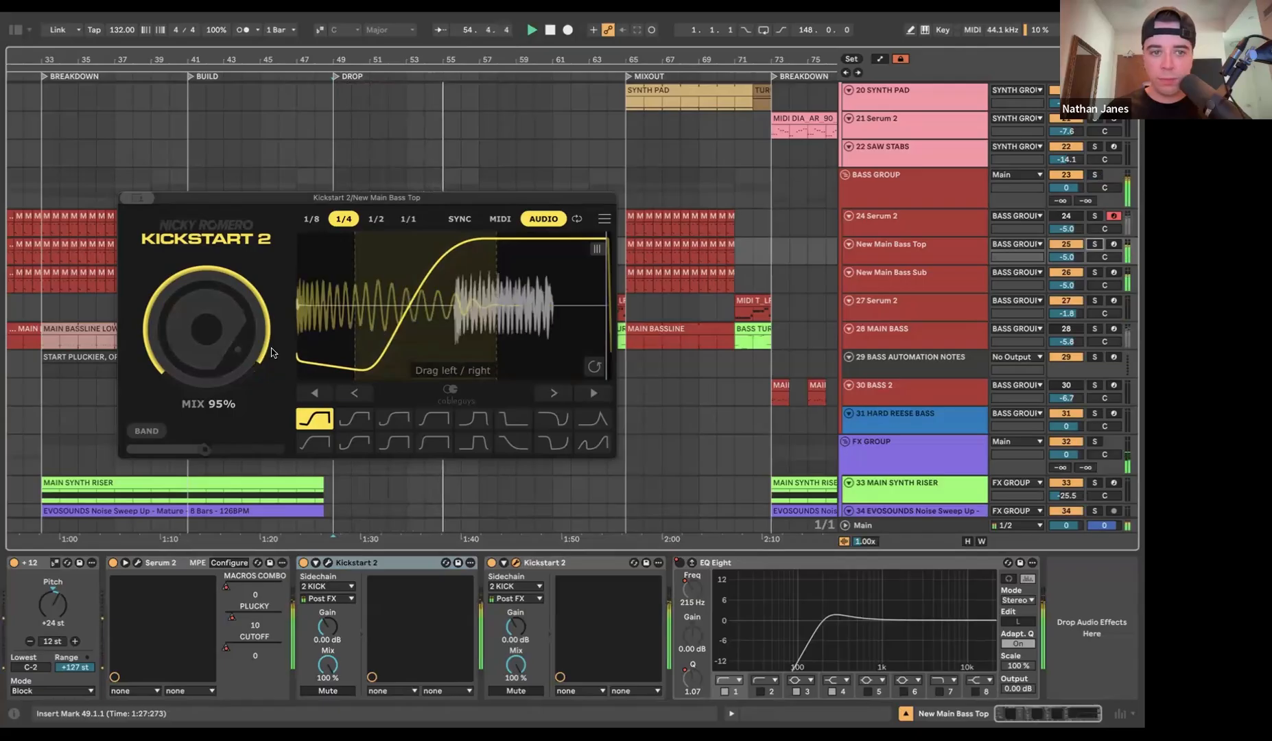
{"action": "key", "text": "space"}
{"action": "key", "text": "space"}
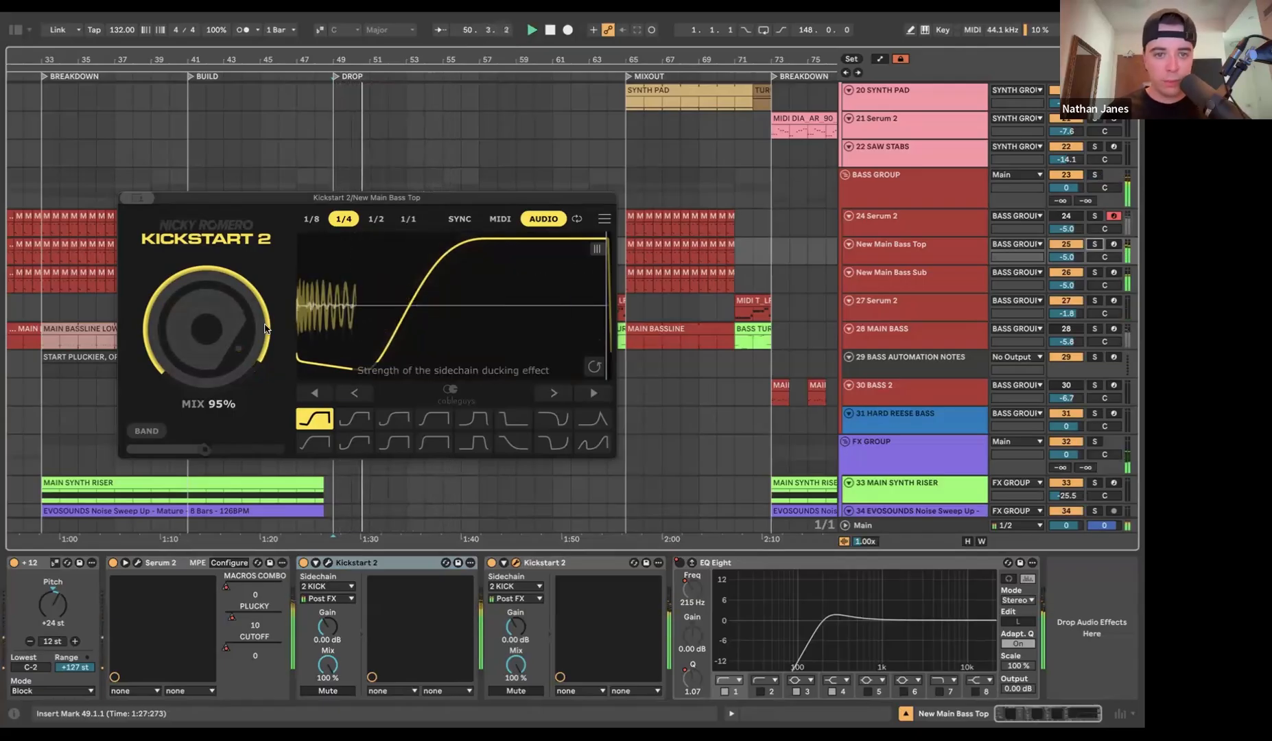
{"action": "key", "text": "space"}
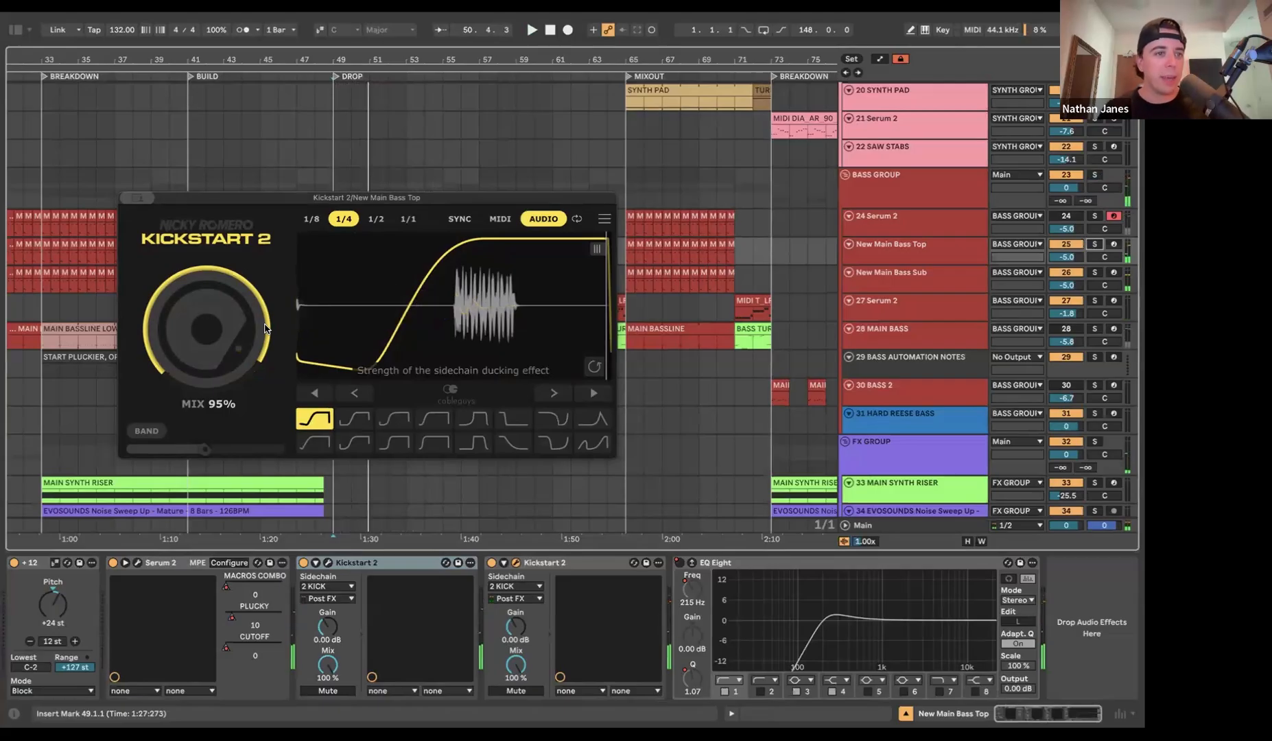
{"action": "left_click_drag", "start_coordinate": [266, 329], "coordinate": [266, 333]}
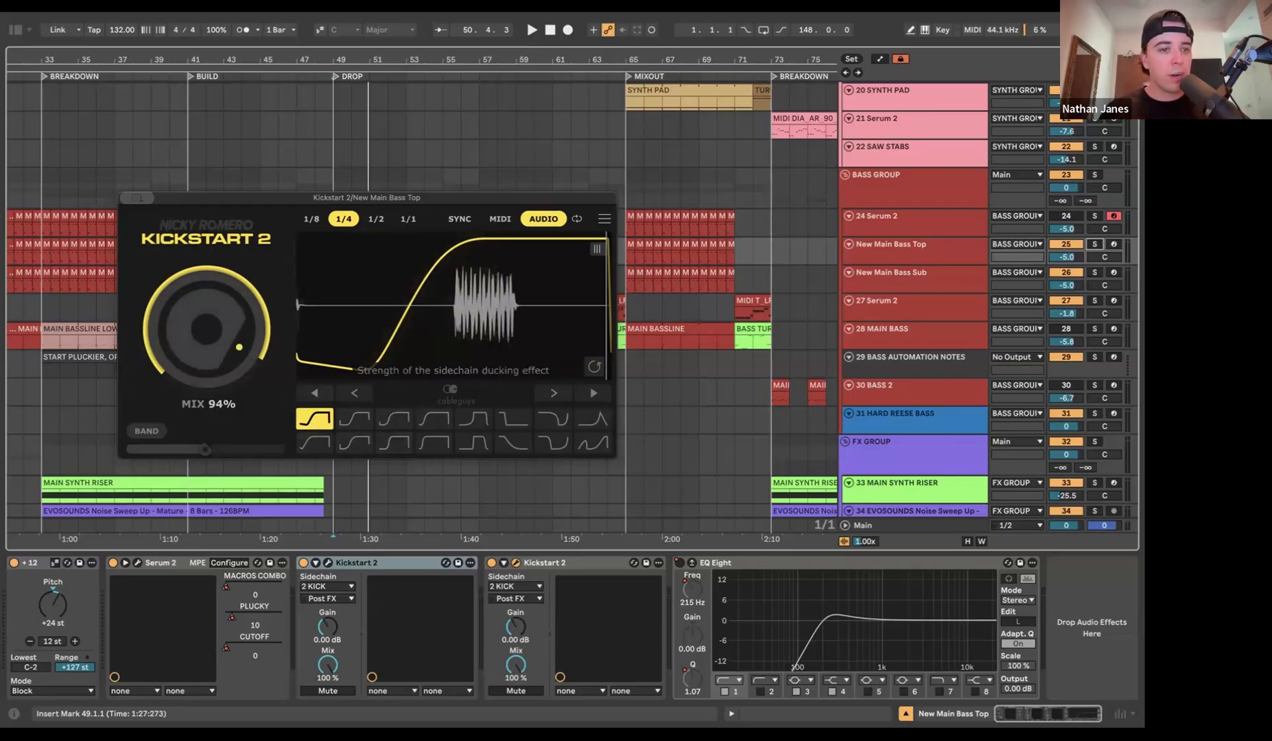
{"action": "left_click_drag", "start_coordinate": [206, 330], "coordinate": [207, 332]}
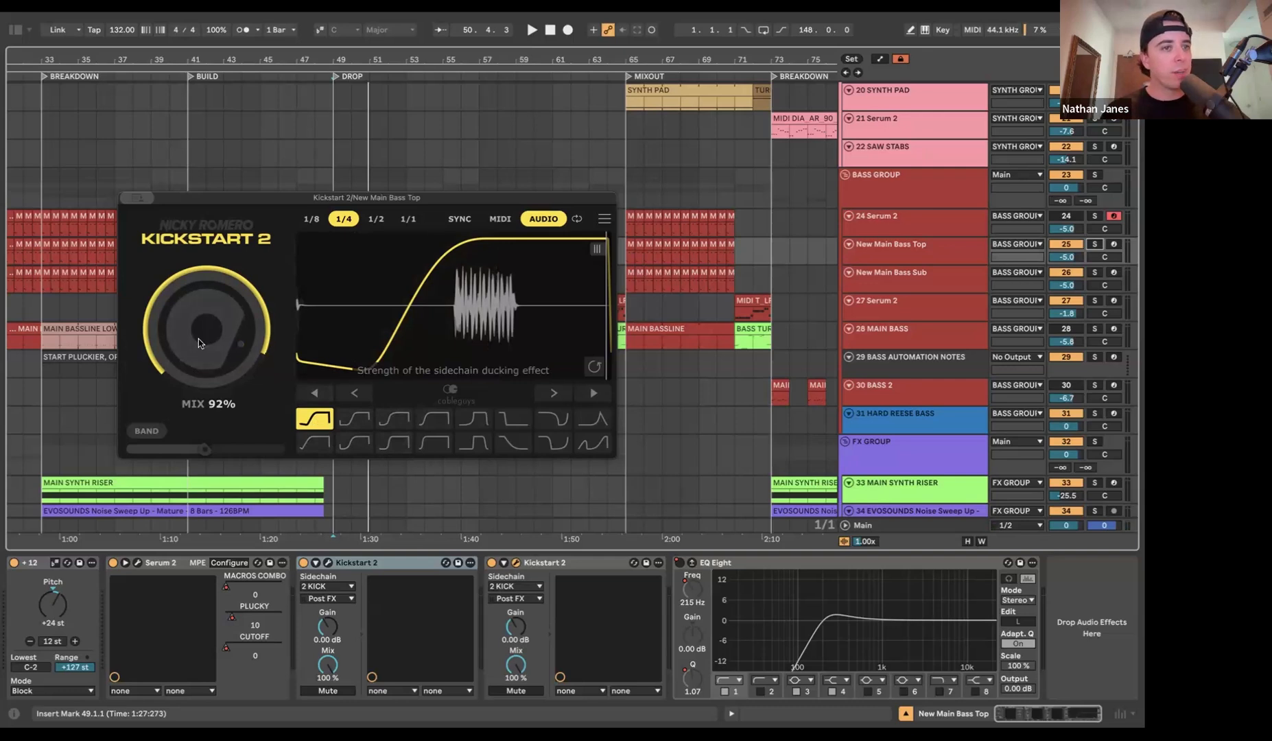
- Play the full mix from the drop and inspect the kick and bass overlap in VISION 4X, closing the analyser when done
{"action": "key", "text": "space"}
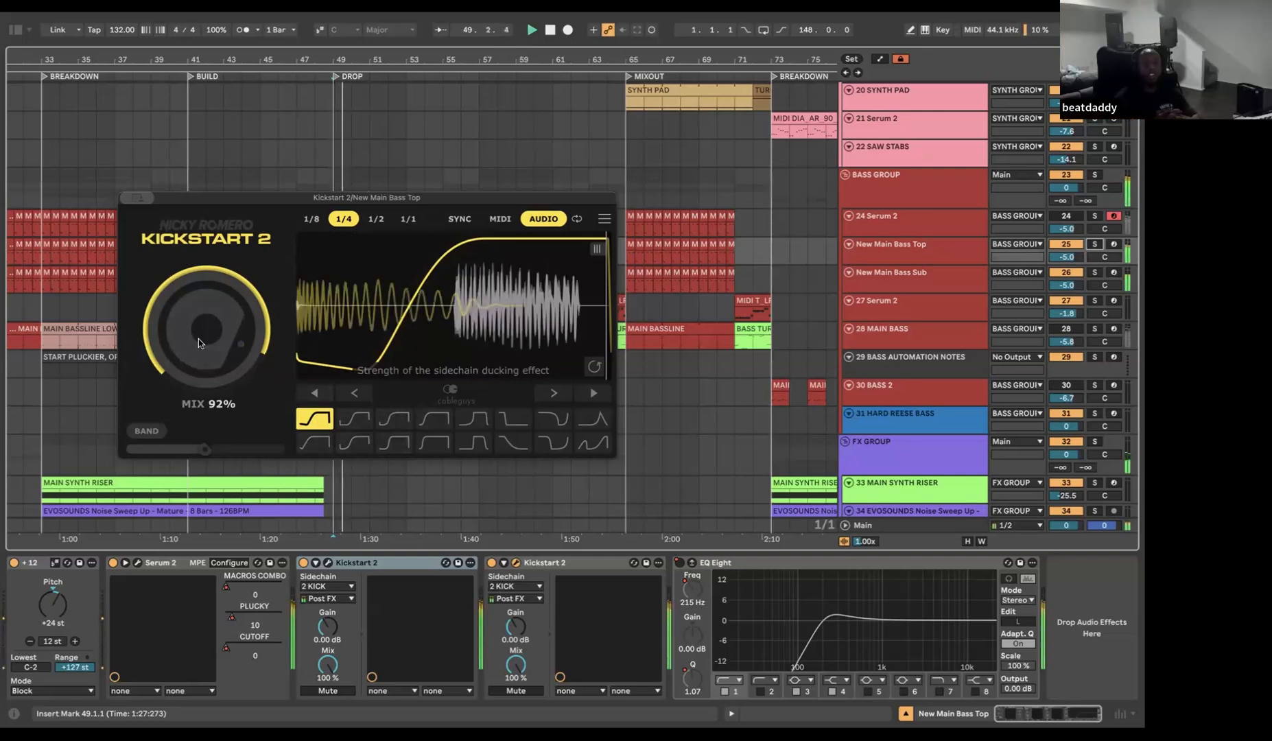
{"action": "key", "text": "alt+super+p"}
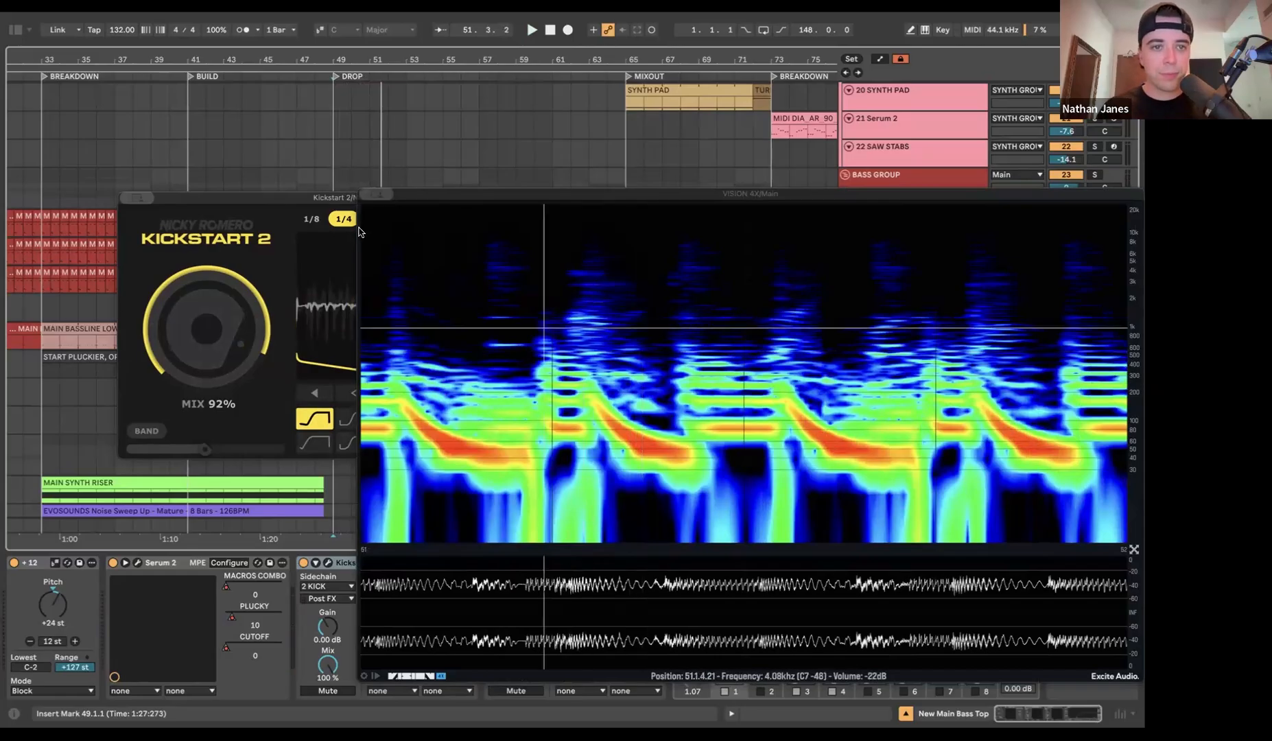
{"action": "left_click", "coordinate": [370, 195]}
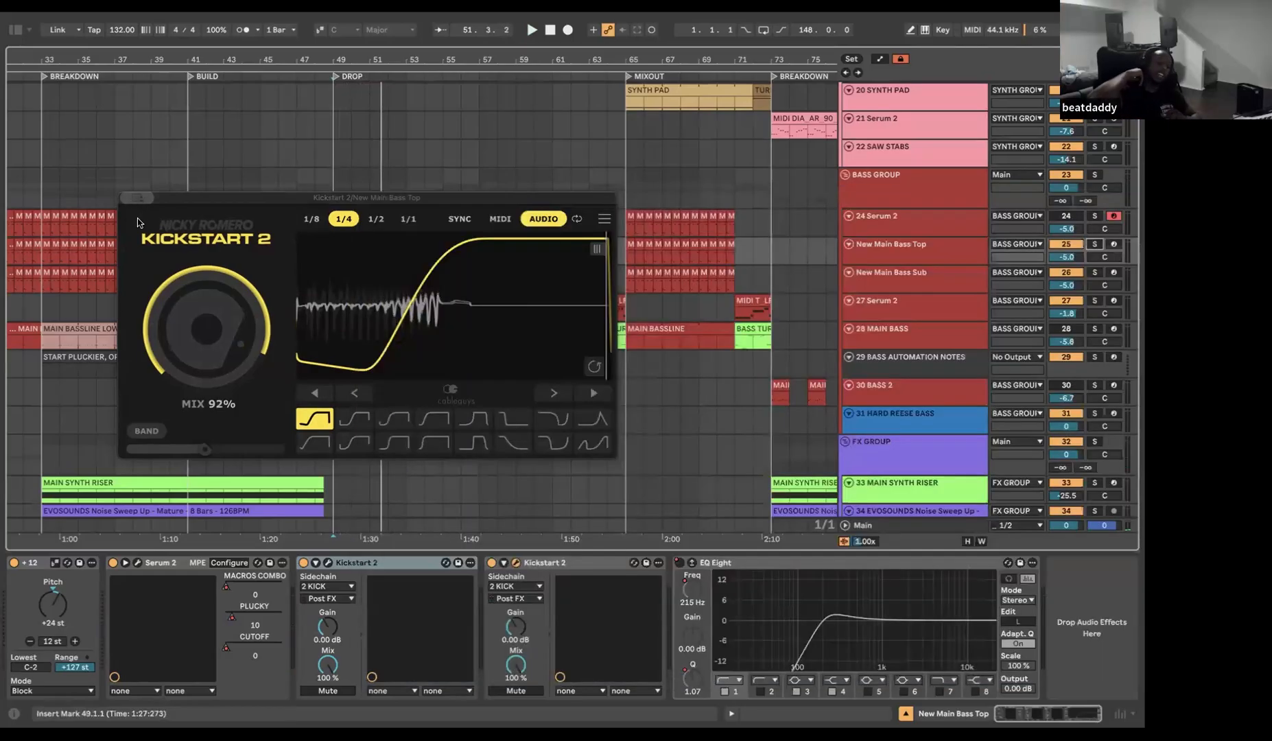
- Play the 27 Serum 2 clip from bar 55 and inspect how its bass sits against the kick in VISION 4X
{"action": "left_click", "coordinate": [899, 280]}
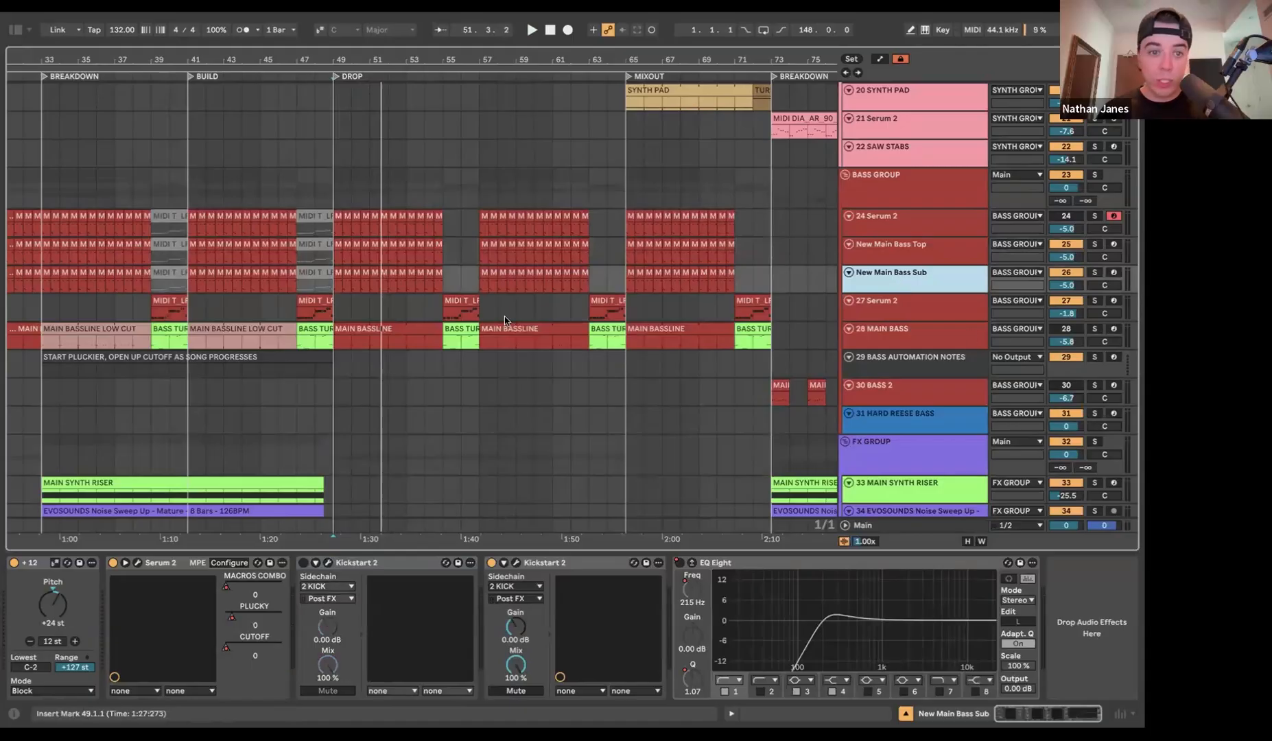
{"action": "left_click", "coordinate": [446, 307]}
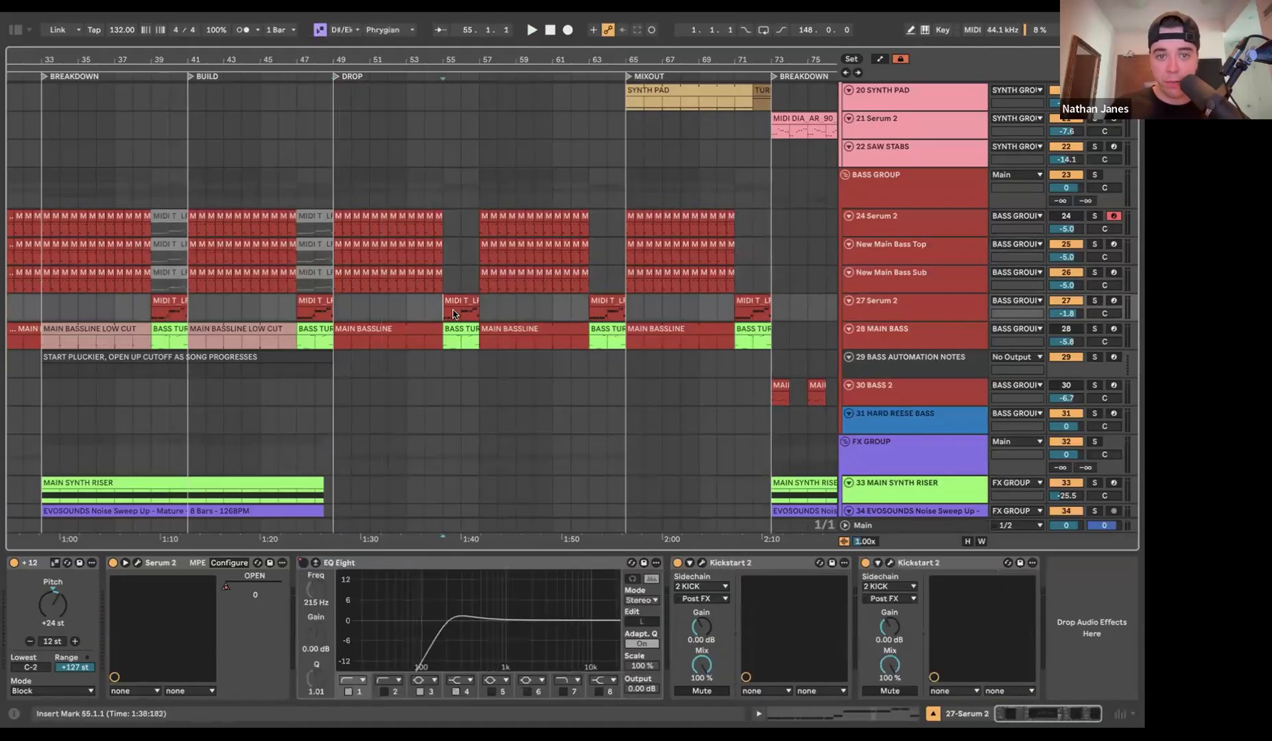
{"action": "left_click", "coordinate": [1096, 300]}
{"action": "key", "text": "space"}
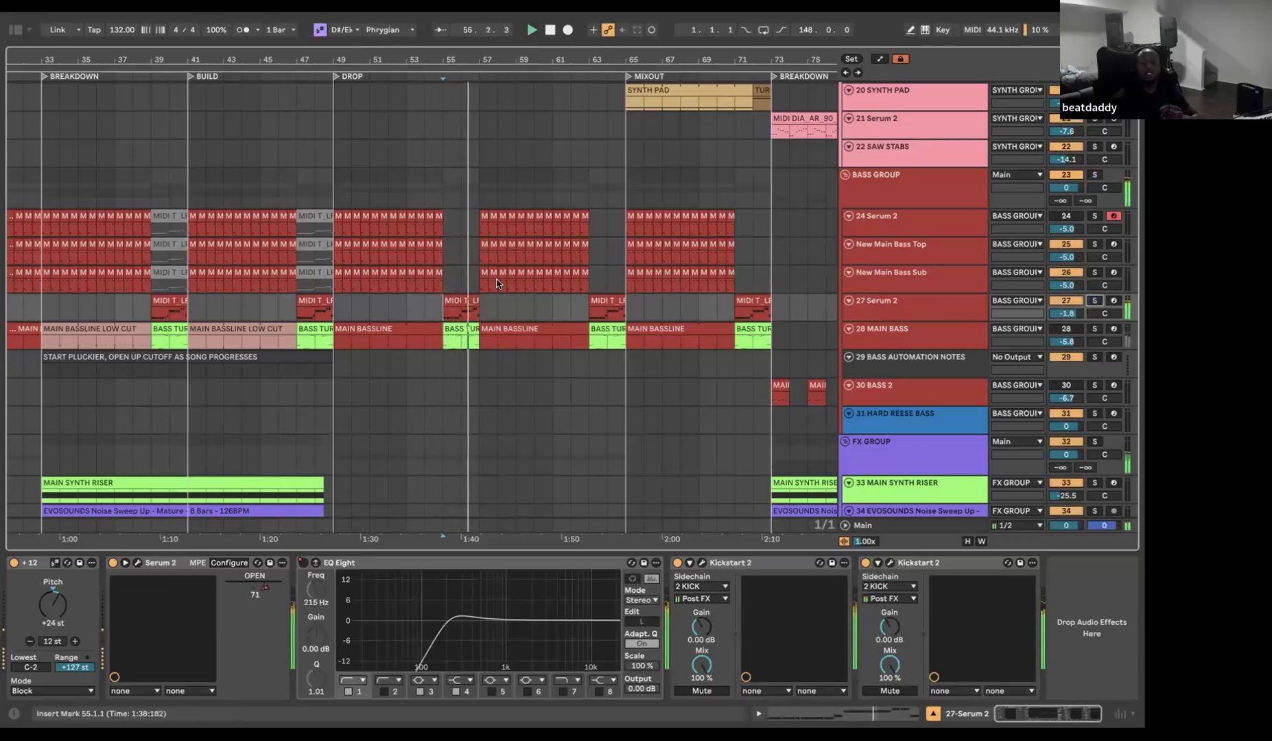
{"action": "key", "text": "space"}
{"action": "key", "text": "space"}
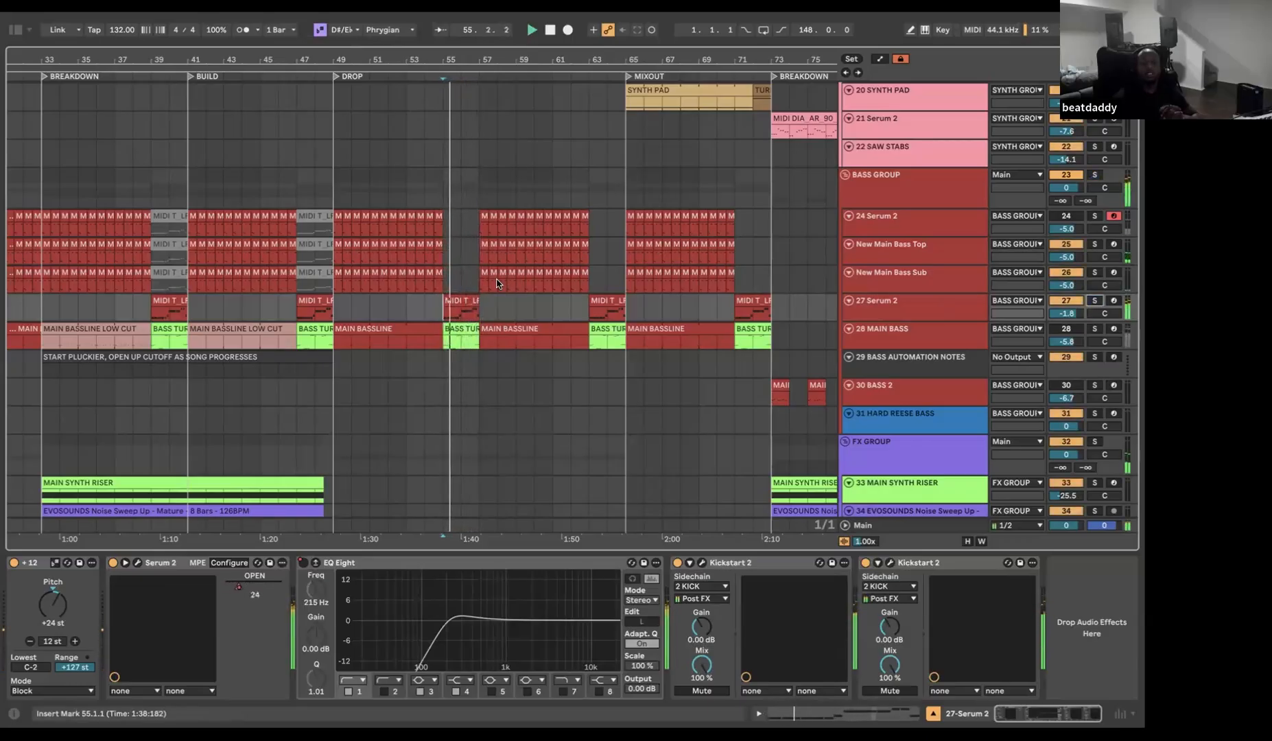
{"action": "key", "text": "alt+super+p"}
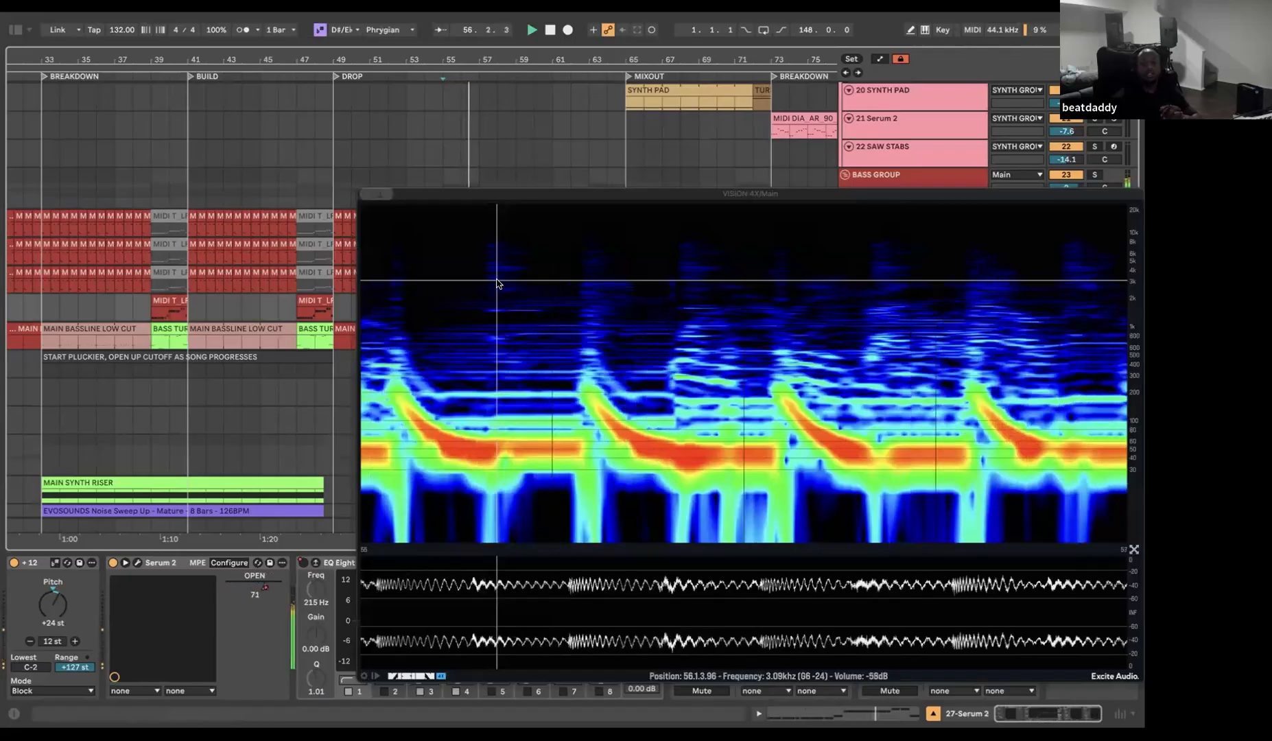
- Replay the bass from bar 55, inspect it against the kick in VISION 4X, and close the analyser
{"action": "key", "text": "space"}
{"action": "key", "text": "space"}
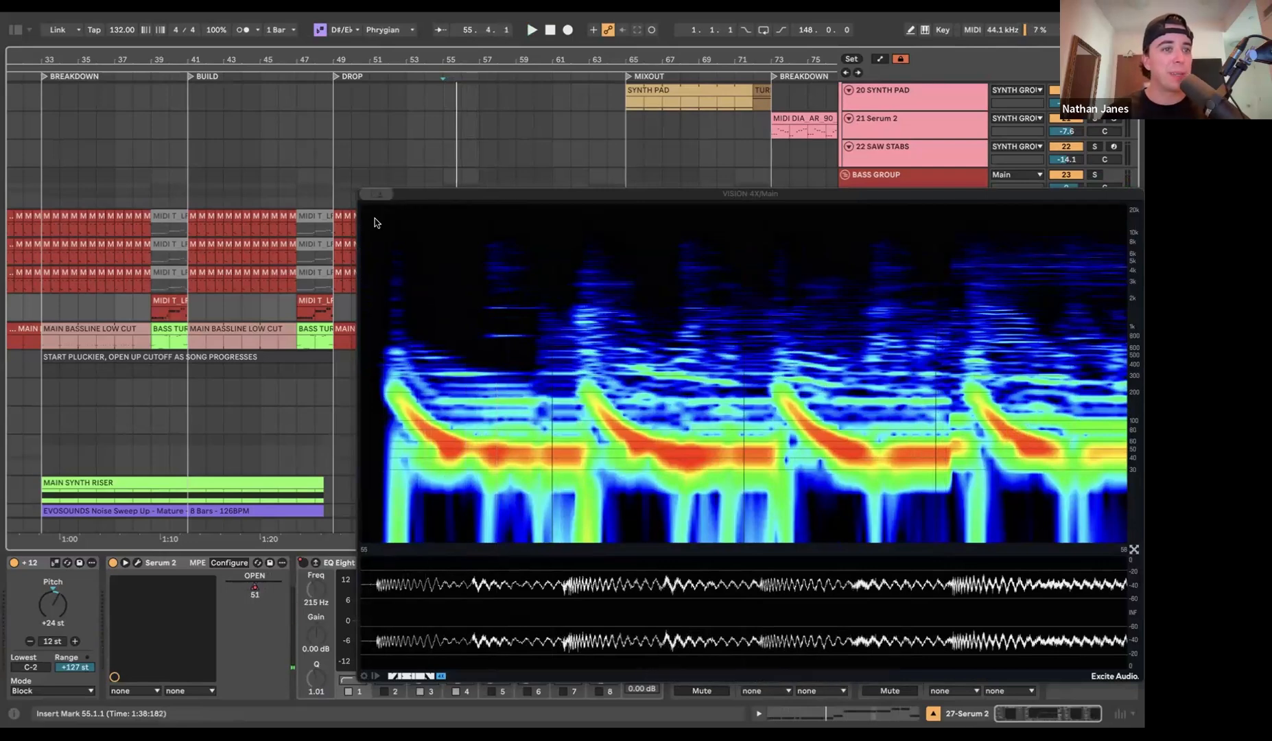
{"action": "key", "text": "super+alt+p"}
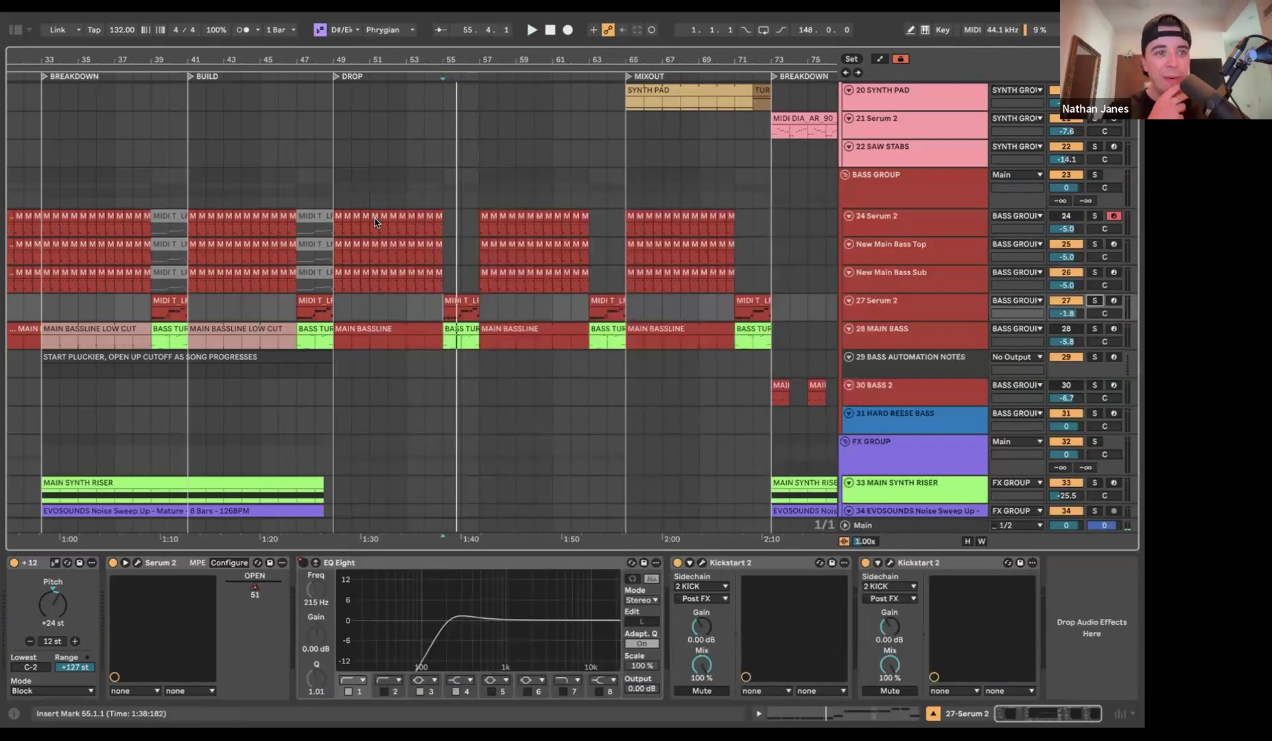
- Audition the 27 Serum 2 track in solo from bar 55, check its Serum 2 instrument, and release the solo
{"action": "scroll", "coordinate": [409, 198], "scroll_direction": "down", "scroll_amount": 3}
{"action": "key", "text": "space"}
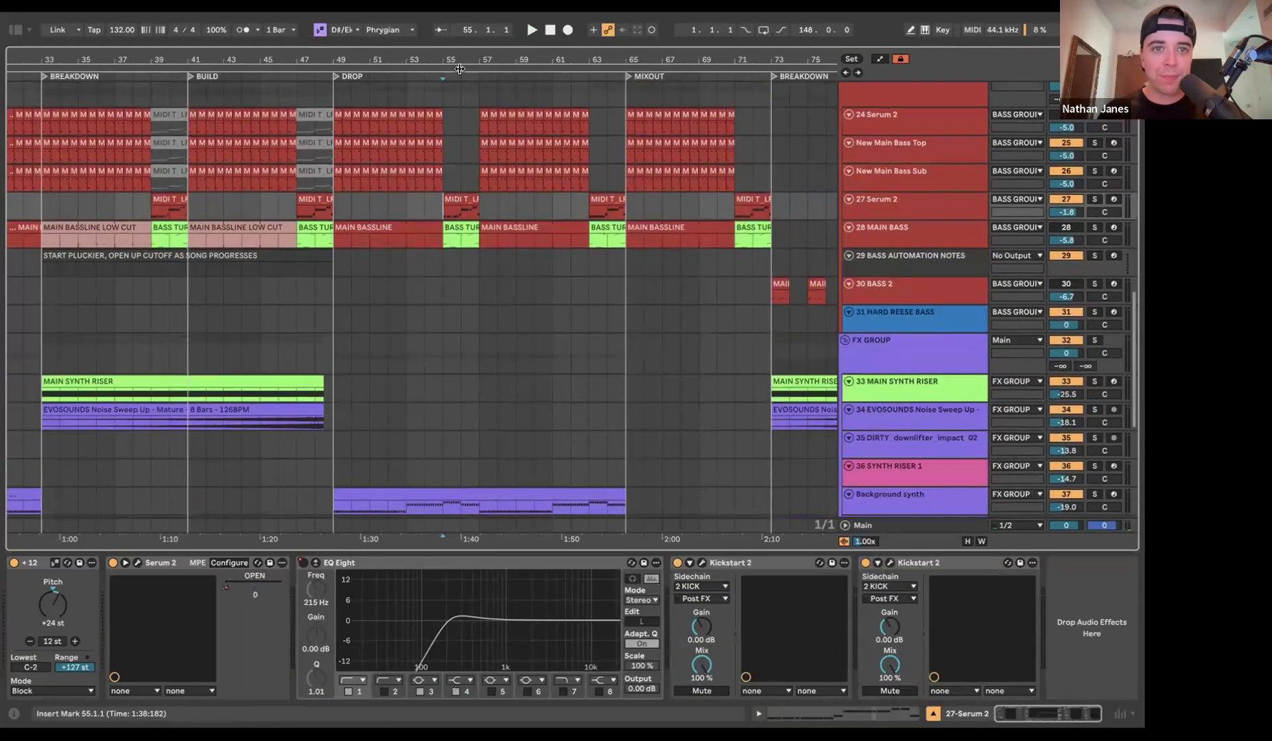
{"action": "left_click_drag", "start_coordinate": [459, 69], "coordinate": [464, 107]}
{"action": "key", "text": "space"}
{"action": "left_click", "coordinate": [1096, 201]}
{"action": "key", "text": "space"}
{"action": "key", "text": "space"}
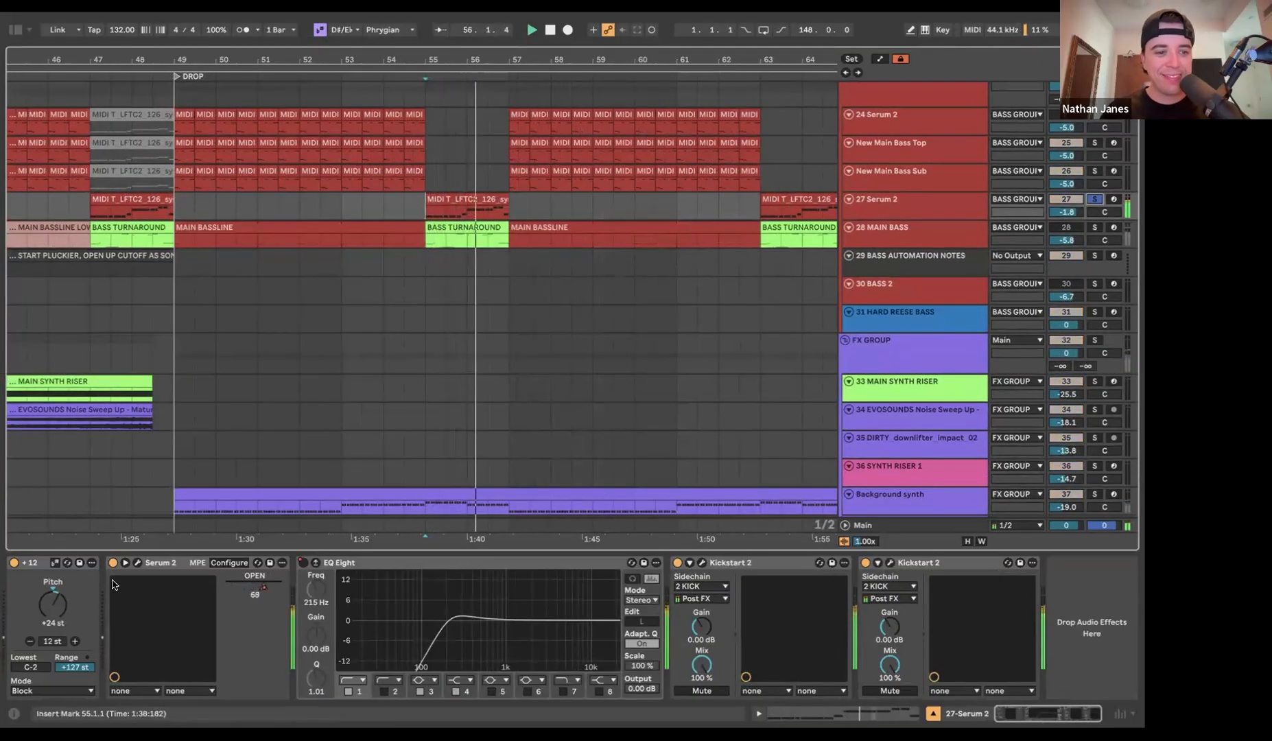
{"action": "left_click", "coordinate": [138, 562]}
{"action": "left_click", "coordinate": [272, 118]}
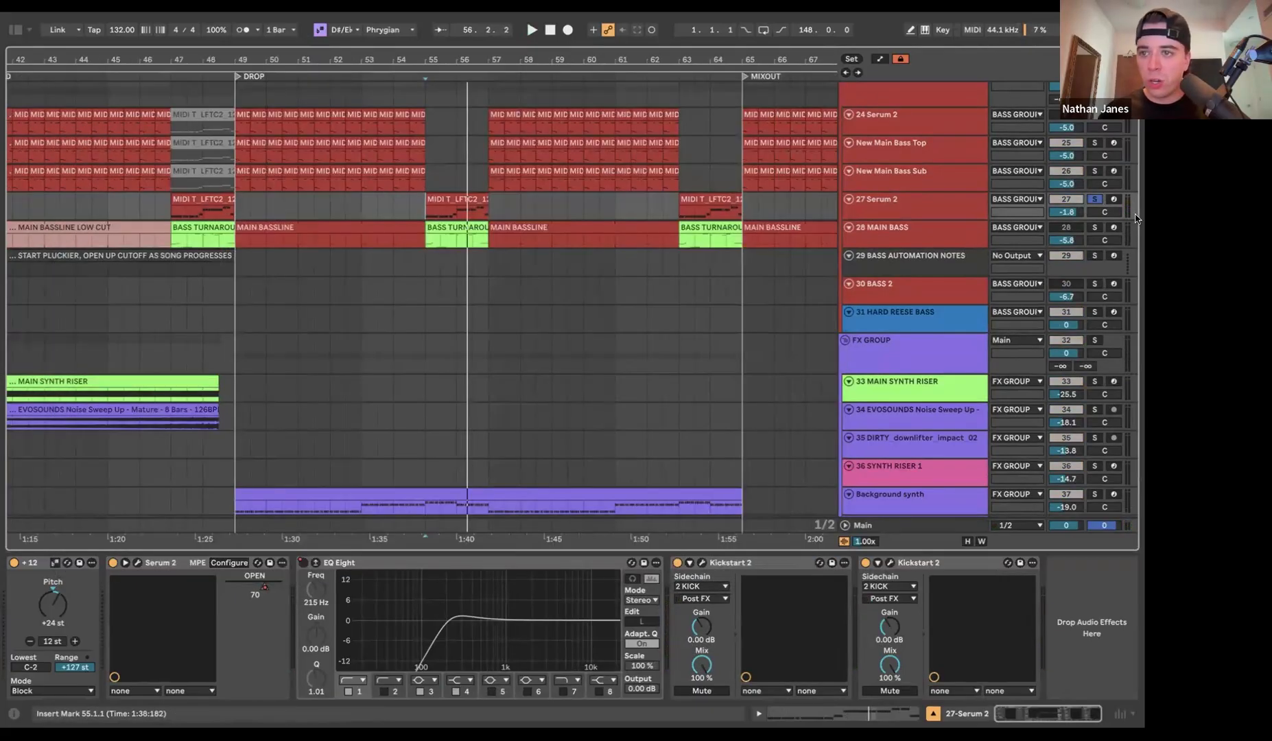
{"action": "left_click", "coordinate": [1095, 199]}
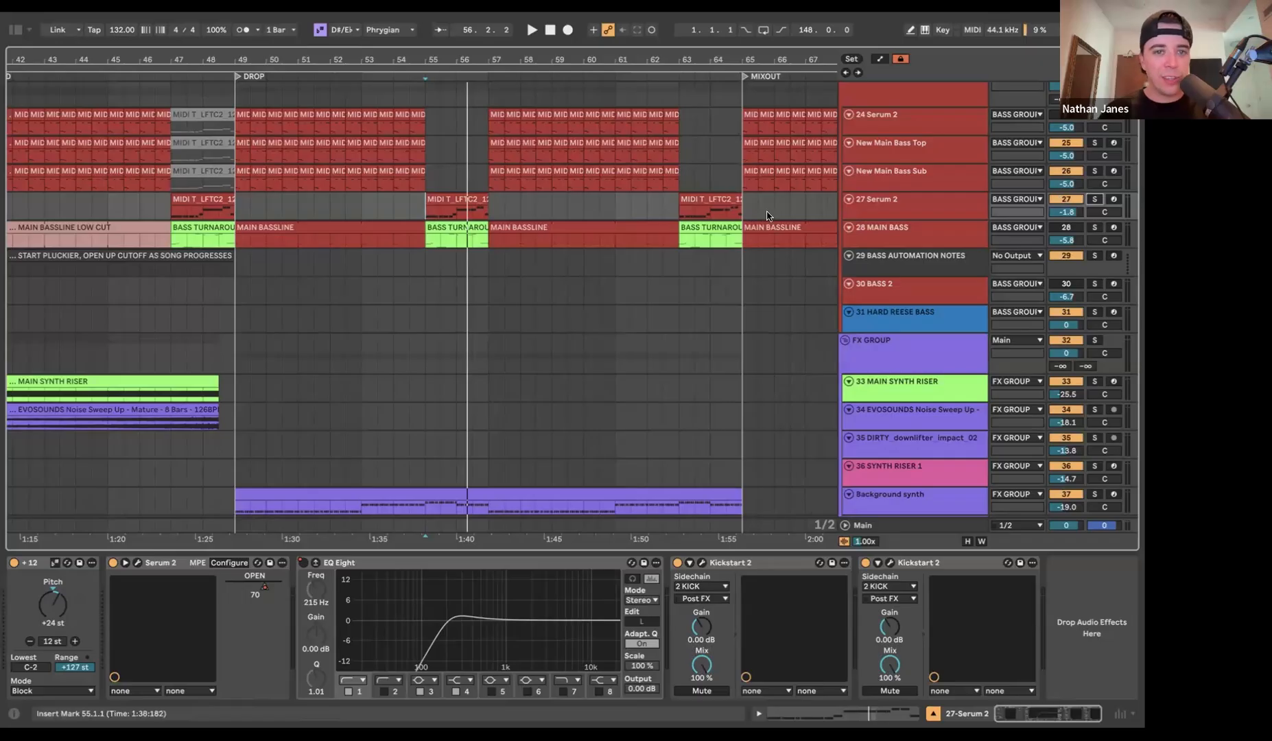
- Play the full mix from the drop at bar 49
{"action": "scroll", "coordinate": [307, 253], "scroll_direction": "up", "scroll_amount": 5}
{"action": "left_click", "coordinate": [239, 235]}
{"action": "key", "text": "space"}
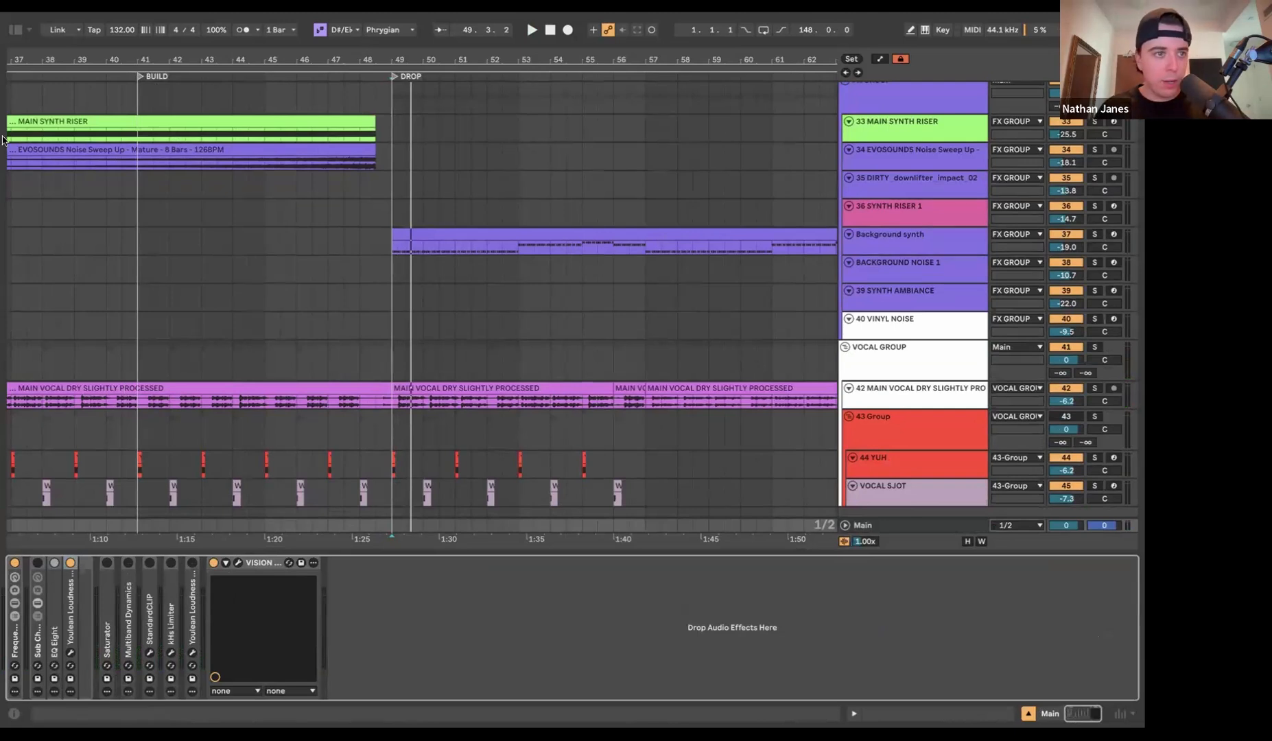
- Search the browser for "metric" and add ADPTR MetricAB to the Main track
{"action": "key", "text": "ctrl+f"}
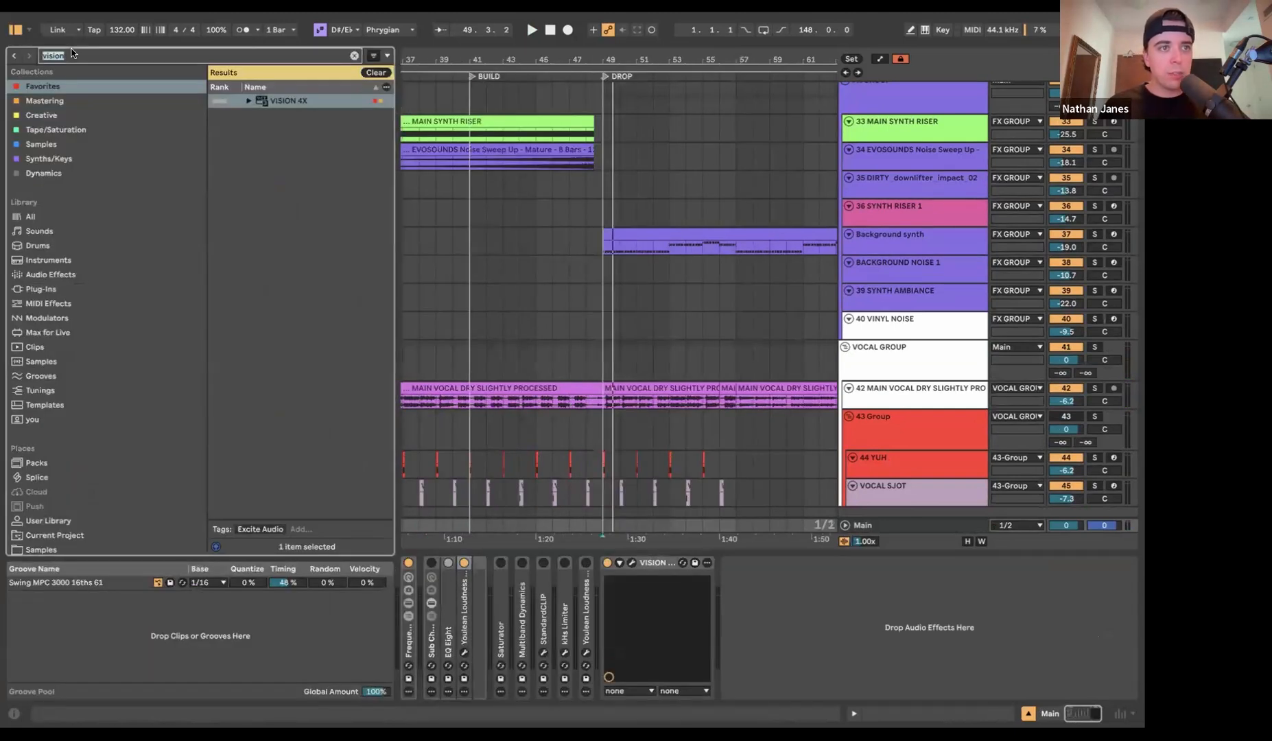
{"action": "type", "text": "mauP"}
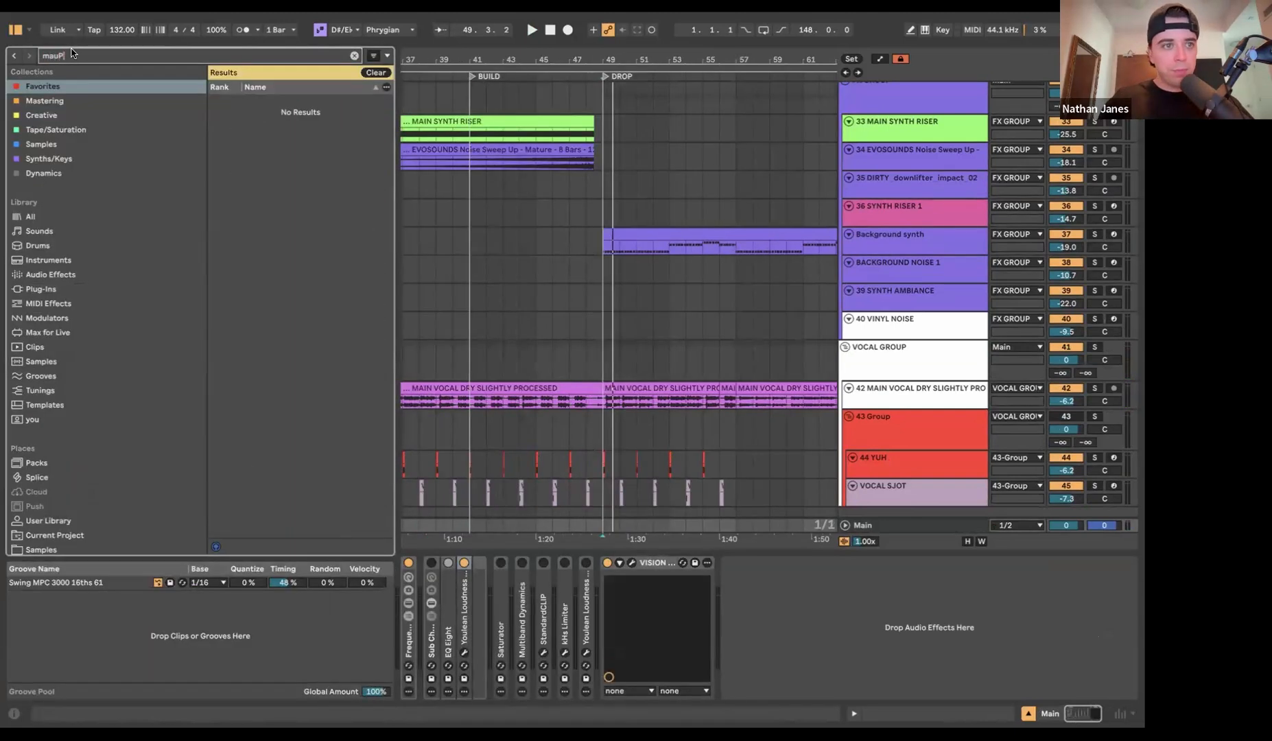
{"action": "key", "text": "BackSpace"}
{"action": "key", "text": "BackSpace"}
{"action": "key", "text": "BackSpace"}
{"action": "key", "text": "BackSpace"}
{"action": "type", "text": "metri"}
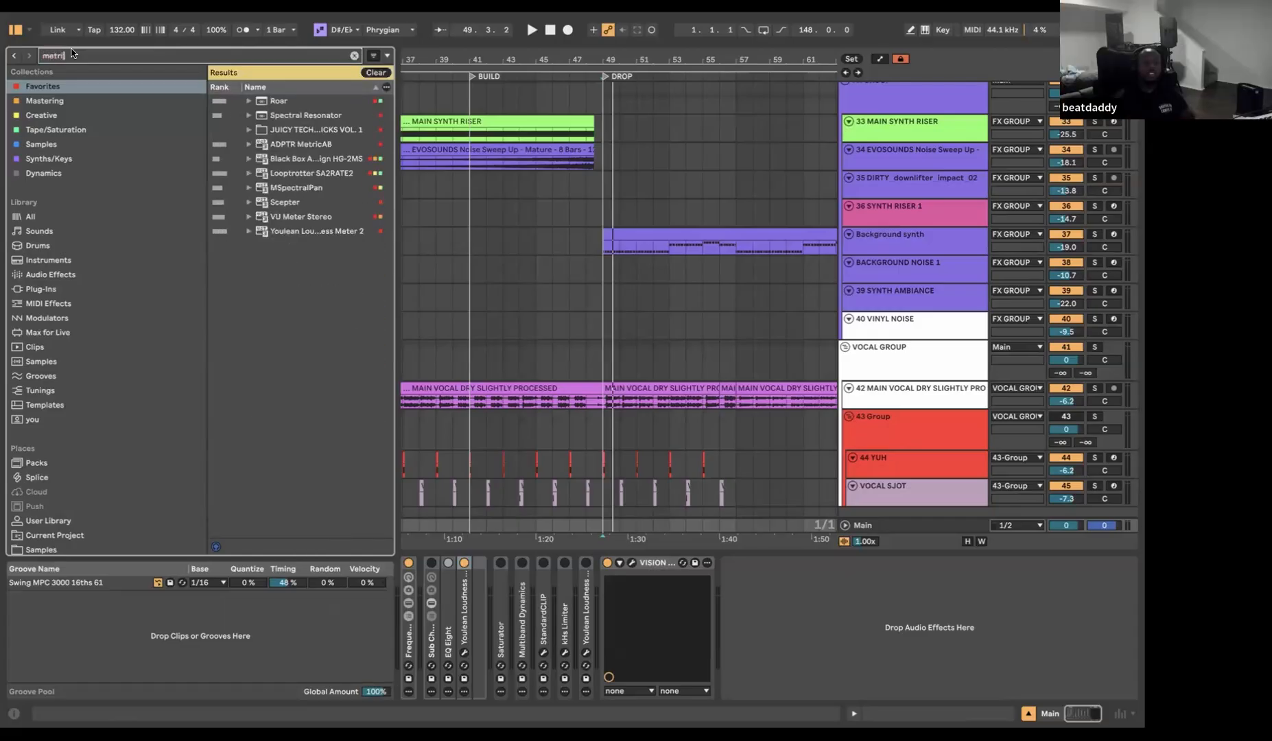
{"action": "type", "text": "c"}
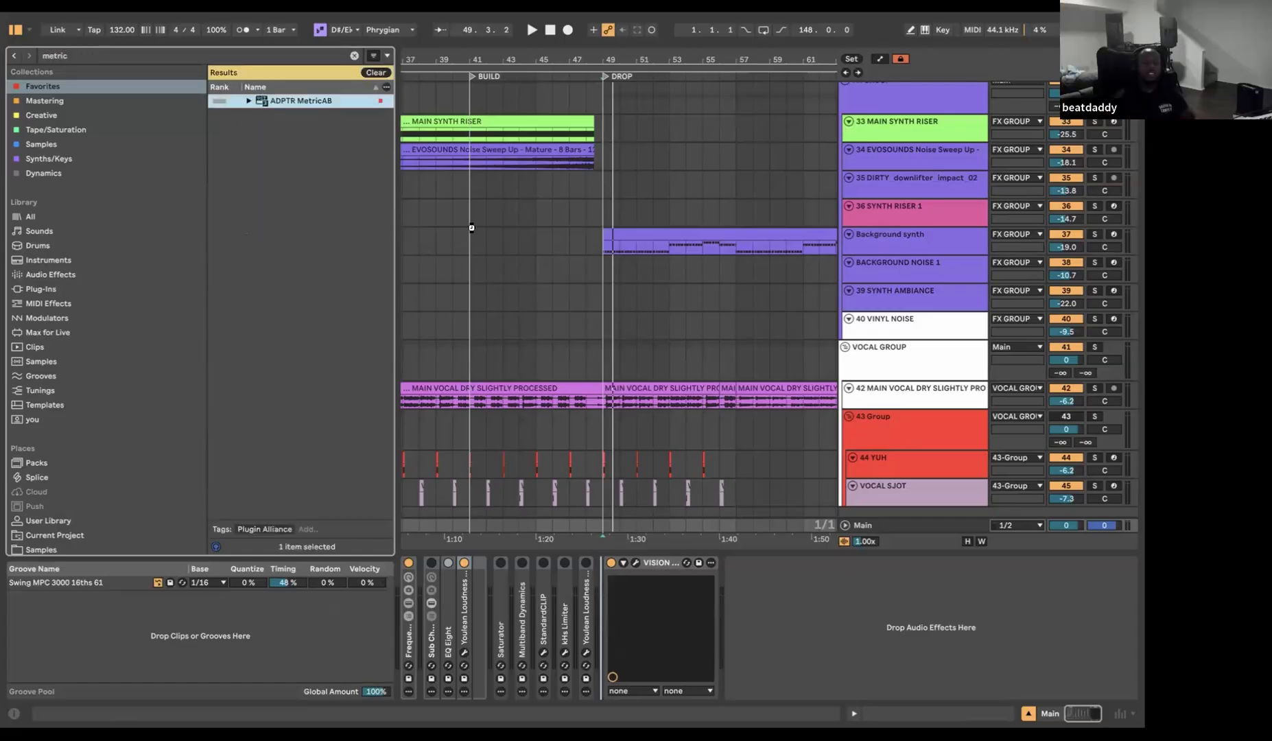
{"action": "key", "text": "Return"}
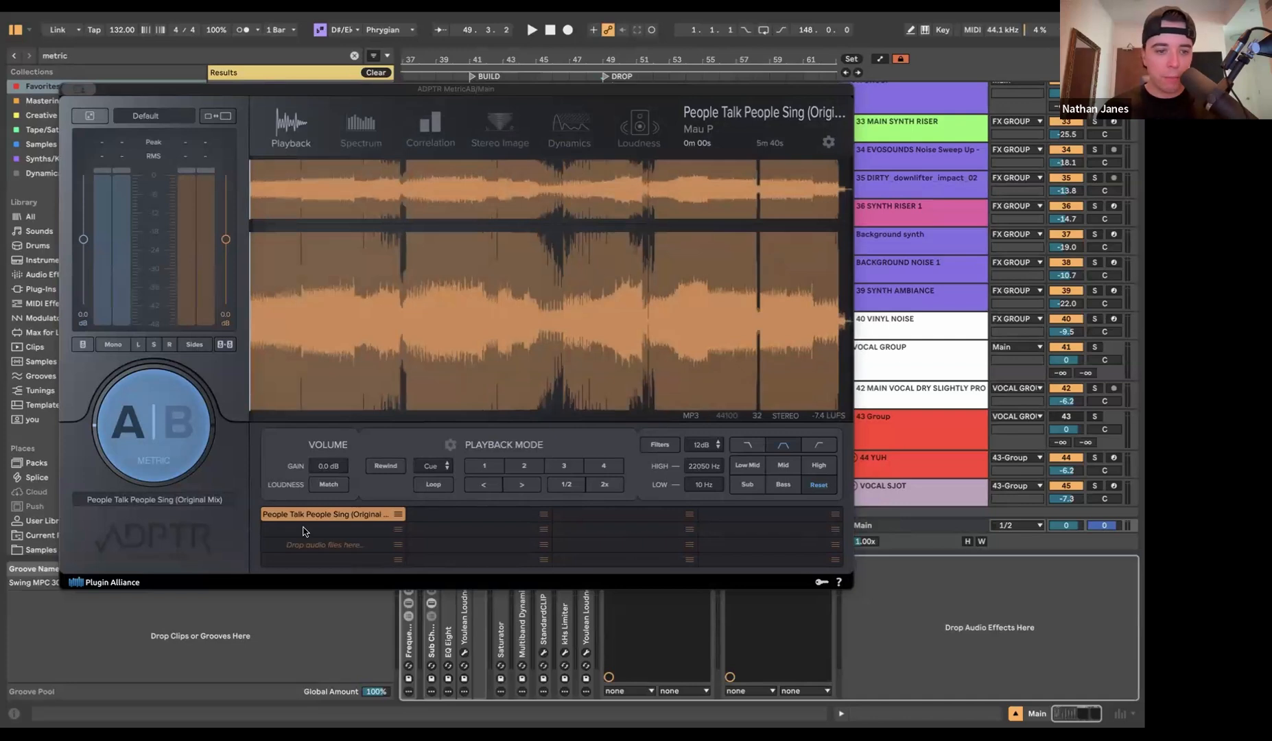
- Load Gimme That Bounce and BEATS FOR THE UNDERGROUND into the next MetricAB reference slots, and hide the browser
{"action": "left_click", "coordinate": [304, 529]}
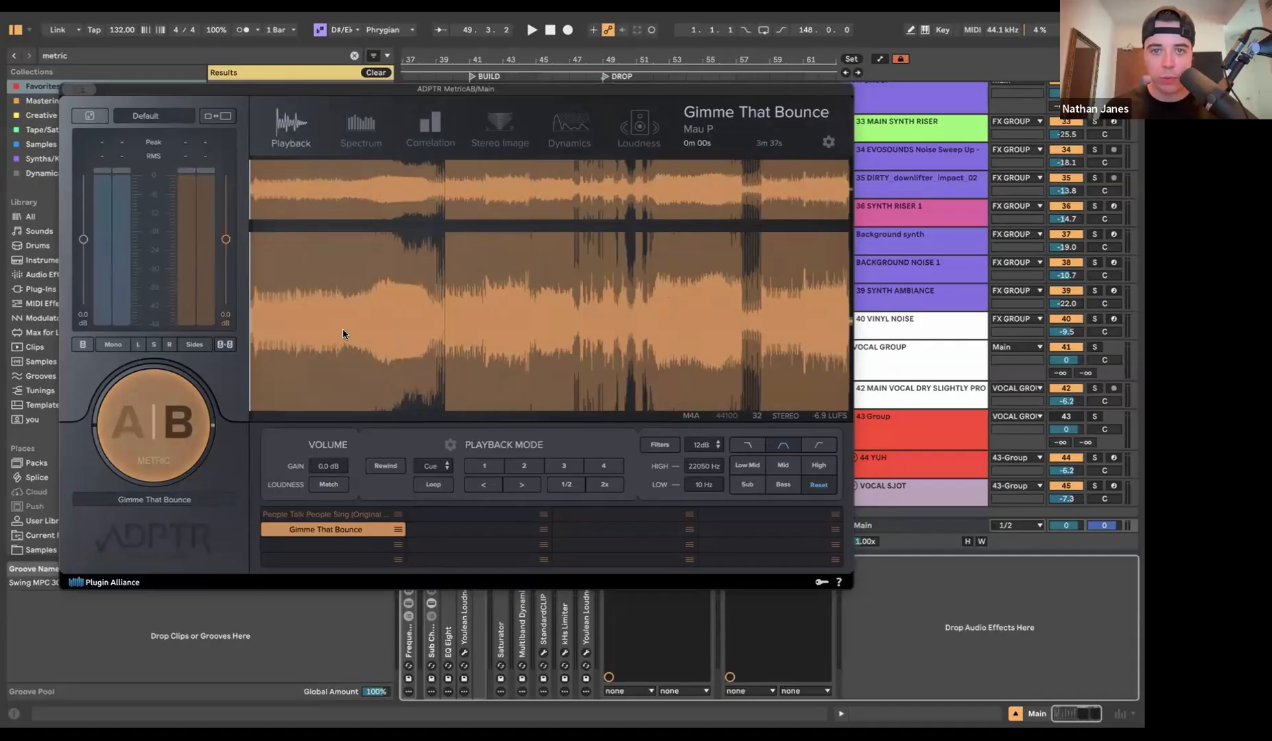
{"action": "left_click", "coordinate": [299, 546]}
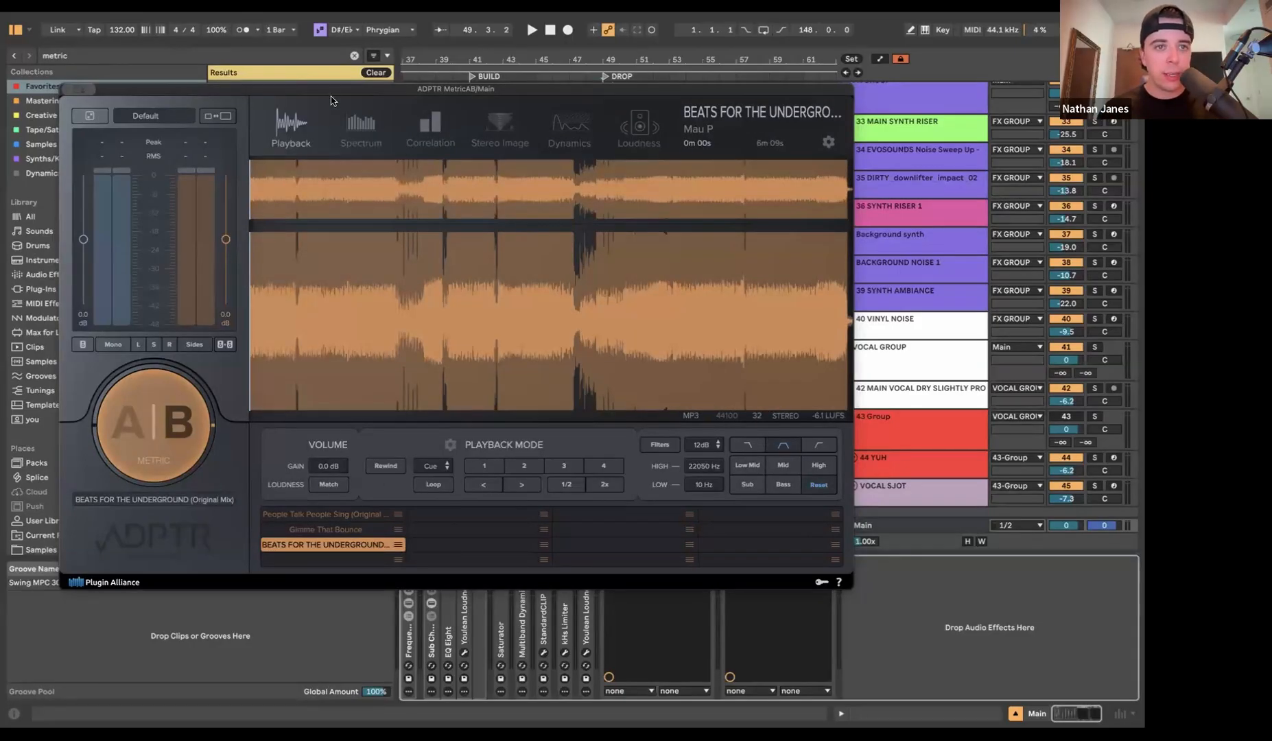
{"action": "left_click_drag", "start_coordinate": [349, 93], "coordinate": [472, 105]}
{"action": "key", "text": "alt+super+b"}
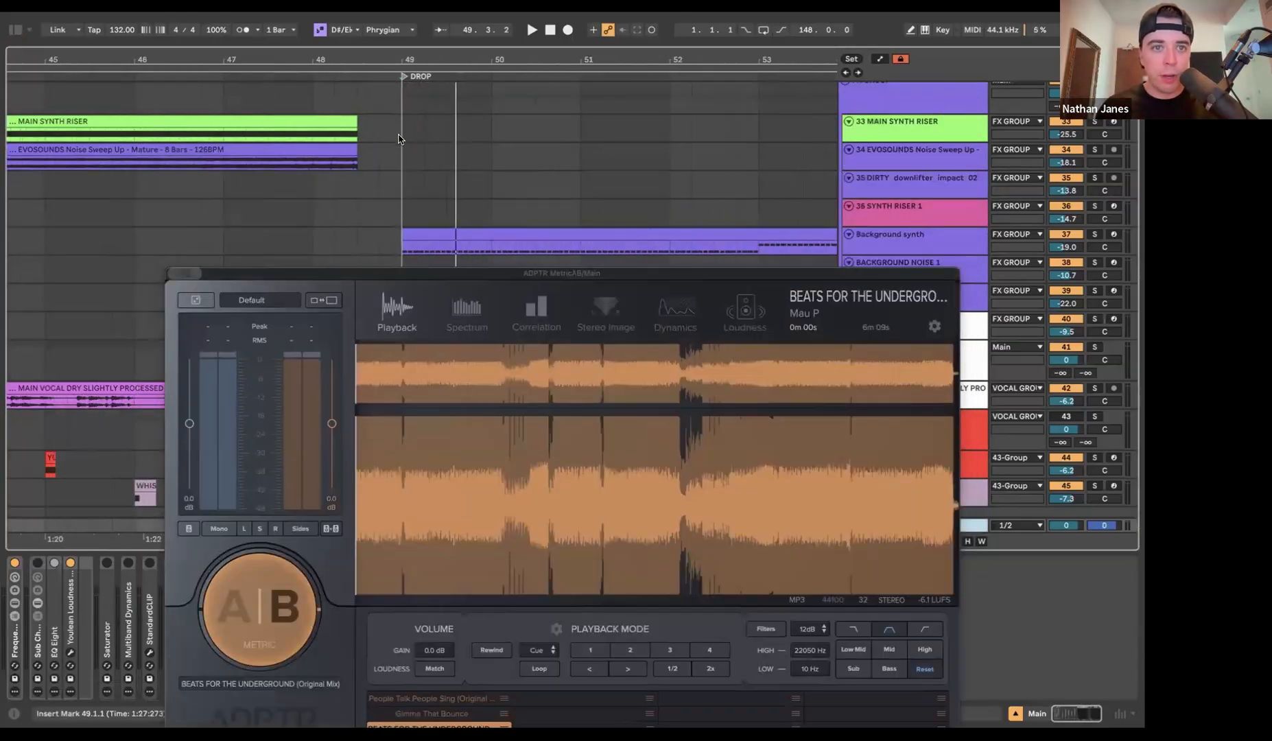
- Switch MetricAB to the A stream and play the drop, selecting bars 49 to 51 as the comparison passage
{"action": "left_click", "coordinate": [281, 605]}
{"action": "left_click_drag", "start_coordinate": [425, 64], "coordinate": [374, 62]}
{"action": "scroll", "coordinate": [366, 152], "scroll_direction": "down", "scroll_amount": 1}
{"action": "key", "text": "space"}
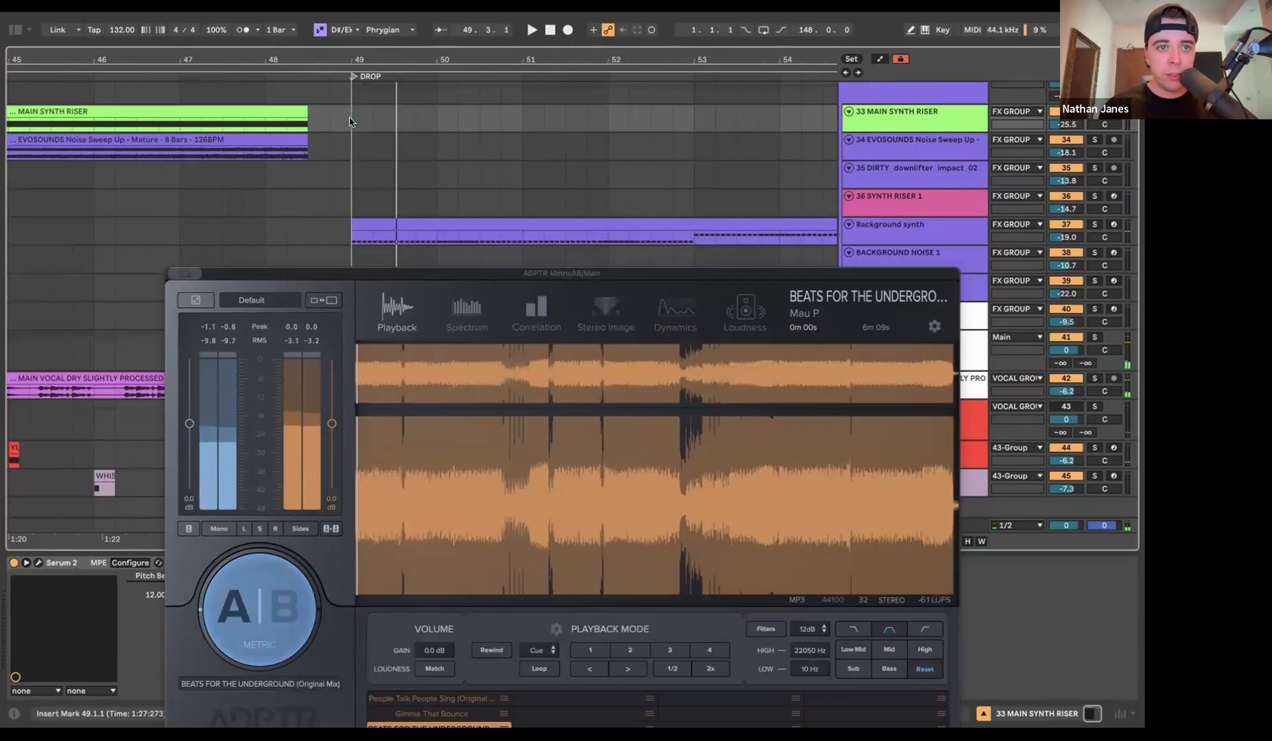
{"action": "left_click_drag", "start_coordinate": [352, 123], "coordinate": [436, 124]}
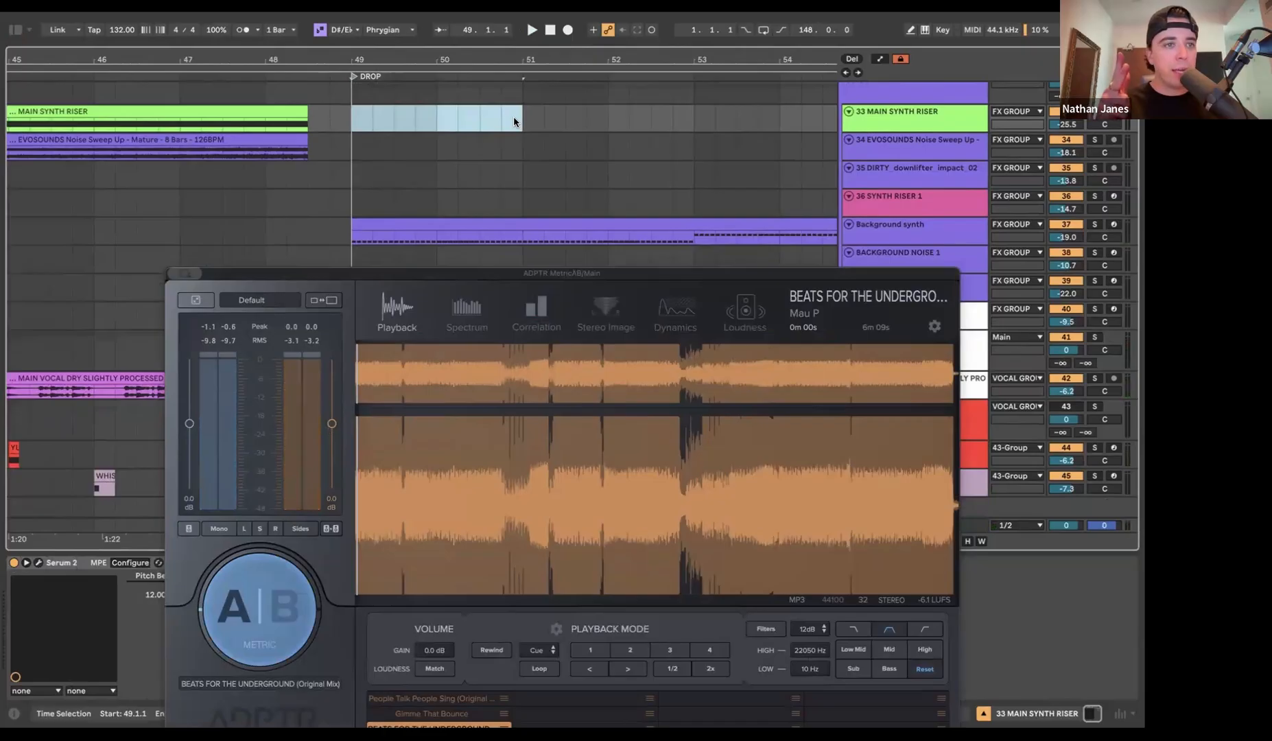
{"action": "key", "text": "space"}
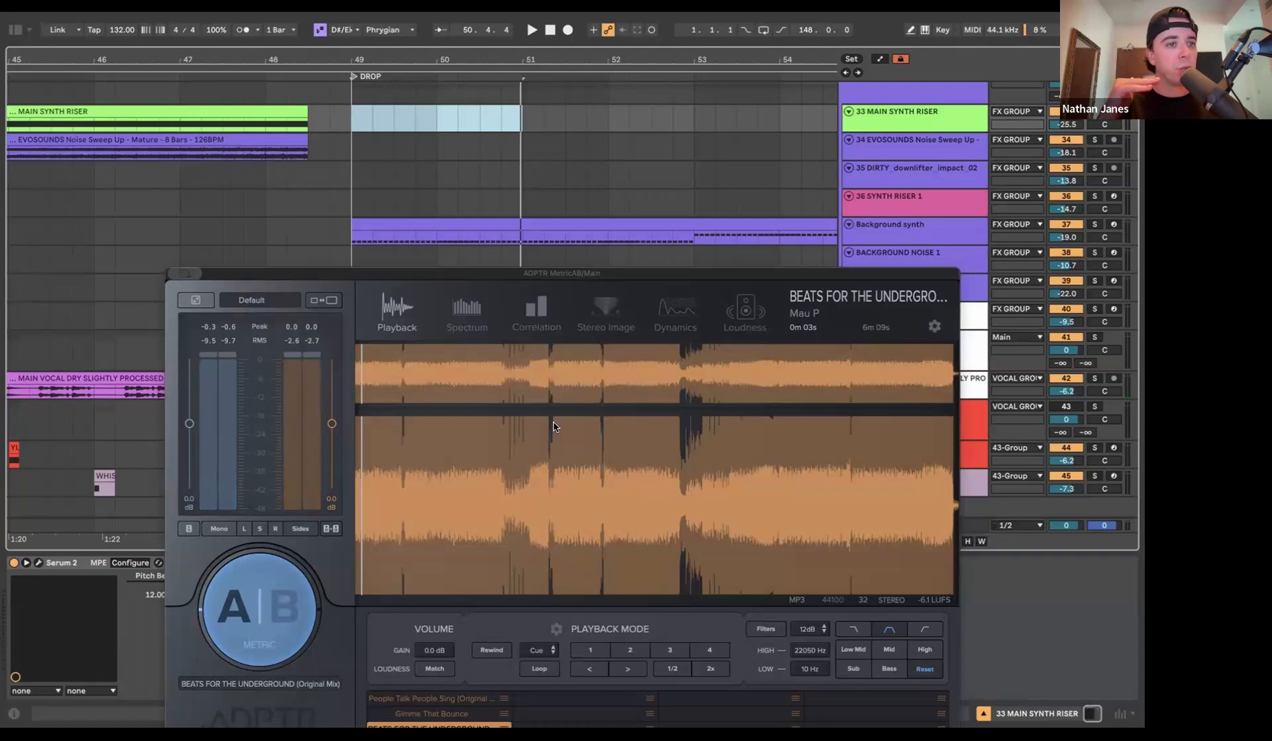
- Set cue 1 at about 2m 01s in BEATS FOR THE UNDERGROUND and match the reference's loudness during playback
{"action": "left_click", "coordinate": [554, 427]}
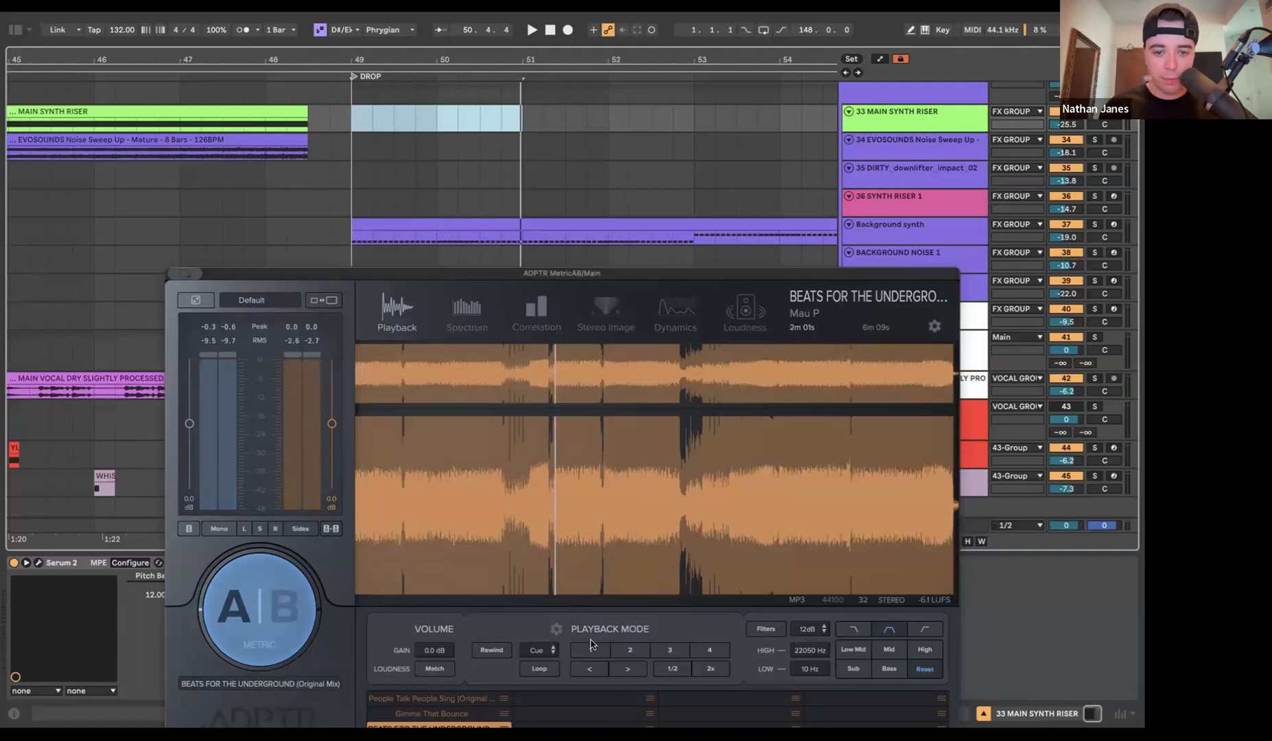
{"action": "left_click", "coordinate": [434, 671]}
{"action": "key", "text": "space"}
{"action": "key", "text": "space"}
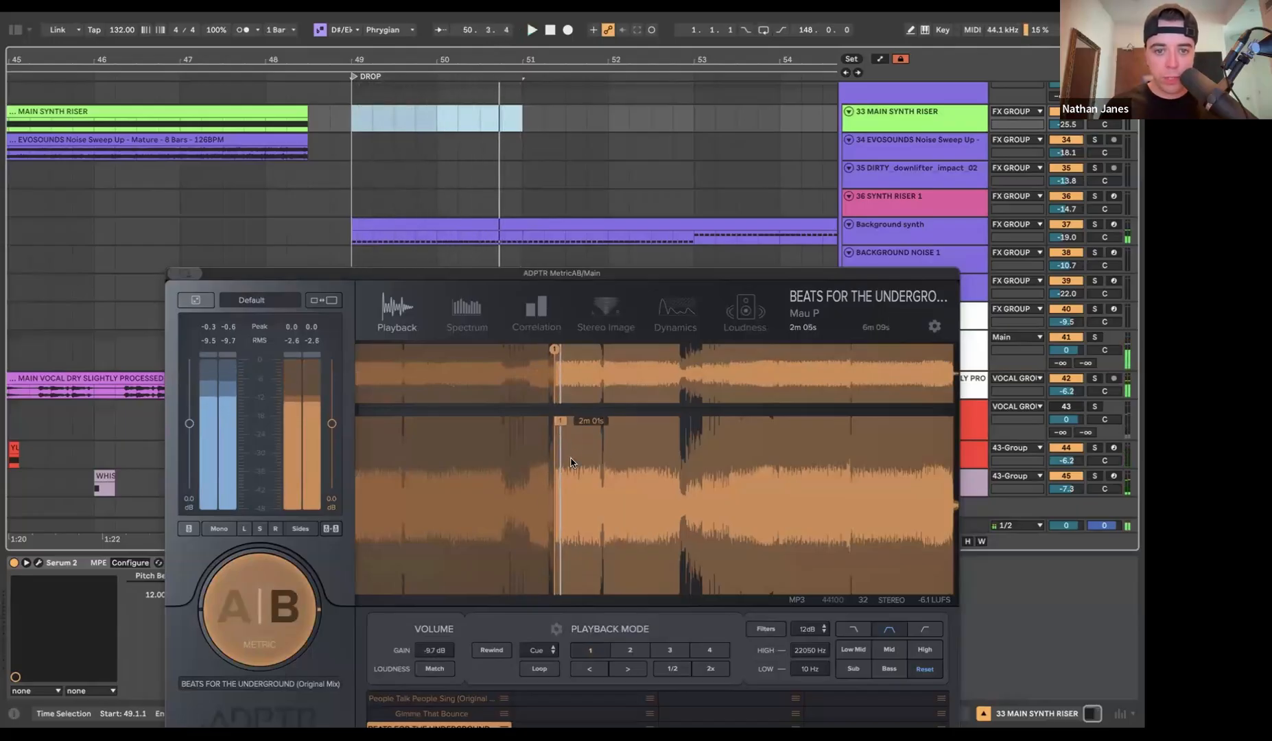
- Fine-align cue 1 with the reference's drop at about 2m 01s and rematch its loudness against the A stream
{"action": "scroll", "coordinate": [552, 439], "scroll_direction": "up", "scroll_amount": 4}
{"action": "scroll", "coordinate": [547, 447], "scroll_direction": "up", "scroll_amount": 1}
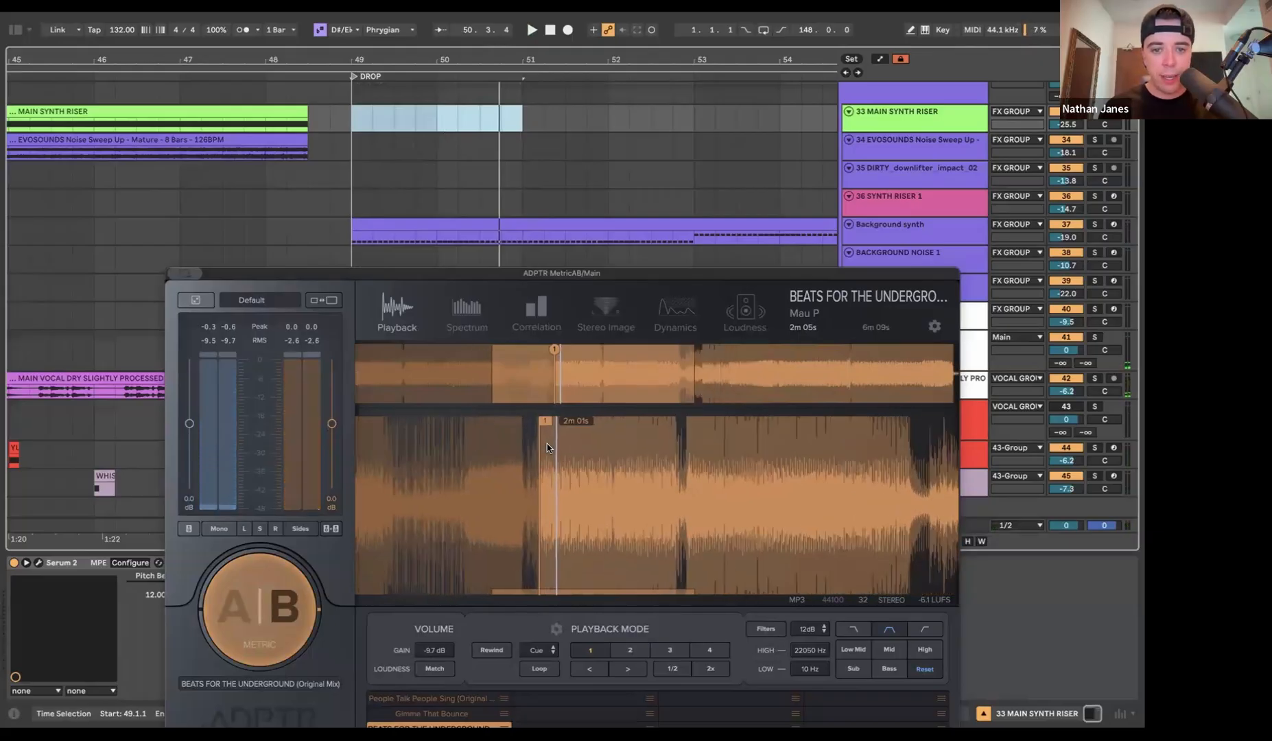
{"action": "scroll", "coordinate": [547, 448], "scroll_direction": "up", "scroll_amount": 2}
{"action": "scroll", "coordinate": [547, 447], "scroll_direction": "down", "scroll_amount": 1}
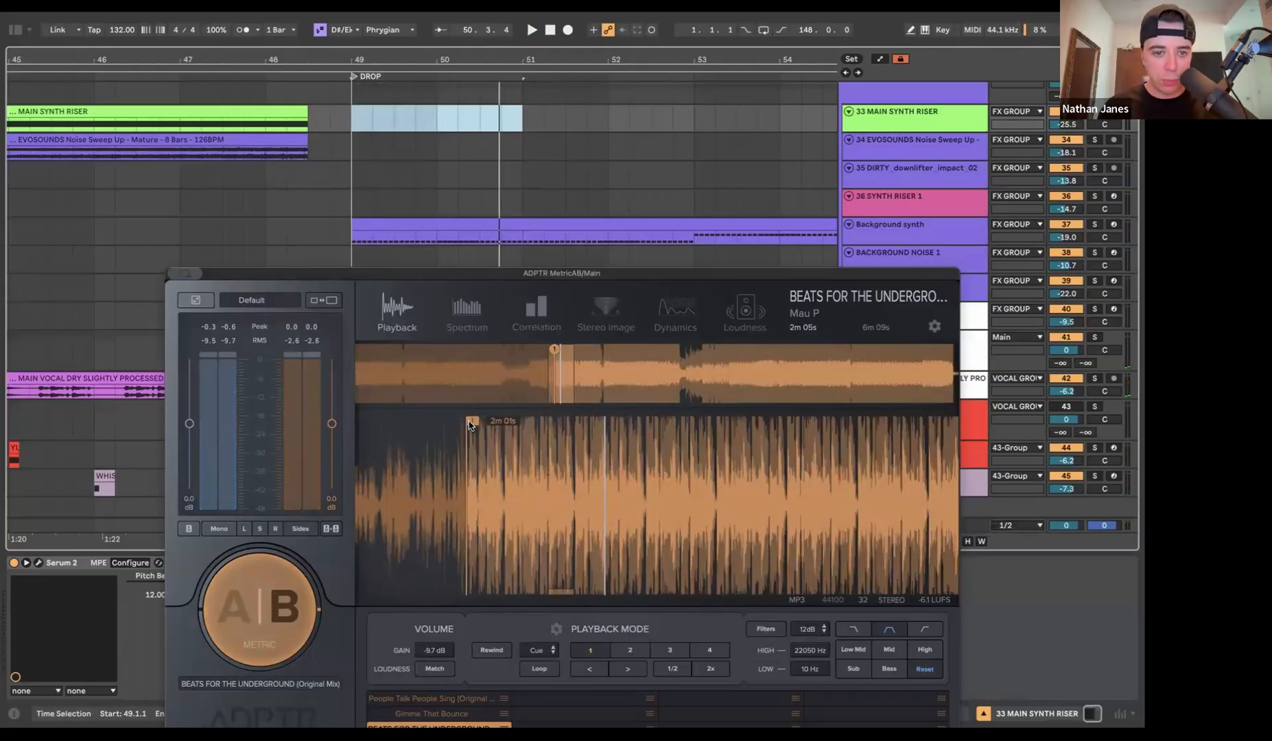
{"action": "key", "text": "space"}
{"action": "scroll", "coordinate": [513, 495], "scroll_direction": "down", "scroll_amount": 1}
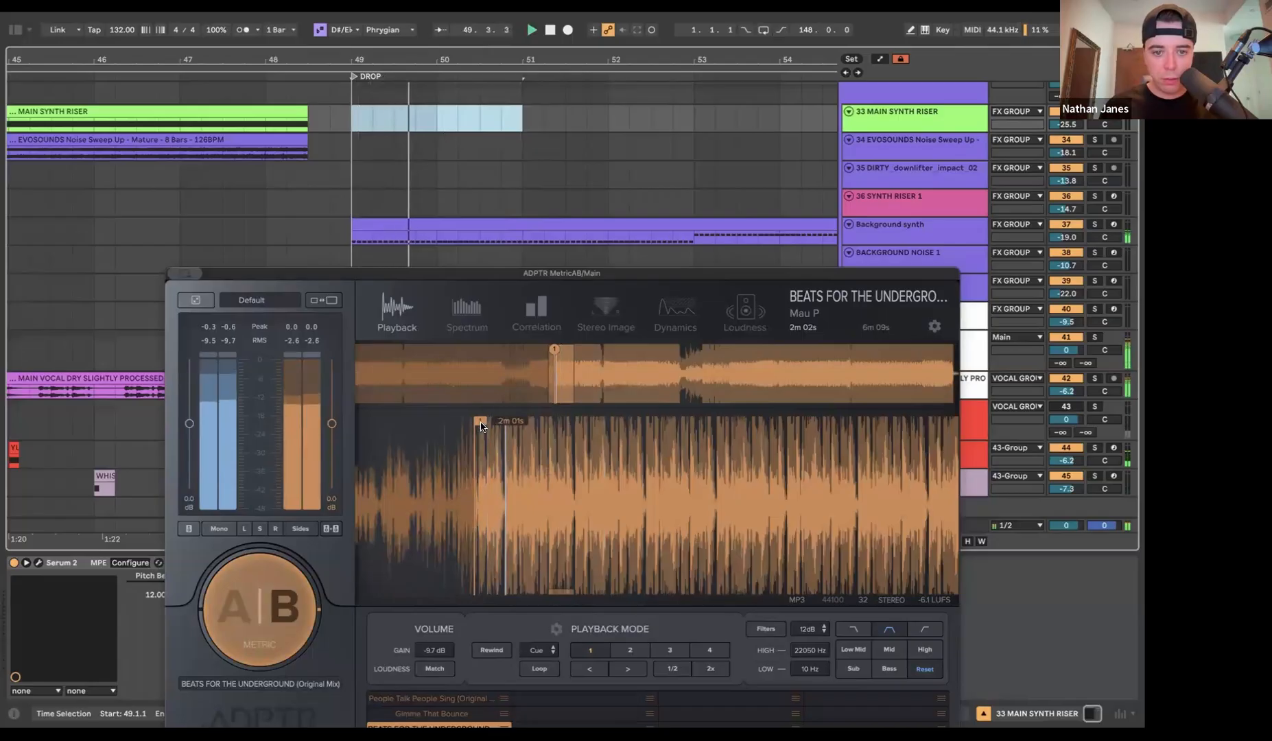
{"action": "left_click", "coordinate": [240, 610]}
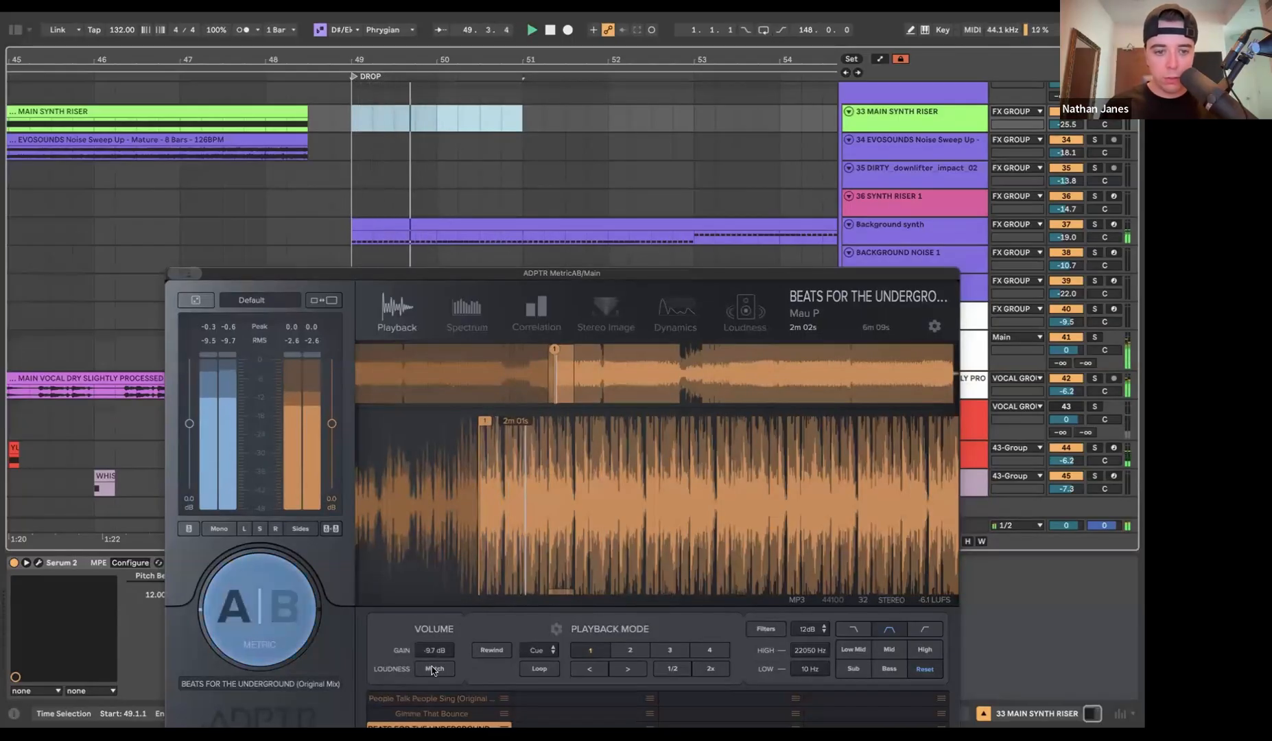
{"action": "left_click", "coordinate": [236, 612]}
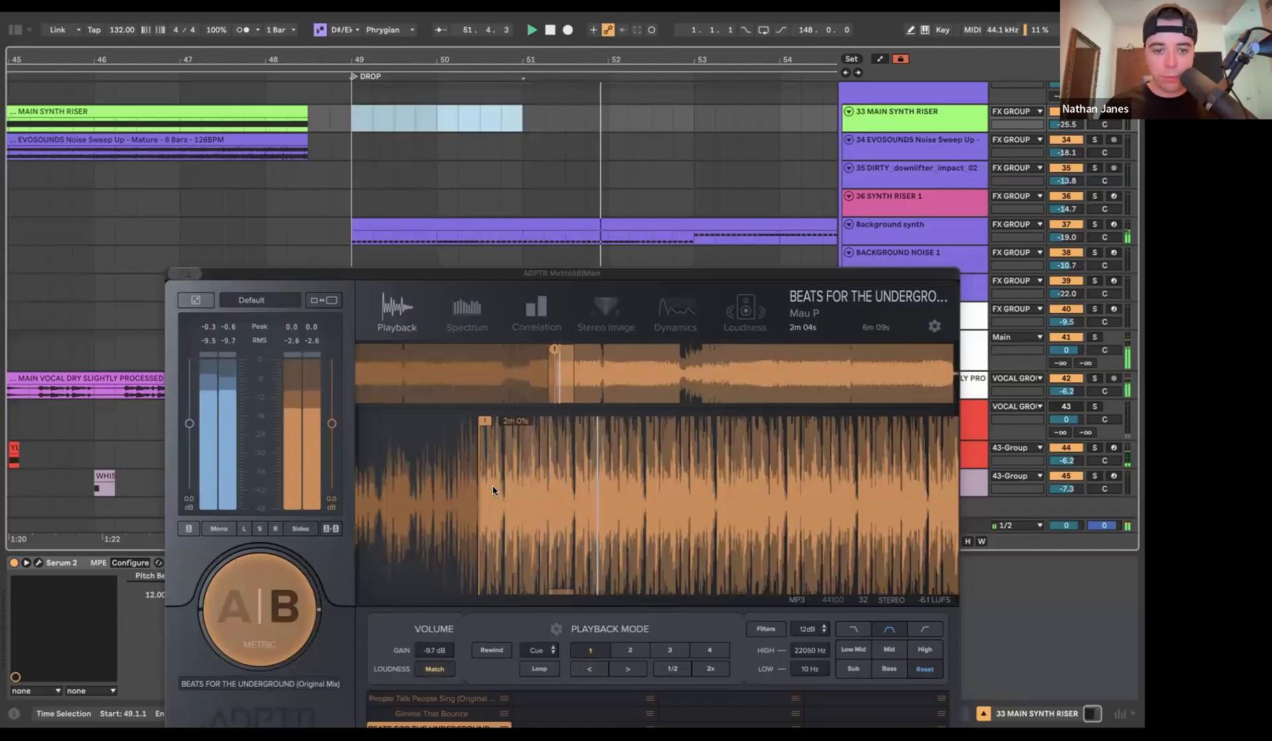
- Try cue 1 further into the reference at about 2m 08s and play from it
{"action": "scroll", "coordinate": [565, 435], "scroll_direction": "down", "scroll_amount": 5}
{"action": "mouse_move", "coordinate": [582, 427]}
{"action": "left_mouse_down"}
{"action": "mouse_move", "coordinate": [714, 430]}
{"action": "mouse_move", "coordinate": [621, 424]}
{"action": "left_mouse_up"}
{"action": "left_click", "coordinate": [711, 429]}
{"action": "key", "text": "space"}
{"action": "key", "text": "space"}
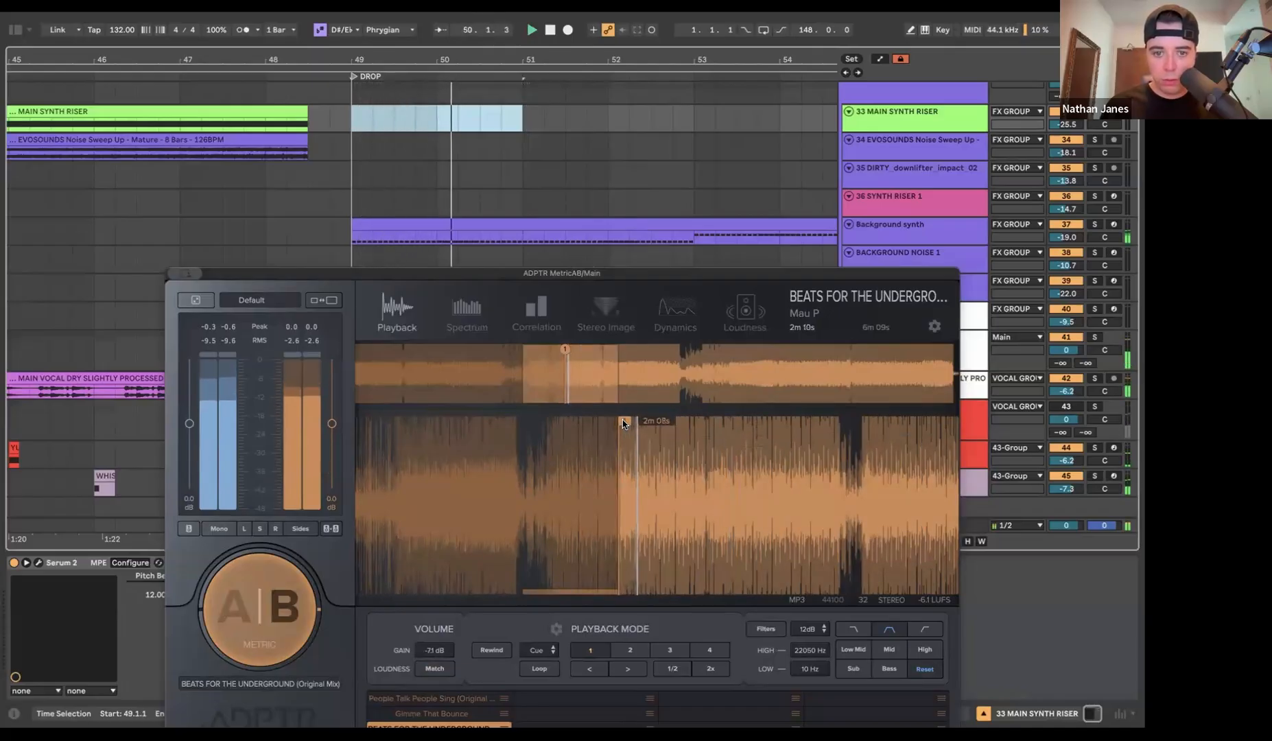
- Move cue 1 back to about 2m 01s, match the loudness again, and switch to the A stream
{"action": "left_click_drag", "start_coordinate": [623, 422], "coordinate": [544, 434]}
{"action": "key", "text": "space"}
{"action": "key", "text": "space"}
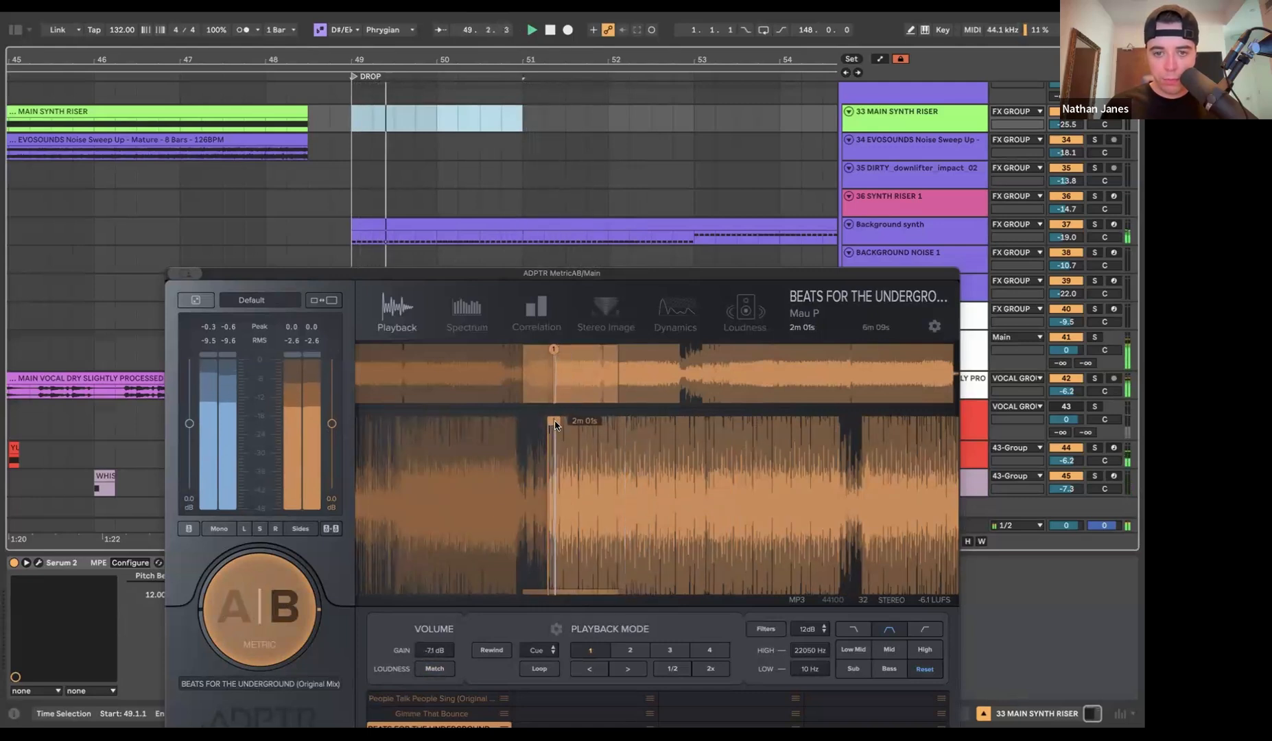
{"action": "left_click", "coordinate": [434, 670]}
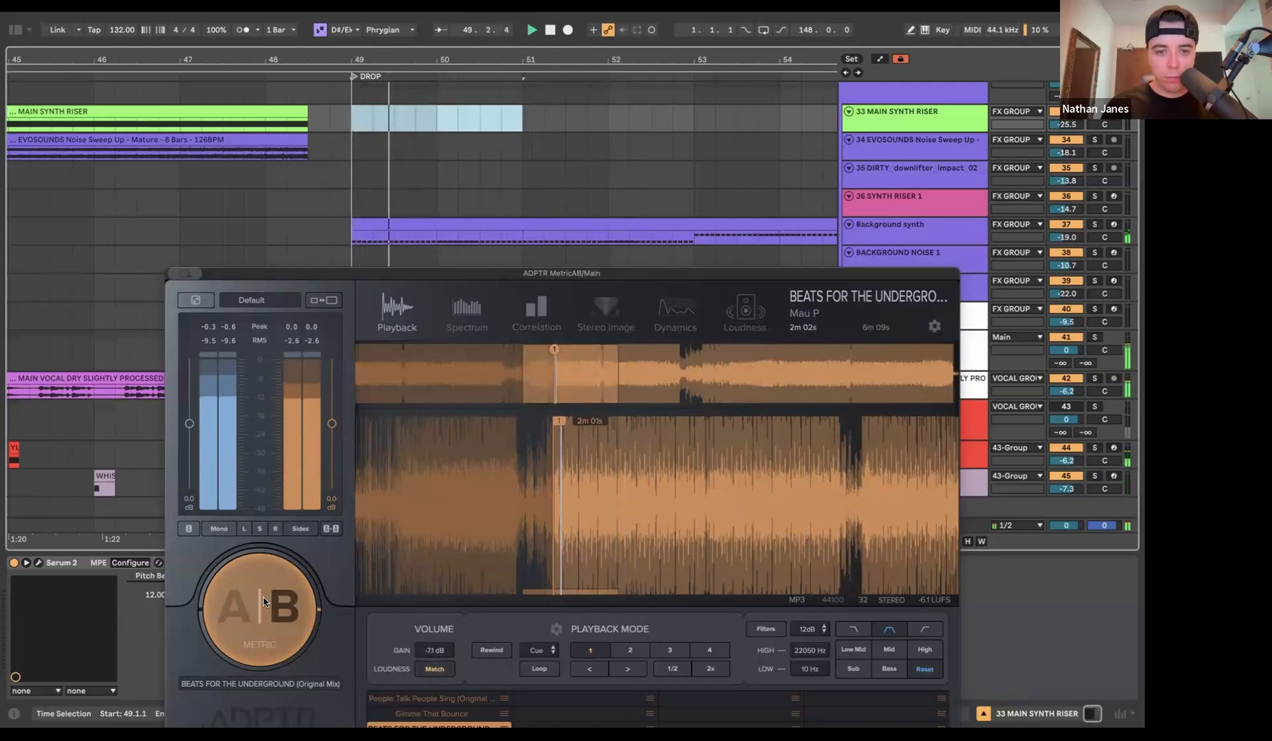
{"action": "left_click", "coordinate": [264, 602]}
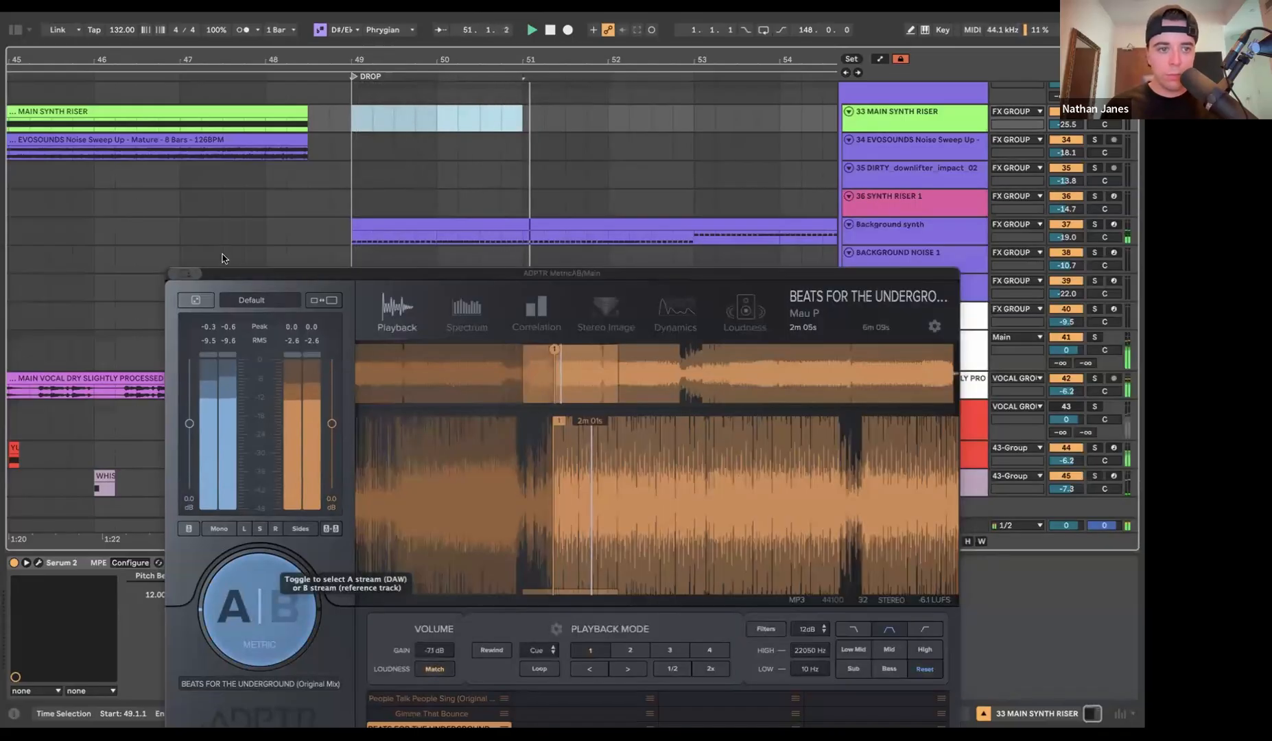
- Collapse MetricAB to its compact view beside VISION 4X and play the B reference stream through the analyser
{"action": "left_click", "coordinate": [323, 300]}
{"action": "left_click_drag", "start_coordinate": [216, 275], "coordinate": [138, 181]}
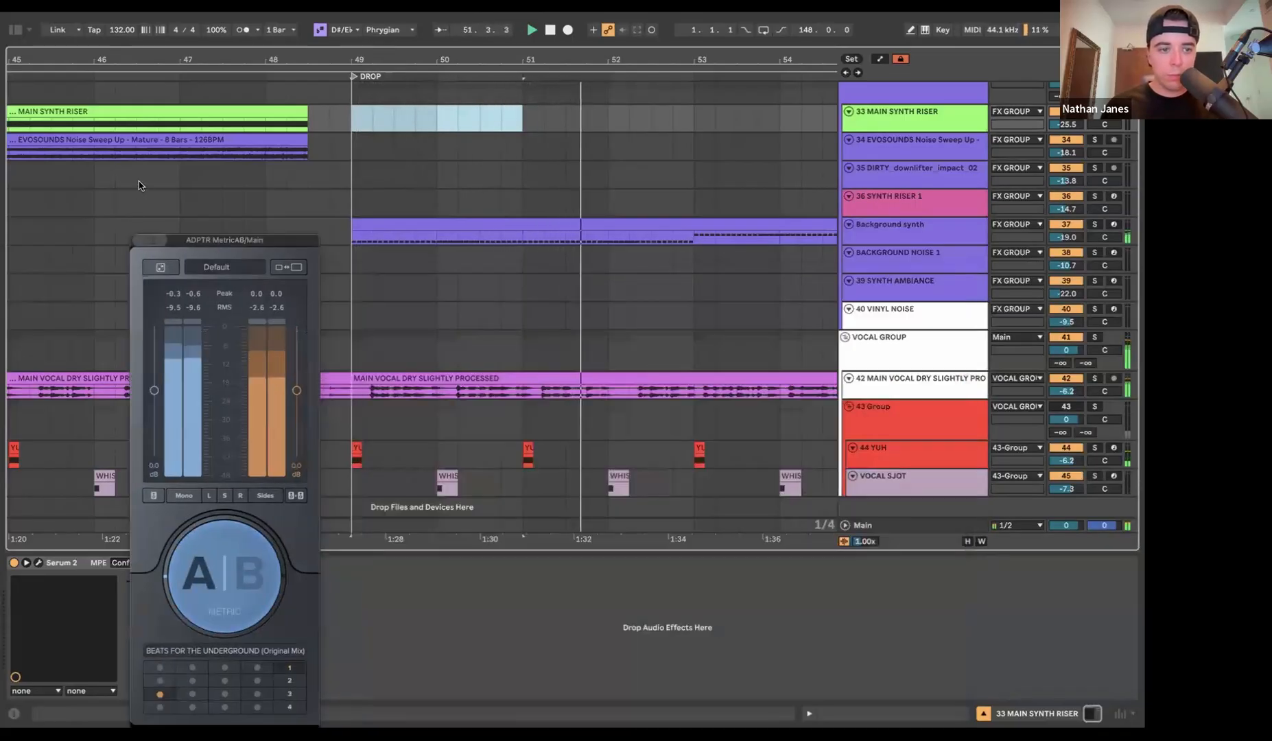
{"action": "left_click", "coordinate": [165, 500]}
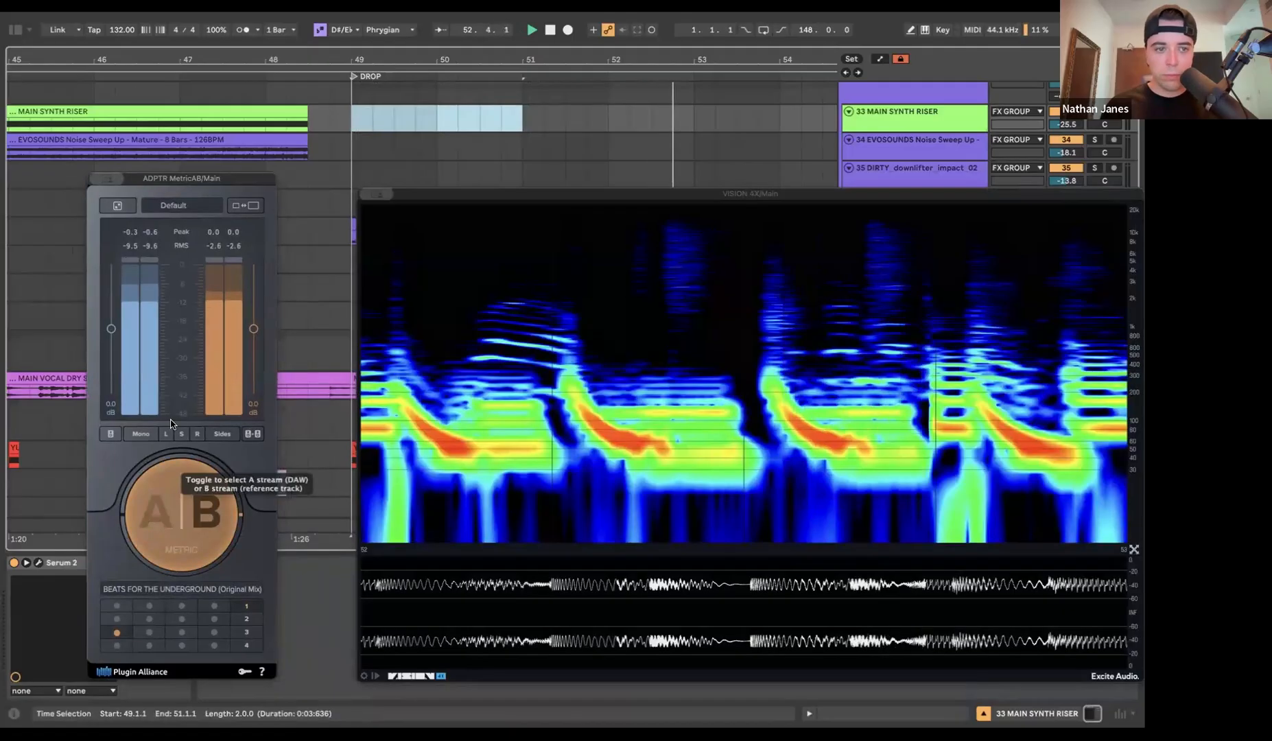
{"action": "key", "text": "space"}
- Check MetricAB's full playback view, return to compact, and compare the reference's low end with the mix in VISION 4X
{"action": "left_click", "coordinate": [246, 205]}
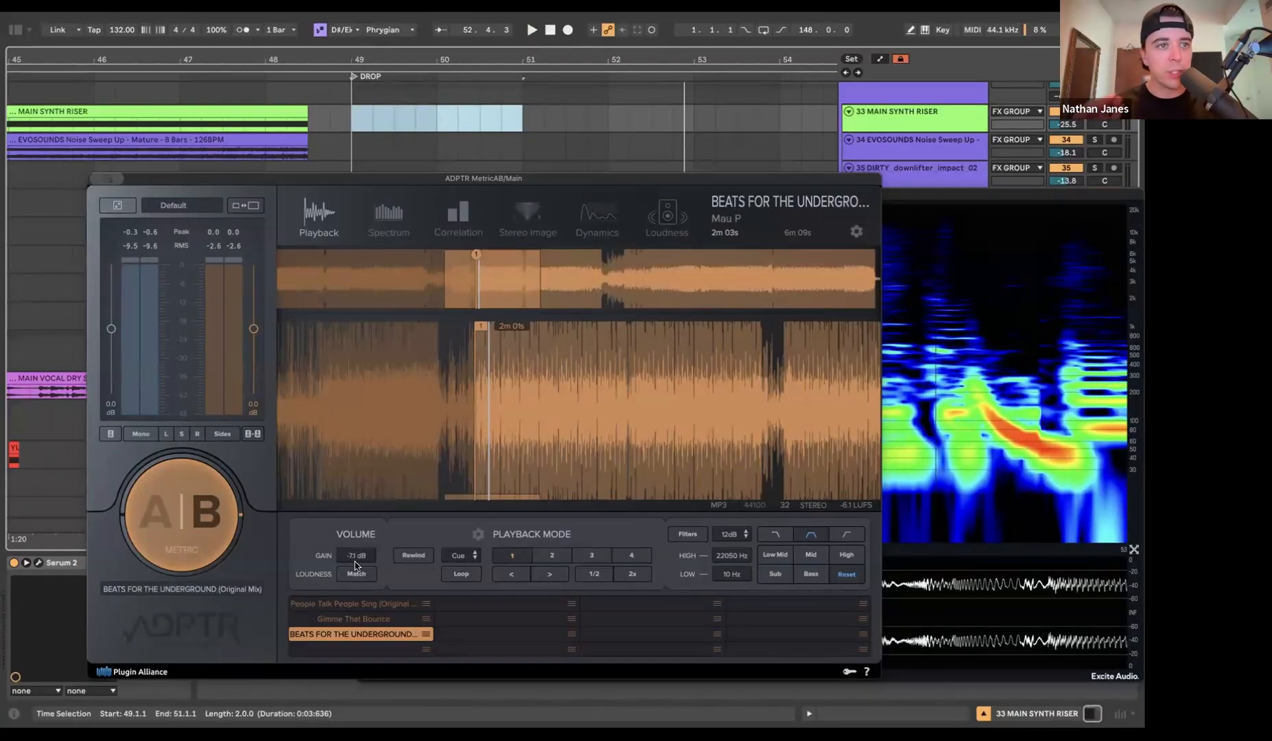
{"action": "left_click", "coordinate": [119, 206]}
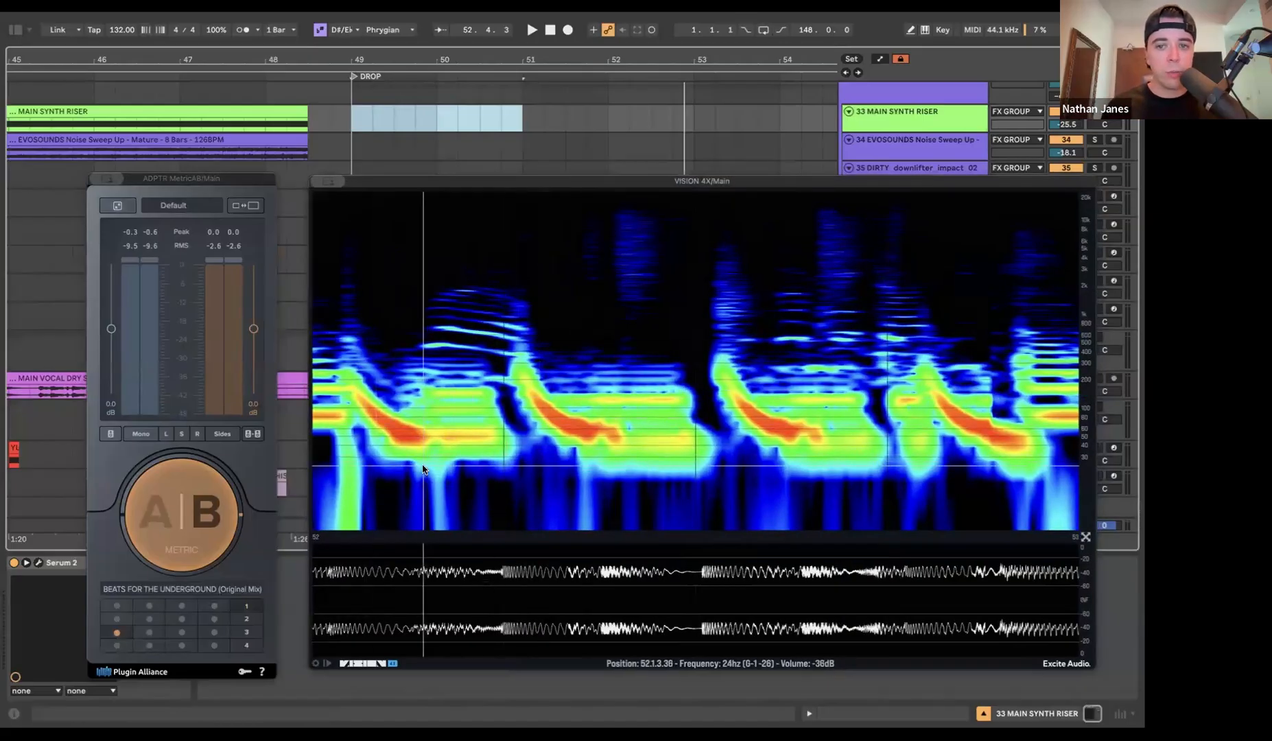
{"action": "key", "text": "space"}
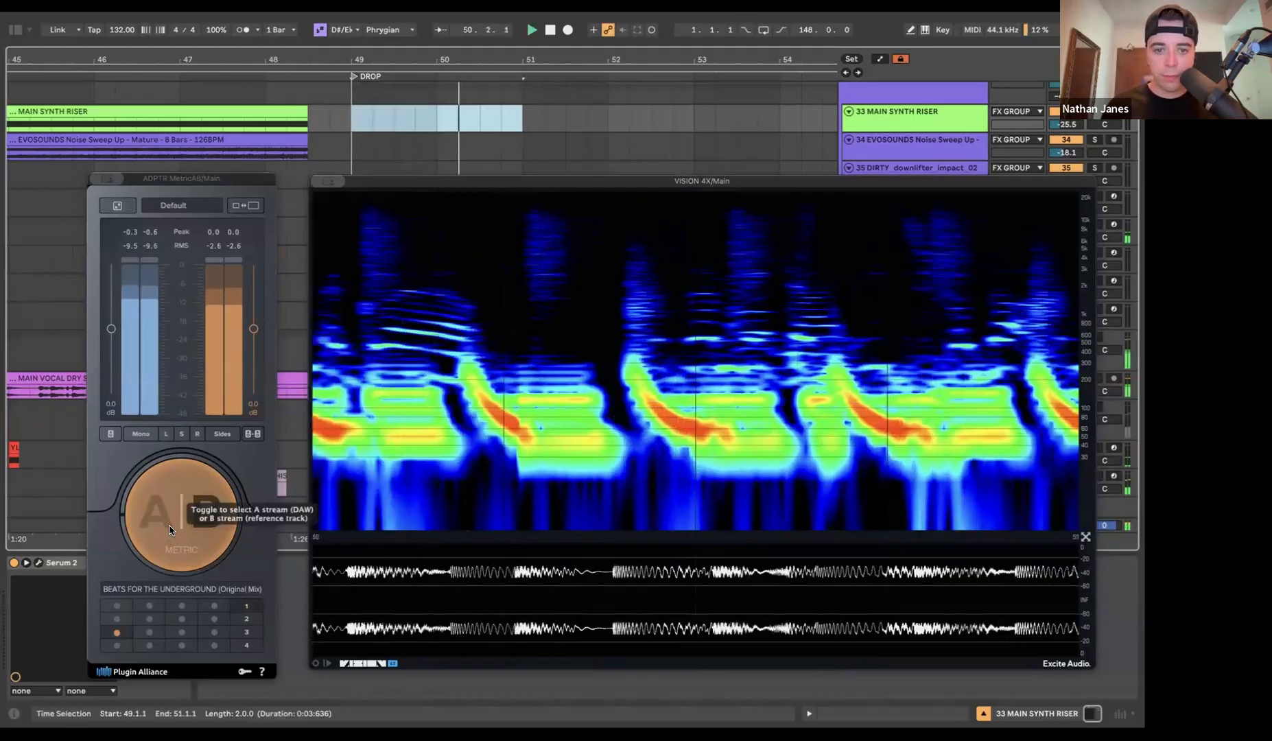
{"action": "left_click", "coordinate": [169, 527]}
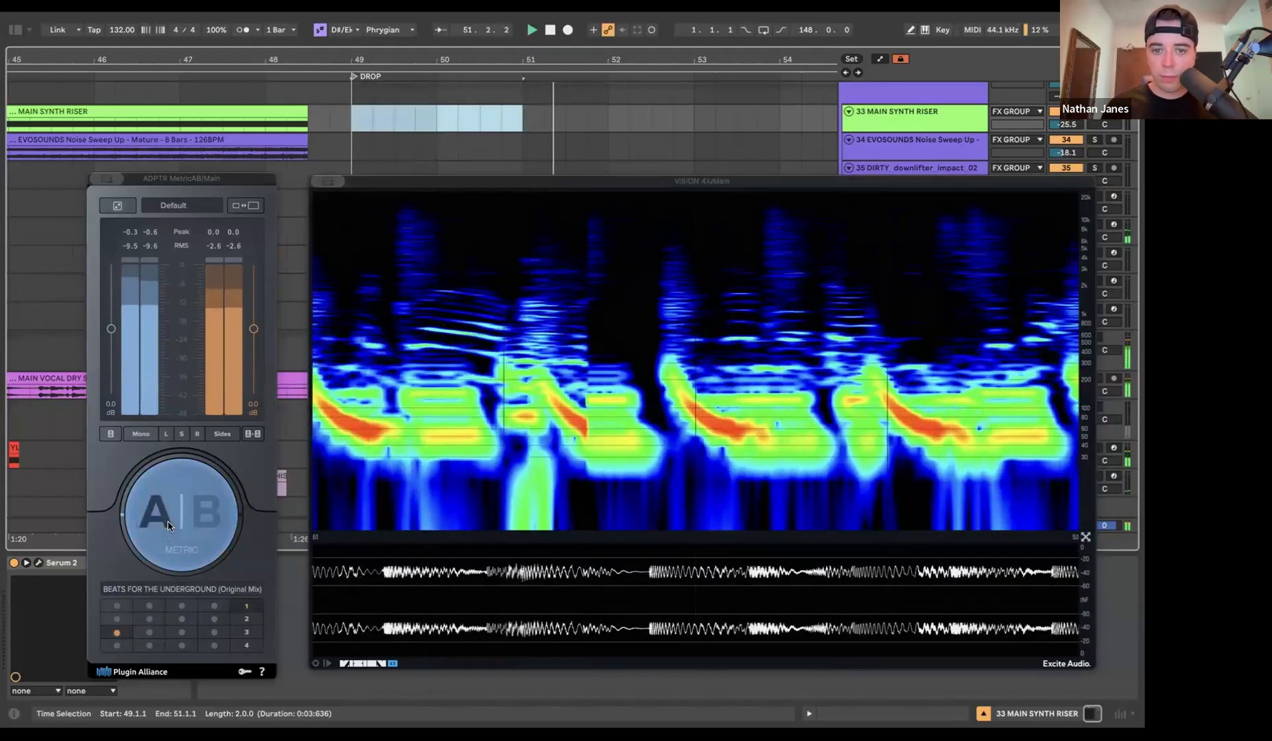
- Alternate between the mix and the BEATS FOR THE UNDERGROUND reference to compare their low-end shapes in VISION 4X
{"action": "left_click", "coordinate": [169, 527]}
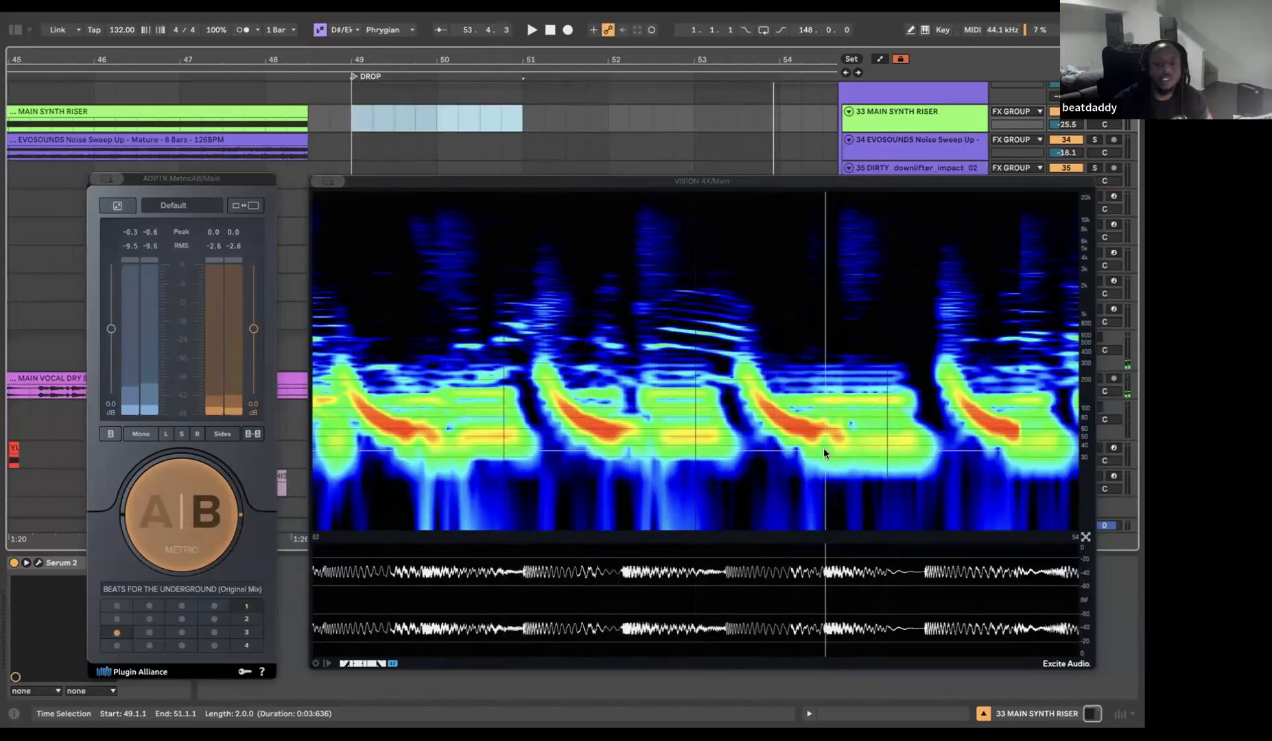
{"action": "key", "text": "space"}
{"action": "left_click", "coordinate": [180, 527]}
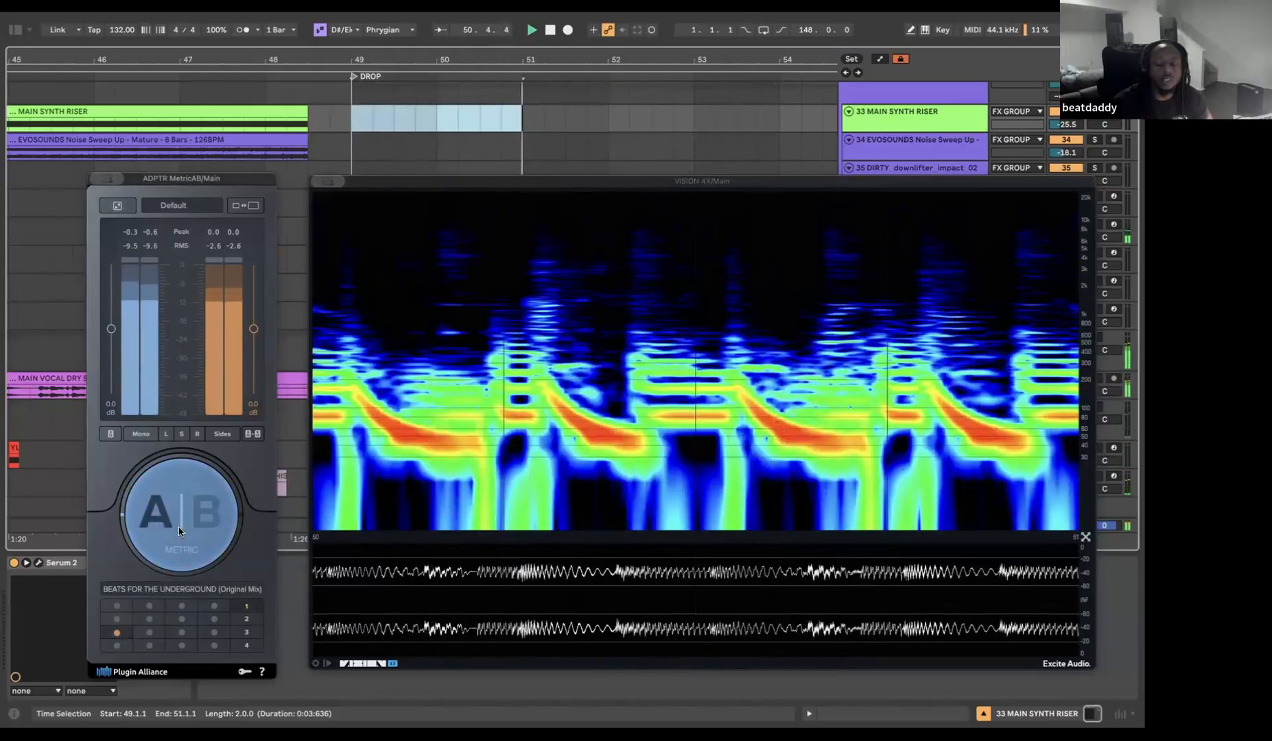
{"action": "left_click", "coordinate": [179, 529]}
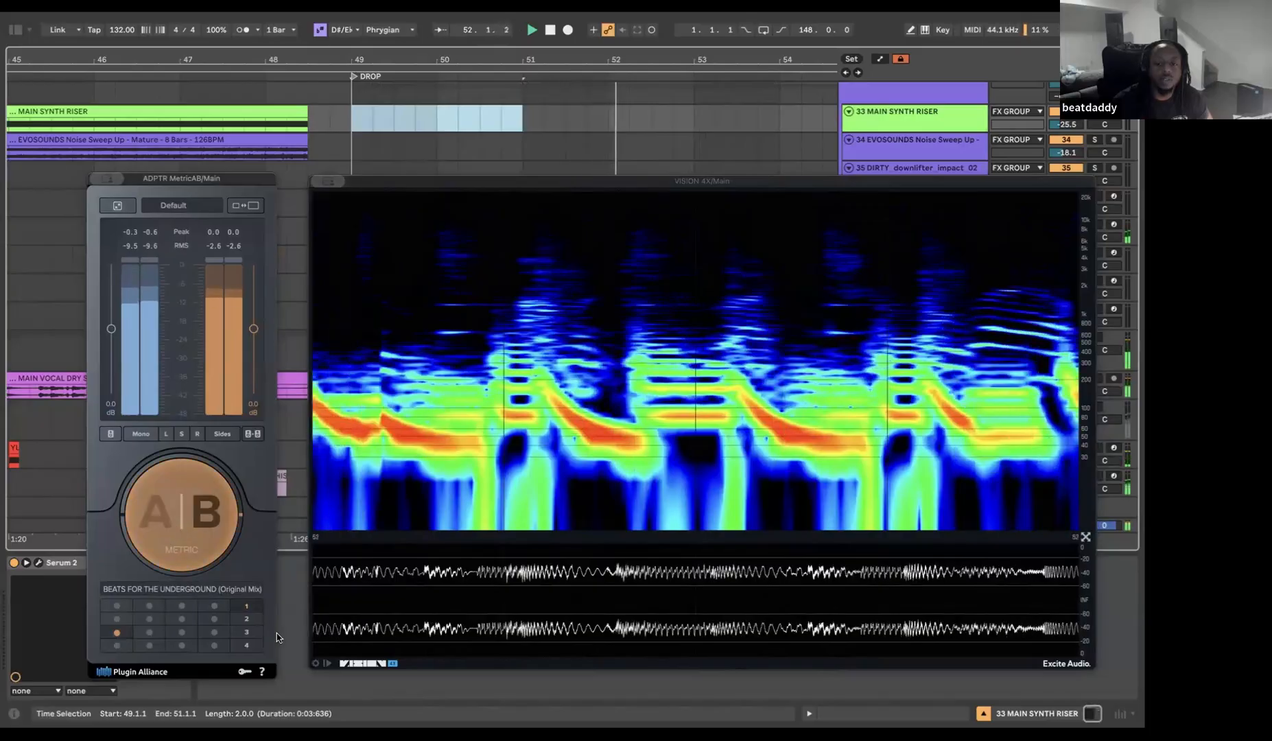
- Try a higher upper limit for the spectrum's decibel range in the VISION 4X settings
{"action": "left_click", "coordinate": [316, 663]}
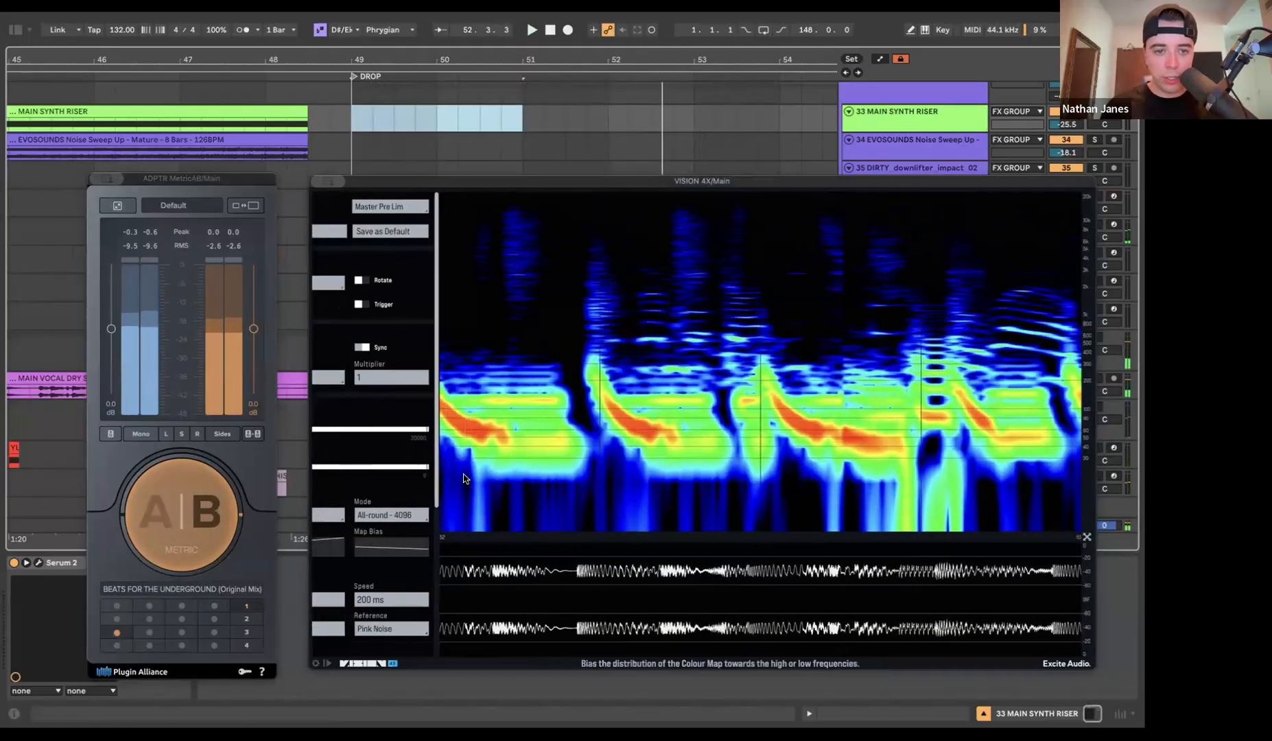
{"action": "left_click_drag", "start_coordinate": [453, 468], "coordinate": [447, 468]}
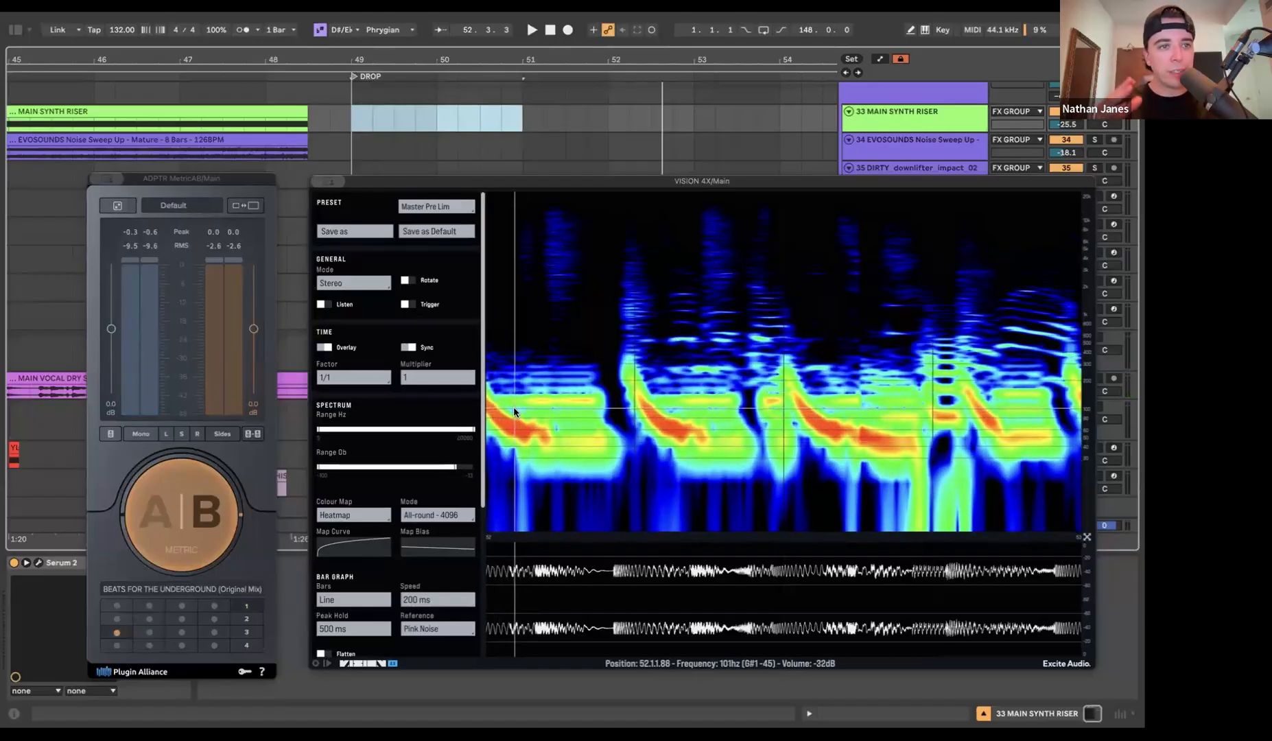
{"action": "left_click_drag", "start_coordinate": [454, 468], "coordinate": [458, 471]}
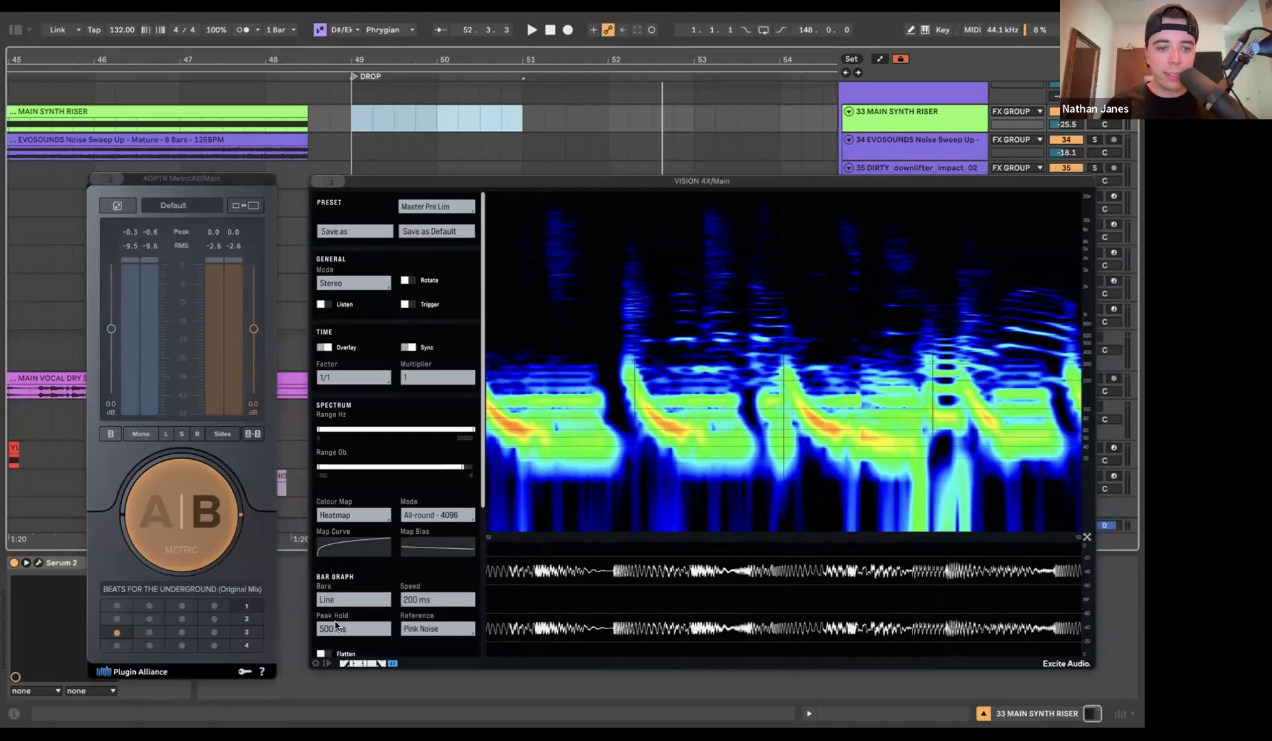
{"action": "left_click", "coordinate": [315, 663]}
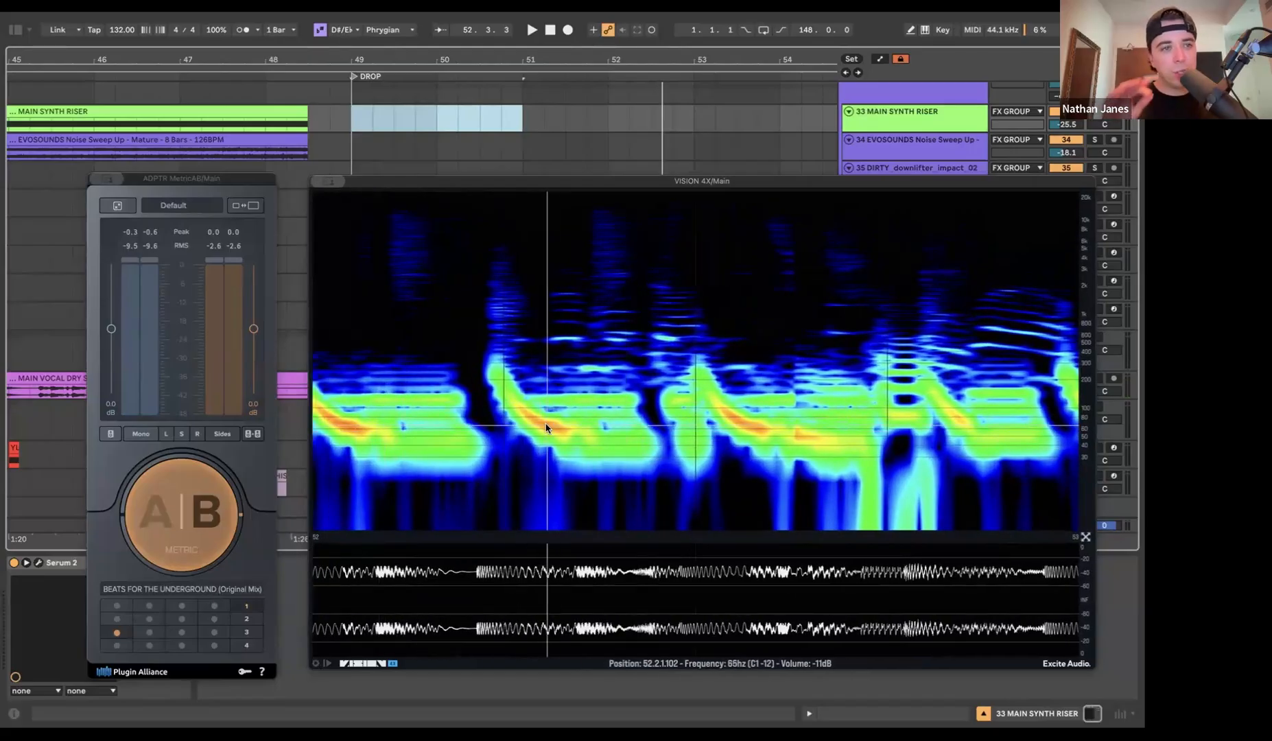
- Replay the drop and switch repeatedly between the A and B streams to compare the kick and bass intensity in the spectrogram
{"action": "key", "text": "space"}
{"action": "left_click", "coordinate": [184, 522]}
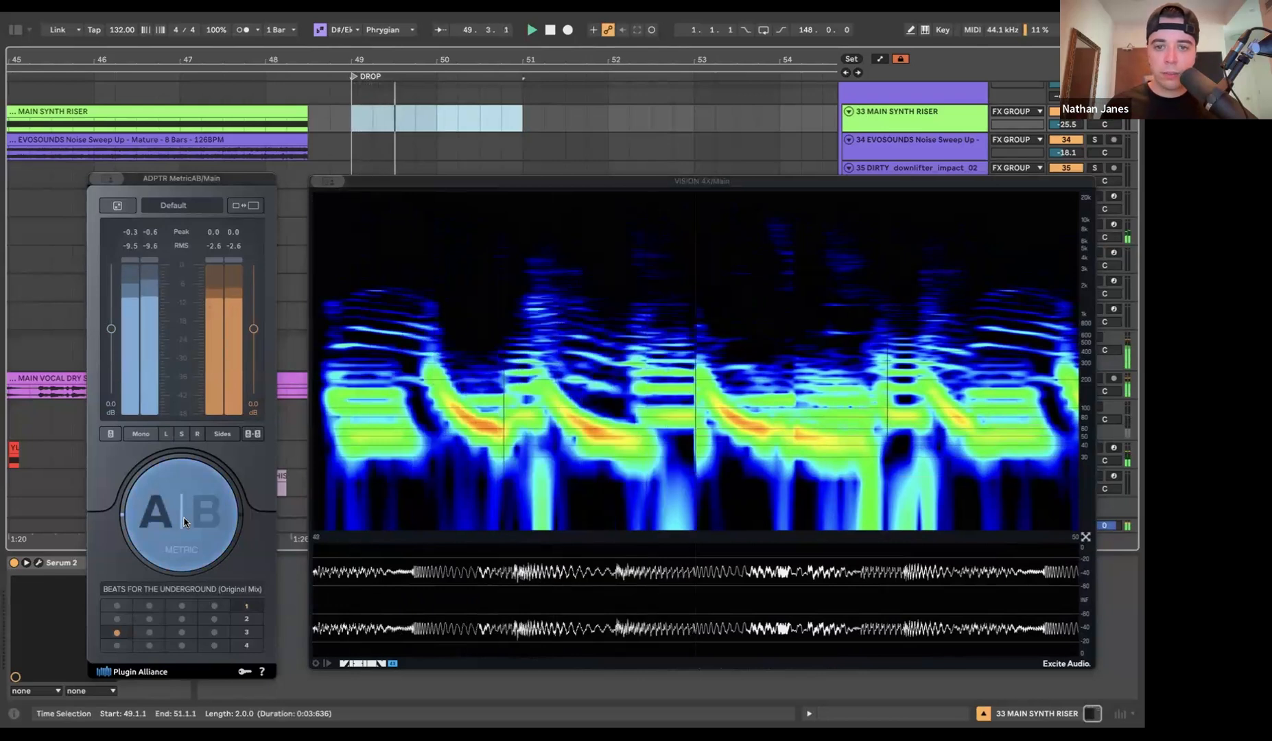
{"action": "left_click", "coordinate": [184, 522]}
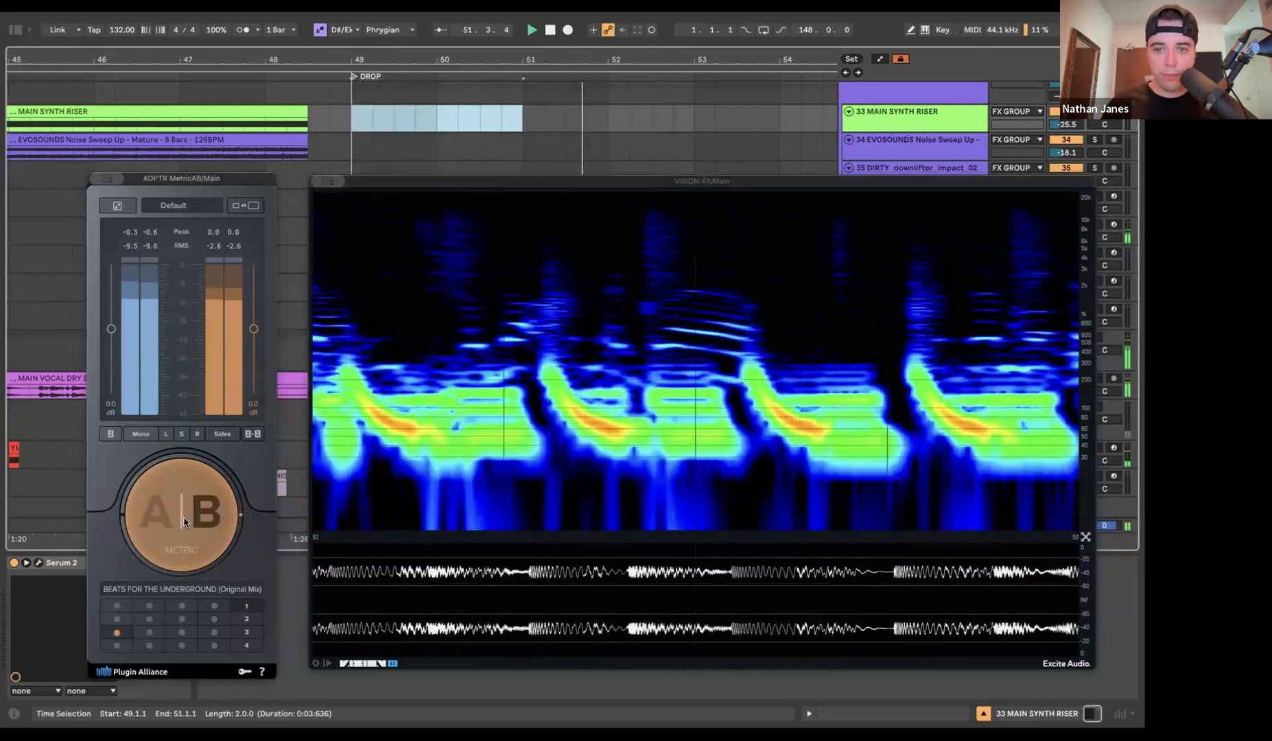
{"action": "left_click", "coordinate": [184, 522]}
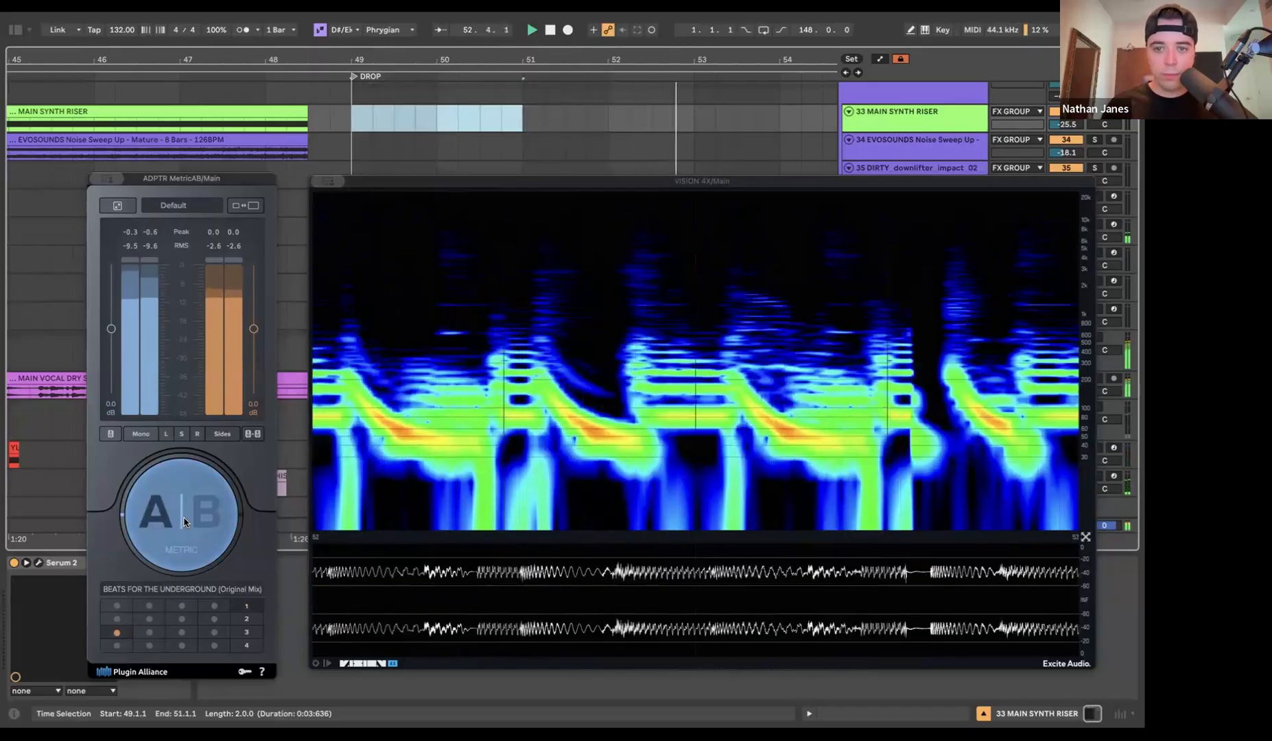
{"action": "left_click", "coordinate": [184, 522]}
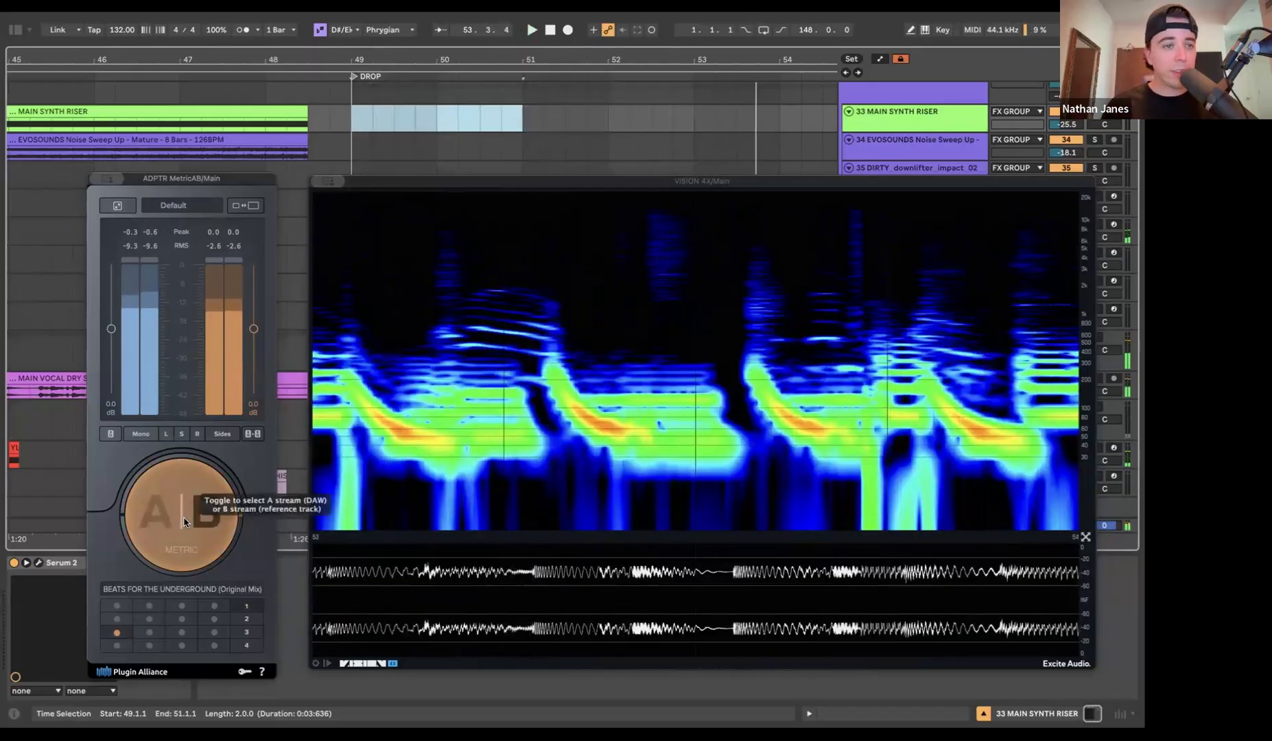
{"action": "key", "text": "space"}
{"action": "key", "text": "space"}
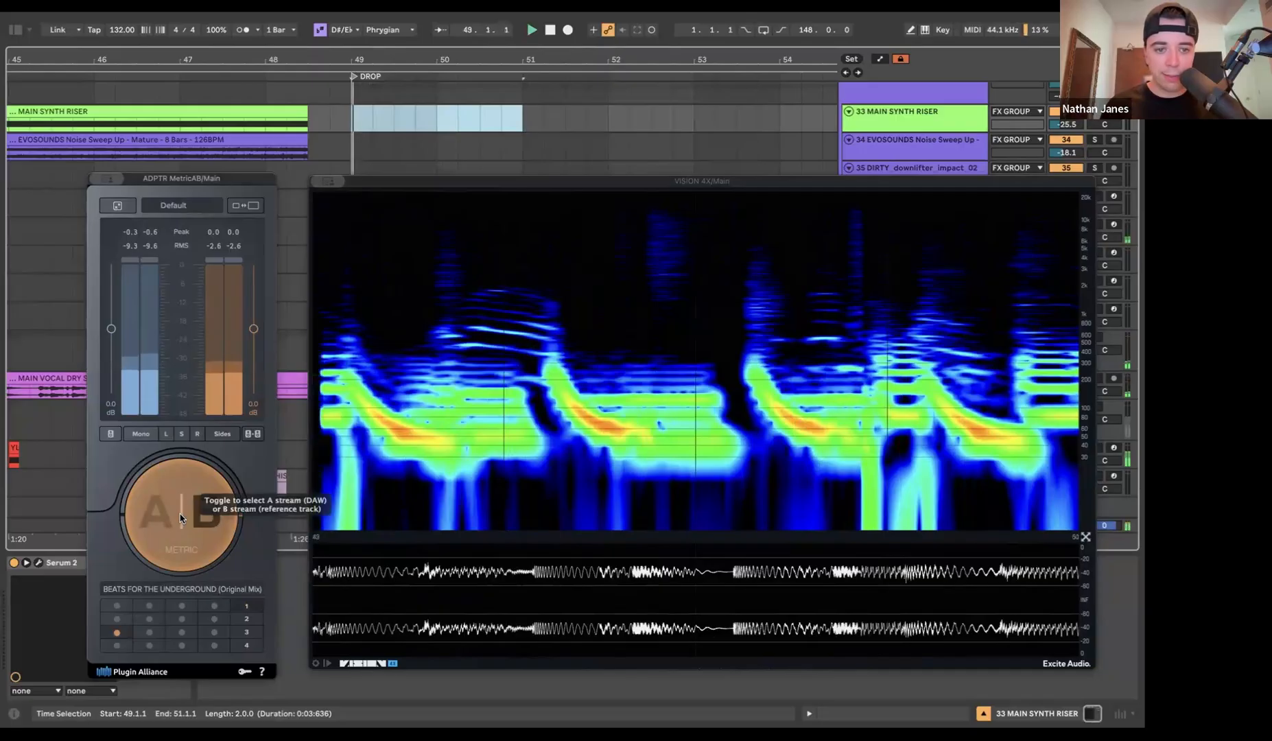
{"action": "left_click", "coordinate": [183, 518]}
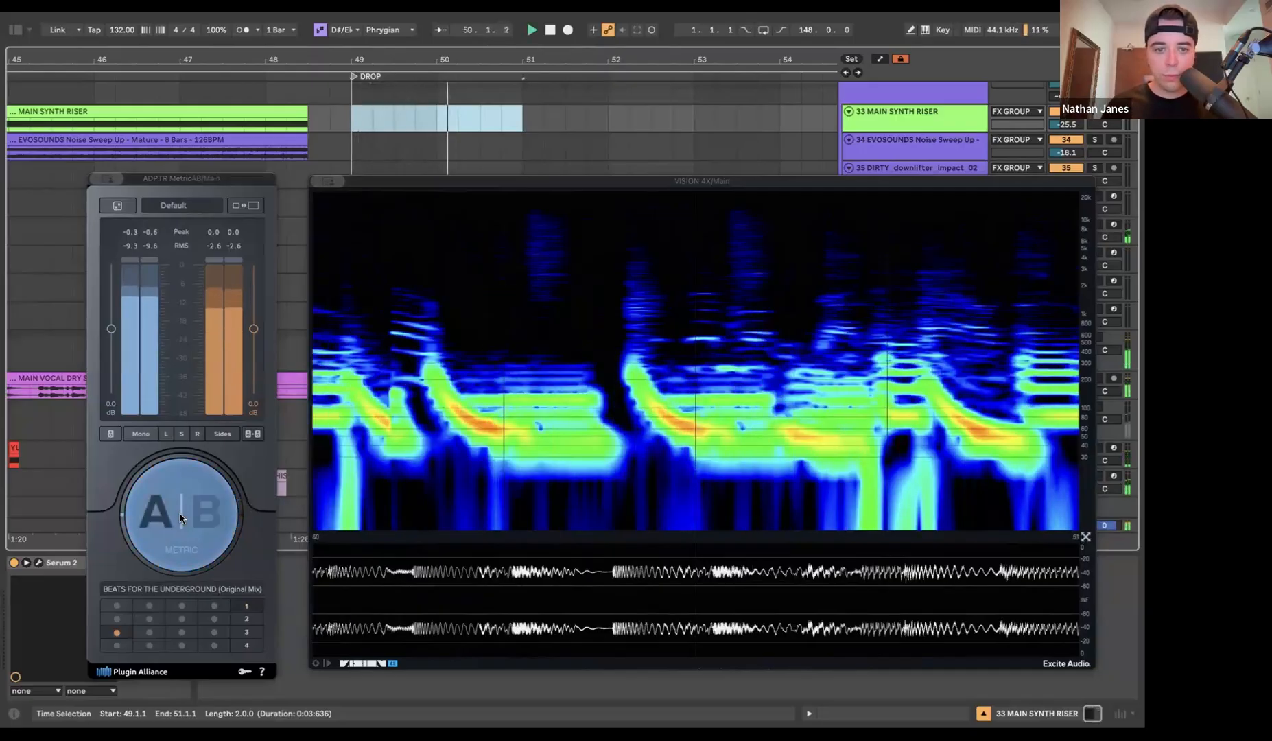
{"action": "left_click", "coordinate": [183, 519]}
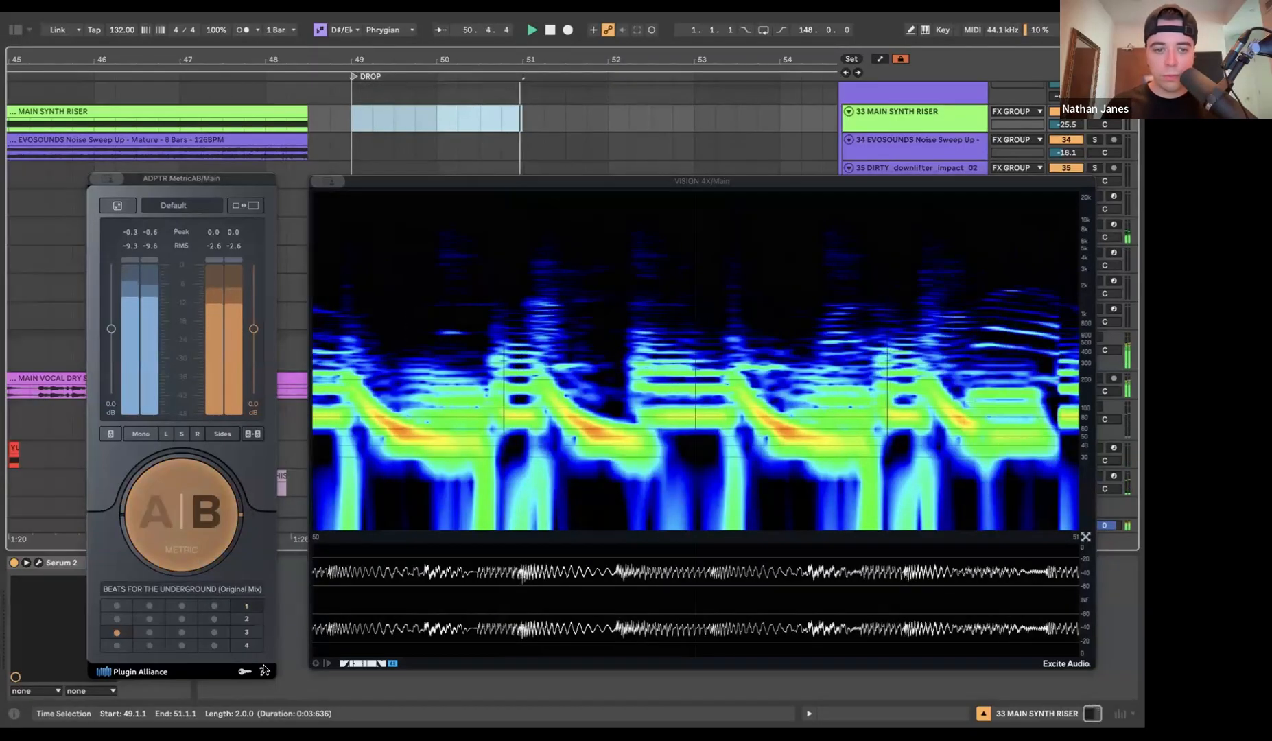
- Lower the upper limit of VISION 4X's spectrum decibel range, check it on both streams, and hide the settings
{"action": "left_click", "coordinate": [315, 663]}
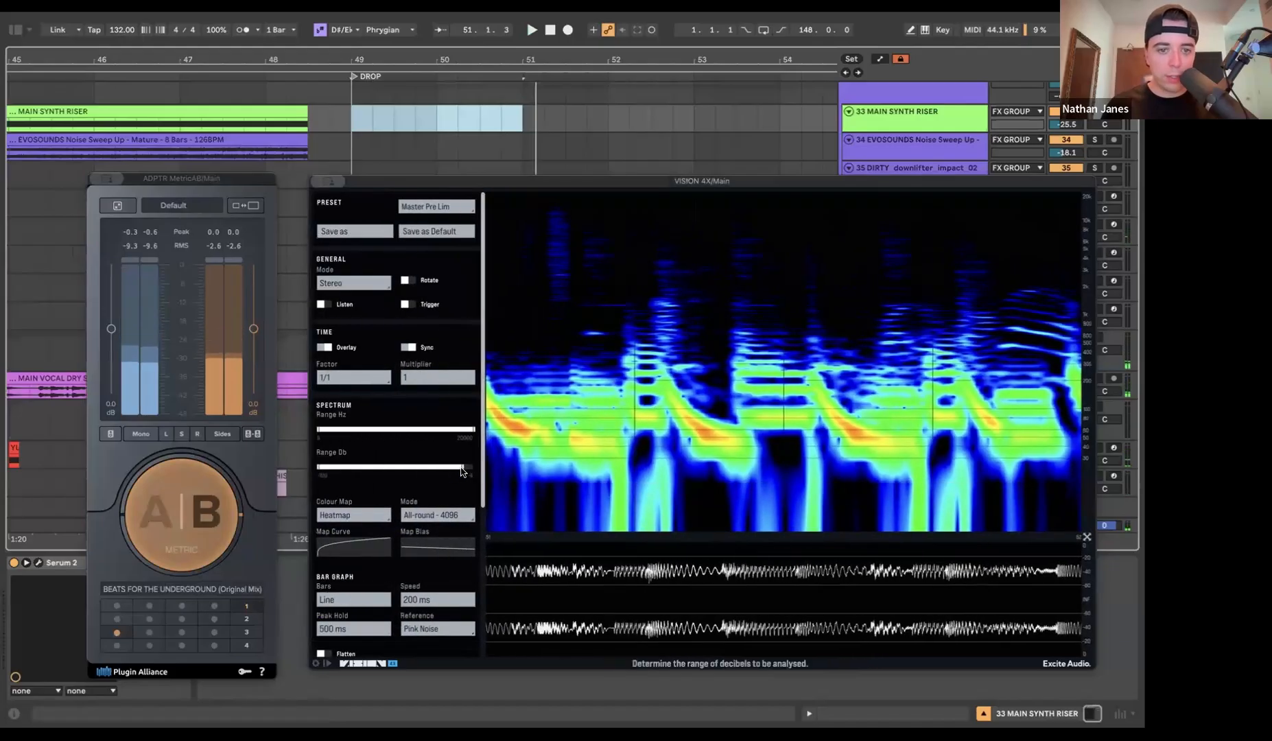
{"action": "left_click_drag", "start_coordinate": [458, 469], "coordinate": [452, 468]}
{"action": "key", "text": "space"}
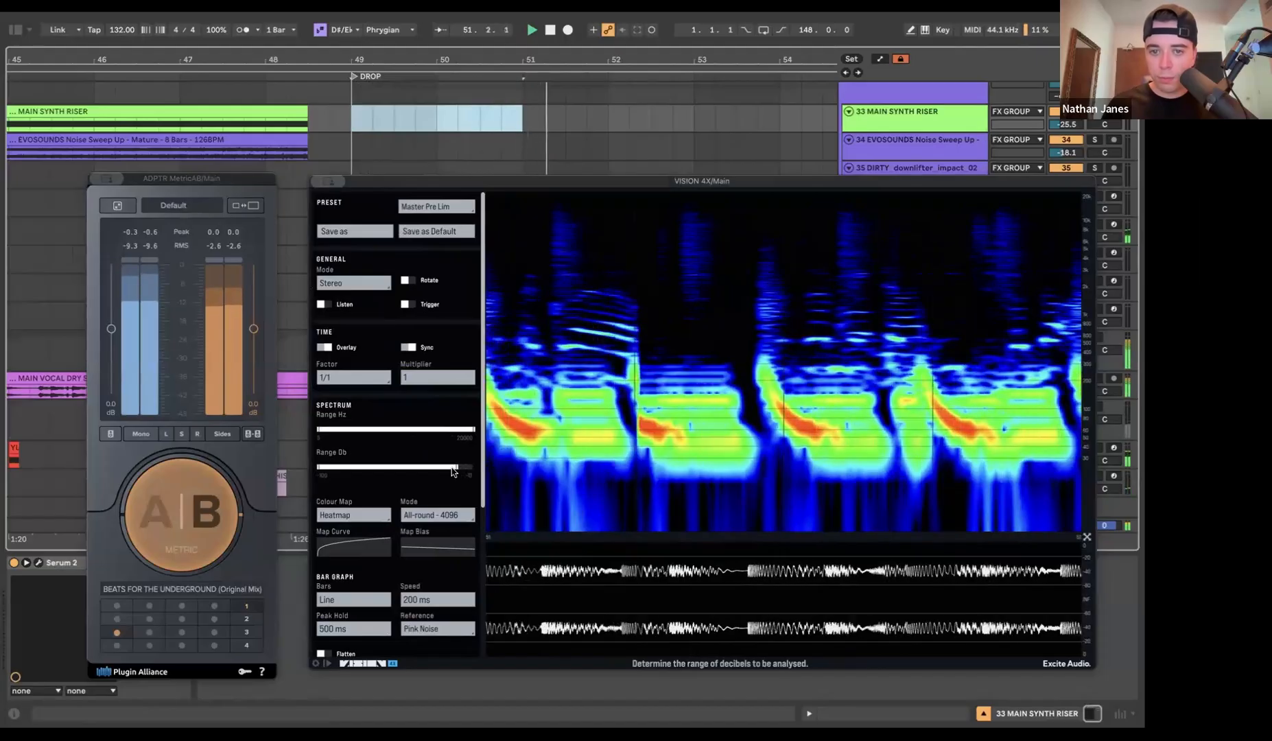
{"action": "left_click", "coordinate": [212, 509]}
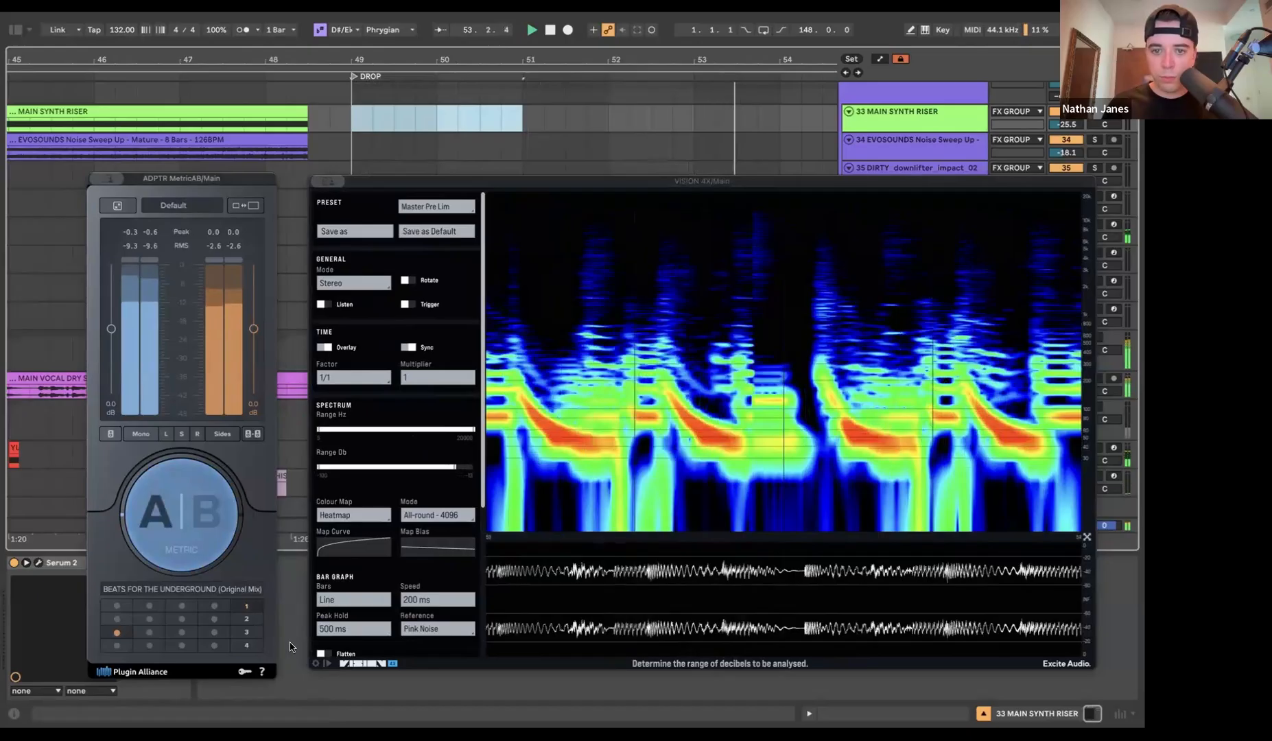
{"action": "left_click", "coordinate": [315, 662]}
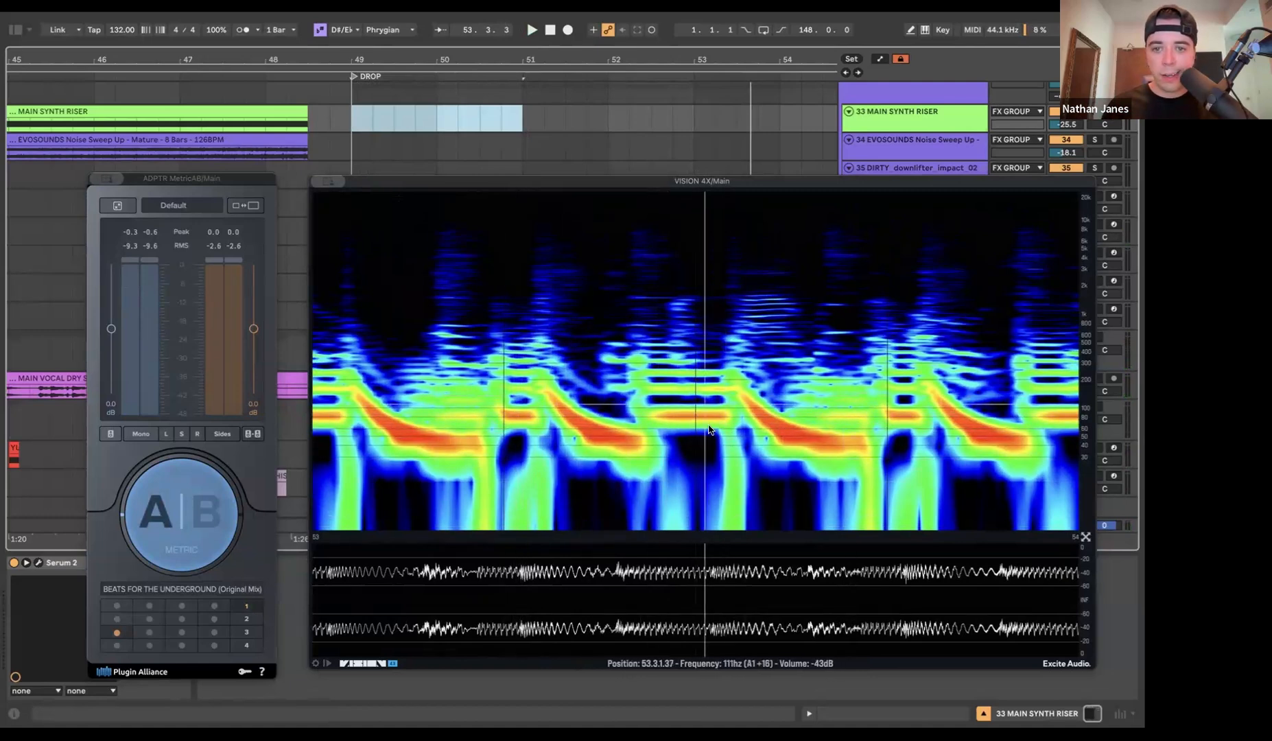
- Play the reference through the analyser, inspect its bass below the kick, and return to the A stream
{"action": "key", "text": "space"}
{"action": "left_click", "coordinate": [171, 518]}
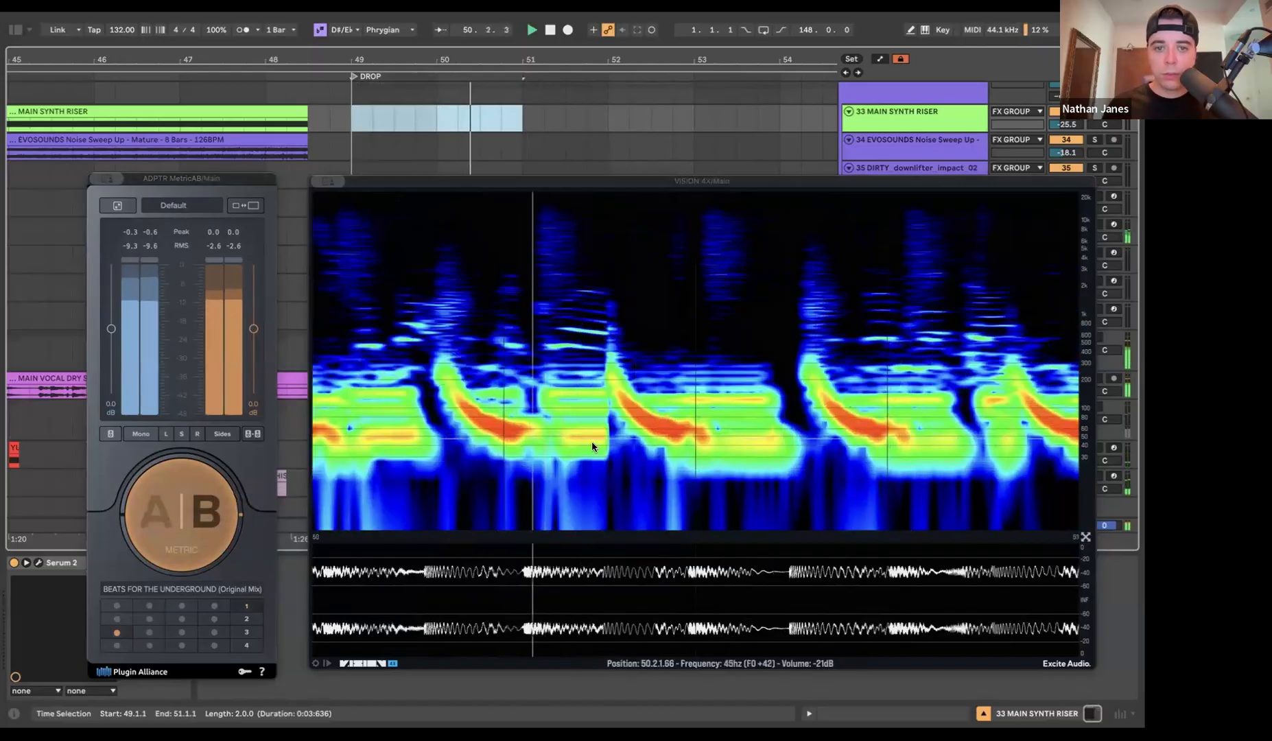
{"action": "left_click", "coordinate": [172, 497]}
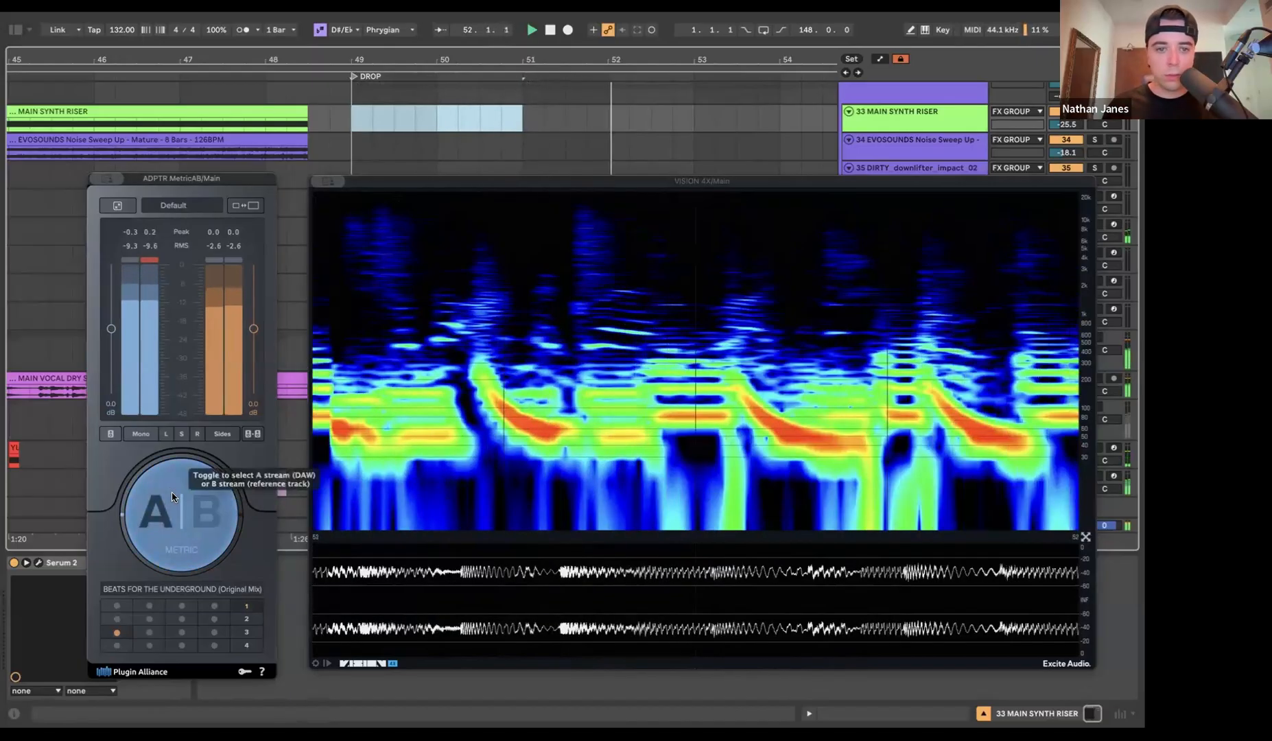
- Bring the bass tracks into view, play from the drop at bar 49, and lower New Main Bass Sub to -7.6 dB
{"action": "left_click_drag", "start_coordinate": [394, 180], "coordinate": [335, 387]}
{"action": "scroll", "coordinate": [400, 217], "scroll_direction": "up", "scroll_amount": 10}
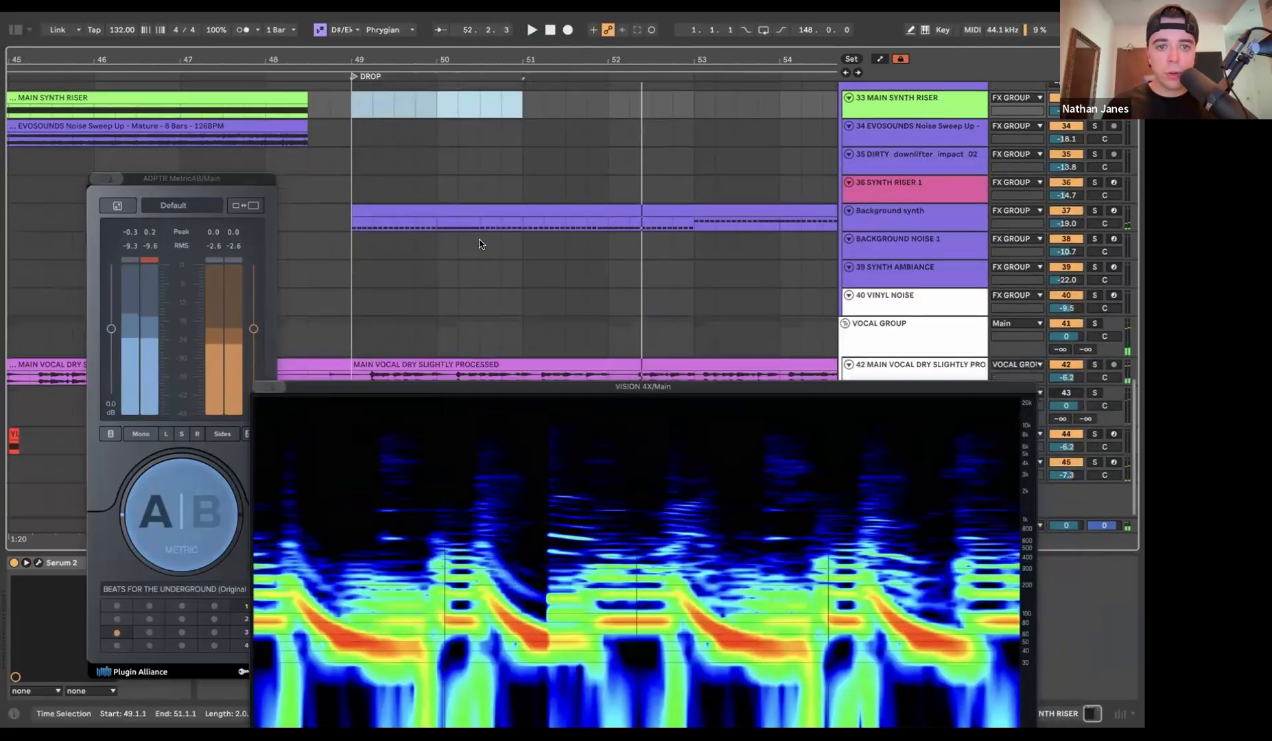
{"action": "scroll", "coordinate": [400, 217], "scroll_direction": "up", "scroll_amount": 1}
{"action": "left_click", "coordinate": [891, 217]}
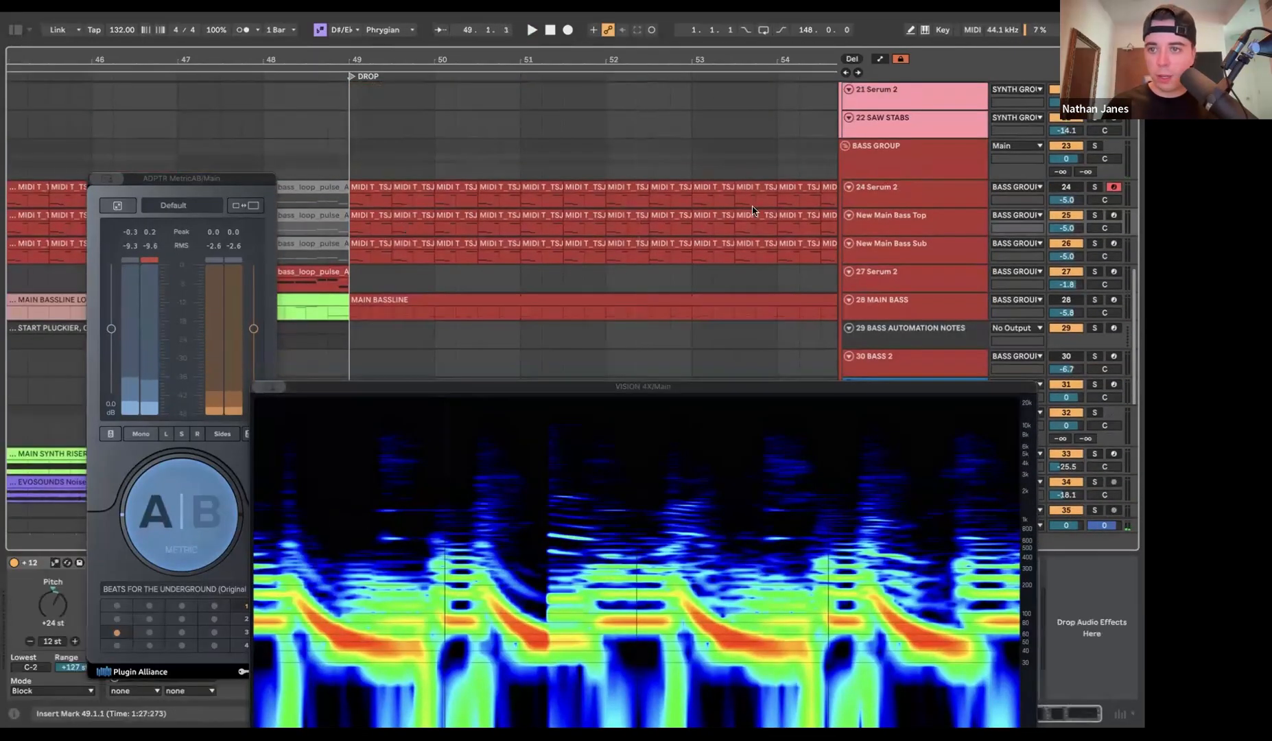
{"action": "key", "text": "space"}
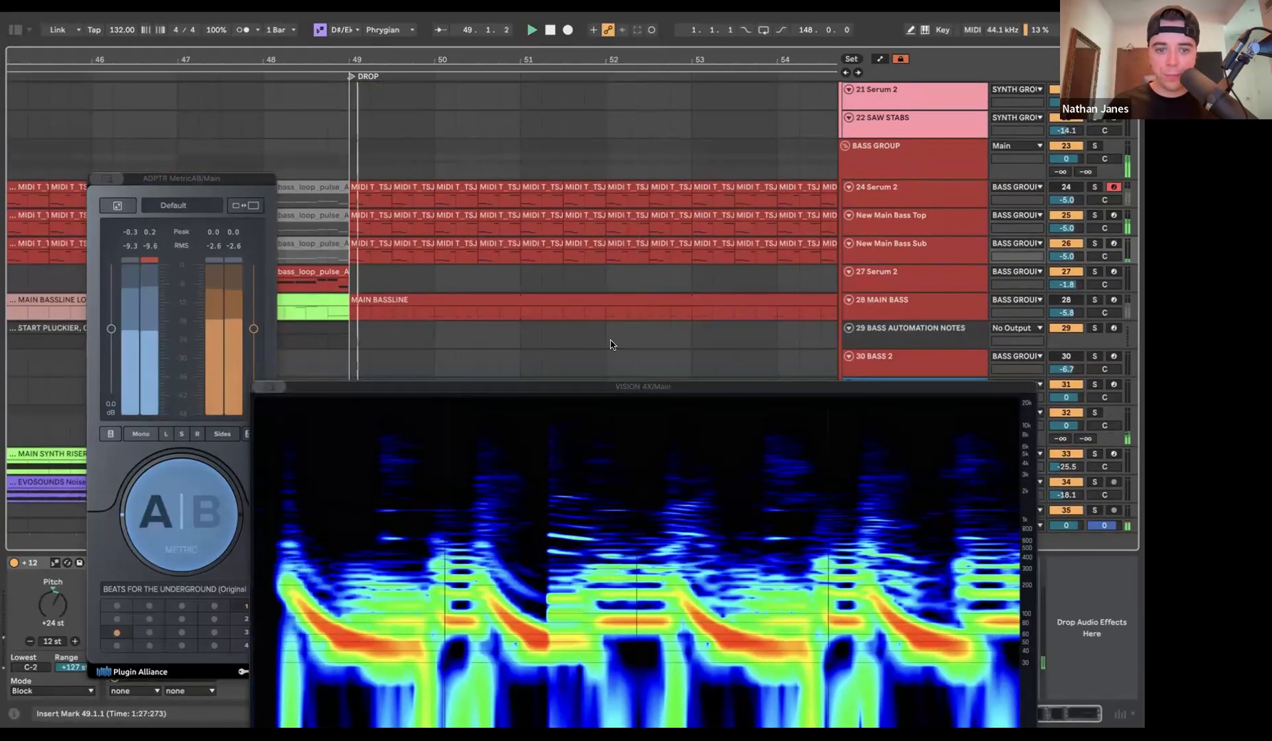
{"action": "left_click_drag", "start_coordinate": [1066, 256], "coordinate": [1067, 271]}
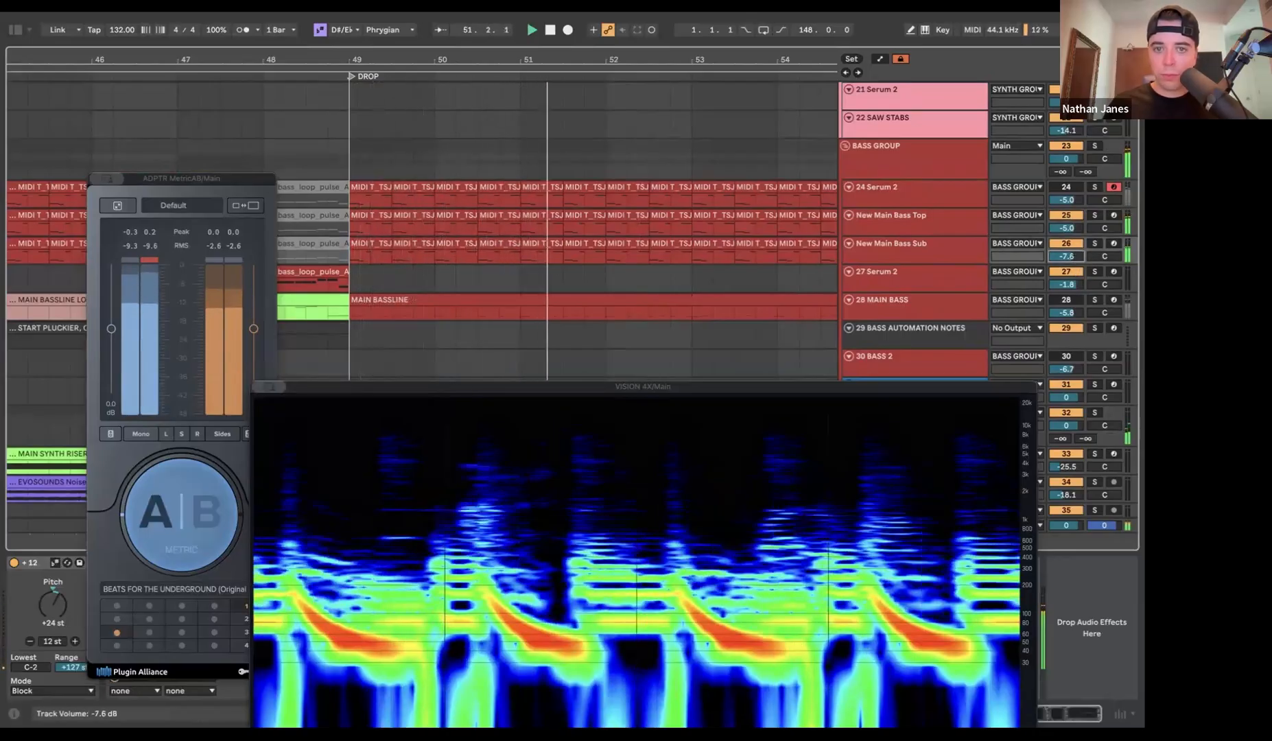
- Solo New Main Bass Sub briefly, then compare the full mix's low end with the reference stream
{"action": "left_click", "coordinate": [1095, 243]}
{"action": "left_click", "coordinate": [1096, 243]}
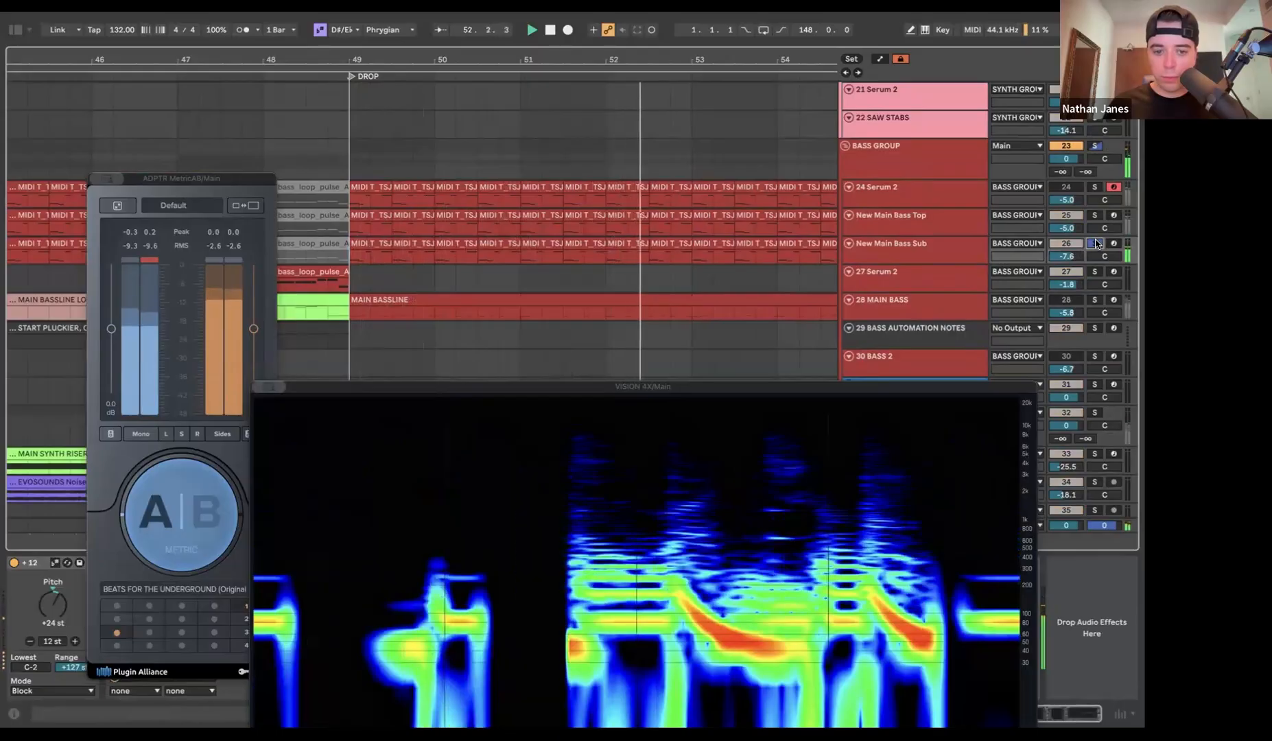
{"action": "left_click", "coordinate": [176, 516]}
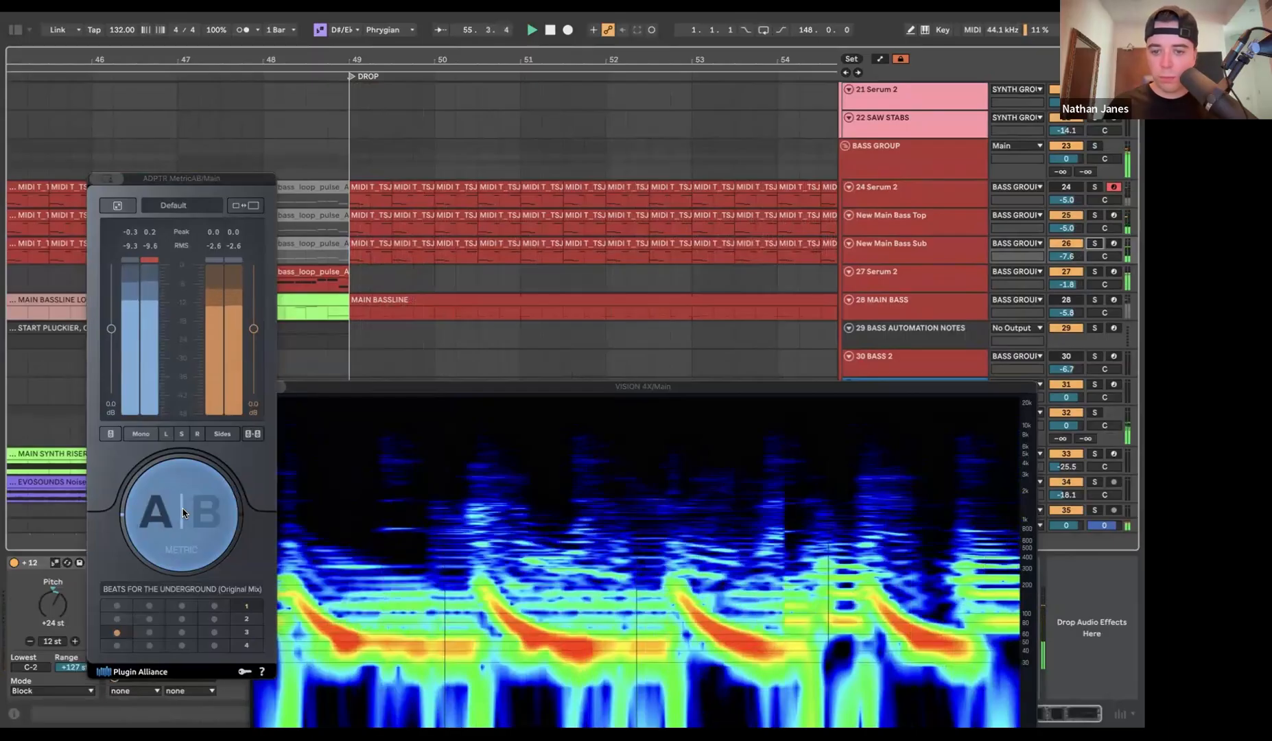
{"action": "left_click", "coordinate": [182, 512]}
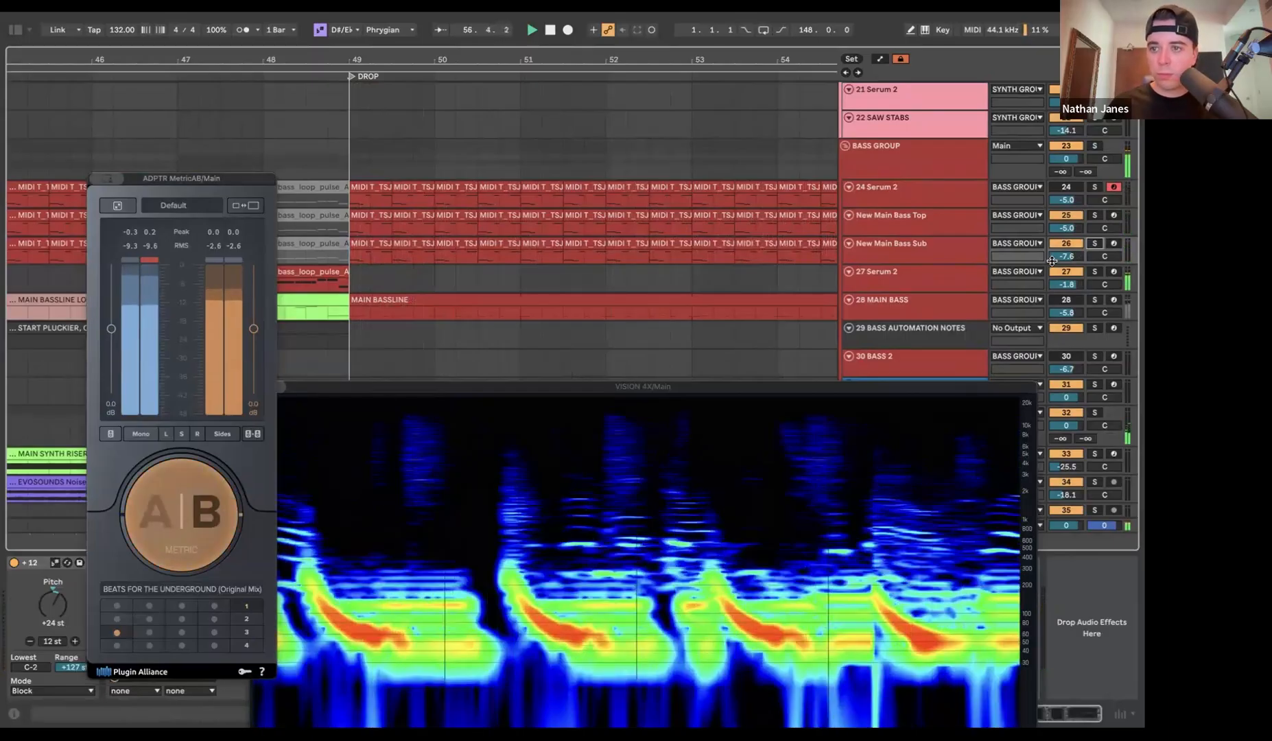
{"action": "left_click", "coordinate": [185, 519]}
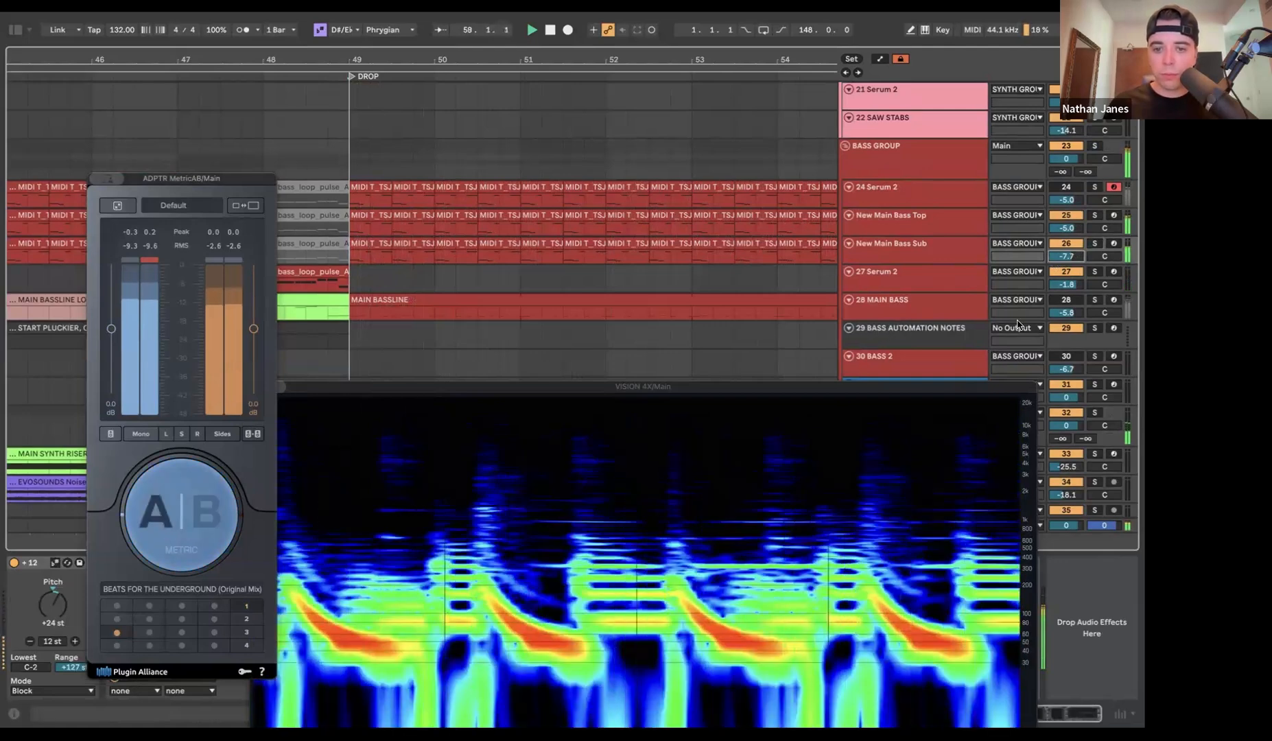
- Set New Main Bass Sub's volume to -7.8 dB and recheck the mix against the reference in VISION 4X
{"action": "left_click_drag", "start_coordinate": [1066, 256], "coordinate": [1067, 258]}
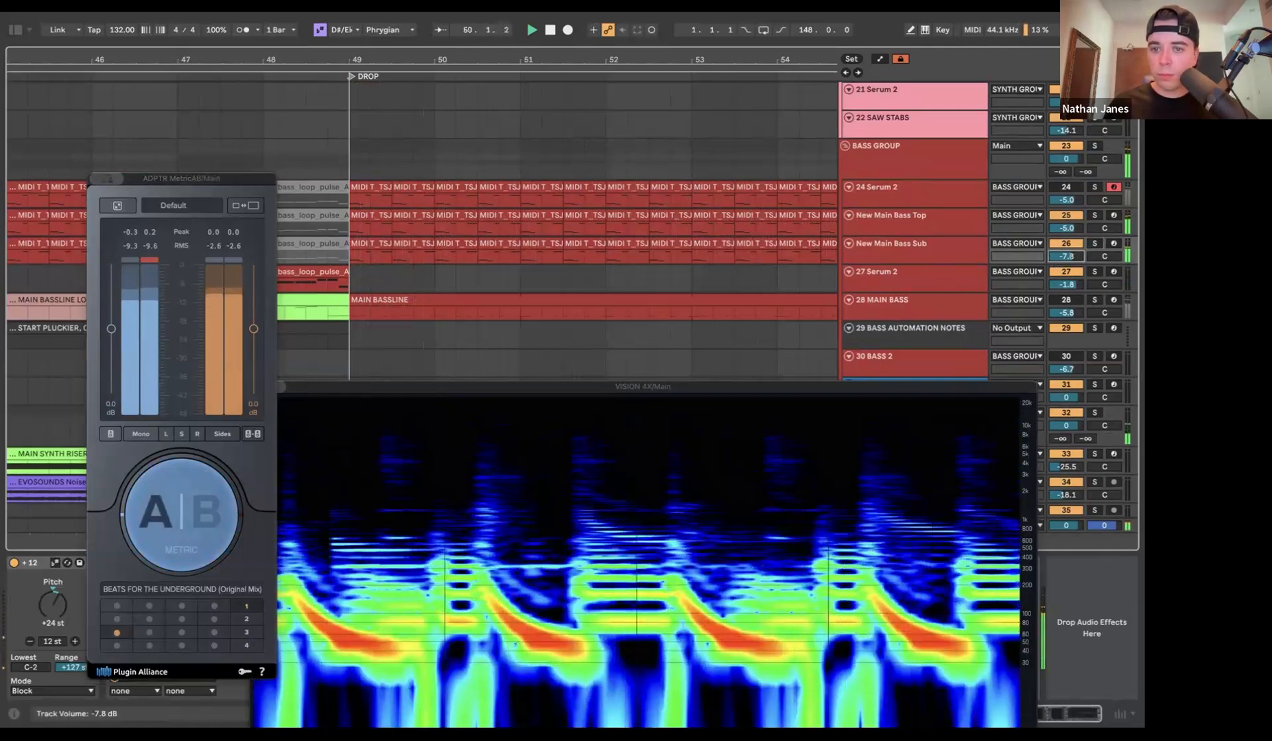
{"action": "left_click_drag", "start_coordinate": [605, 387], "coordinate": [617, 206]}
{"action": "left_click", "coordinate": [180, 510]}
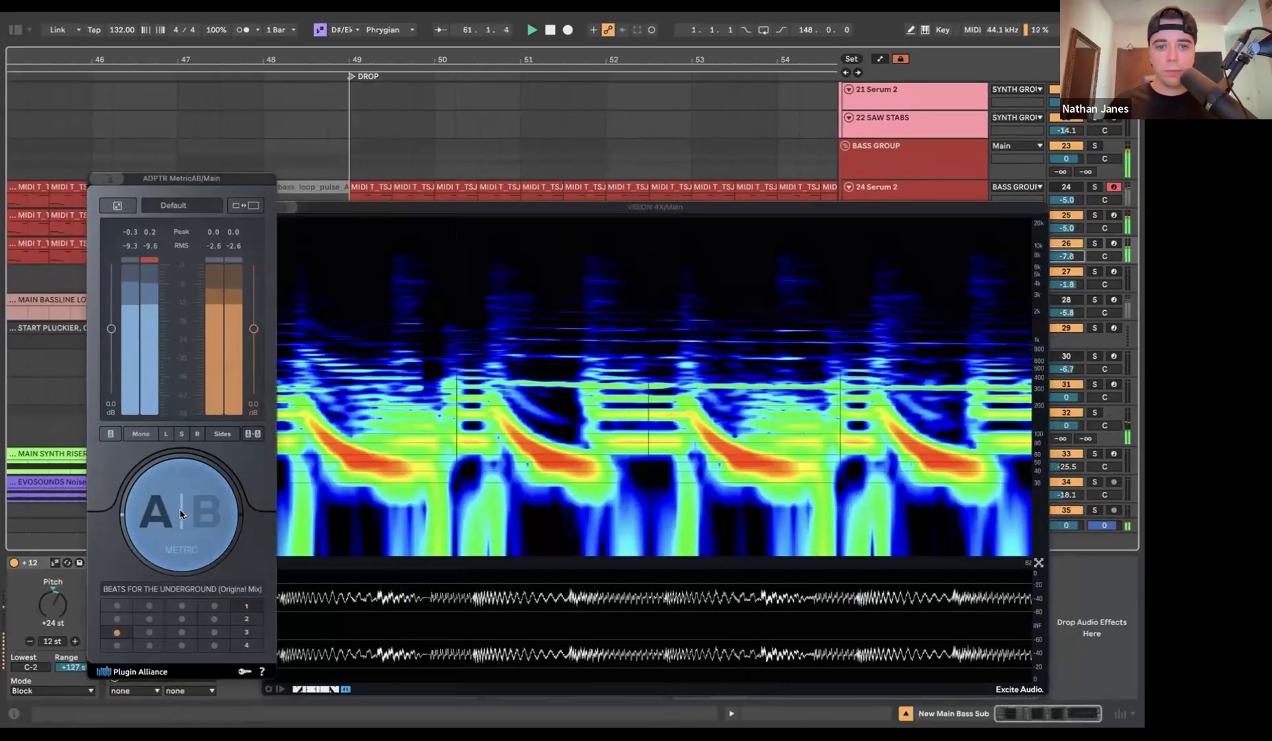
{"action": "left_click", "coordinate": [180, 509]}
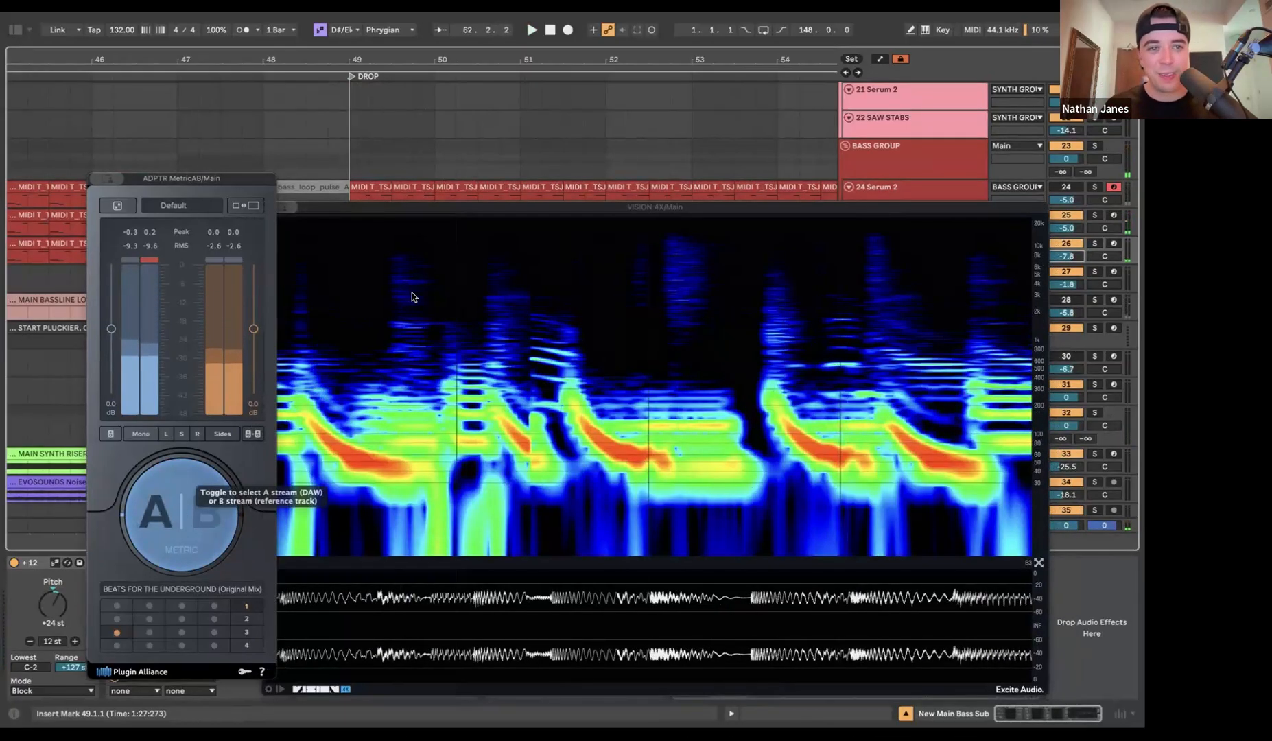
- Hide VISION 4X, play from the drop at bar 49 to compare both streams by ear, and briefly recheck the spectrogram
{"action": "left_click_drag", "start_coordinate": [288, 213], "coordinate": [338, 217]}
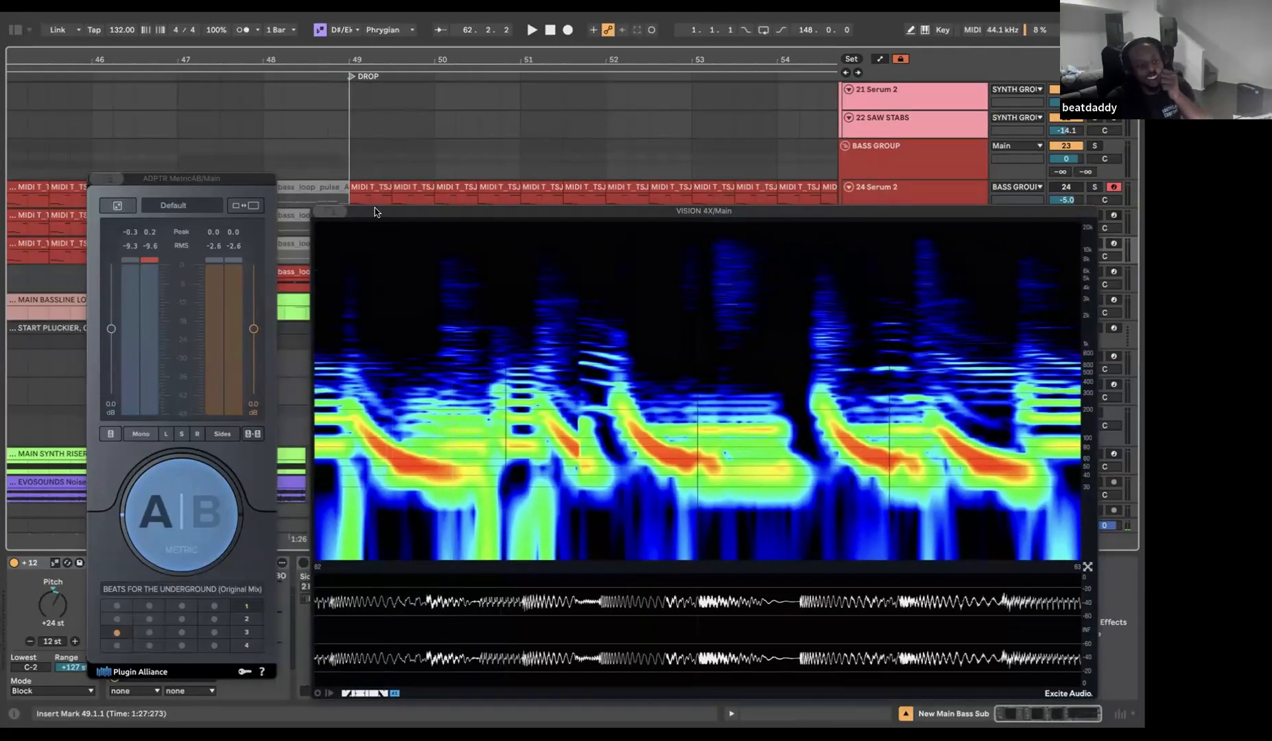
{"action": "left_click", "coordinate": [320, 212]}
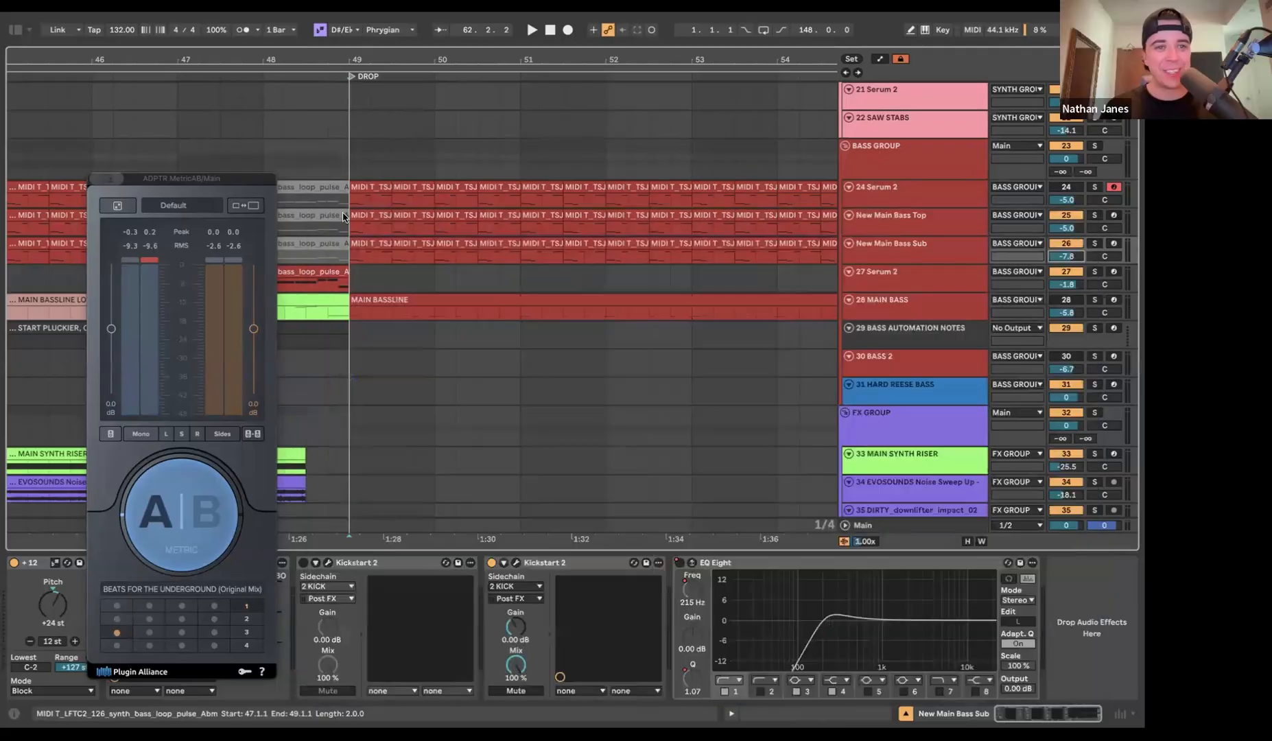
{"action": "left_click", "coordinate": [350, 229]}
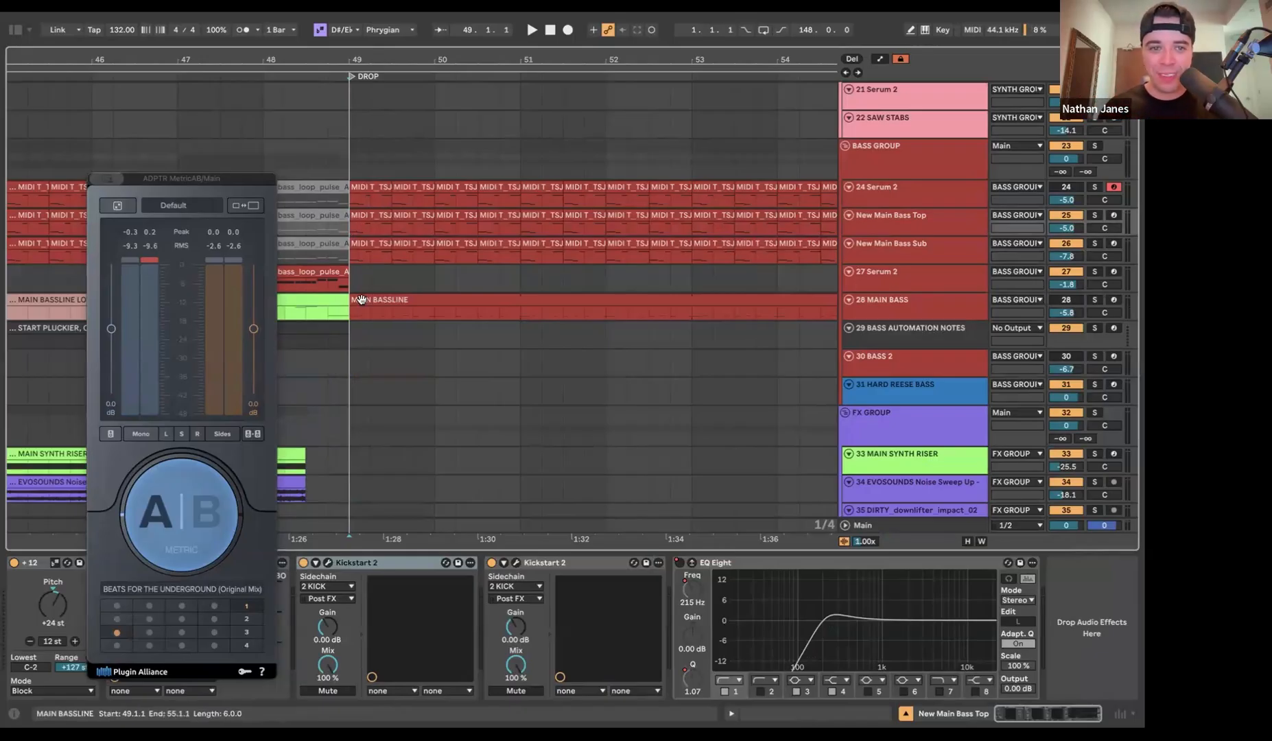
{"action": "key", "text": "space"}
{"action": "left_click", "coordinate": [194, 508]}
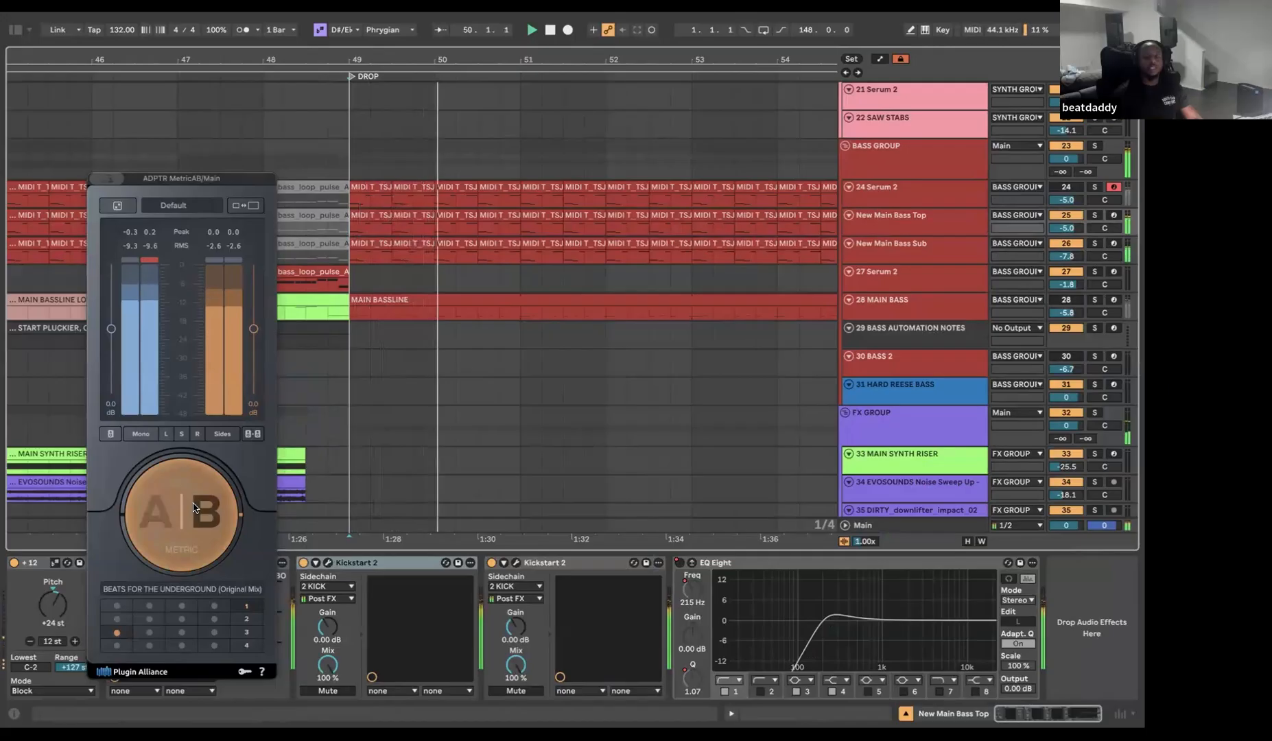
{"action": "left_click", "coordinate": [194, 508]}
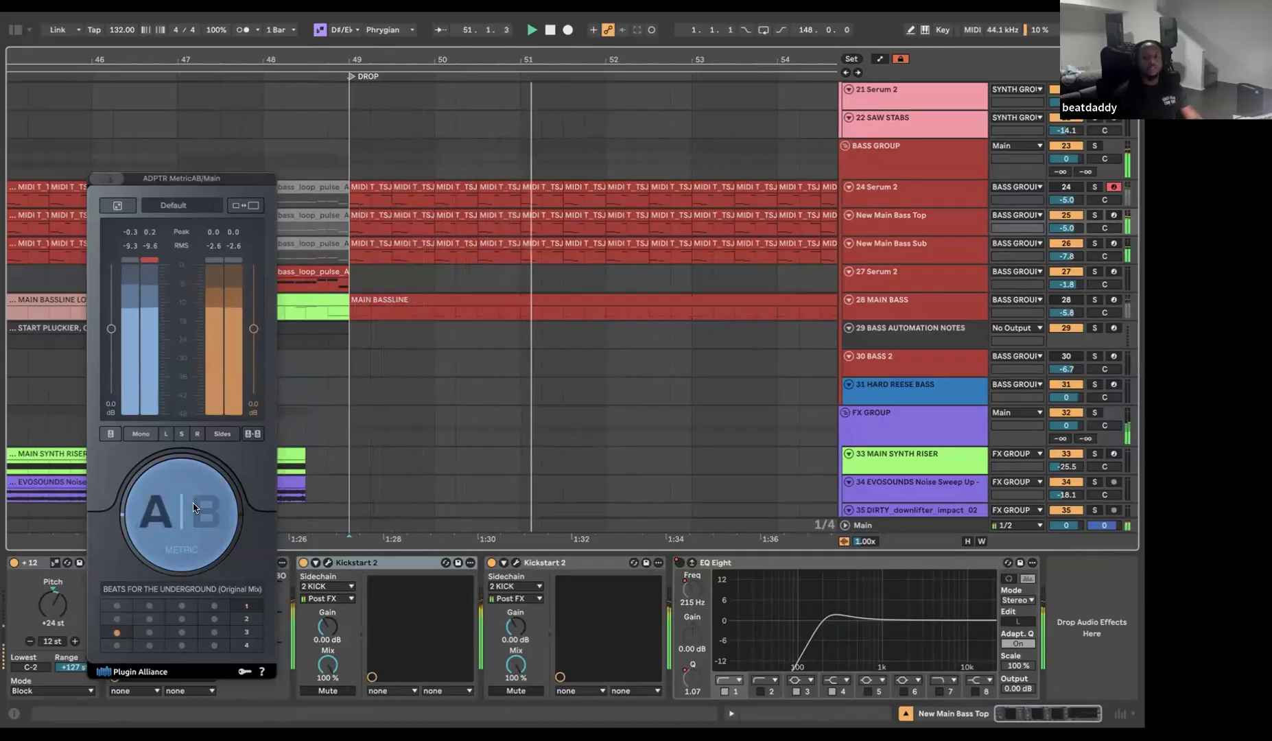
{"action": "key", "text": "alt+super+p"}
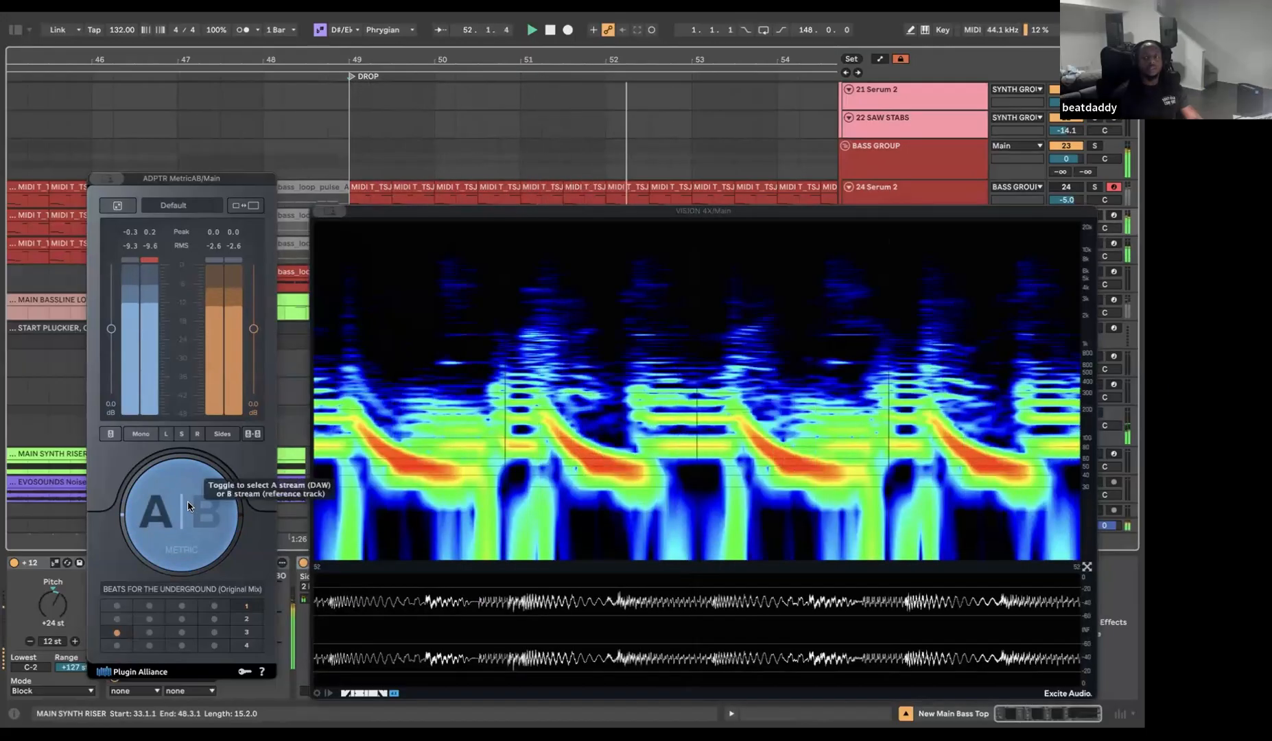
{"action": "key", "text": "alt+super+p"}
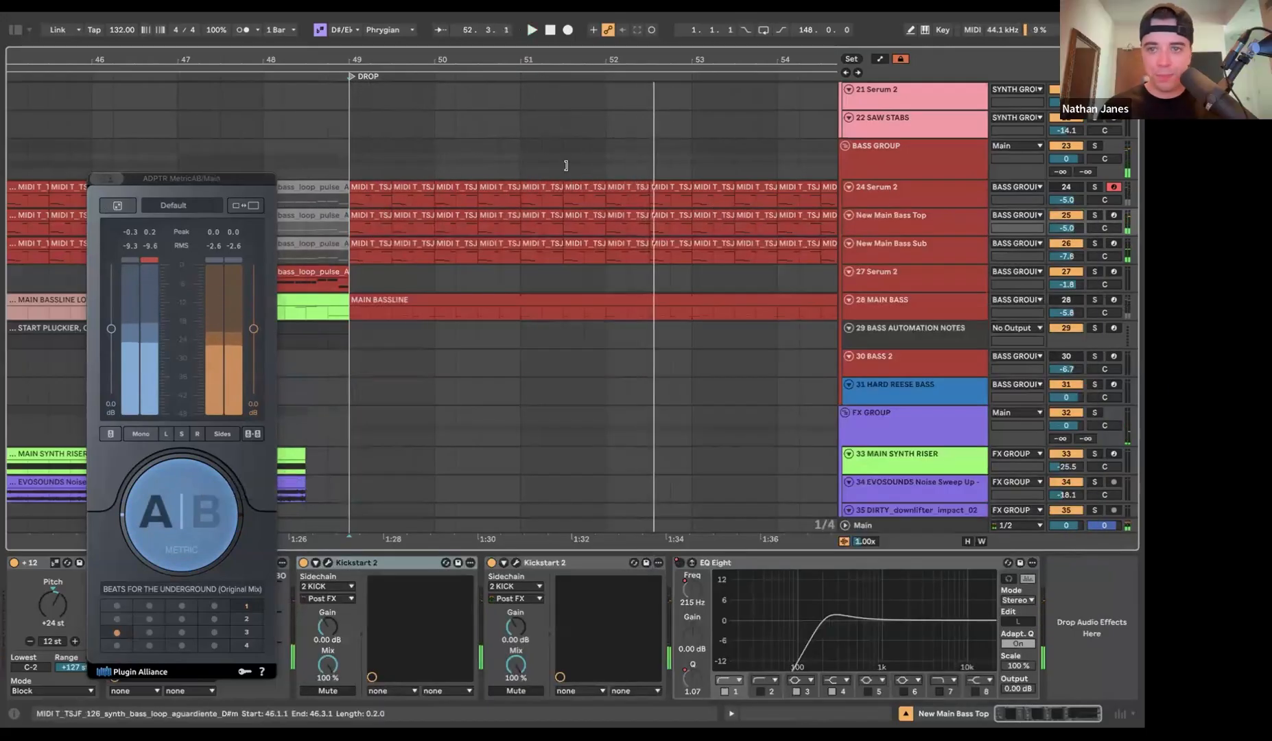